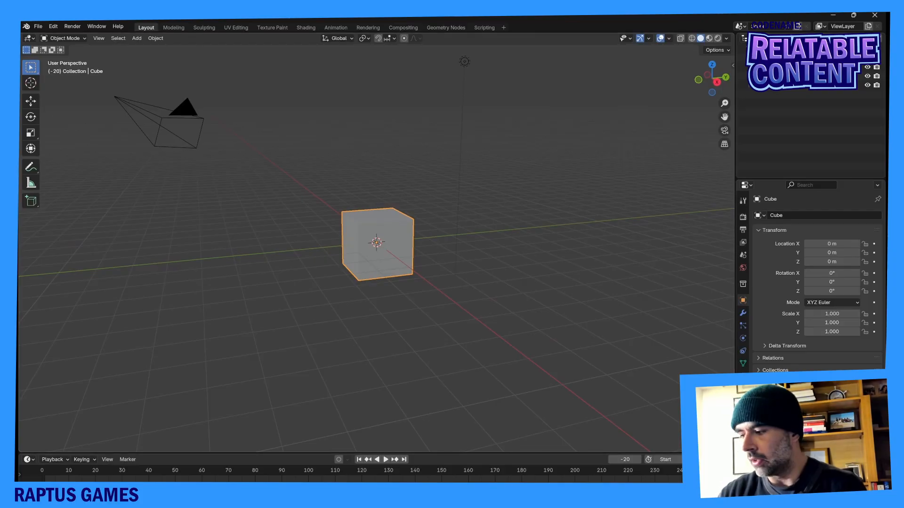
# Move the default cube up along Z to a height of 1 m.
pyautogui.moveTo(384, 261)
pyautogui.mouseDown(button='middle')
pyautogui.moveTo(382, 282)
pyautogui.moveTo(379, 257)
pyautogui.mouseUp(button='middle')
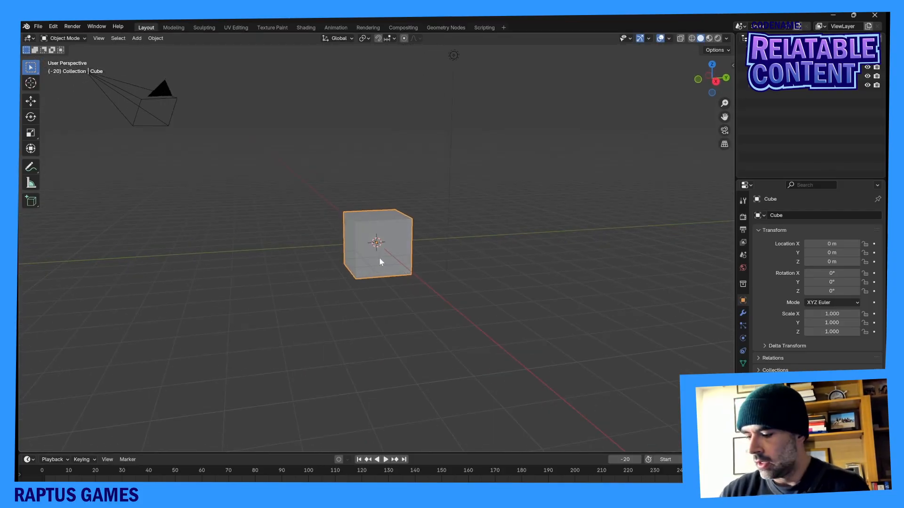
pyautogui.hotkey('shift', 'space')
pyautogui.press('g')
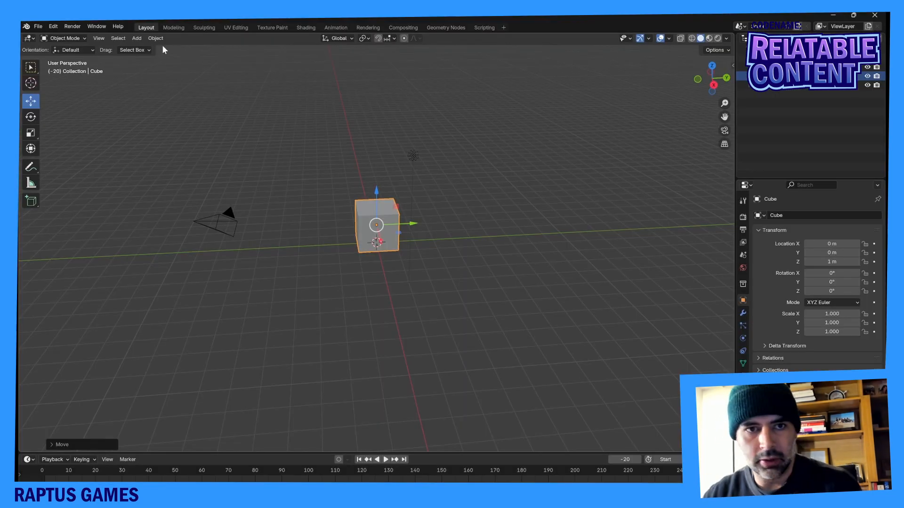
# In the Modeling workspace, raise only the cube's top face along Z to form a column about four times as tall.
pyautogui.click(175, 27)
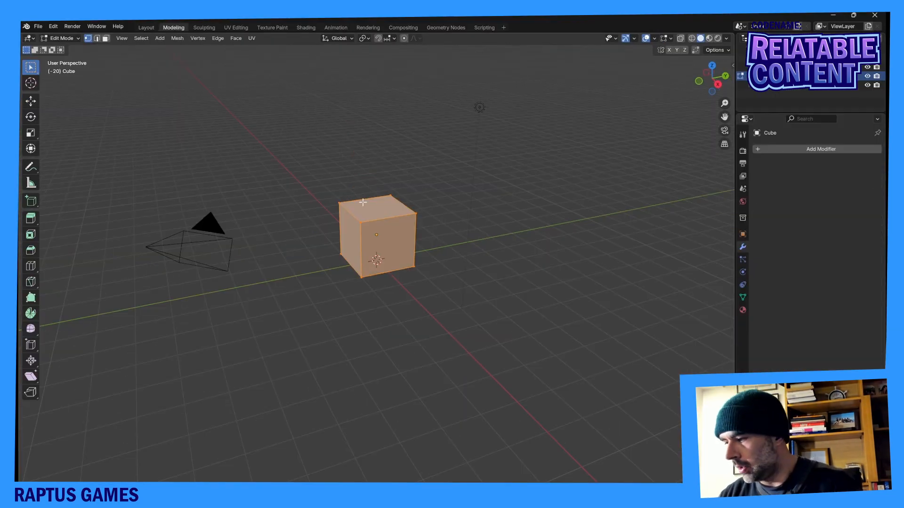
pyautogui.click(106, 38)
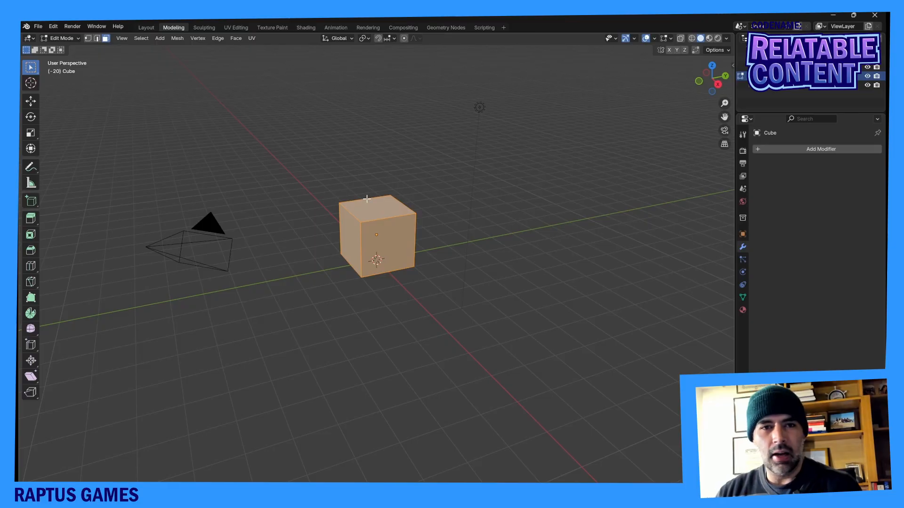
pyautogui.click(367, 199)
pyautogui.moveTo(454, 224)
pyautogui.mouseDown(button='middle')
pyautogui.moveTo(452, 240)
pyautogui.moveTo(401, 285)
pyautogui.moveTo(436, 208)
pyautogui.moveTo(428, 224)
pyautogui.moveTo(444, 226)
pyautogui.mouseUp(button='middle')
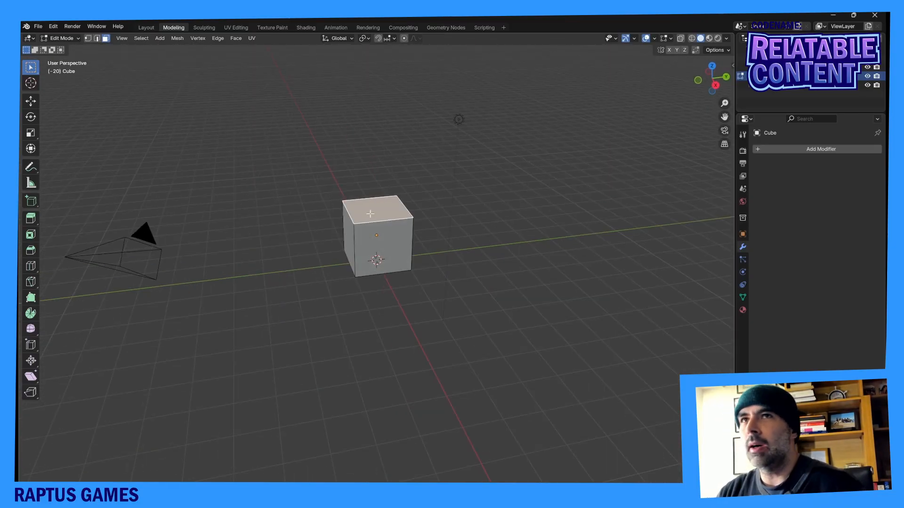
pyautogui.scroll(-1, 370, 214)
pyautogui.moveTo(370, 214); pyautogui.dragTo(376, 243, button='middle')
pyautogui.hotkey('shift', 'space')
pyautogui.press('g')
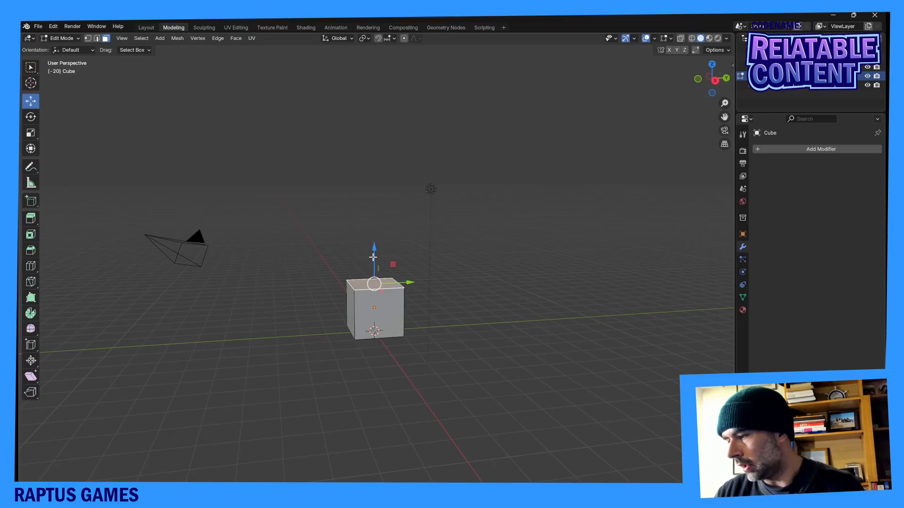
pyautogui.moveTo(373, 257); pyautogui.dragTo(378, 93)
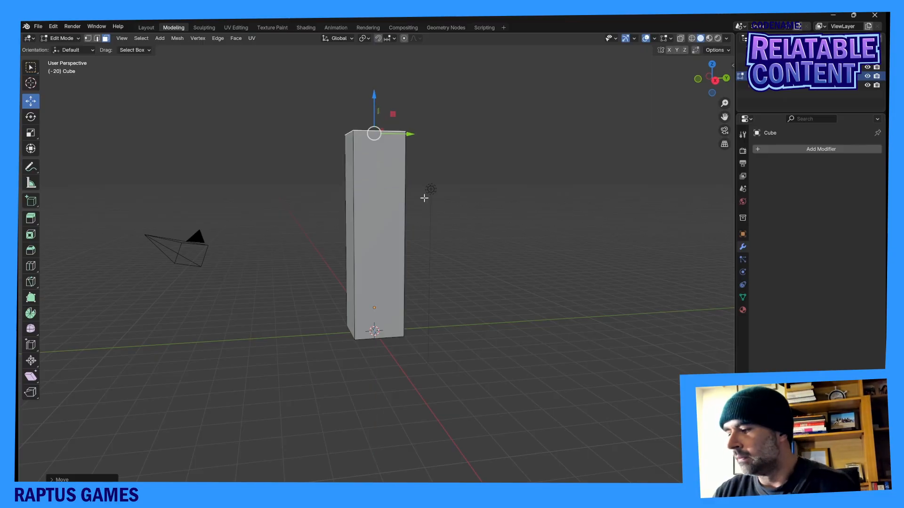
# Select the column's top vertices and scale them up slightly so the column widens toward the top.
pyautogui.moveTo(424, 198)
pyautogui.mouseDown(button='middle')
pyautogui.moveTo(352, 222)
pyautogui.moveTo(434, 202)
pyautogui.moveTo(426, 198)
pyautogui.moveTo(414, 214)
pyautogui.moveTo(438, 193)
pyautogui.moveTo(409, 204)
pyautogui.mouseUp(button='middle')
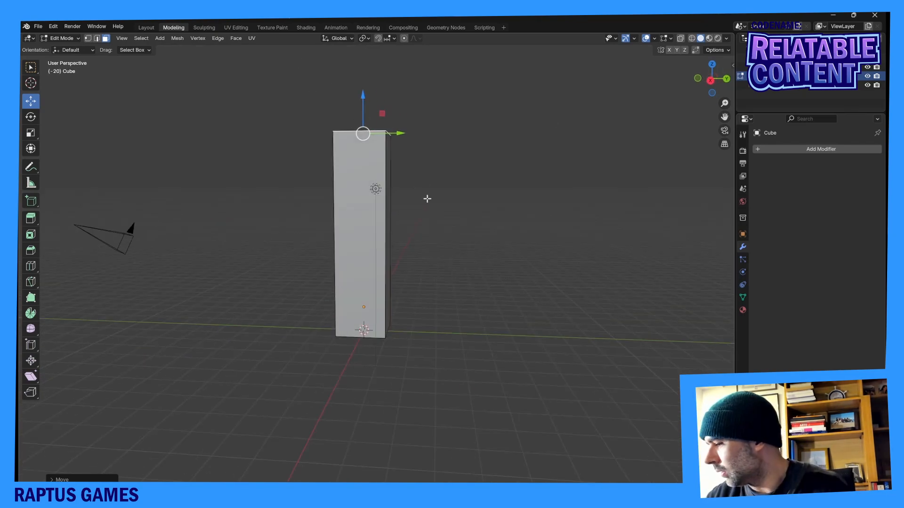
pyautogui.moveTo(425, 198); pyautogui.dragTo(474, 203, button='middle')
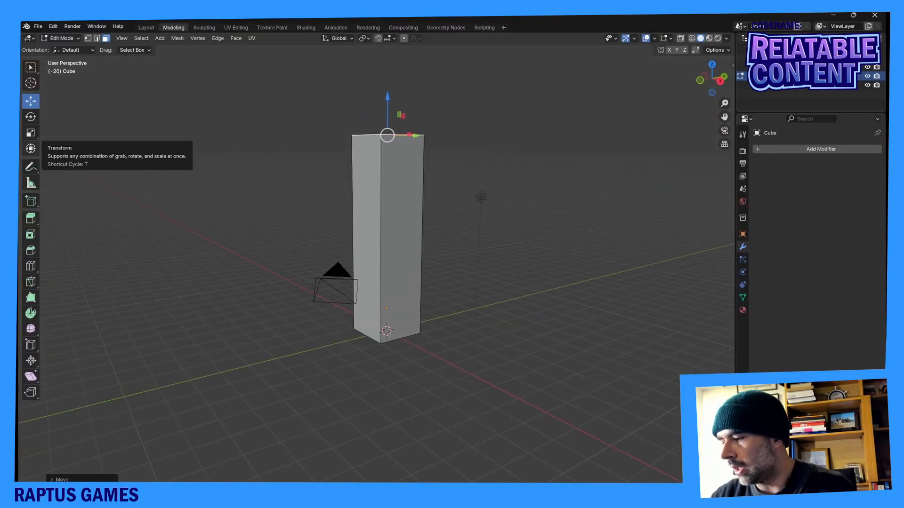
pyautogui.moveTo(329, 179); pyautogui.dragTo(420, 173, button='middle')
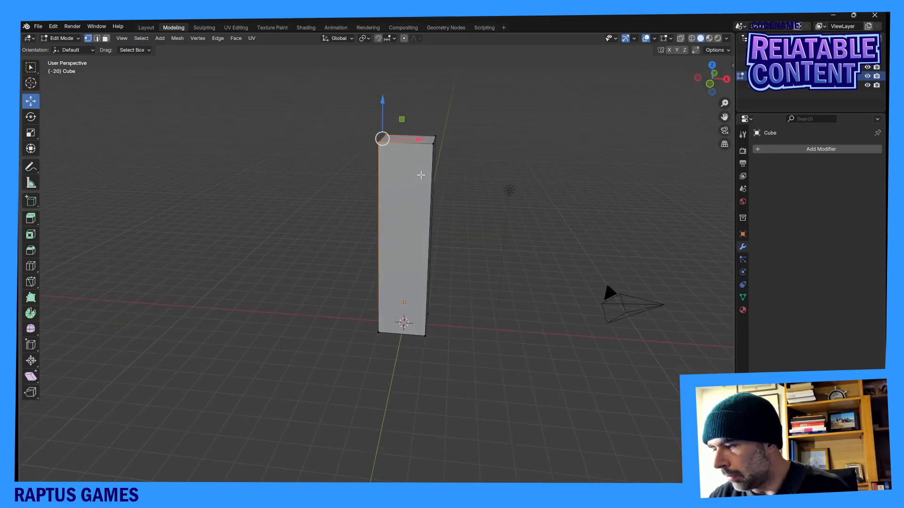
pyautogui.moveTo(459, 162); pyautogui.dragTo(355, 107)
pyautogui.hotkey('shift', 'space')
pyautogui.press('s')
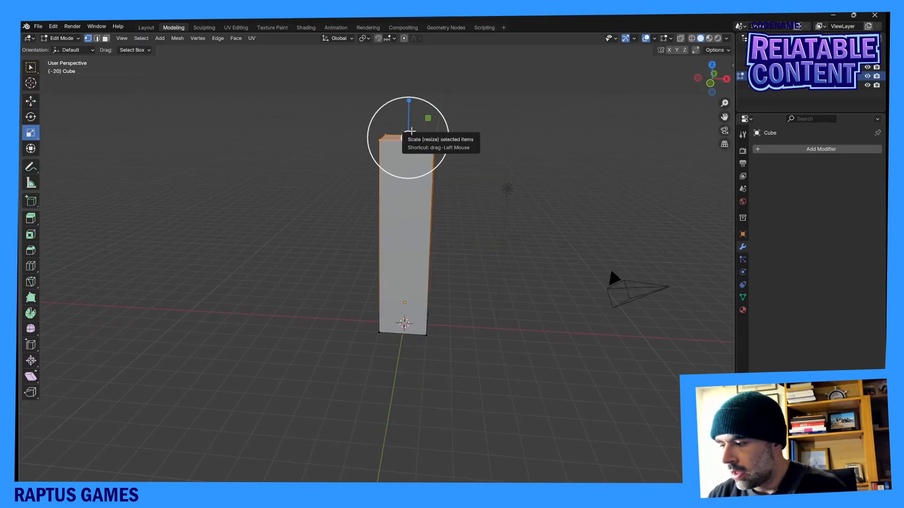
pyautogui.moveTo(436, 124); pyautogui.dragTo(444, 124)
pyautogui.moveTo(444, 124); pyautogui.dragTo(413, 139, button='middle')
# Rotate the column's top vertices slightly about the vertical axis.
pyautogui.hotkey('shift', 'space')
pyautogui.press('r')
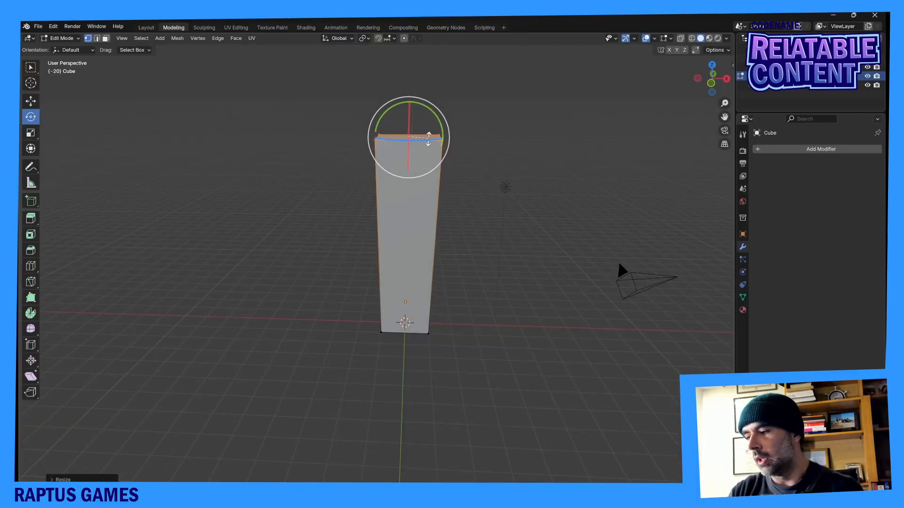
pyautogui.moveTo(428, 139); pyautogui.dragTo(484, 171)
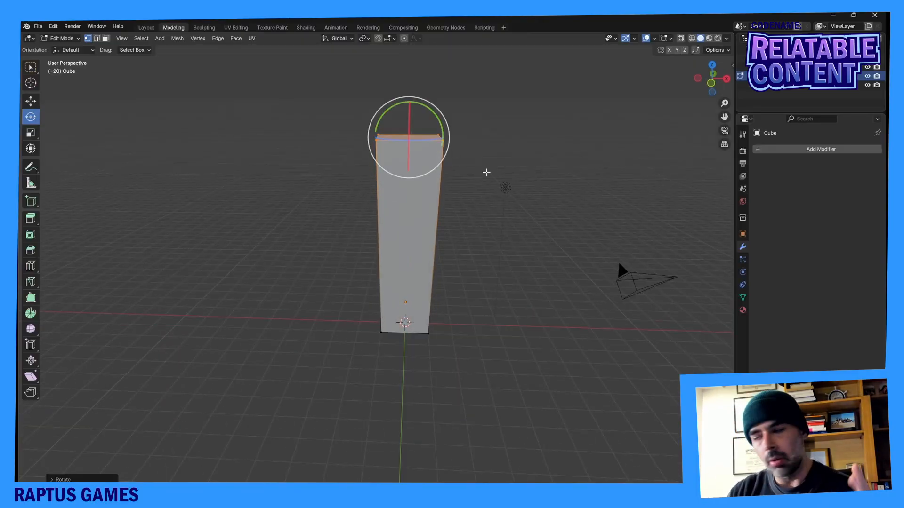
pyautogui.moveTo(484, 171); pyautogui.dragTo(249, 144, button='middle')
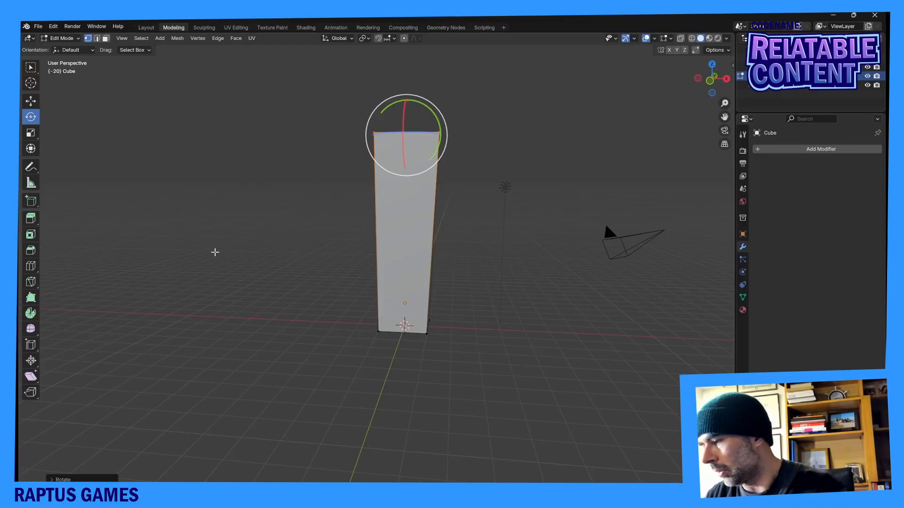
# Add two horizontal loop cuts to the column, one slid close to the top and one close to the base.
pyautogui.click(31, 267)
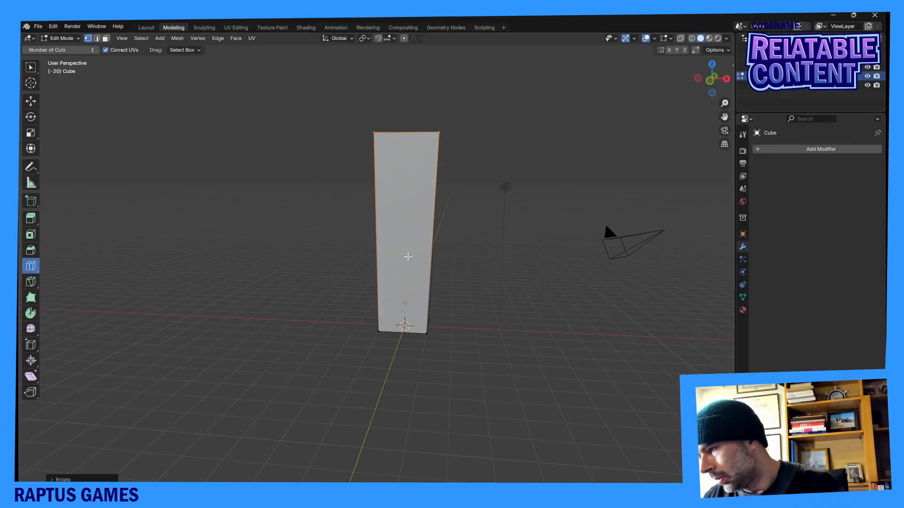
pyautogui.moveTo(381, 234); pyautogui.dragTo(385, 168)
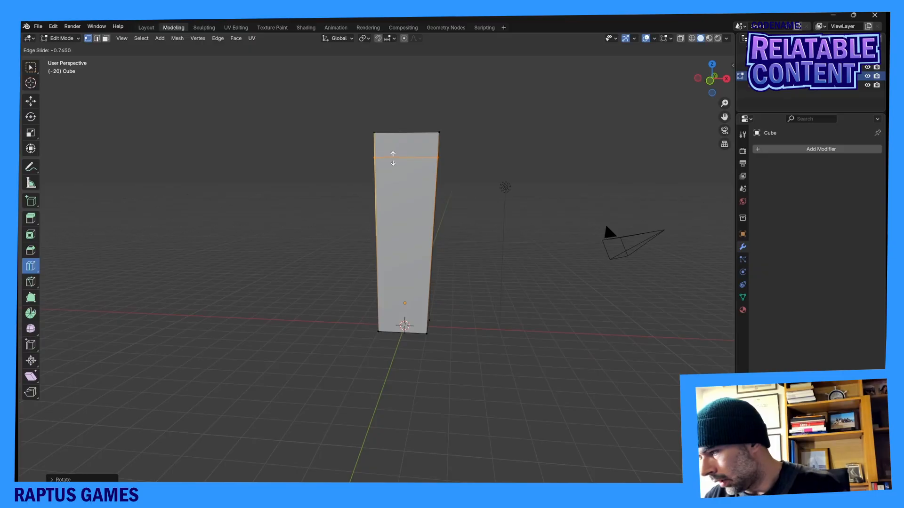
pyautogui.moveTo(395, 155); pyautogui.dragTo(395, 155)
pyautogui.moveTo(382, 246); pyautogui.dragTo(384, 298)
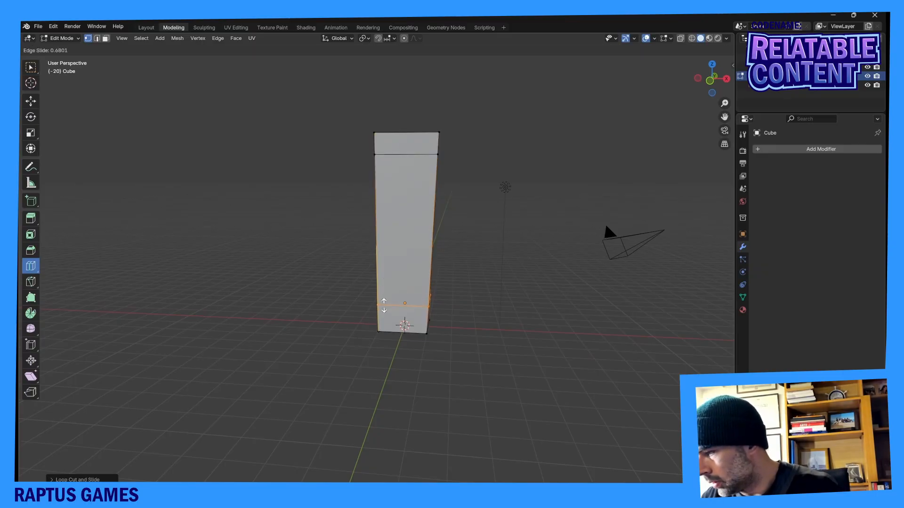
pyautogui.moveTo(381, 311); pyautogui.dragTo(381, 311)
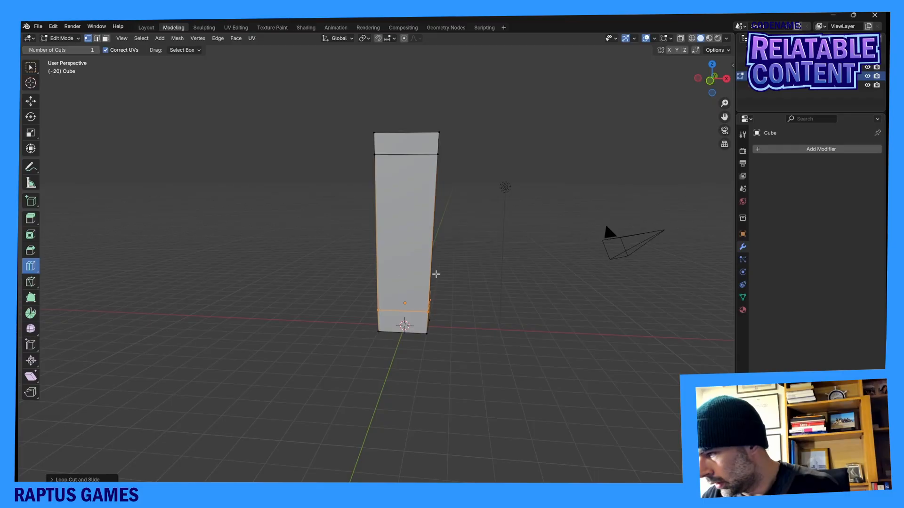
# With X-ray on, select all four side faces between the two loop cuts and extrude them in place without any offset.
pyautogui.moveTo(424, 292); pyautogui.dragTo(478, 276, button='middle')
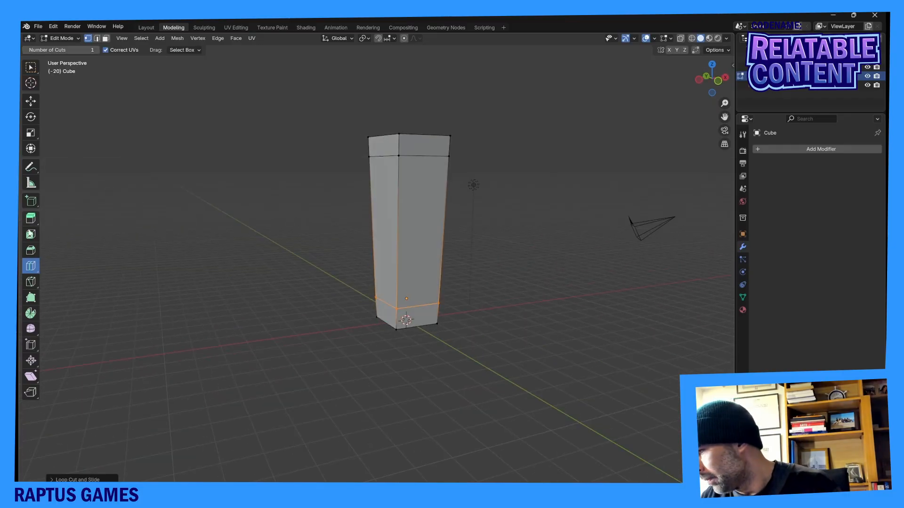
pyautogui.click(105, 38)
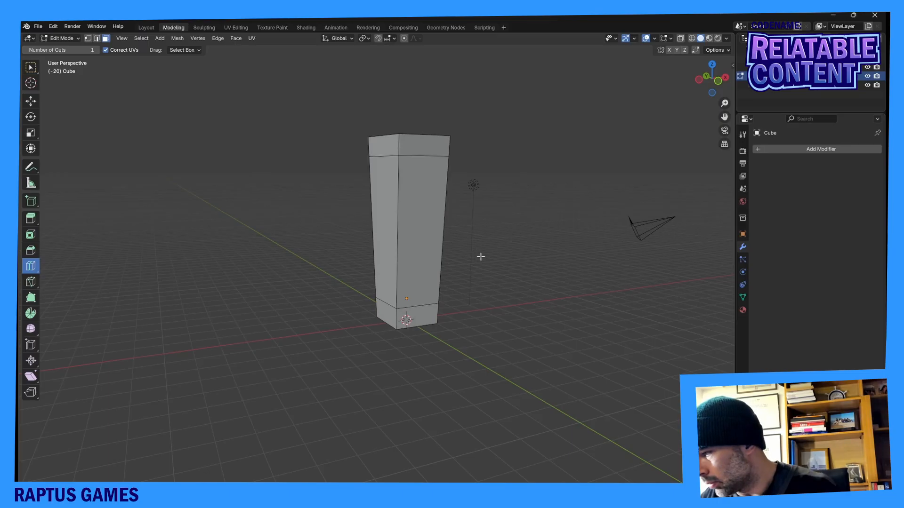
pyautogui.hotkey('shift', 'space')
pyautogui.press('g')
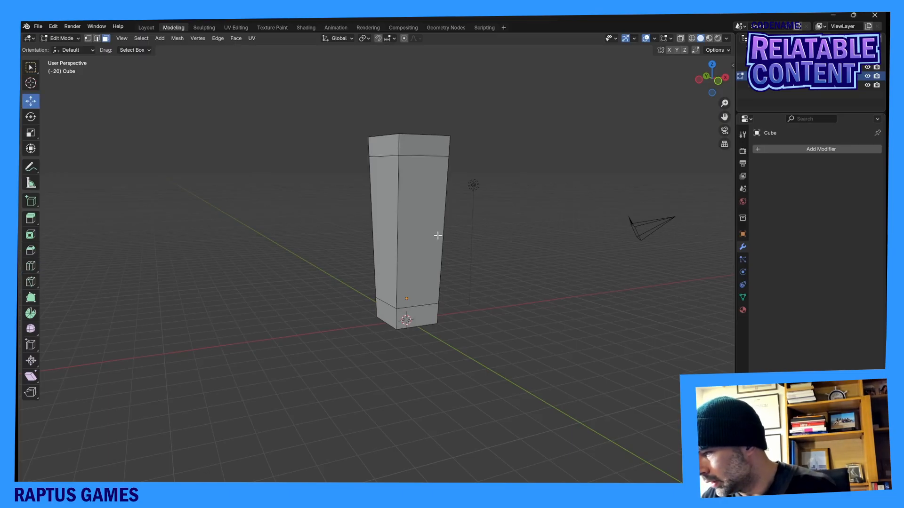
pyautogui.moveTo(484, 212); pyautogui.dragTo(333, 185)
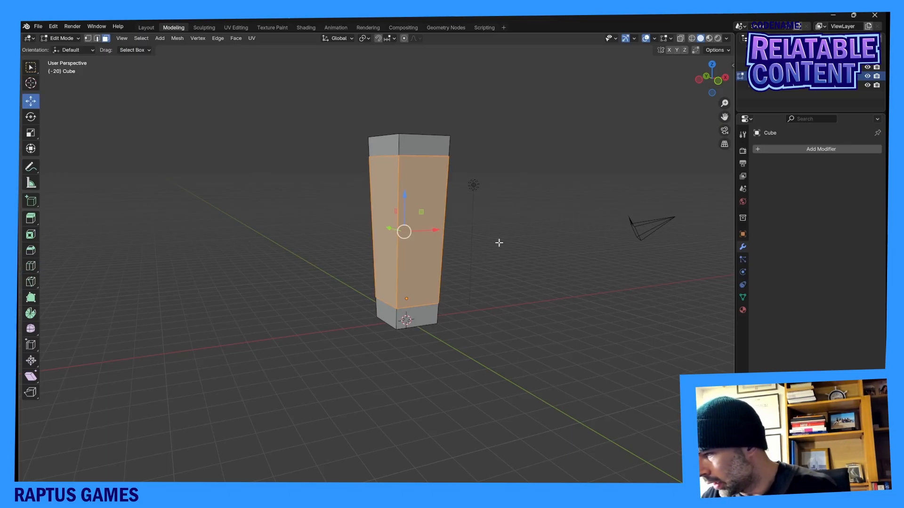
pyautogui.moveTo(498, 242)
pyautogui.mouseDown(button='middle')
pyautogui.moveTo(441, 242)
pyautogui.moveTo(504, 239)
pyautogui.moveTo(493, 239)
pyautogui.moveTo(494, 252)
pyautogui.moveTo(444, 253)
pyautogui.moveTo(485, 253)
pyautogui.moveTo(501, 240)
pyautogui.mouseUp(button='middle')
pyautogui.scroll(2, 492, 238)
pyautogui.click(682, 39)
pyautogui.moveTo(511, 238); pyautogui.dragTo(329, 186)
pyautogui.moveTo(432, 205)
pyautogui.mouseDown(button='middle')
pyautogui.moveTo(329, 207)
pyautogui.moveTo(277, 220)
pyautogui.moveTo(419, 216)
pyautogui.mouseUp(button='middle')
pyautogui.press('e')
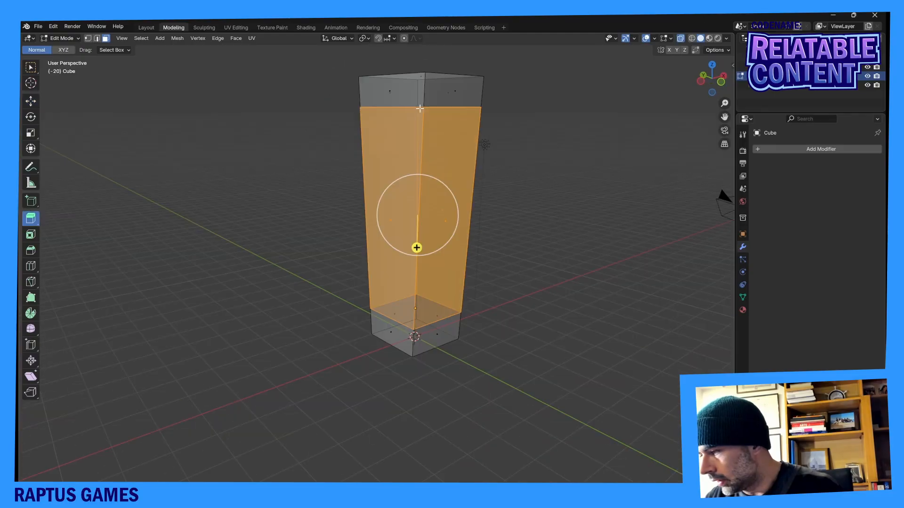
pyautogui.hotkey('alt', 'a')
pyautogui.moveTo(542, 253); pyautogui.dragTo(324, 208)
pyautogui.press('g')
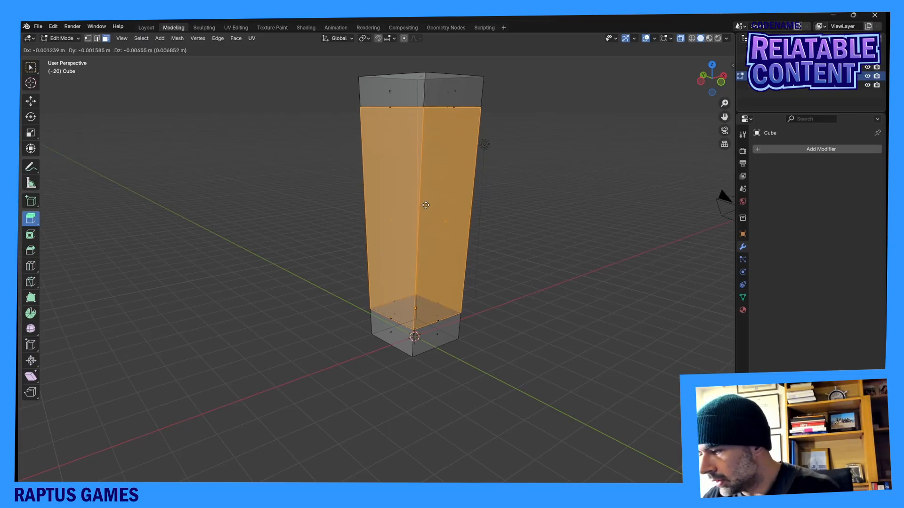
pyautogui.rightClick(425, 205)
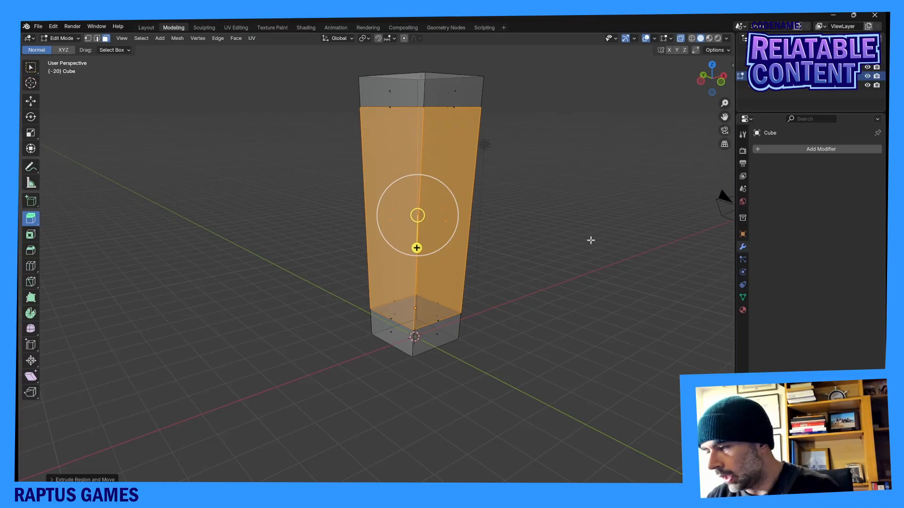
# Scale the extruded middle faces inward along X and Y to make a shaft thinner than the top and base blocks.
pyautogui.hotkey('shift', 'space')
pyautogui.press('s')
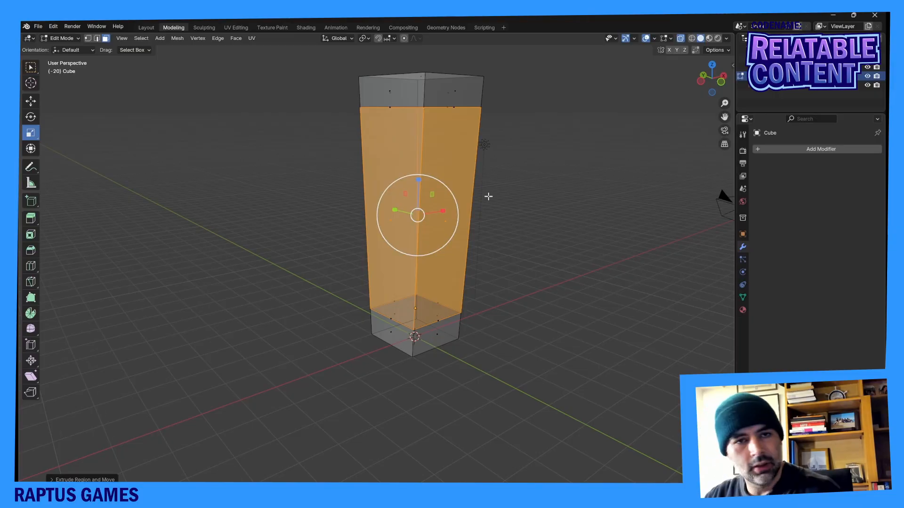
pyautogui.moveTo(488, 196); pyautogui.dragTo(441, 262, button='middle')
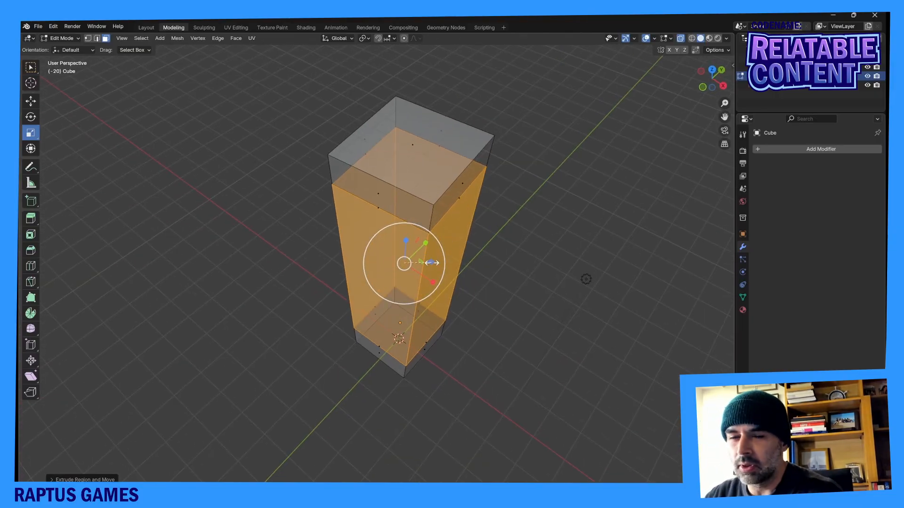
pyautogui.moveTo(431, 262); pyautogui.dragTo(424, 269)
pyautogui.moveTo(466, 292); pyautogui.dragTo(633, 245, button='middle')
# Scale the shaft's side faces slightly outward along X and Y to narrow the ledges at the top and base blocks.
pyautogui.hotkey('shift', 'space')
pyautogui.press('g')
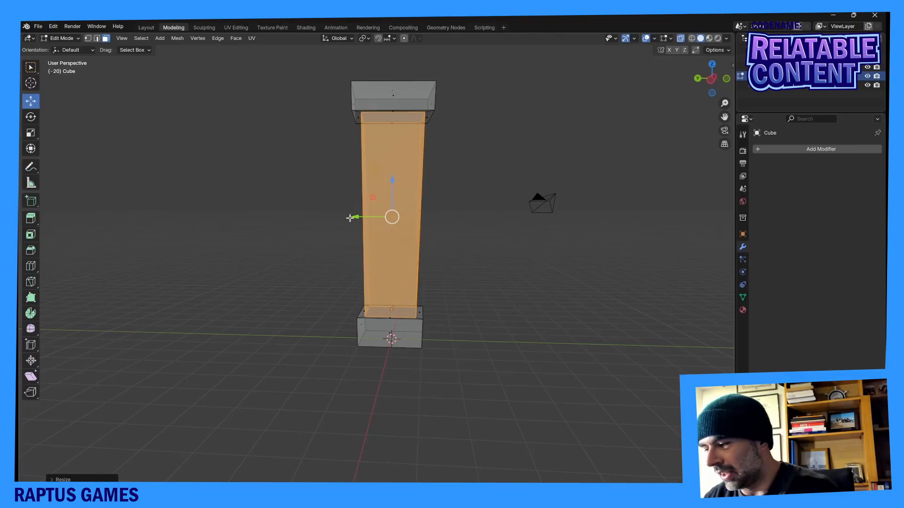
pyautogui.moveTo(424, 188); pyautogui.dragTo(339, 204, button='middle')
pyautogui.hotkey('shift', 'space')
pyautogui.press('r')
pyautogui.hotkey('shift', 'space')
pyautogui.press('s')
pyautogui.moveTo(458, 219)
pyautogui.mouseDown(button='middle')
pyautogui.moveTo(450, 269)
pyautogui.moveTo(444, 228)
pyautogui.mouseUp(button='middle')
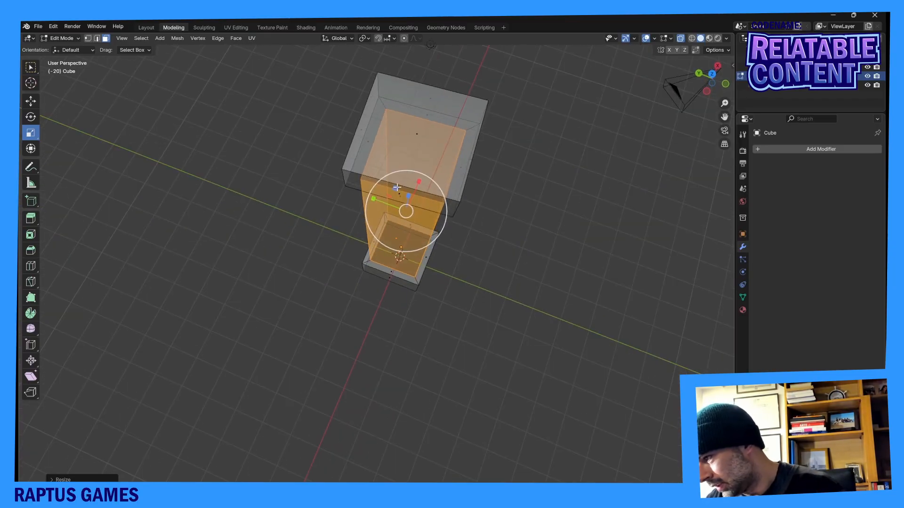
pyautogui.press('s')
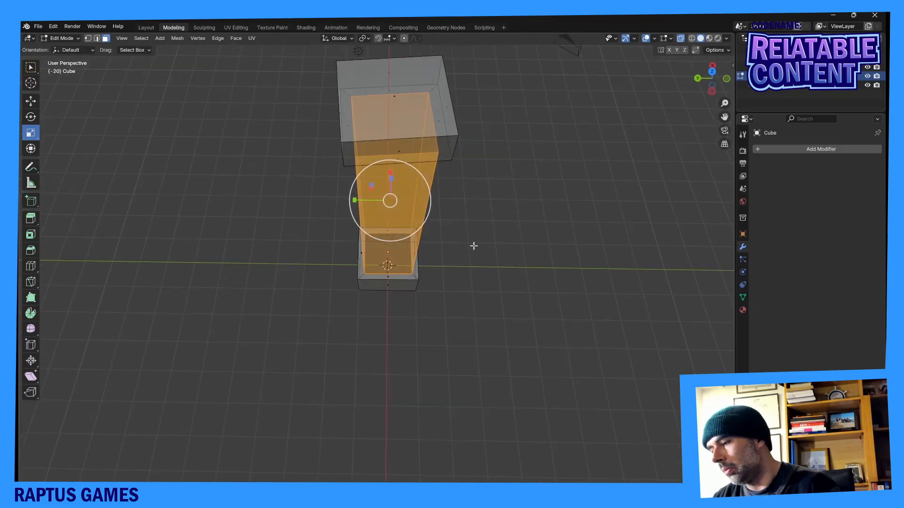
pyautogui.moveTo(473, 246); pyautogui.dragTo(555, 239, button='middle')
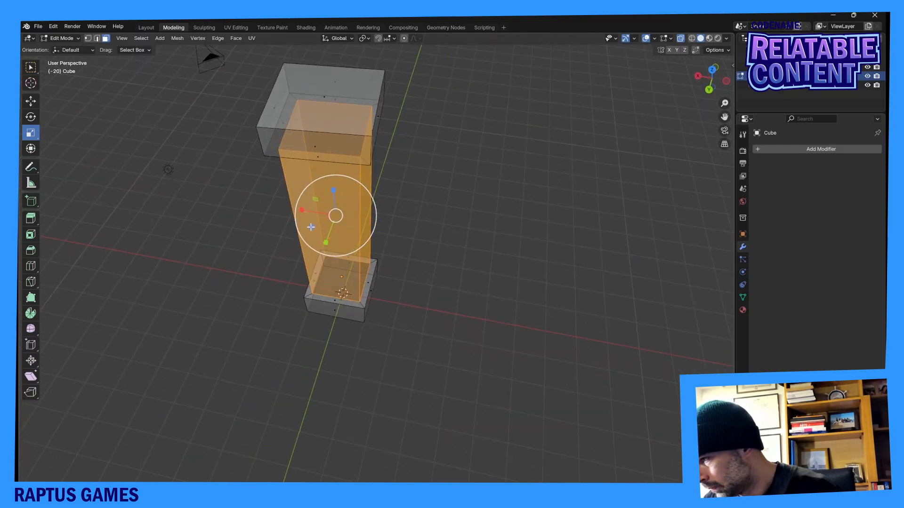
pyautogui.moveTo(311, 227); pyautogui.dragTo(309, 232)
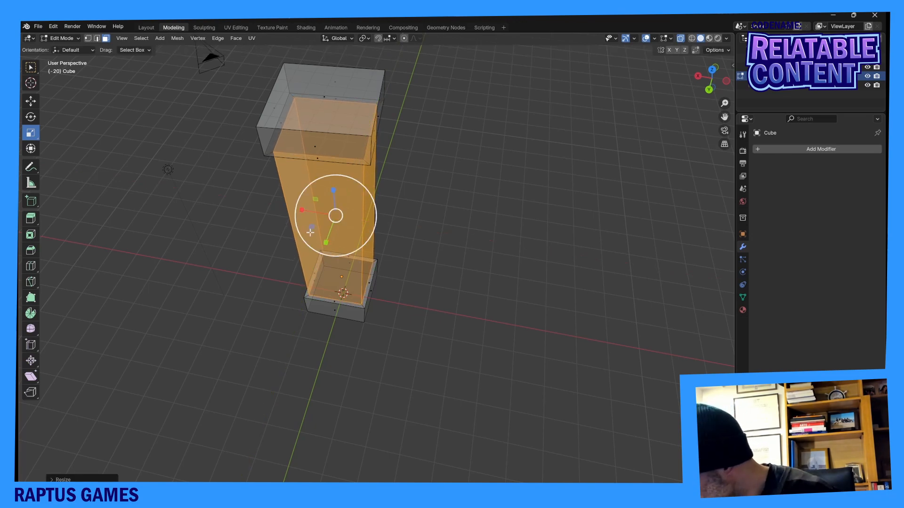
# Select the whole ring of ledge faces between the base block and the shaft.
pyautogui.moveTo(332, 214); pyautogui.dragTo(369, 302, button='middle')
pyautogui.hotkey('shift', 'space')
pyautogui.press('g')
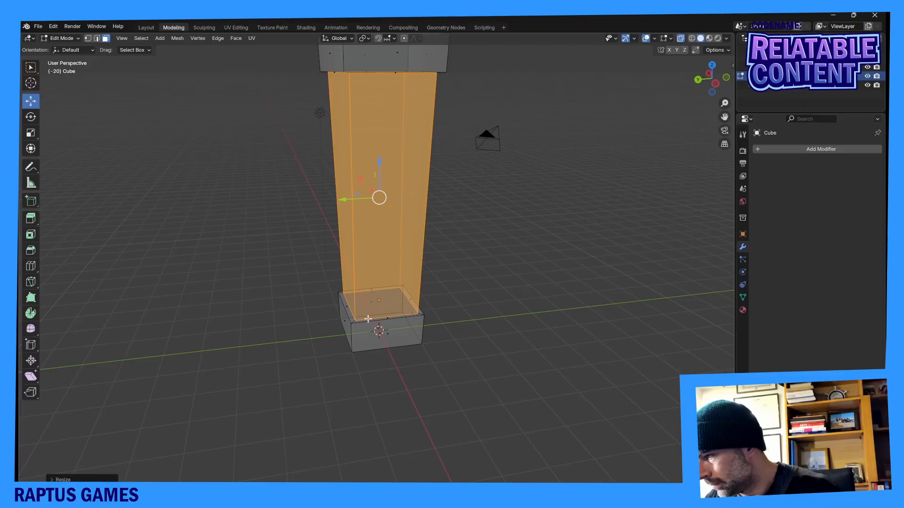
pyautogui.press('a')
pyautogui.click(385, 318)
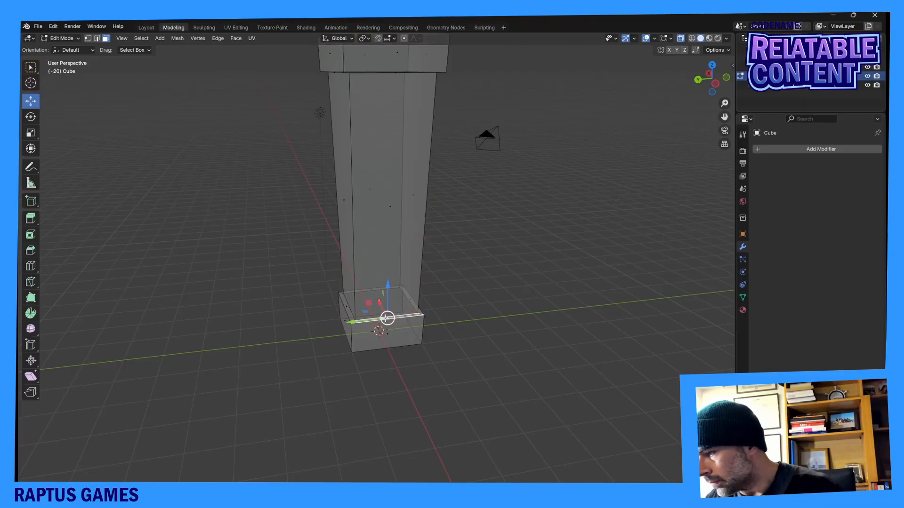
pyautogui.keyDown('alt'); pyautogui.click(421, 313); pyautogui.keyUp('alt')
pyautogui.click(419, 313)
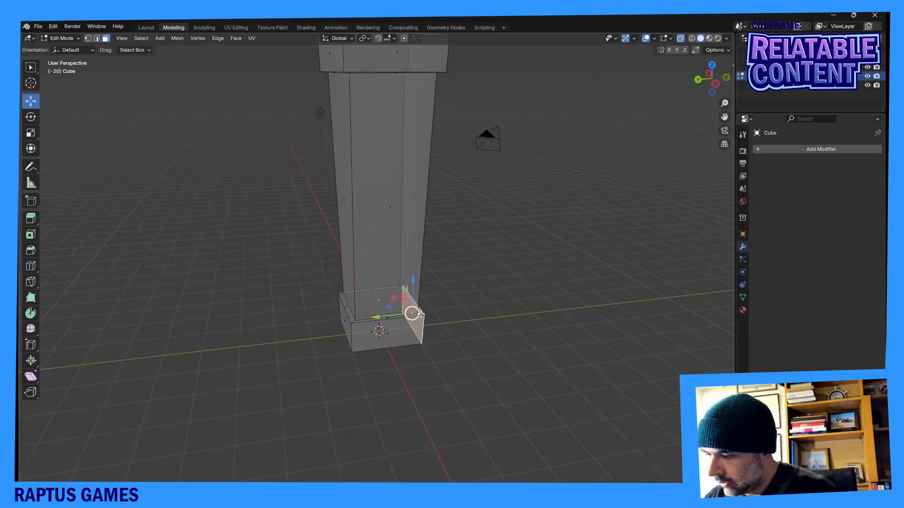
pyautogui.keyDown('alt'); pyautogui.click(420, 314); pyautogui.keyUp('alt')
pyautogui.moveTo(425, 319); pyautogui.dragTo(432, 311, button='middle')
# Rotate the base ledge ring slightly about the X and Y axes to give it an uneven tilt.
pyautogui.hotkey('shift', 'space')
pyautogui.press('r')
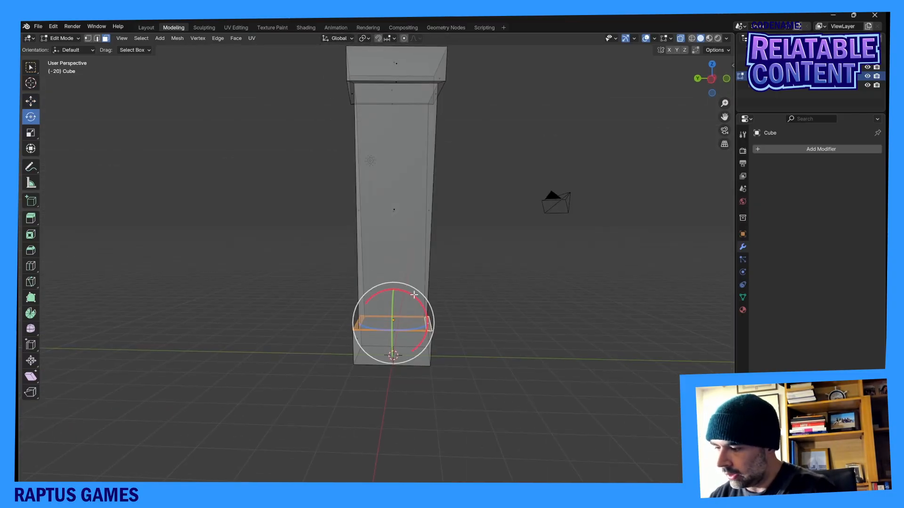
pyautogui.moveTo(414, 294); pyautogui.dragTo(413, 292)
pyautogui.moveTo(410, 296); pyautogui.dragTo(339, 325, button='middle')
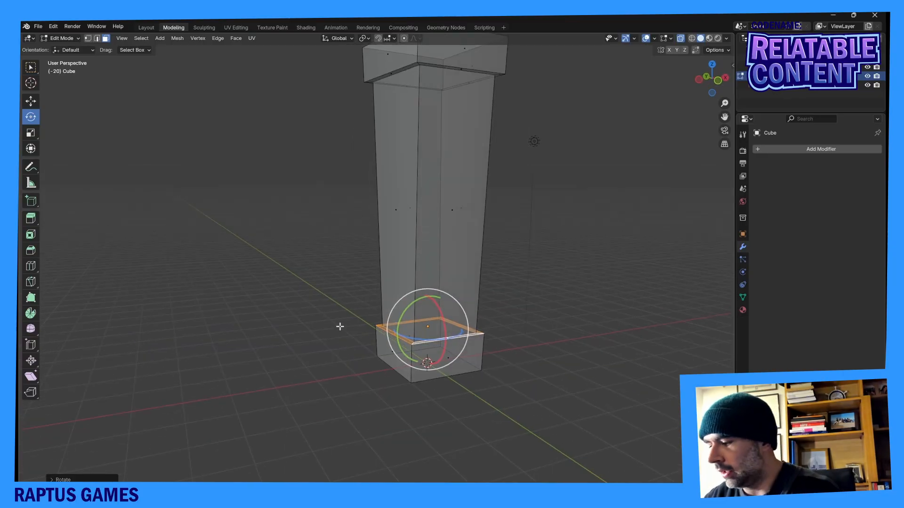
pyautogui.moveTo(414, 308); pyautogui.dragTo(414, 307)
pyautogui.moveTo(413, 307); pyautogui.dragTo(450, 256, button='middle')
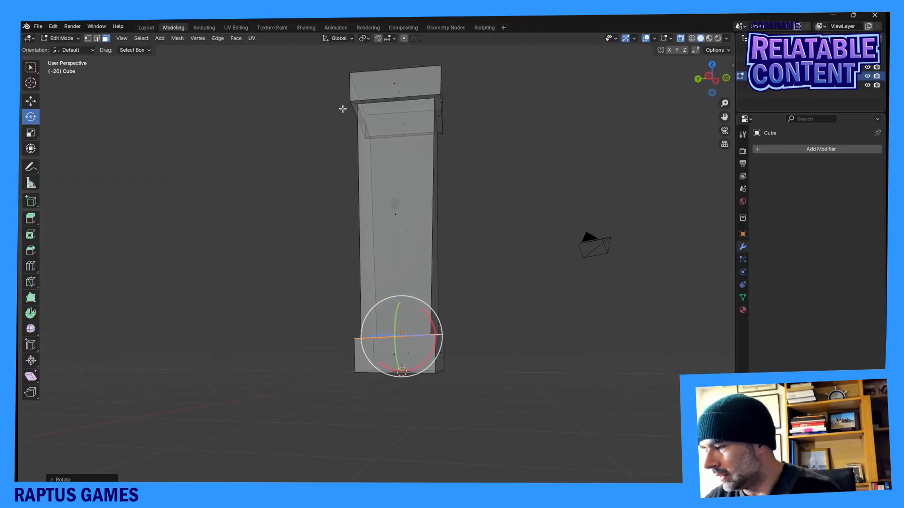
# Select the whole ring of ledge faces on the underside of the top block.
pyautogui.press('a')
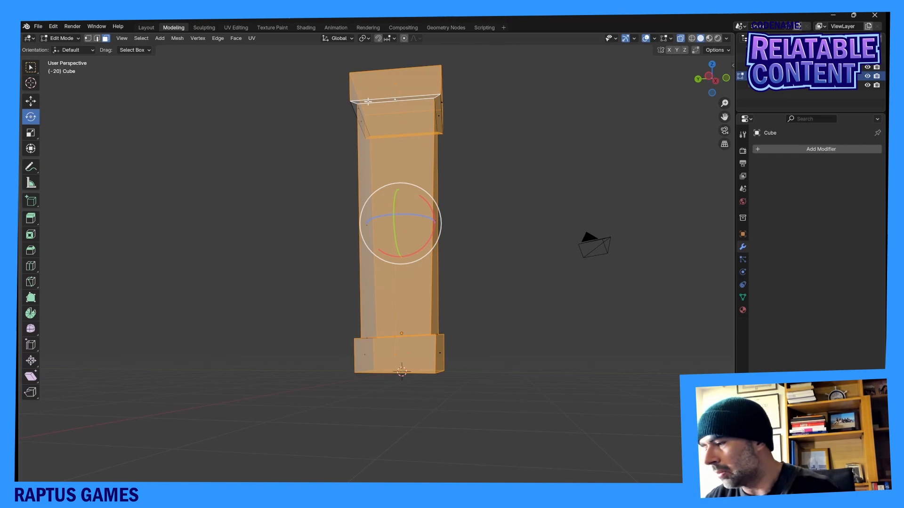
pyautogui.click(358, 102)
pyautogui.keyDown('alt'); pyautogui.click(358, 102); pyautogui.keyUp('alt')
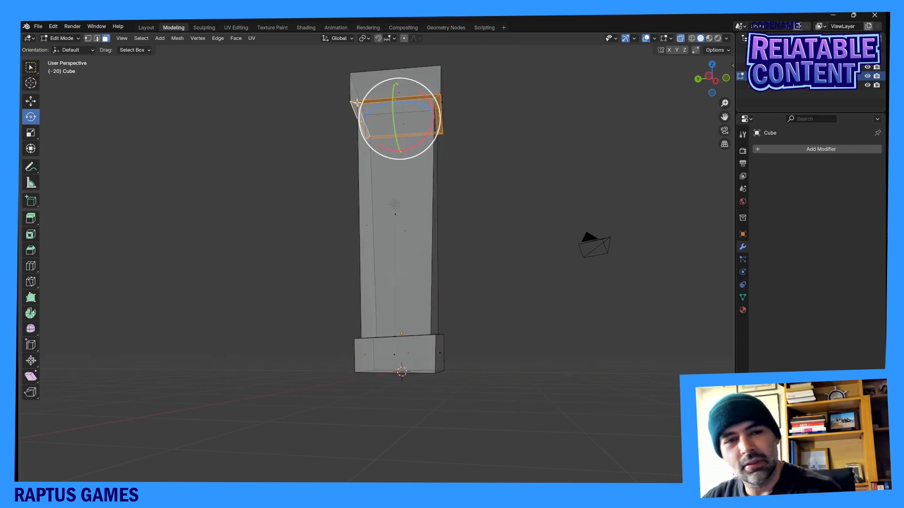
pyautogui.moveTo(393, 111); pyautogui.dragTo(436, 129, button='middle')
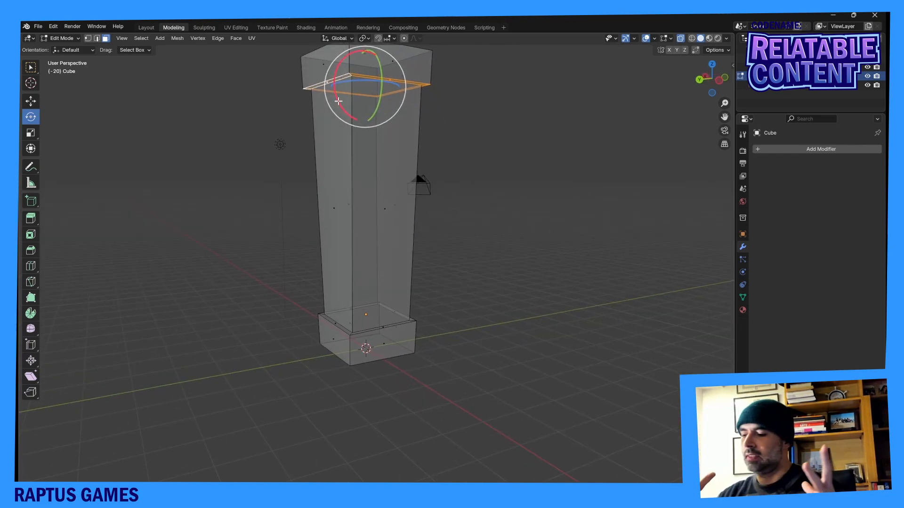
# Rotate the top block's ledge ring slightly about the X and Y axes so it is unevenly tilted.
pyautogui.moveTo(334, 98); pyautogui.dragTo(339, 106)
pyautogui.moveTo(357, 111); pyautogui.dragTo(383, 115, button='middle')
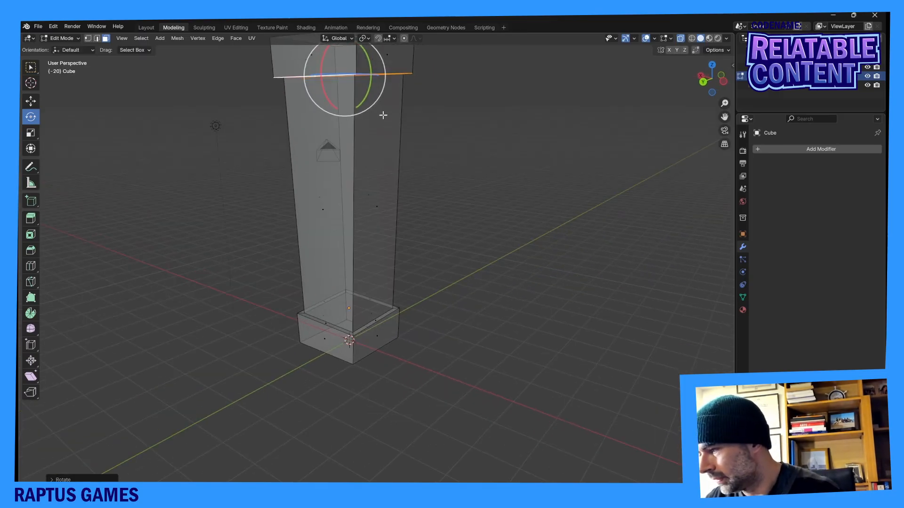
pyautogui.moveTo(368, 88); pyautogui.dragTo(367, 88)
pyautogui.moveTo(367, 88); pyautogui.dragTo(343, 102, button='middle')
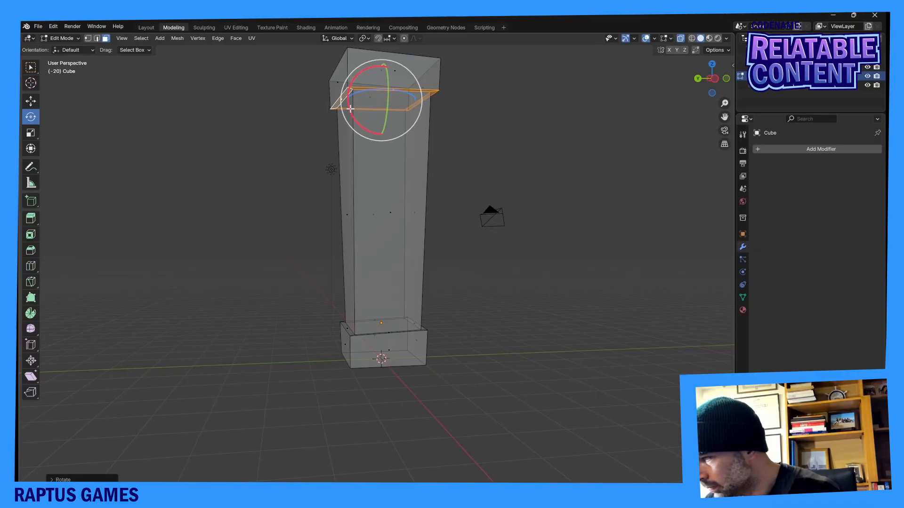
pyautogui.moveTo(350, 109); pyautogui.dragTo(351, 107)
pyautogui.scroll(-1, 485, 177)
pyautogui.moveTo(469, 191); pyautogui.dragTo(463, 208, button='middle')
pyautogui.scroll(-2, 451, 192)
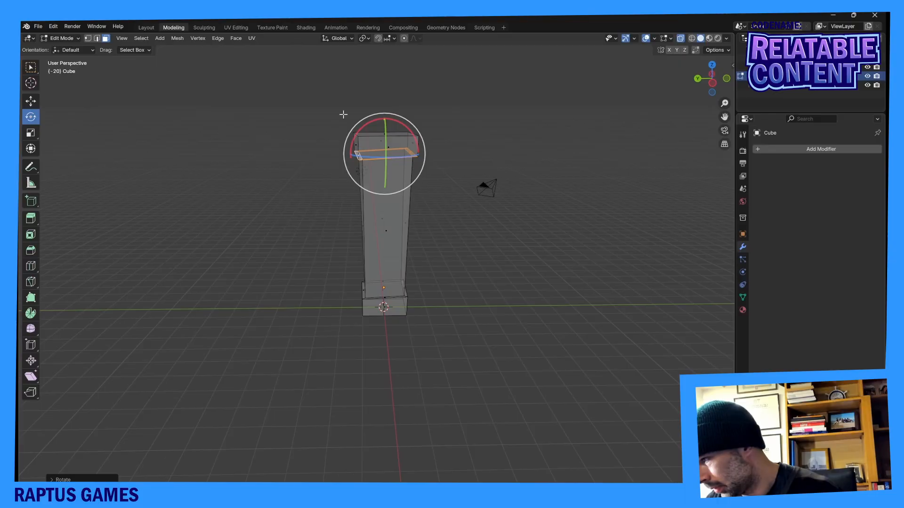
# Clear the face selection and examine the pillar's overall shape from several angles.
pyautogui.hotkey('shift', 'space')
pyautogui.press('g')
pyautogui.moveTo(437, 129); pyautogui.dragTo(434, 147, button='middle')
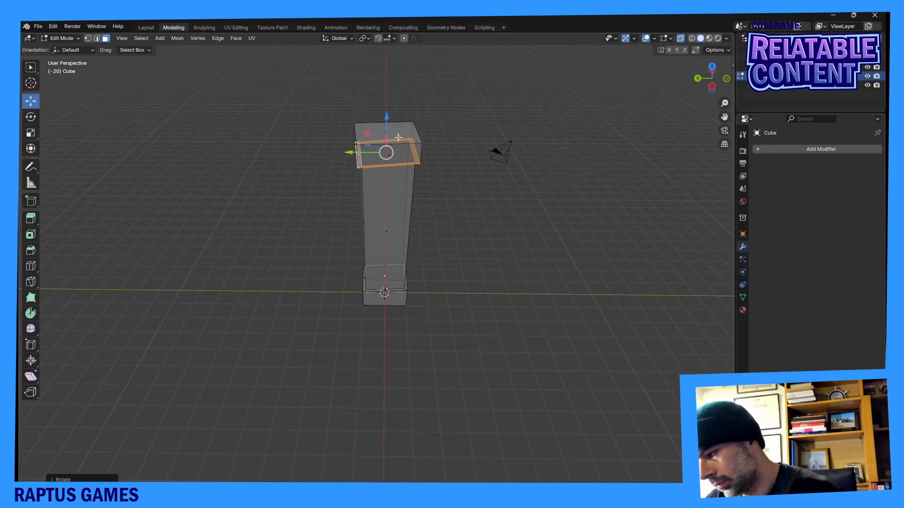
pyautogui.click(382, 132)
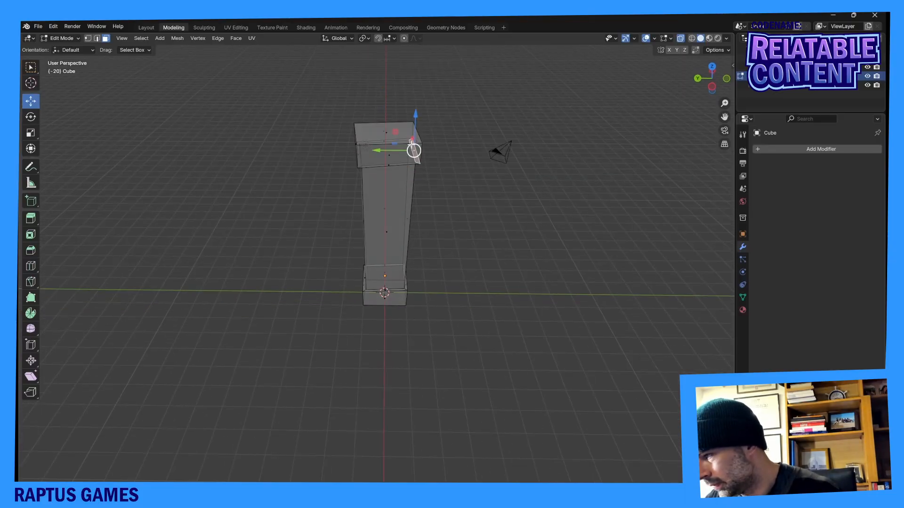
pyautogui.moveTo(406, 137); pyautogui.dragTo(462, 319, button='middle')
pyautogui.click(466, 205)
pyautogui.scroll(5, 414, 280)
pyautogui.scroll(-3, 409, 337)
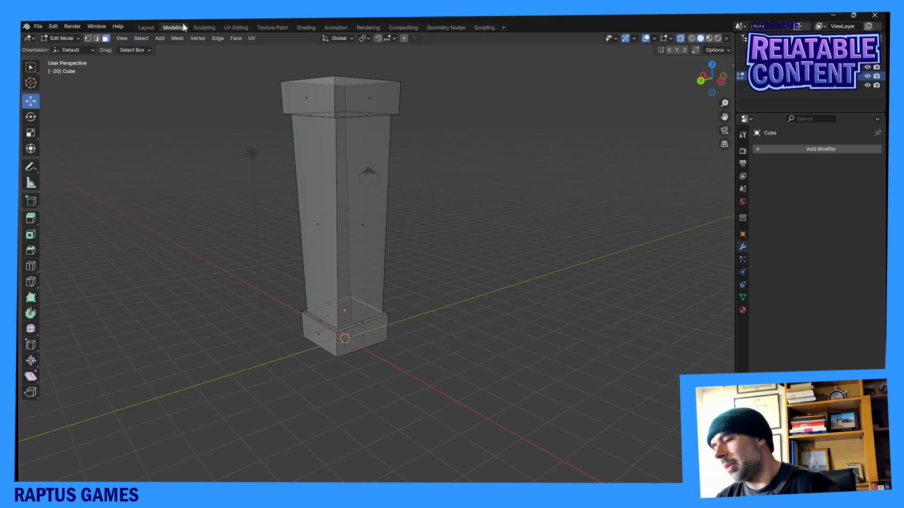
# Check the solid pillar in the Sculpting workspace and return to the Modeling workspace.
pyautogui.click(203, 27)
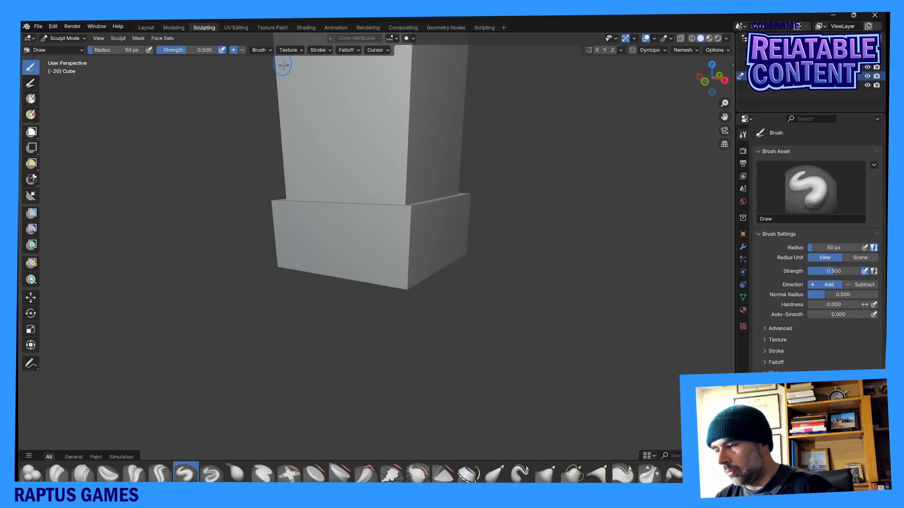
pyautogui.scroll(-4, 545, 278)
pyautogui.scroll(-3, 532, 317)
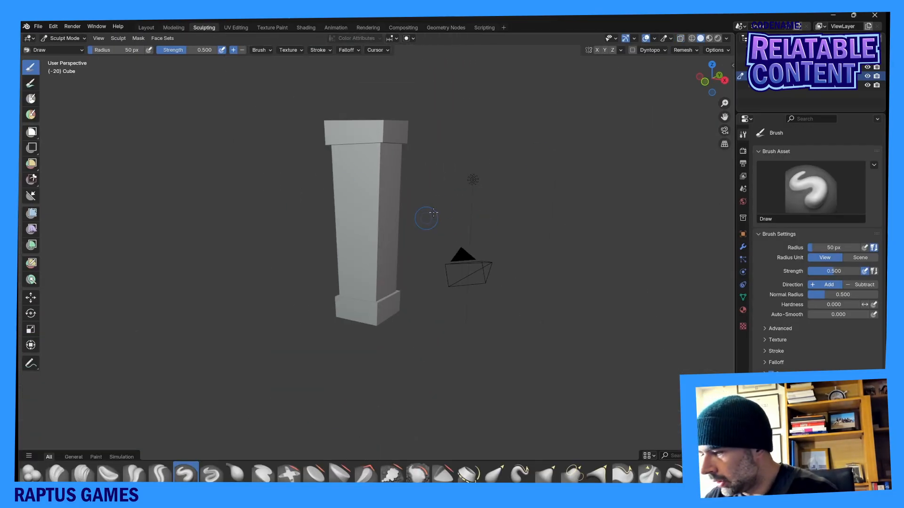
pyautogui.moveTo(453, 208)
pyautogui.mouseDown(button='middle')
pyautogui.moveTo(414, 211)
pyautogui.moveTo(454, 210)
pyautogui.moveTo(480, 188)
pyautogui.moveTo(526, 188)
pyautogui.moveTo(434, 172)
pyautogui.moveTo(423, 194)
pyautogui.moveTo(459, 199)
pyautogui.moveTo(450, 200)
pyautogui.mouseUp(button='middle')
pyautogui.scroll(2, 414, 212)
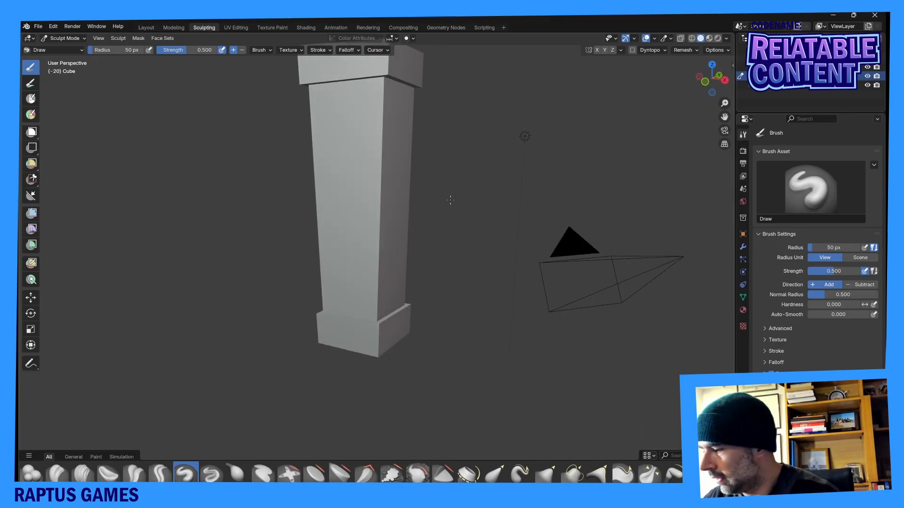
pyautogui.click(165, 27)
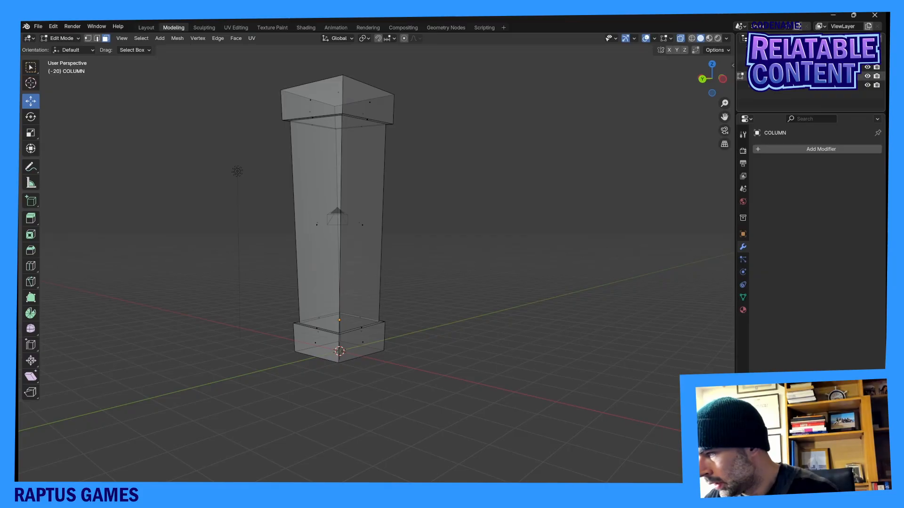
# Paste a copy of the COLUMN object in place and hide the original in the viewport.
pyautogui.hotkey('ctrl', 'v')
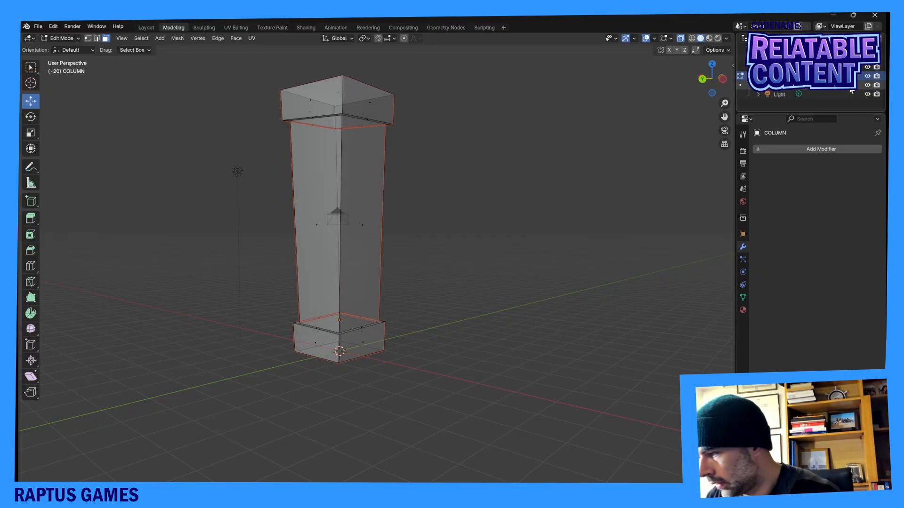
pyautogui.click(867, 76)
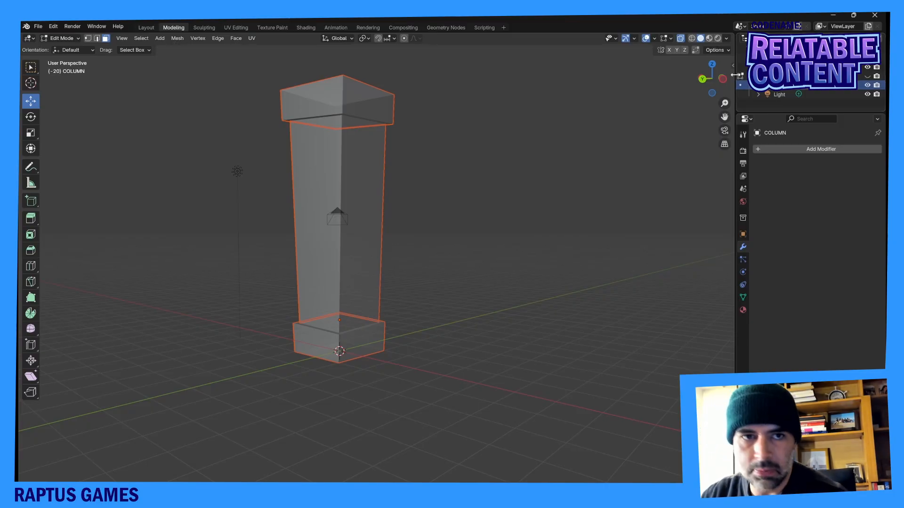
pyautogui.moveTo(452, 196); pyautogui.dragTo(452, 218, button='middle')
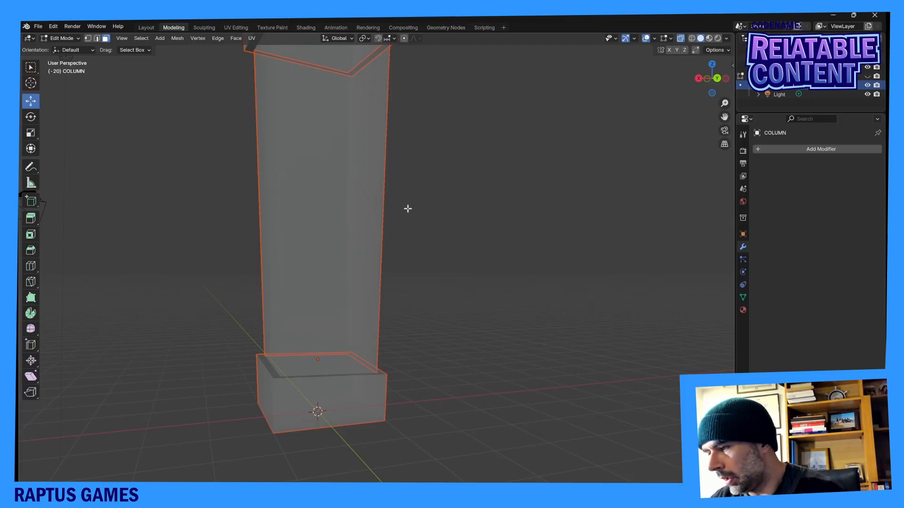
pyautogui.scroll(-5, 346, 160)
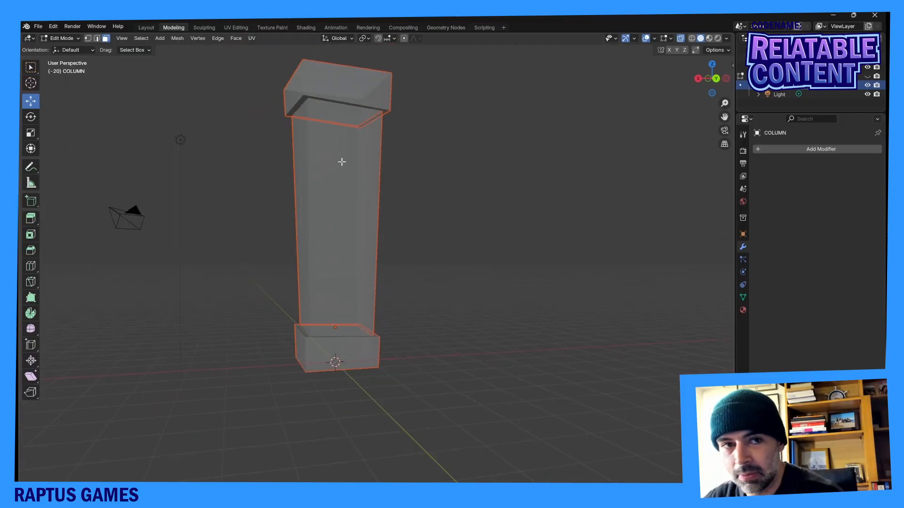
pyautogui.moveTo(341, 160); pyautogui.dragTo(373, 172, button='middle')
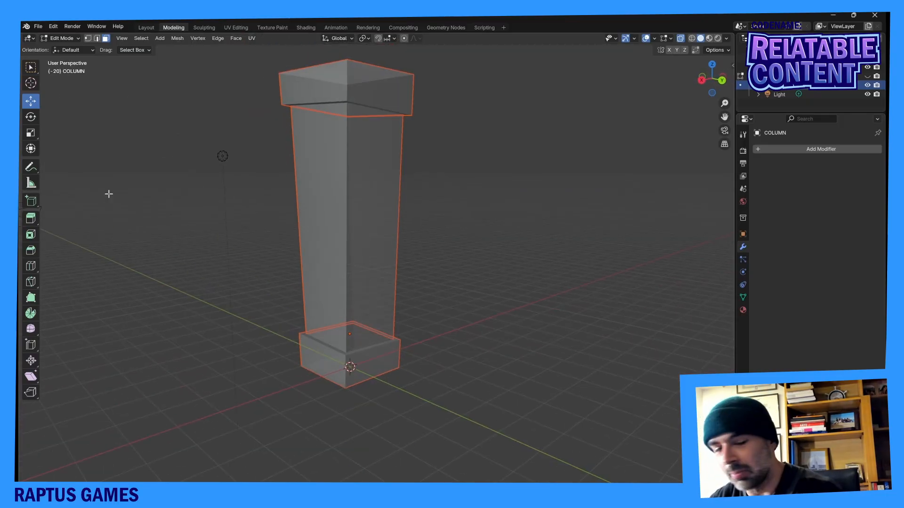
# Switch the mesh selection mode from faces to edges.
pyautogui.click(31, 218)
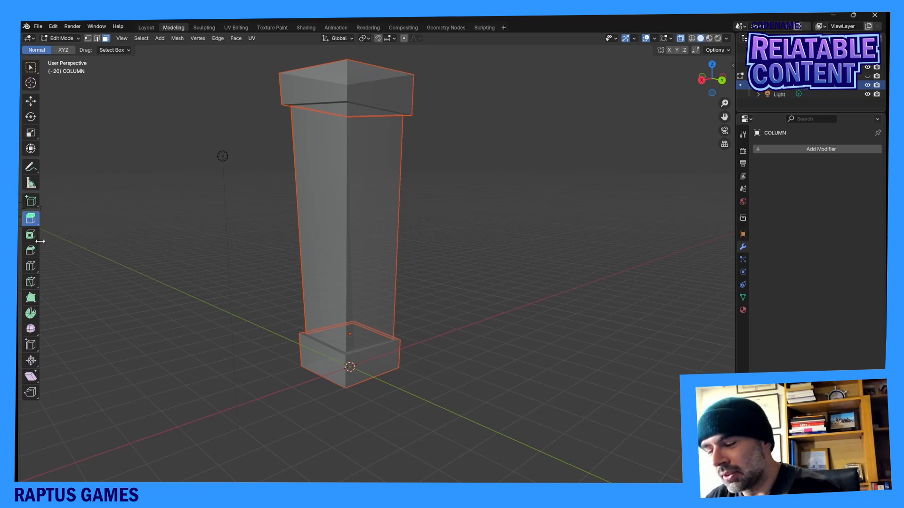
pyautogui.moveTo(397, 246); pyautogui.dragTo(366, 207, button='middle')
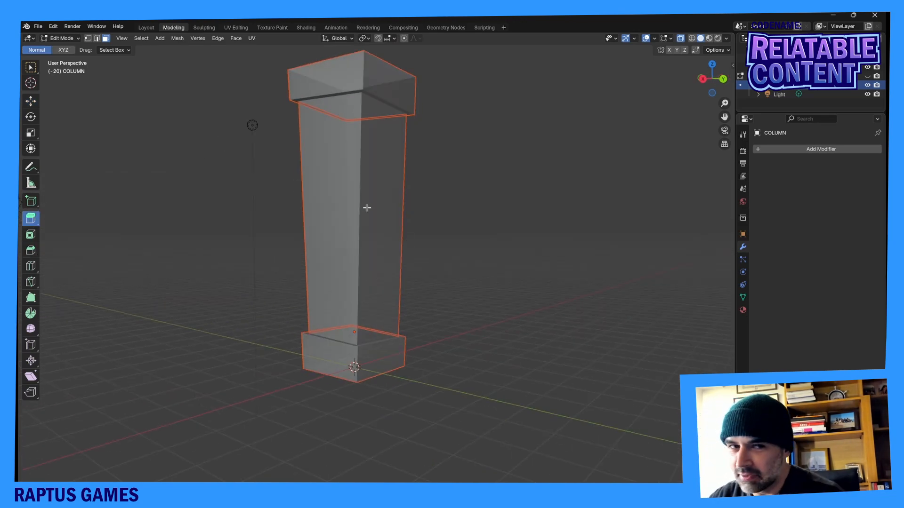
pyautogui.click(98, 39)
pyautogui.moveTo(432, 163); pyautogui.dragTo(404, 172, button='middle')
pyautogui.scroll(3, 404, 172)
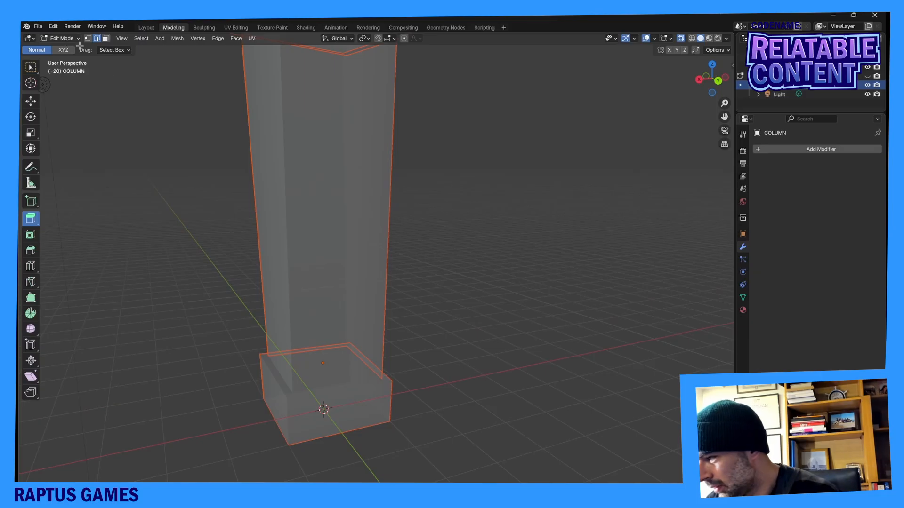
pyautogui.scroll(-3, 120, 215)
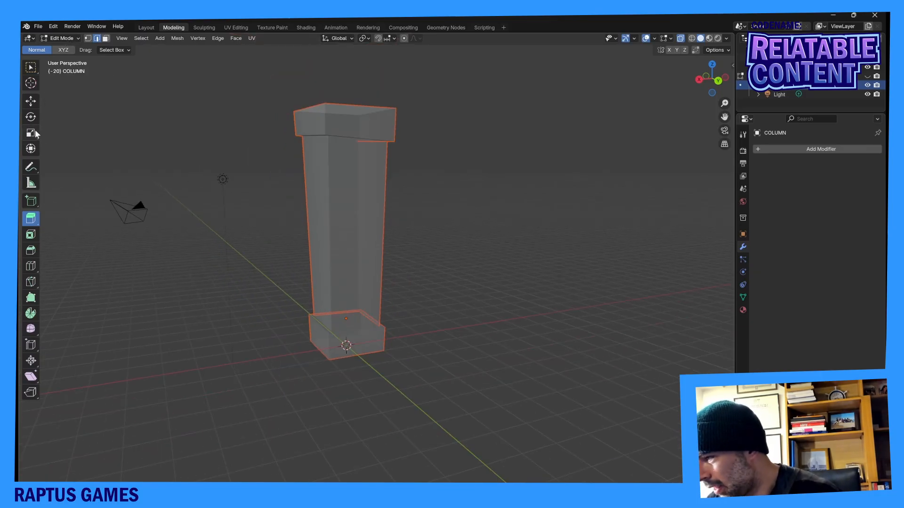
pyautogui.hotkey('shift', 'space')
pyautogui.press('r')
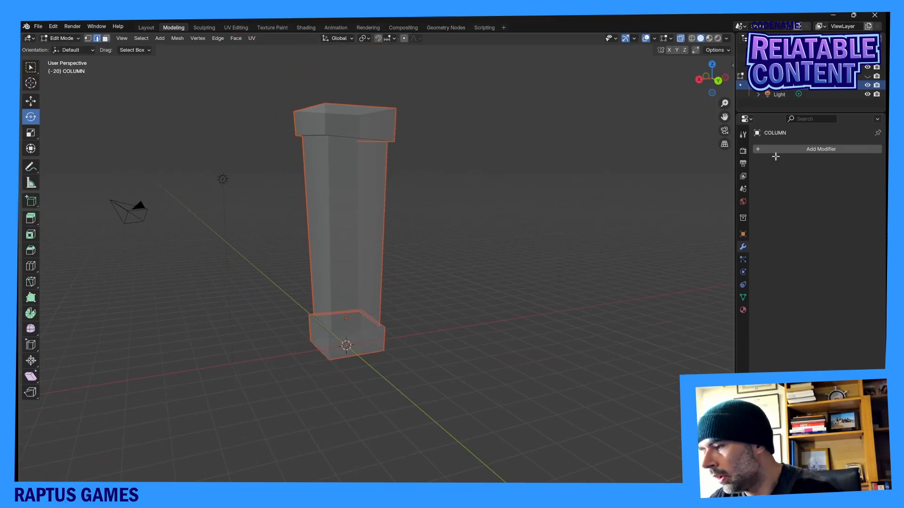
pyautogui.hotkey('alt', 'a')
pyautogui.press('a')
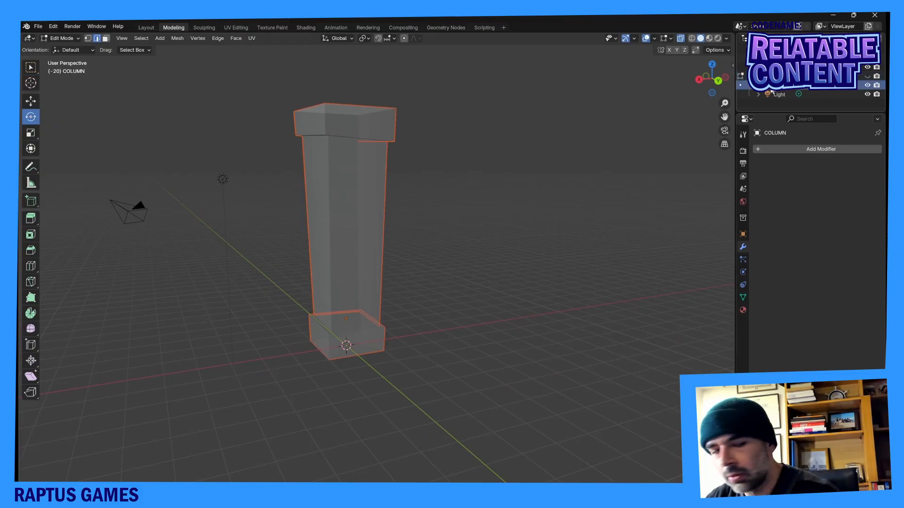
# Switch editing to HIGH POLY COLUMN and select all vertical corner edges of its top block, shaft and base block.
pyautogui.click(741, 87)
pyautogui.moveTo(557, 138); pyautogui.dragTo(362, 185, button='middle')
pyautogui.click(371, 195)
pyautogui.scroll(3, 371, 195)
pyautogui.scroll(-3, 362, 185)
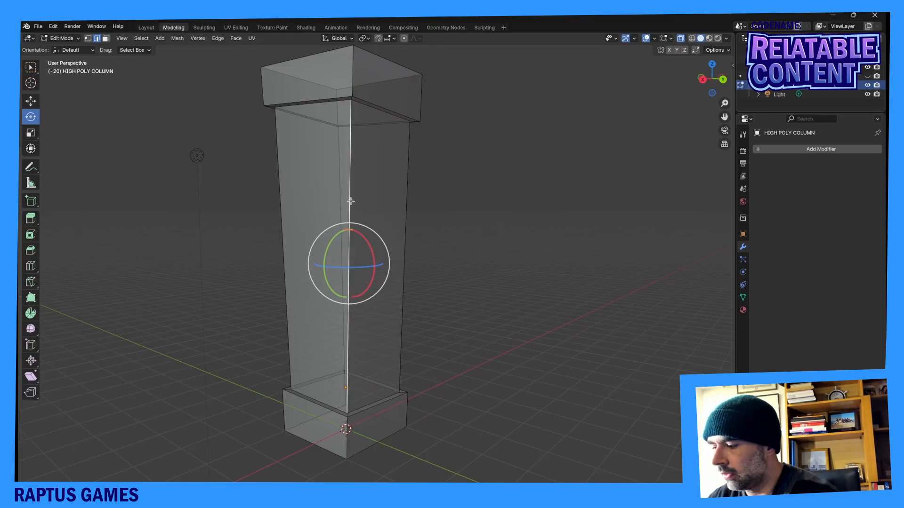
pyautogui.moveTo(360, 201); pyautogui.dragTo(357, 221, button='middle')
pyautogui.moveTo(357, 180); pyautogui.dragTo(581, 236, button='middle')
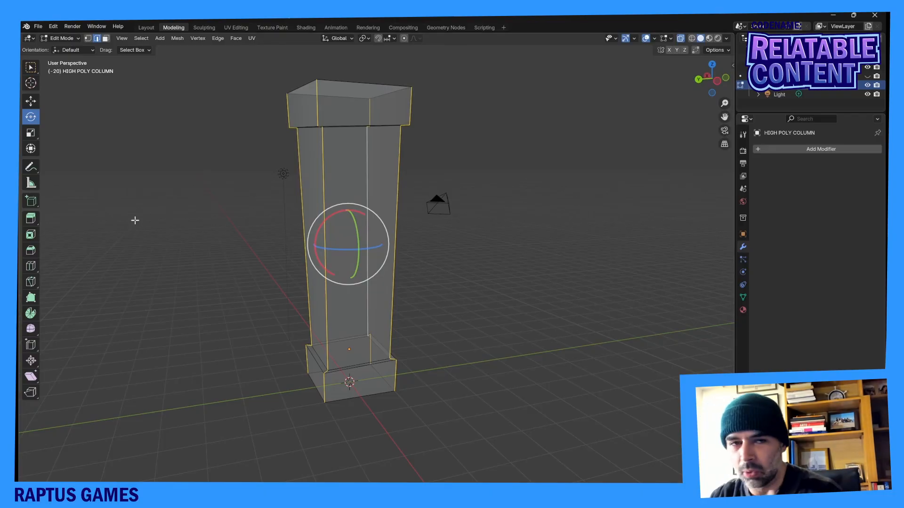
# Activate the Bevel tool for the selected vertical edges and set its segments to 2.
pyautogui.click(37, 250)
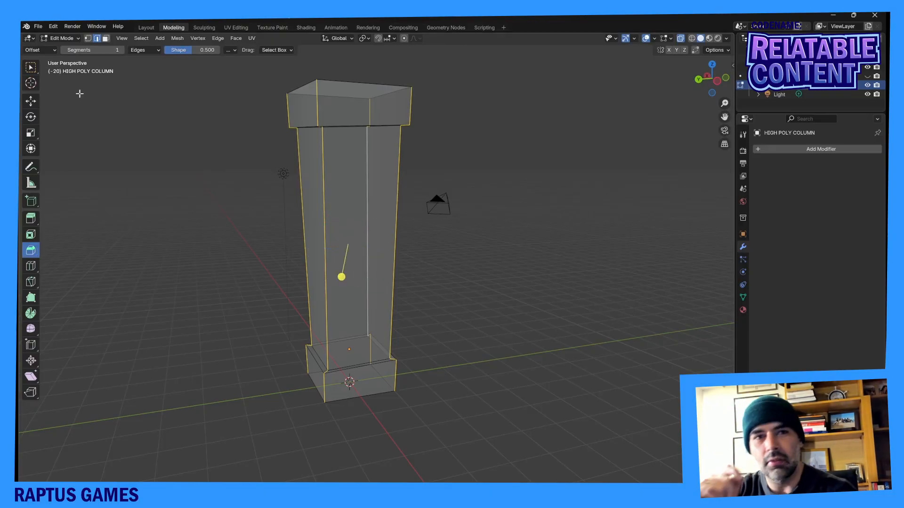
pyautogui.click(107, 50)
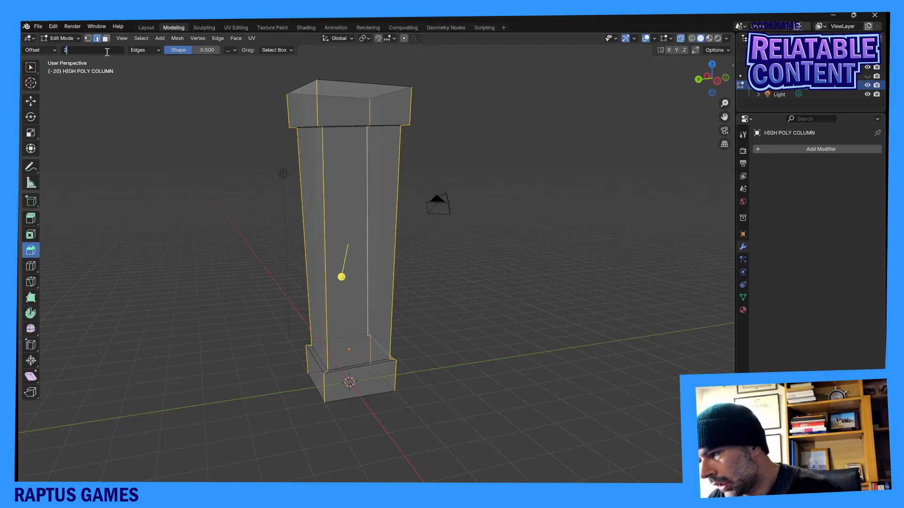
pyautogui.press('Return')
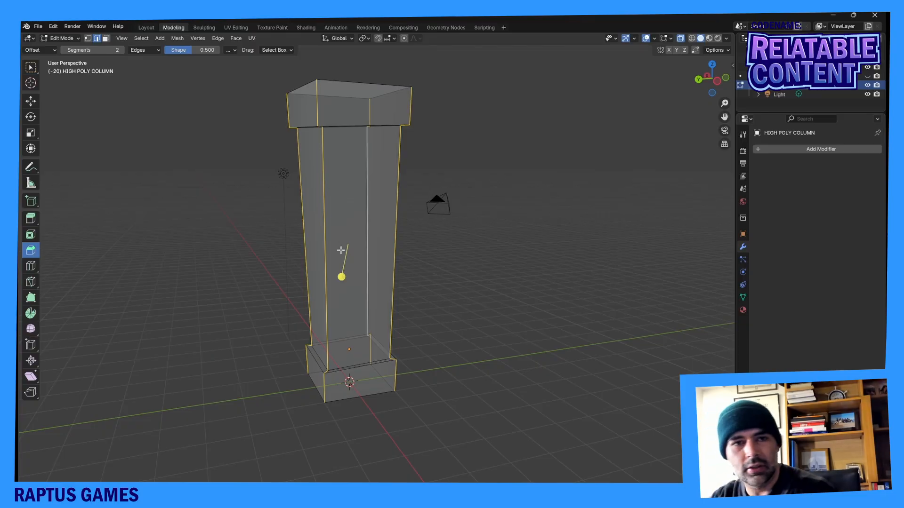
# Apply a narrow two-segment bevel to the selected vertical corner edges of the top block, shaft and base block.
pyautogui.moveTo(341, 276); pyautogui.dragTo(374, 269)
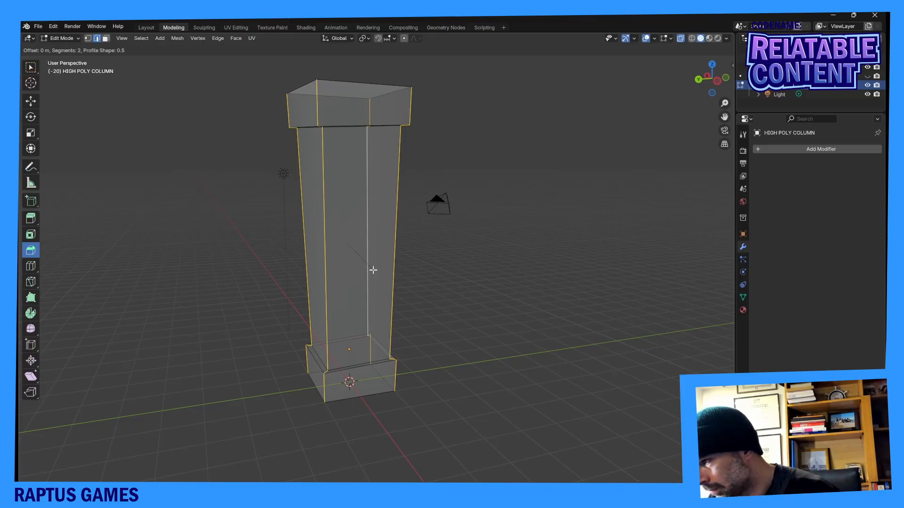
pyautogui.moveTo(372, 272); pyautogui.dragTo(371, 275)
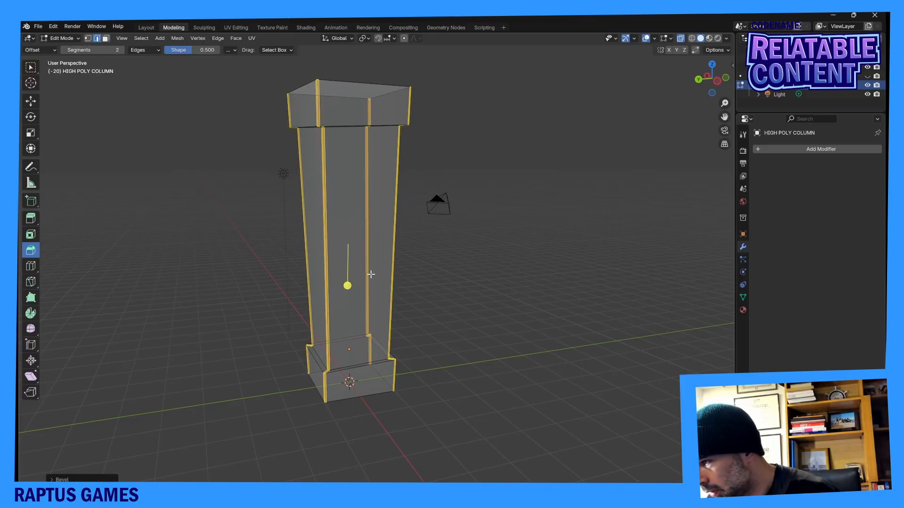
pyautogui.moveTo(378, 259); pyautogui.dragTo(423, 246, button='middle')
pyautogui.scroll(4, 387, 233)
pyautogui.scroll(-6, 298, 257)
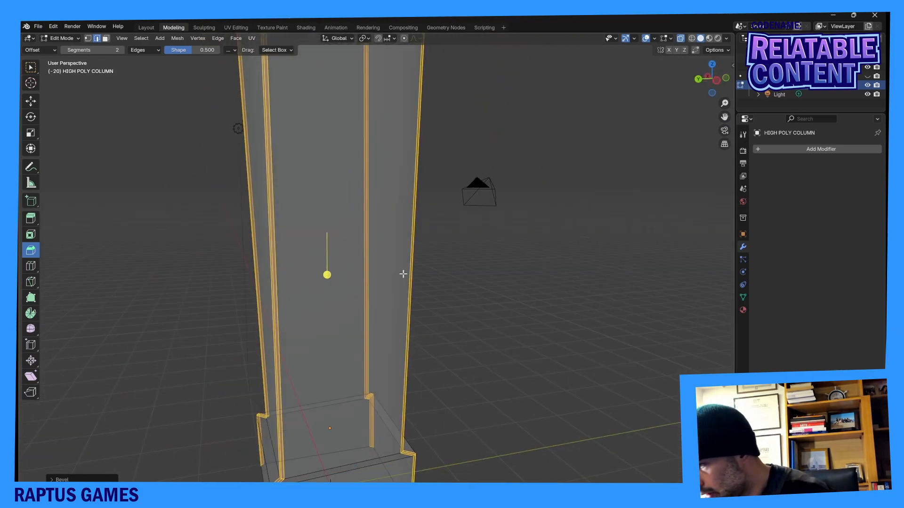
# Bevel the edge loops around the base block's upper rim and the top block's lower rim with two segments and about 0.035 m offset.
pyautogui.scroll(5, 432, 286)
pyautogui.moveTo(412, 330); pyautogui.dragTo(392, 393, button='middle')
pyautogui.keyDown('alt'); pyautogui.click(386, 400); pyautogui.keyUp('alt')
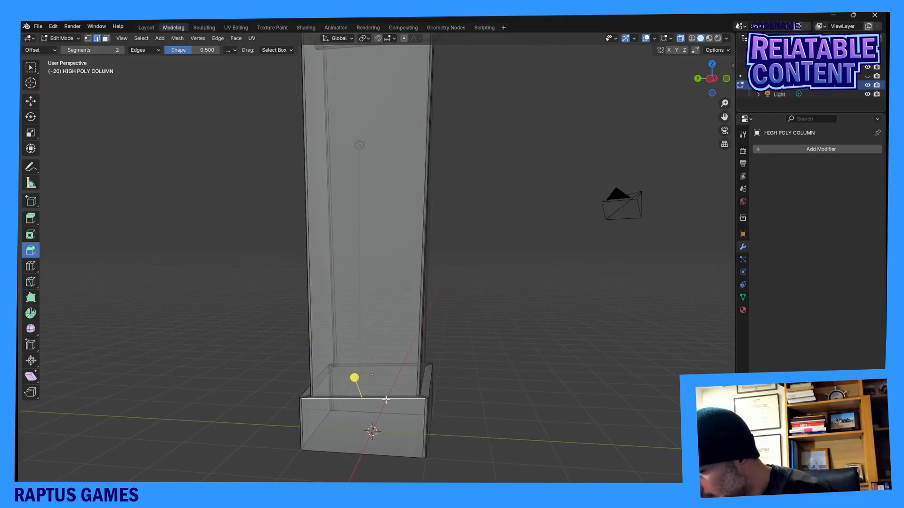
pyautogui.scroll(1, 386, 400)
pyautogui.moveTo(522, 174); pyautogui.dragTo(350, 114, button='middle')
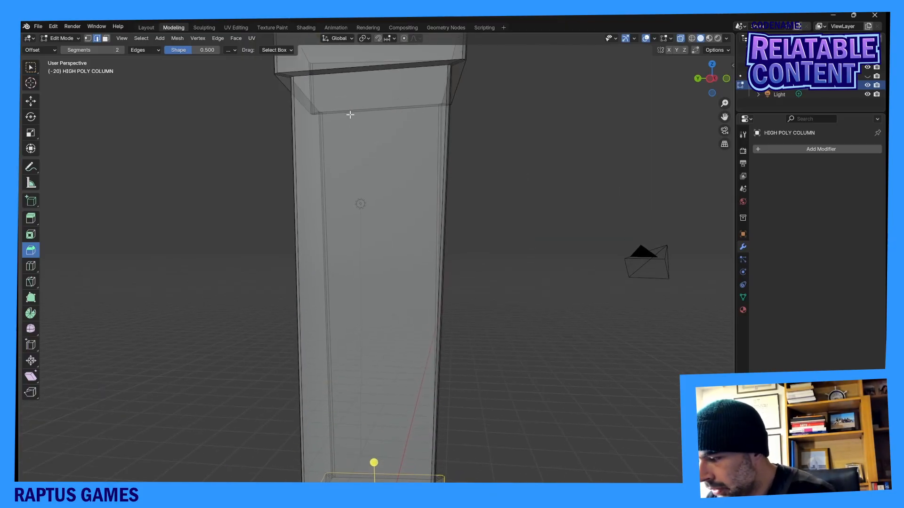
pyautogui.keyDown('alt'); pyautogui.keyDown('shift'); pyautogui.click(292, 69); pyautogui.keyUp('shift'); pyautogui.keyUp('alt')
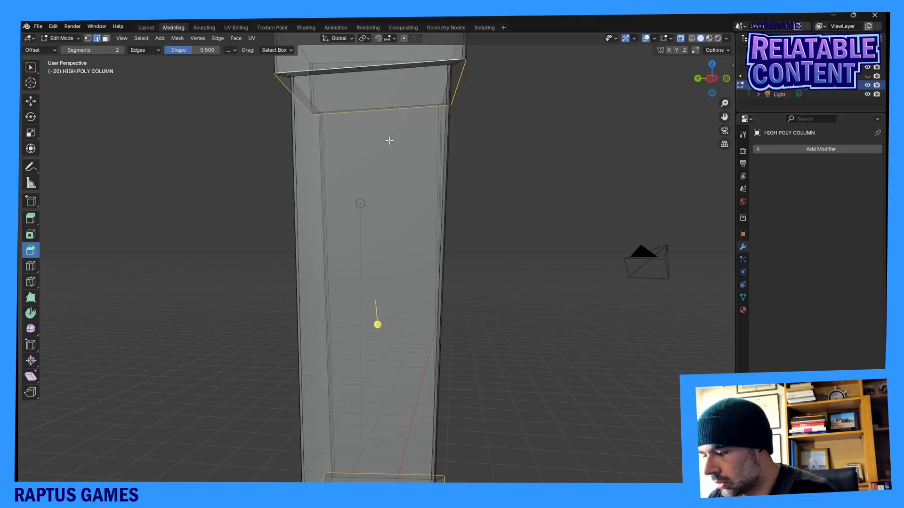
pyautogui.hotkey('ctrl', 'b')
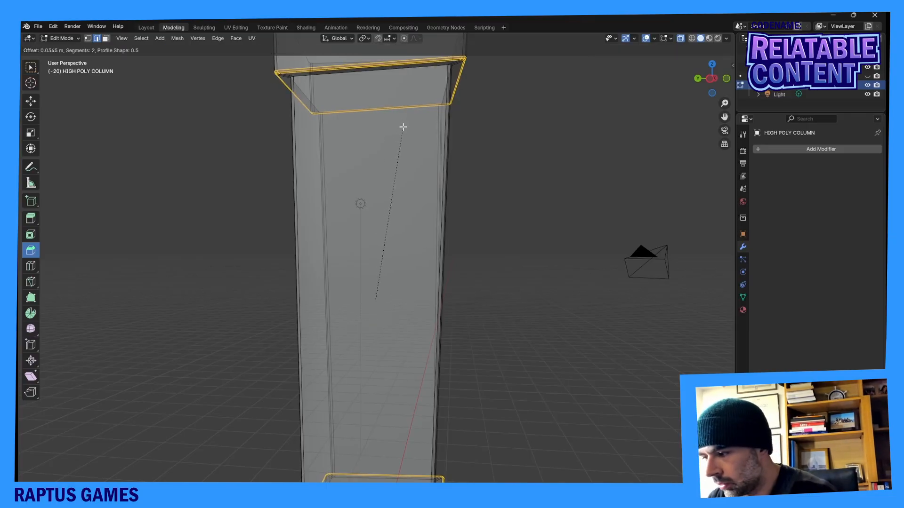
pyautogui.click(403, 126)
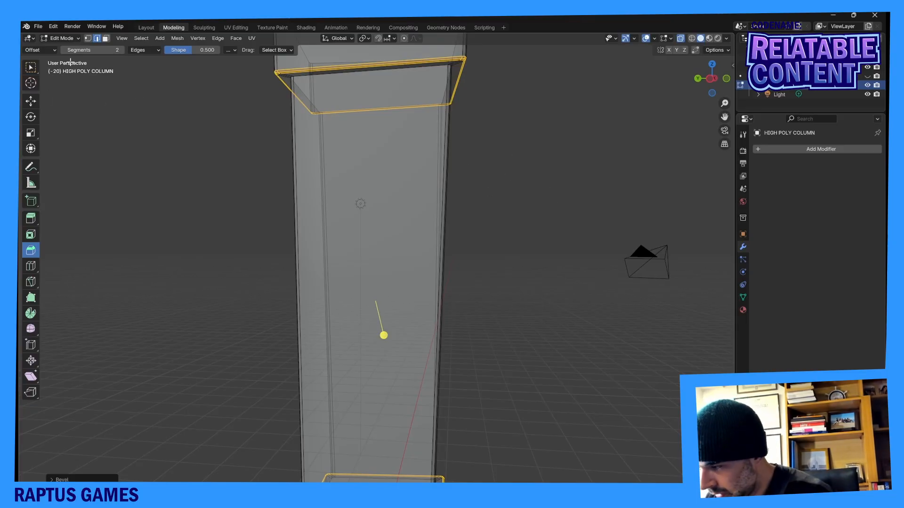
# Switch to face selection, clear the selection and examine the bevelled edges along the base block and shaft.
pyautogui.click(107, 39)
pyautogui.click(172, 171)
pyautogui.scroll(-2, 173, 172)
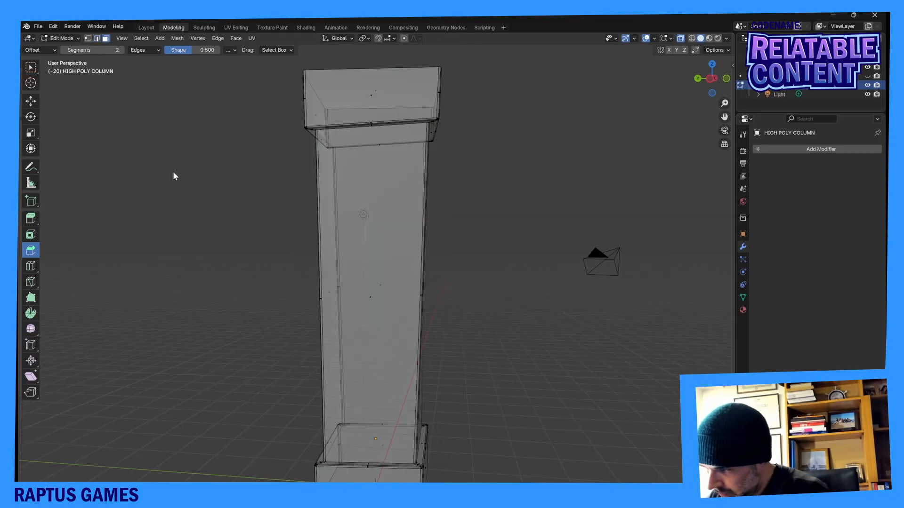
pyautogui.keyDown('shift'); pyautogui.moveTo(269, 267); pyautogui.dragTo(261, 171, button='middle'); pyautogui.keyUp('shift')
pyautogui.scroll(2, 282, 202)
pyautogui.keyDown('shift'); pyautogui.moveTo(310, 240); pyautogui.dragTo(306, 141, button='middle'); pyautogui.keyUp('shift')
pyautogui.moveTo(306, 144); pyautogui.dragTo(319, 170, button='middle')
pyautogui.scroll(2, 319, 171)
pyautogui.moveTo(314, 264); pyautogui.dragTo(332, 252, button='middle')
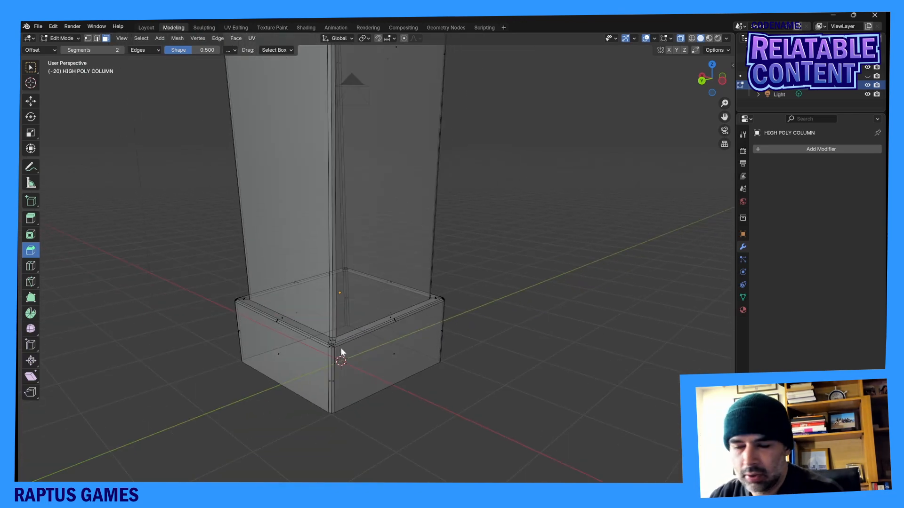
pyautogui.moveTo(342, 353); pyautogui.dragTo(283, 263, button='middle')
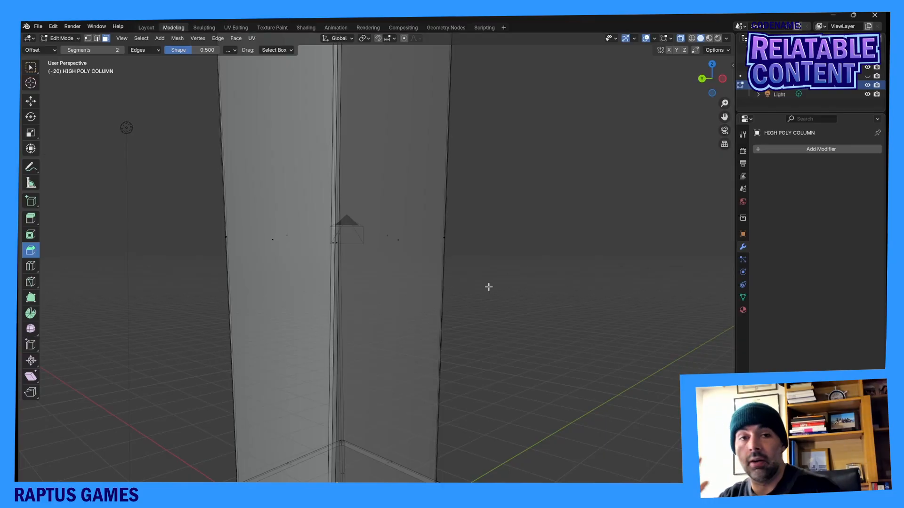
pyautogui.moveTo(472, 204); pyautogui.dragTo(415, 201, button='middle')
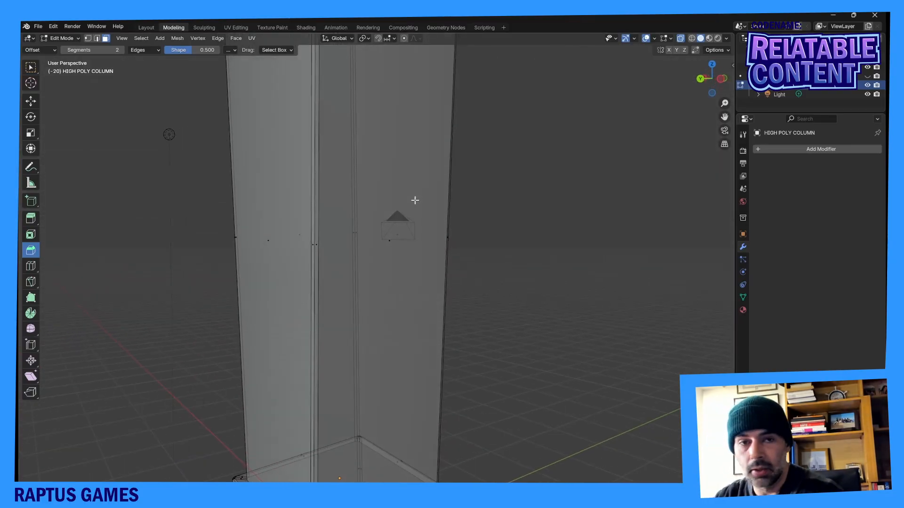
pyautogui.scroll(-5, 415, 200)
pyautogui.scroll(4, 415, 200)
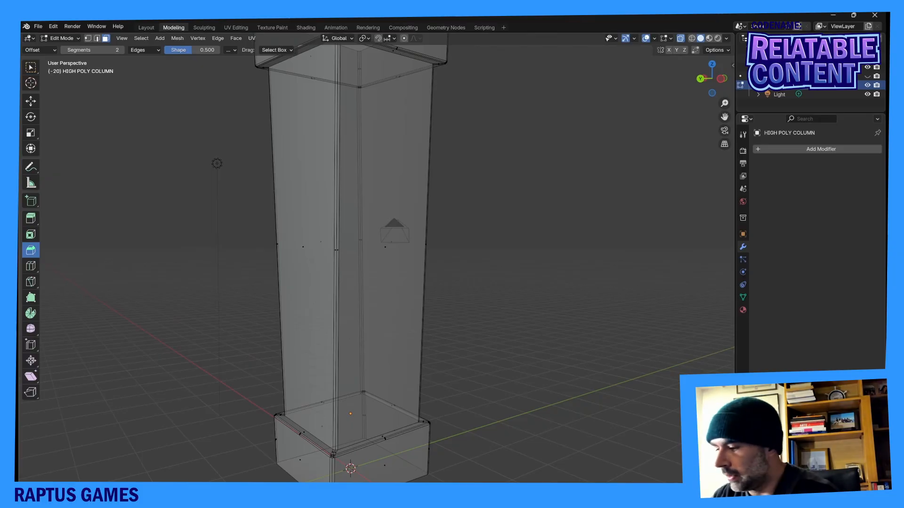
# Add two horizontal loop cuts around the shaft, nudge them slightly along the Y and X axes, and clear the selection.
pyautogui.click(31, 266)
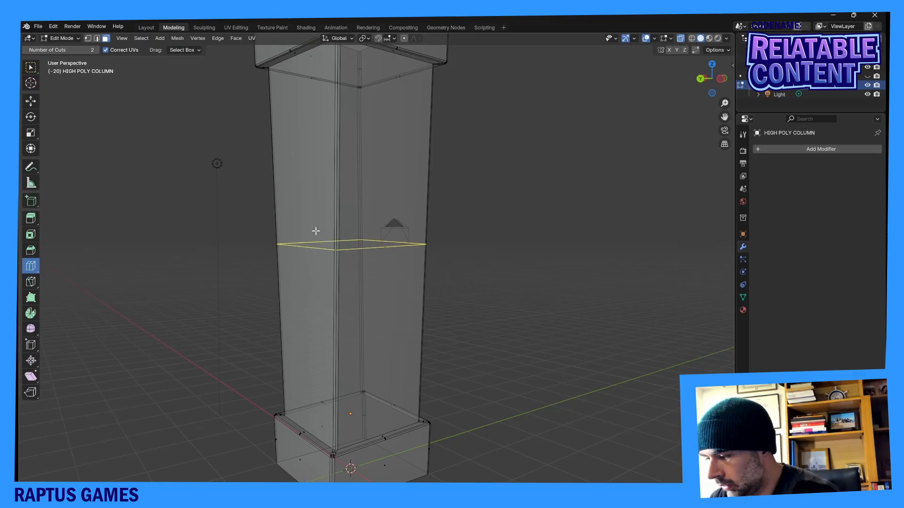
pyautogui.moveTo(337, 213)
pyautogui.mouseDown()
pyautogui.moveTo(335, 196)
pyautogui.moveTo(342, 213)
pyautogui.mouseUp()
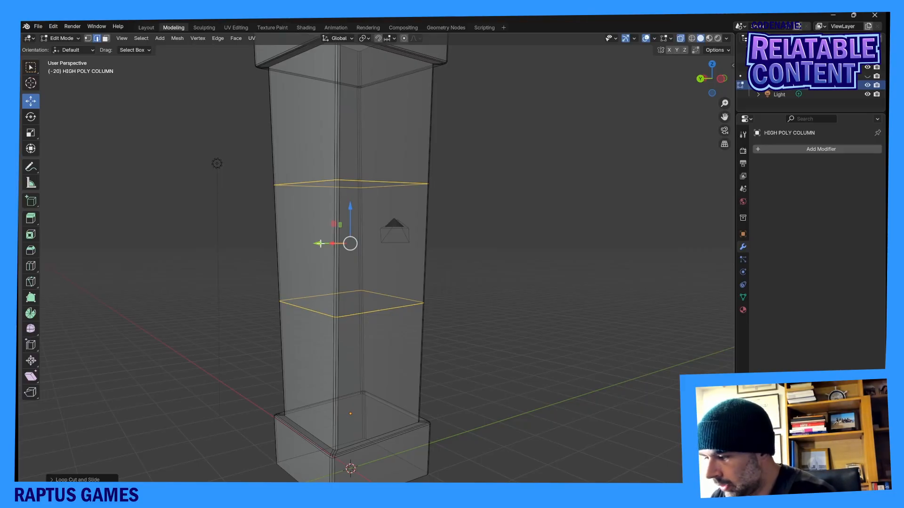
pyautogui.moveTo(319, 243); pyautogui.dragTo(318, 245)
pyautogui.moveTo(319, 245); pyautogui.dragTo(361, 256, button='middle')
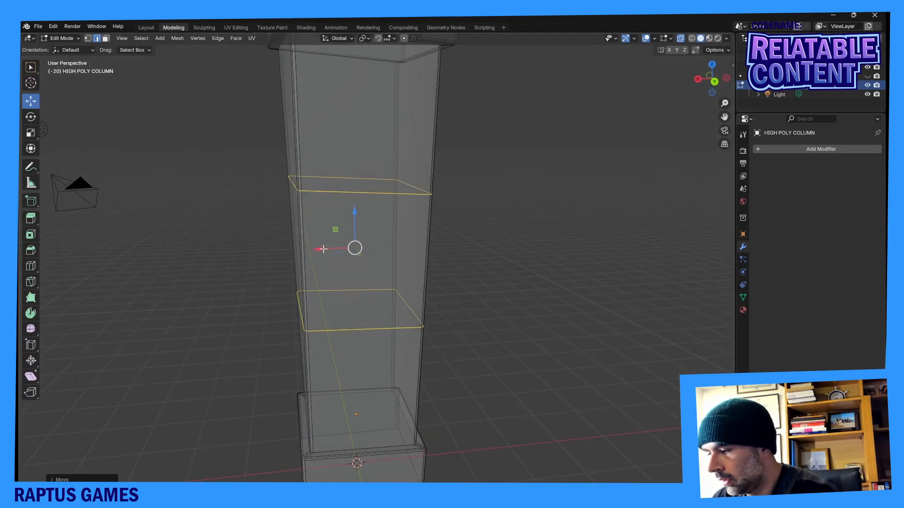
pyautogui.moveTo(324, 249); pyautogui.dragTo(317, 259)
pyautogui.click(501, 309)
# Select the vertices where the shaft's lower loop cut crosses one bevelled corner and bevel them into a diamond-shaped patch.
pyautogui.scroll(-4, 500, 309)
pyautogui.moveTo(500, 309); pyautogui.dragTo(405, 289, button='middle')
pyautogui.scroll(5, 337, 269)
pyautogui.moveTo(337, 268); pyautogui.dragTo(357, 257, button='middle')
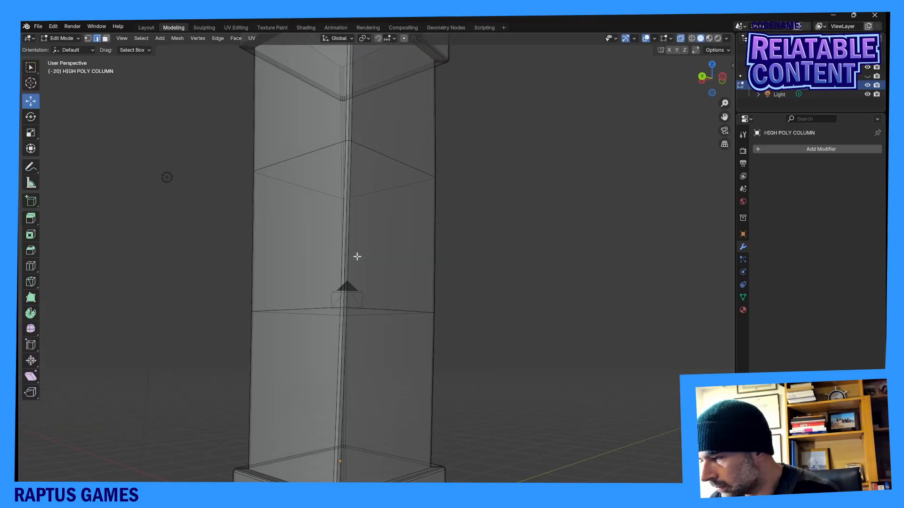
pyautogui.scroll(2, 353, 288)
pyautogui.moveTo(346, 287); pyautogui.dragTo(318, 231, button='middle')
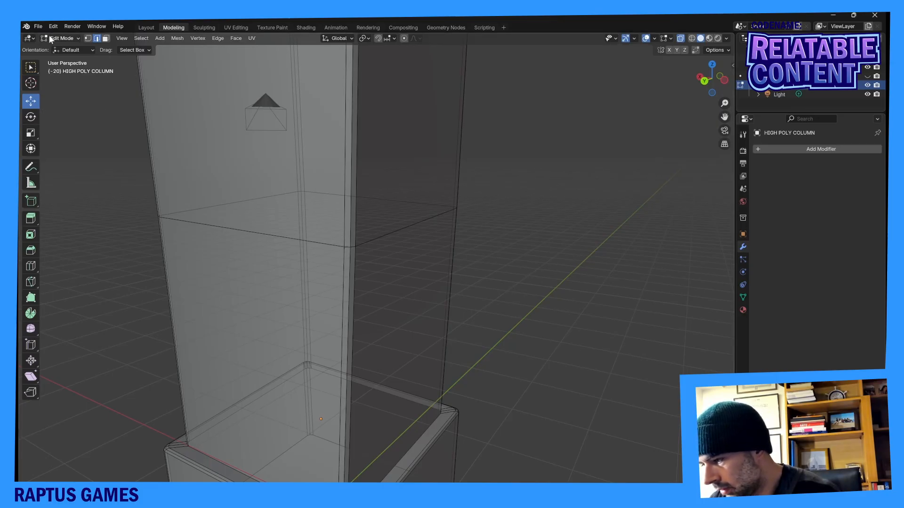
pyautogui.click(87, 38)
pyautogui.moveTo(337, 232); pyautogui.dragTo(376, 257)
pyautogui.moveTo(376, 258); pyautogui.dragTo(342, 237, button='middle')
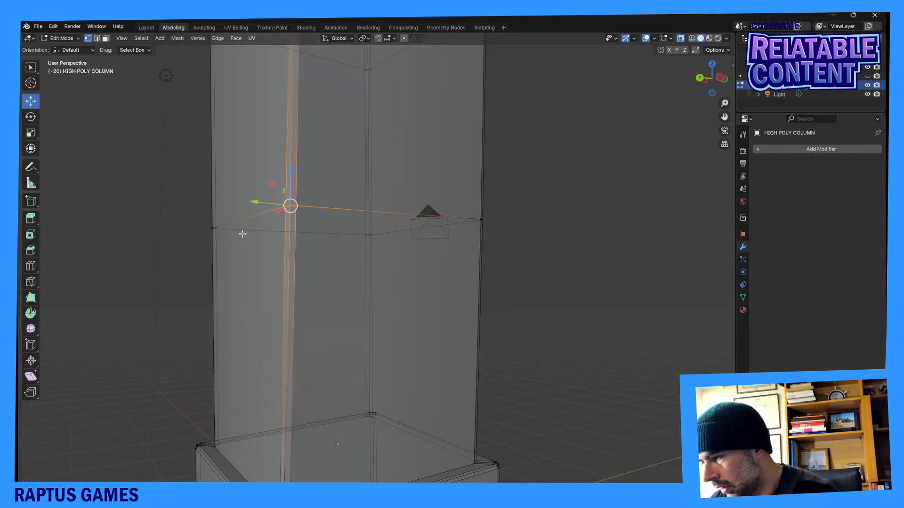
pyautogui.click(35, 251)
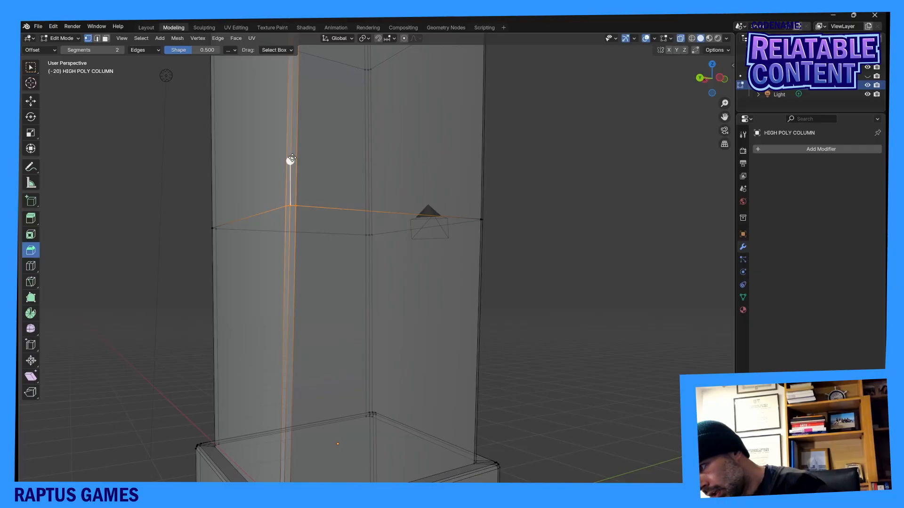
pyautogui.moveTo(291, 160); pyautogui.dragTo(303, 145)
# Move the diamond patch's two side vertices inward, closer to the shaft corner, to narrow the patch.
pyautogui.moveTo(314, 187); pyautogui.dragTo(306, 254, button='middle')
pyautogui.hotkey('shift', 'space')
pyautogui.press('g')
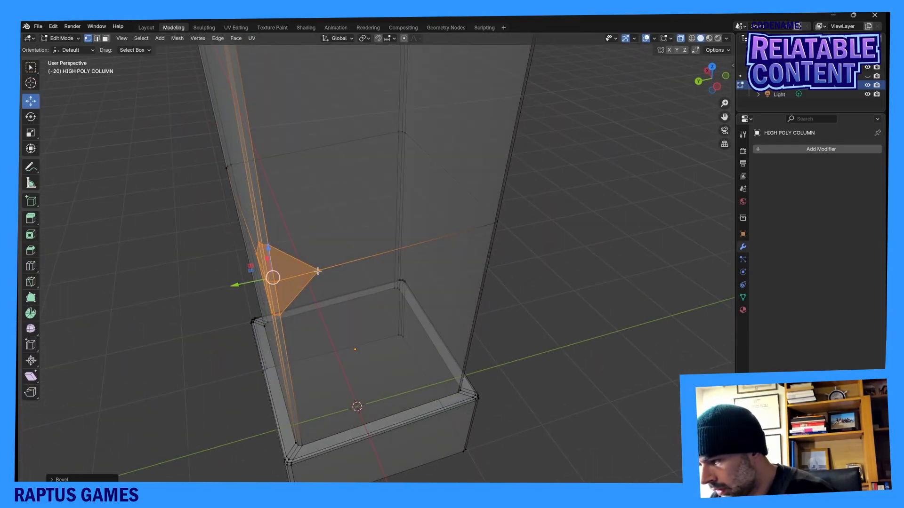
pyautogui.click(319, 270)
pyautogui.moveTo(285, 273); pyautogui.dragTo(266, 262)
pyautogui.moveTo(266, 262); pyautogui.dragTo(303, 245, button='middle')
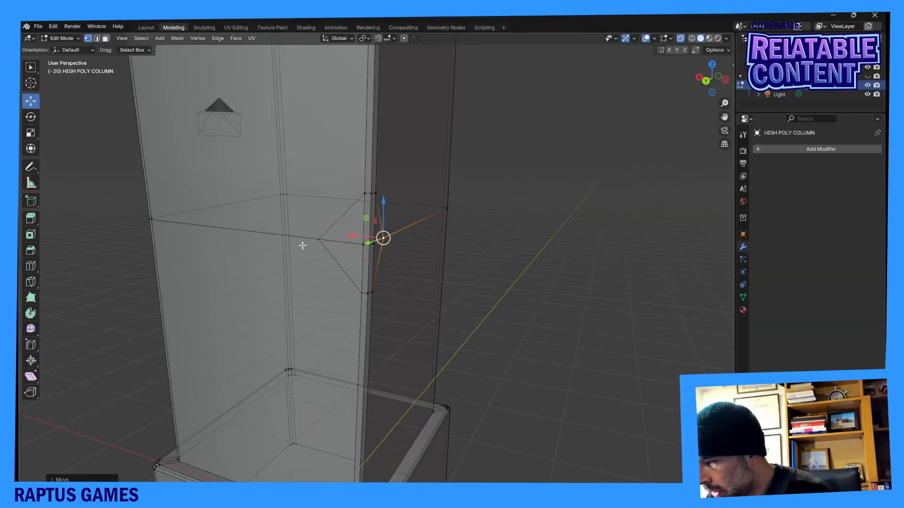
pyautogui.moveTo(351, 236); pyautogui.dragTo(309, 241)
pyautogui.moveTo(309, 241); pyautogui.dragTo(337, 283, button='middle')
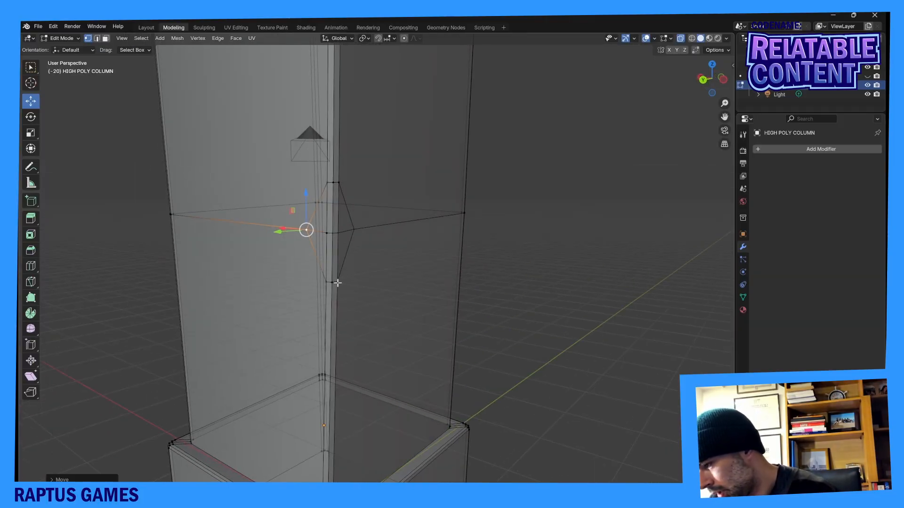
# Move the diamond patch's bottom vertices down the shaft corner to elongate its lower half, and select its middle vertices.
pyautogui.keyDown('alt'); pyautogui.click(338, 283); pyautogui.keyUp('alt')
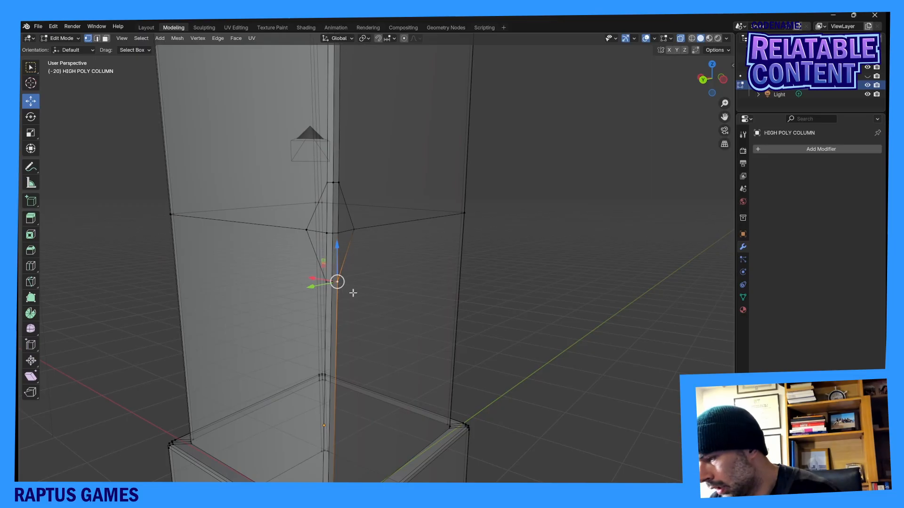
pyautogui.keyDown('alt'); pyautogui.keyDown('shift'); pyautogui.click(325, 270); pyautogui.keyUp('shift'); pyautogui.keyUp('alt')
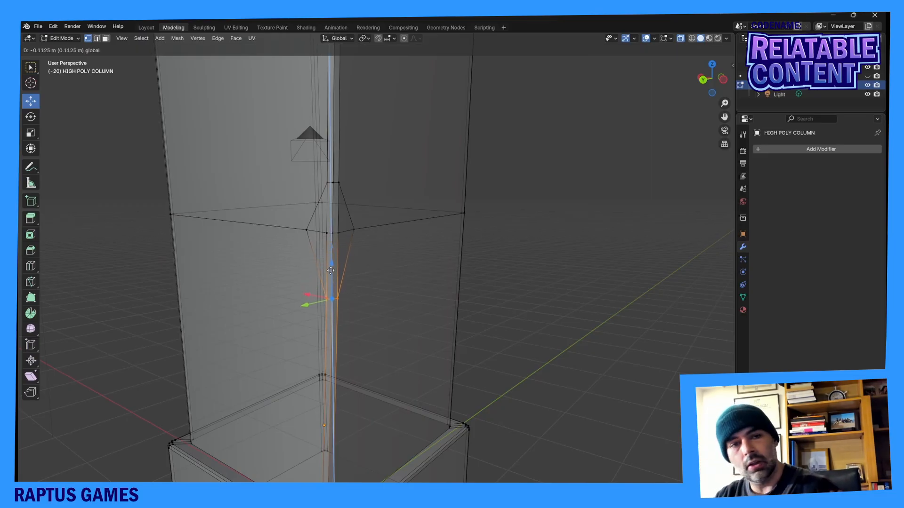
pyautogui.moveTo(331, 248); pyautogui.dragTo(416, 252, button='middle')
pyautogui.moveTo(498, 251); pyautogui.dragTo(475, 239)
pyautogui.moveTo(510, 253); pyautogui.dragTo(299, 231, button='middle')
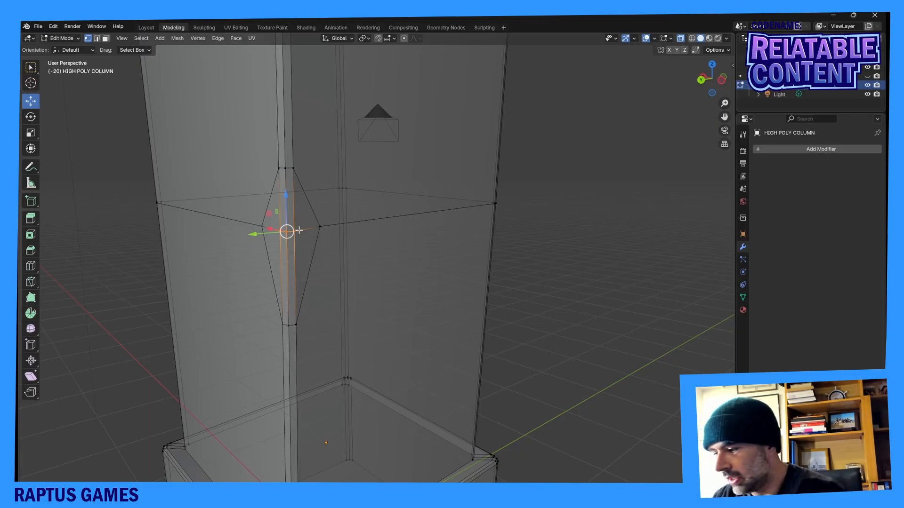
# Select the faces of the diamond patch in face selection mode and delete them to open a hole in the shaft corner.
pyautogui.click(106, 39)
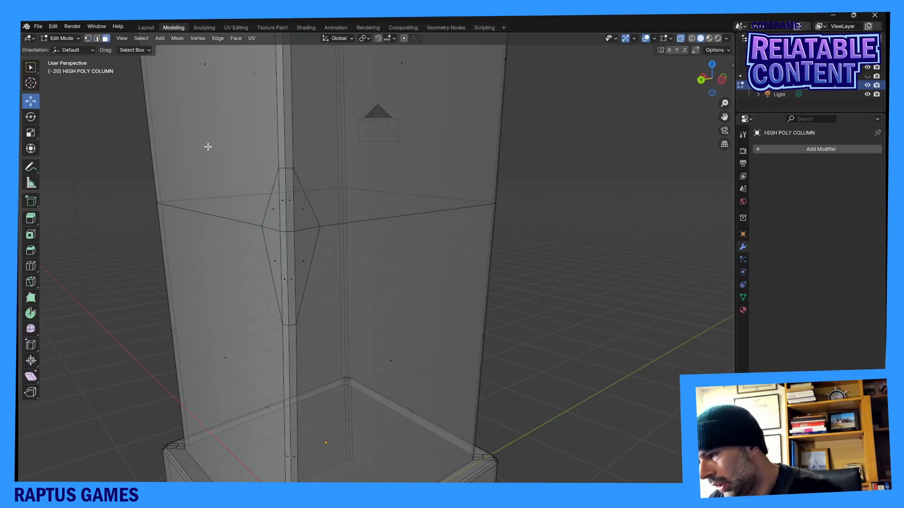
pyautogui.moveTo(426, 289); pyautogui.dragTo(346, 281, button='middle')
pyautogui.moveTo(216, 204); pyautogui.dragTo(237, 235)
pyautogui.click(240, 236)
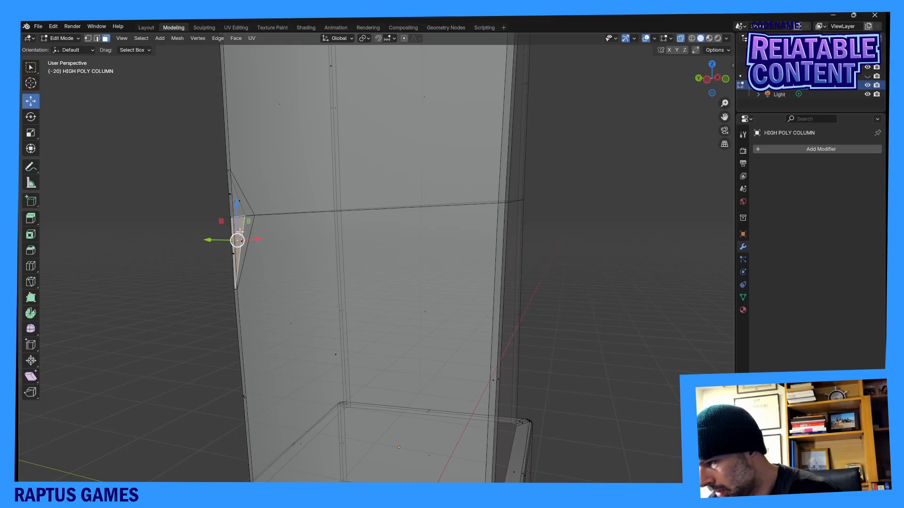
pyautogui.moveTo(234, 221); pyautogui.dragTo(283, 235, button='middle')
pyautogui.keyDown('shift'); pyautogui.click(306, 287); pyautogui.keyUp('shift')
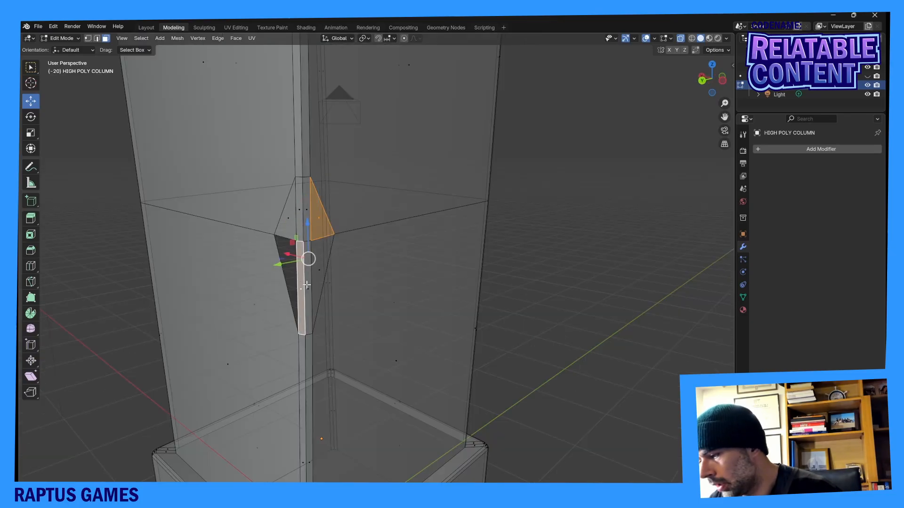
pyautogui.keyDown('shift'); pyautogui.click(324, 267); pyautogui.keyUp('shift')
pyautogui.keyDown('shift'); pyautogui.click(304, 215); pyautogui.keyUp('shift')
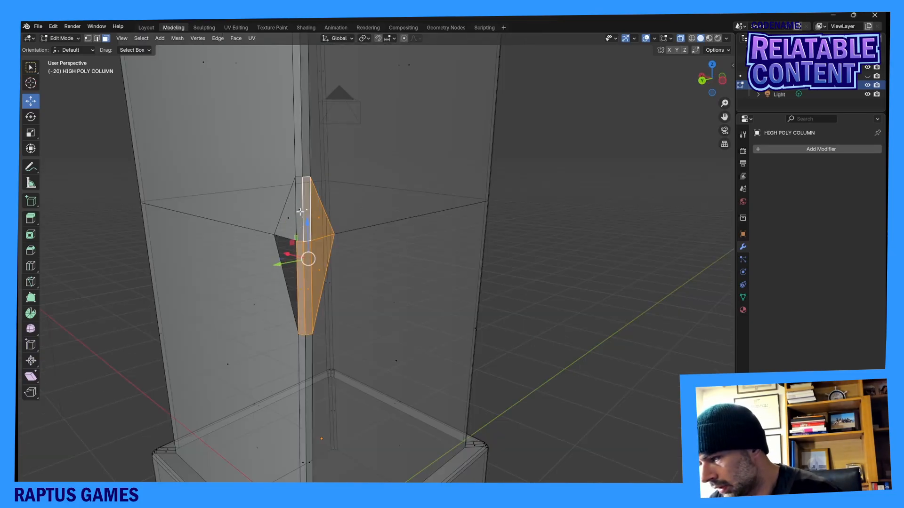
pyautogui.keyDown('shift'); pyautogui.click(291, 212); pyautogui.keyUp('shift')
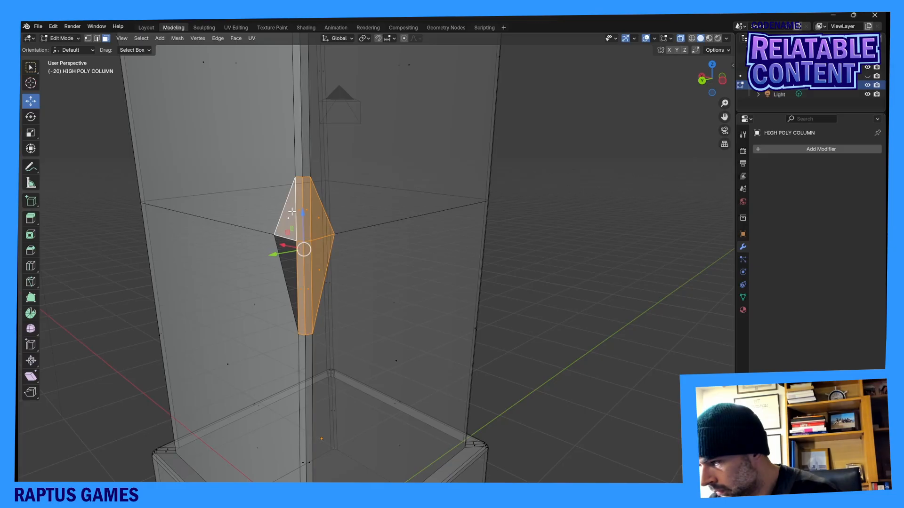
pyautogui.press('x')
pyautogui.click(258, 213)
# Raise the middle vertex at the hole's upper end and lower the one at its lower end to form pointed tips.
pyautogui.moveTo(258, 213); pyautogui.dragTo(359, 113, button='middle')
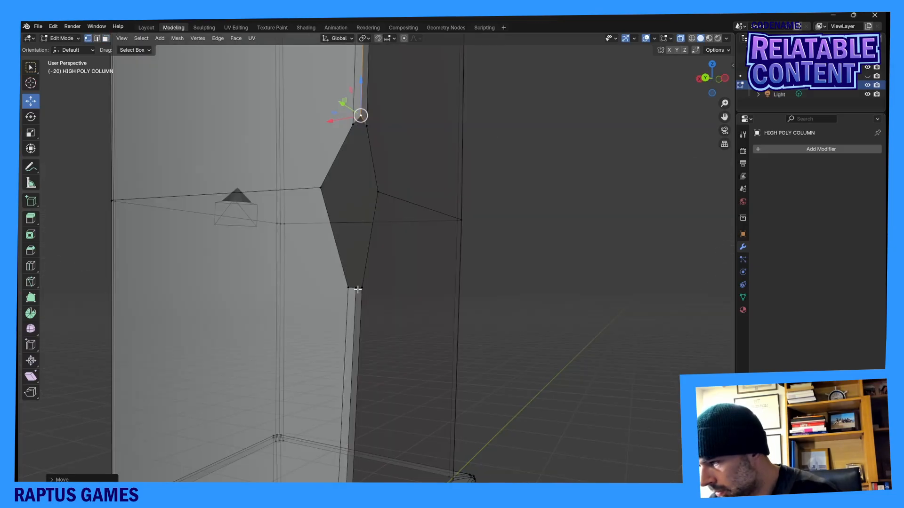
pyautogui.click(356, 287)
pyautogui.moveTo(357, 254)
pyautogui.mouseDown()
pyautogui.moveTo(357, 269)
pyautogui.moveTo(356, 261)
pyautogui.mouseUp()
pyautogui.scroll(-4, 357, 261)
# Select all vertices around the corner hole and move them down along the shaft towards the base block.
pyautogui.moveTo(357, 261); pyautogui.dragTo(284, 258, button='middle')
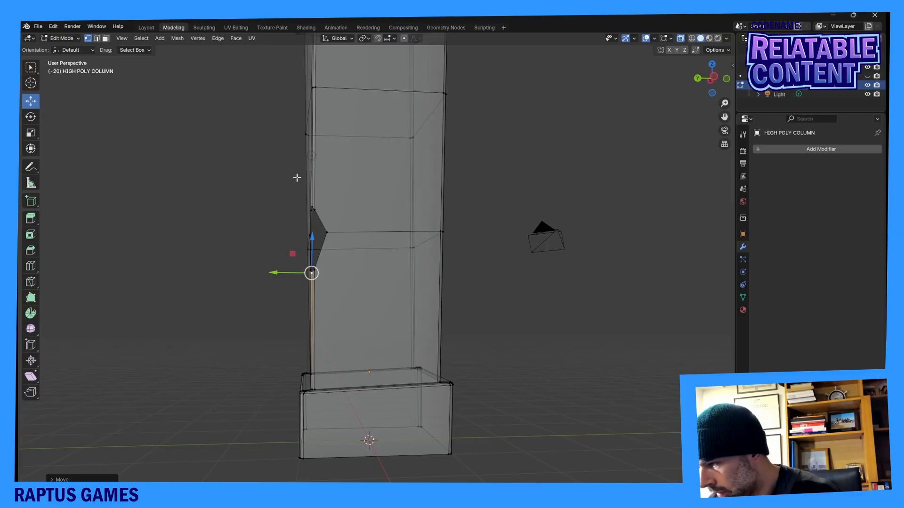
pyautogui.moveTo(297, 177); pyautogui.dragTo(259, 194, button='middle')
pyautogui.moveTo(270, 184); pyautogui.dragTo(313, 276)
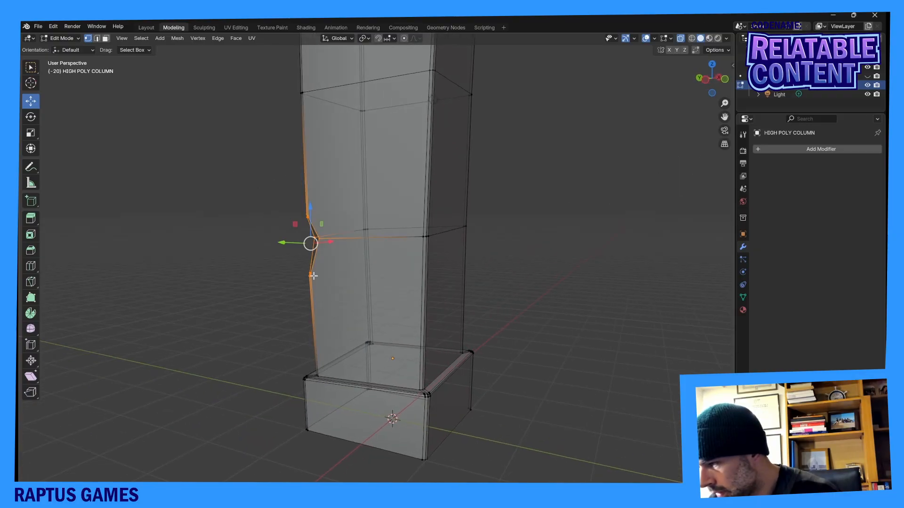
pyautogui.moveTo(307, 222); pyautogui.dragTo(290, 281)
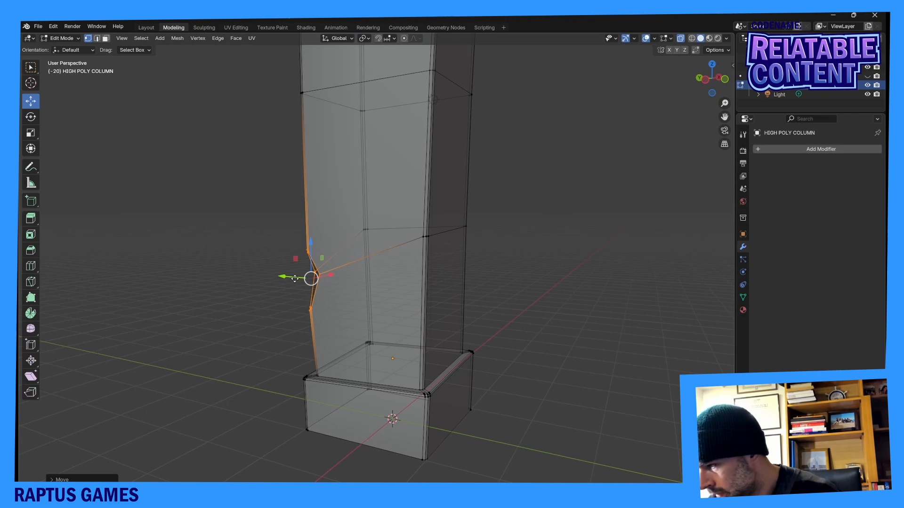
# Nudge the vertices around the shaft's corner hole slightly along the Y axis and clear the selection.
pyautogui.moveTo(295, 278)
pyautogui.mouseDown()
pyautogui.moveTo(303, 277)
pyautogui.moveTo(293, 279)
pyautogui.mouseUp()
pyautogui.moveTo(293, 278); pyautogui.dragTo(409, 259, button='middle')
pyautogui.scroll(5, 410, 258)
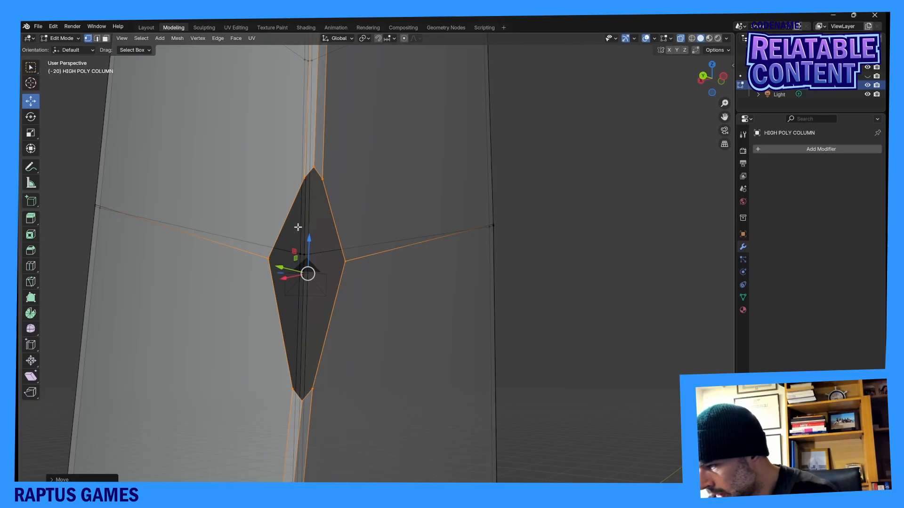
pyautogui.click(273, 227)
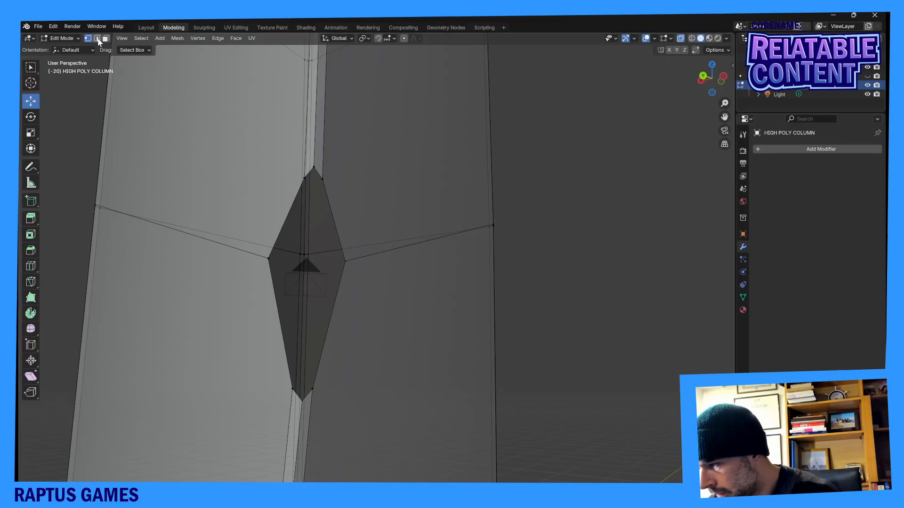
# In edge selection mode, move the corner hole's upper-right side edge slightly up the shaft.
pyautogui.click(294, 219)
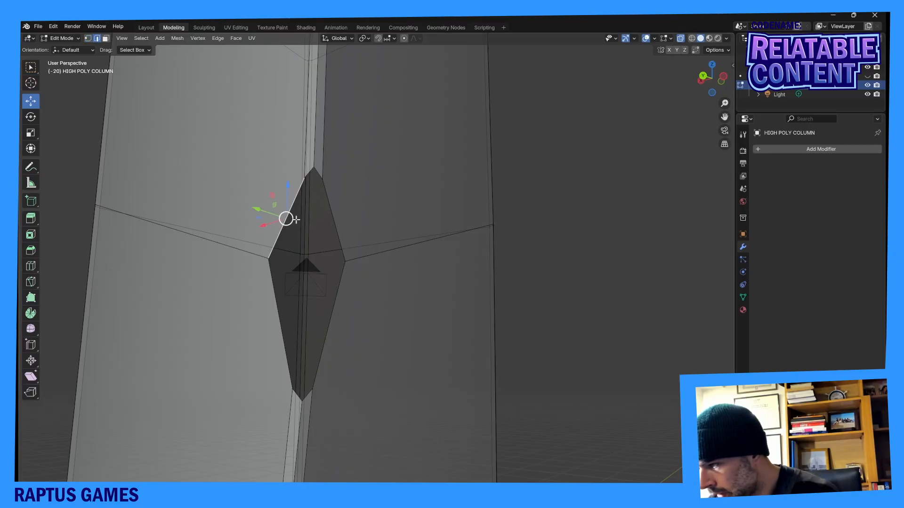
pyautogui.keyDown('shift'); pyautogui.click(338, 225); pyautogui.keyUp('shift')
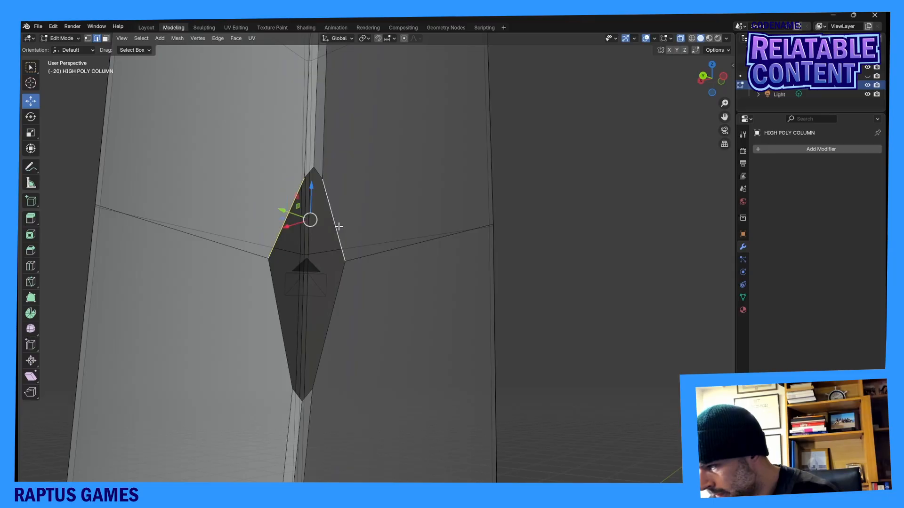
pyautogui.click(331, 206)
pyautogui.moveTo(337, 193); pyautogui.dragTo(337, 187)
# Bridge the two long side edges of the corner hole's upper half with a face.
pyautogui.click(291, 215)
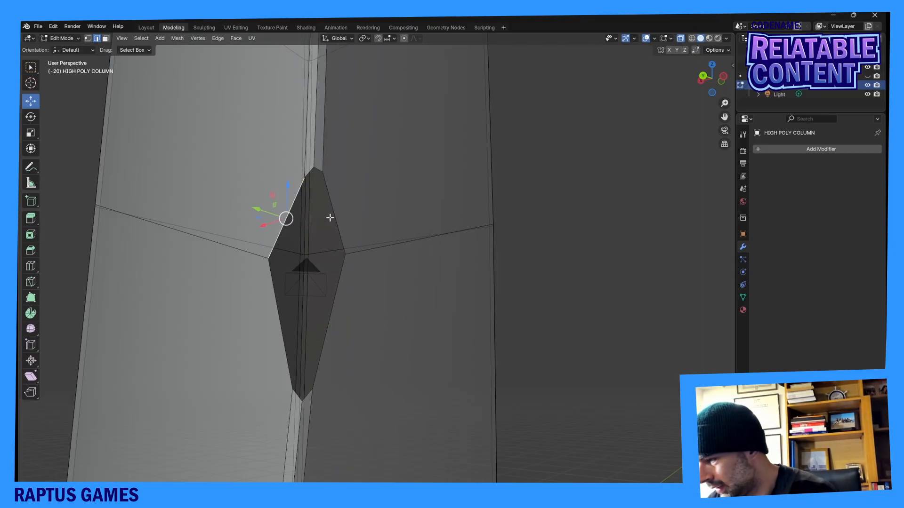
pyautogui.keyDown('shift'); pyautogui.click(331, 217); pyautogui.keyUp('shift')
pyautogui.rightClick(332, 216)
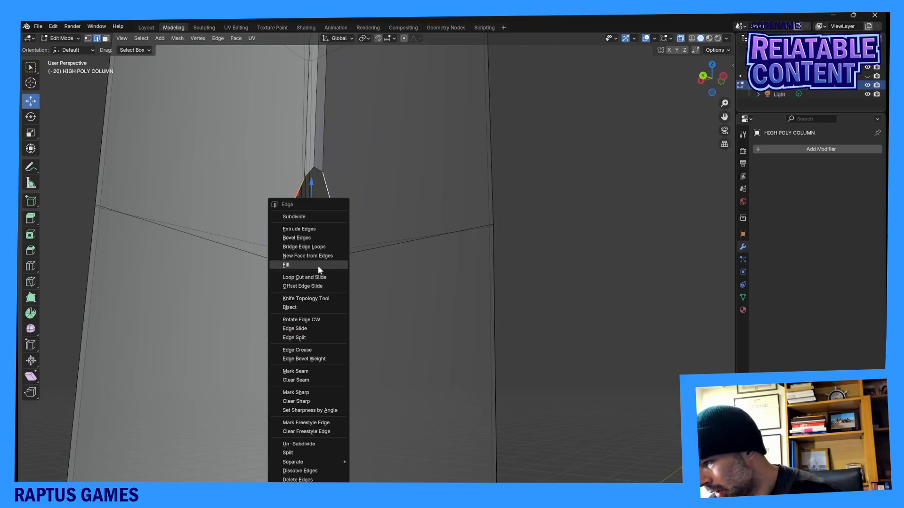
pyautogui.click(312, 247)
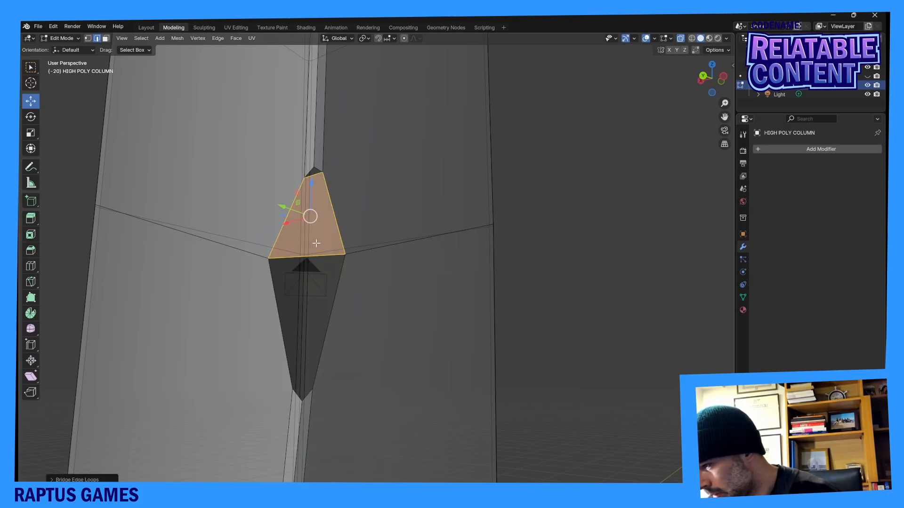
# Bridge the two long side edges of the corner hole's lower half with a face.
pyautogui.click(277, 324)
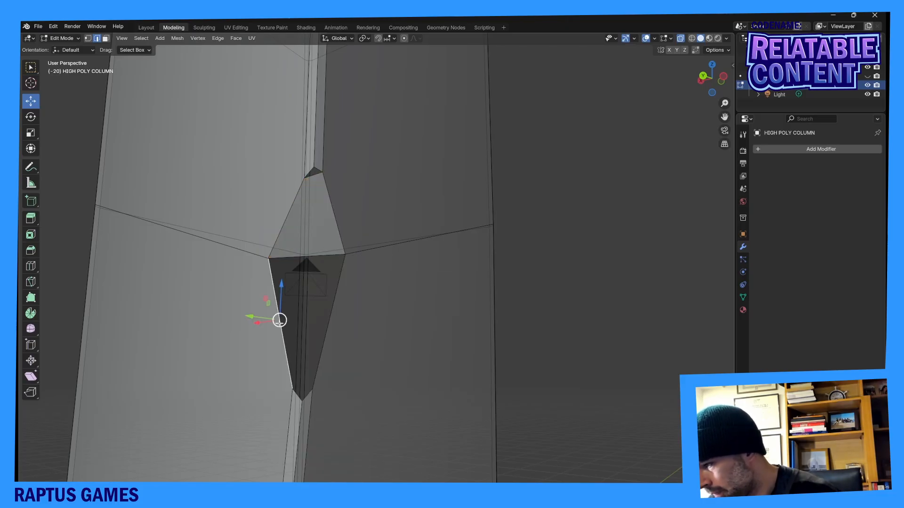
pyautogui.keyDown('shift'); pyautogui.click(331, 313); pyautogui.keyUp('shift')
pyautogui.hotkey('ctrl', 'e')
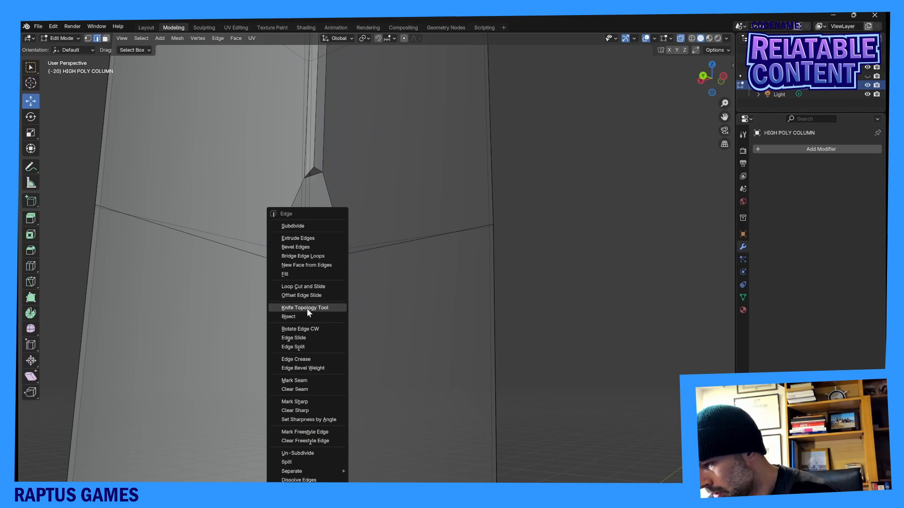
pyautogui.click(313, 257)
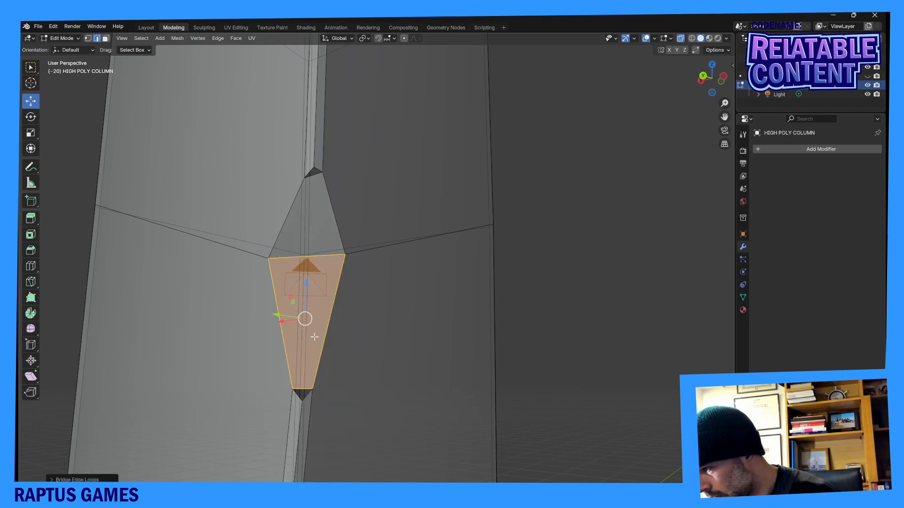
pyautogui.keyDown('alt'); pyautogui.click(301, 386); pyautogui.keyUp('alt')
pyautogui.click(308, 387)
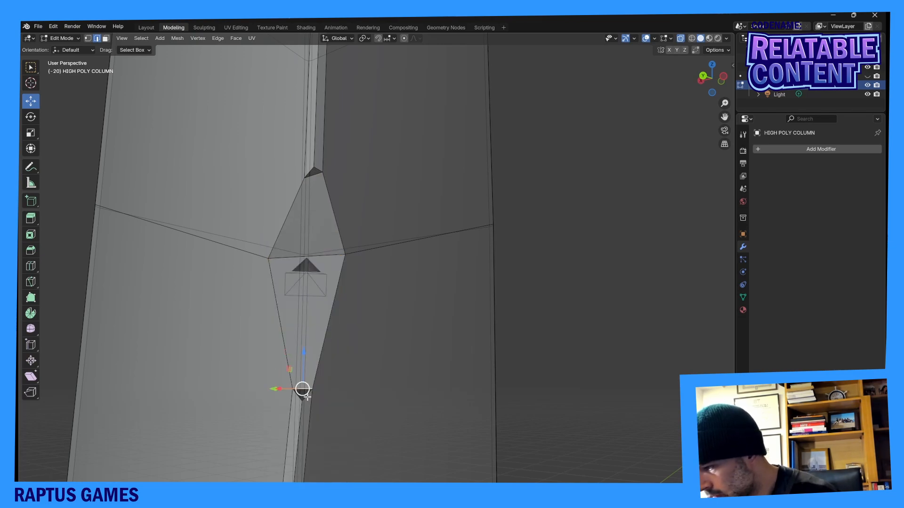
pyautogui.click(307, 398)
pyautogui.hotkey('ctrl', 'e')
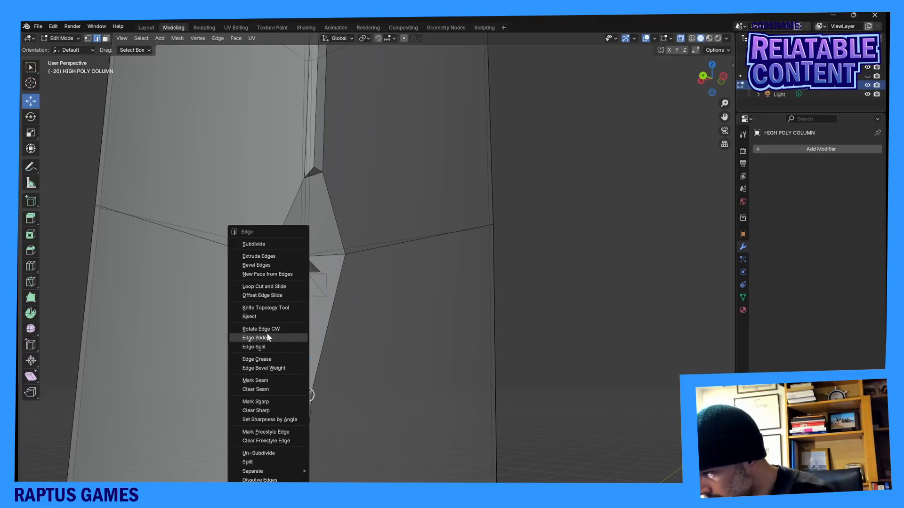
pyautogui.press('Escape')
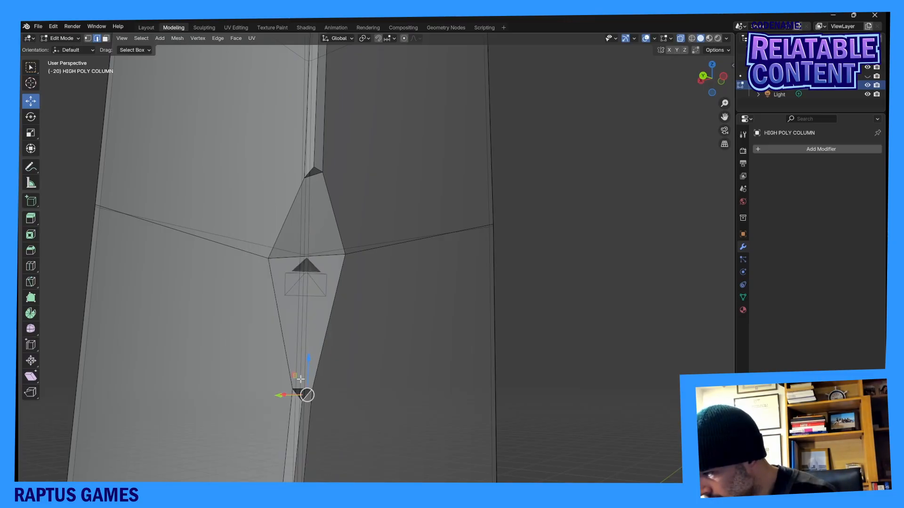
# Select the border edges of the small triangular gap at the hole's lower tip and fill it.
pyautogui.keyDown('alt'); pyautogui.click(295, 391); pyautogui.keyUp('alt')
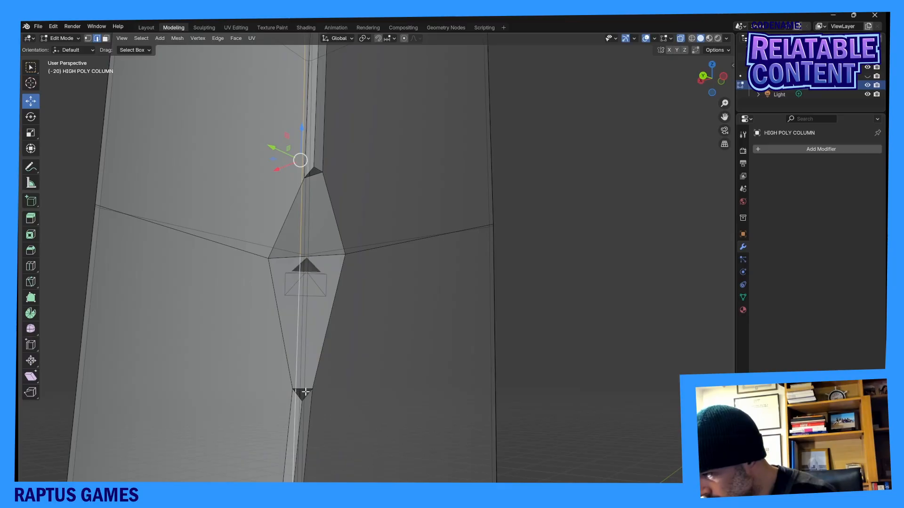
pyautogui.click(306, 391)
pyautogui.click(311, 392)
pyautogui.keyDown('alt'); pyautogui.click(308, 396); pyautogui.keyUp('alt')
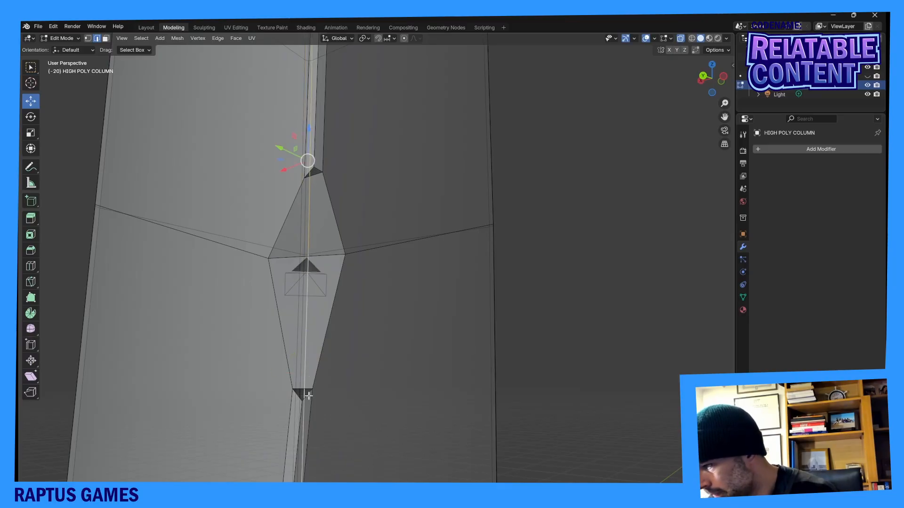
pyautogui.click(304, 394)
pyautogui.hotkey('ctrl', 'e')
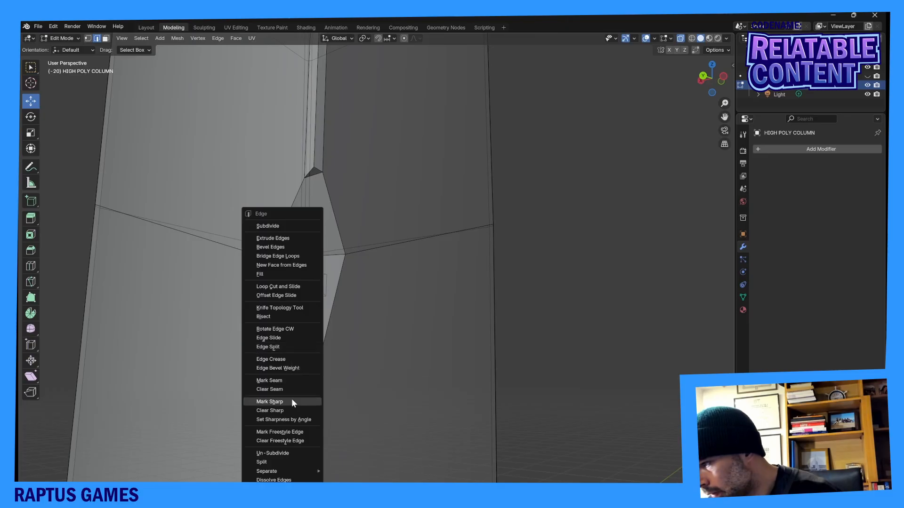
pyautogui.click(271, 274)
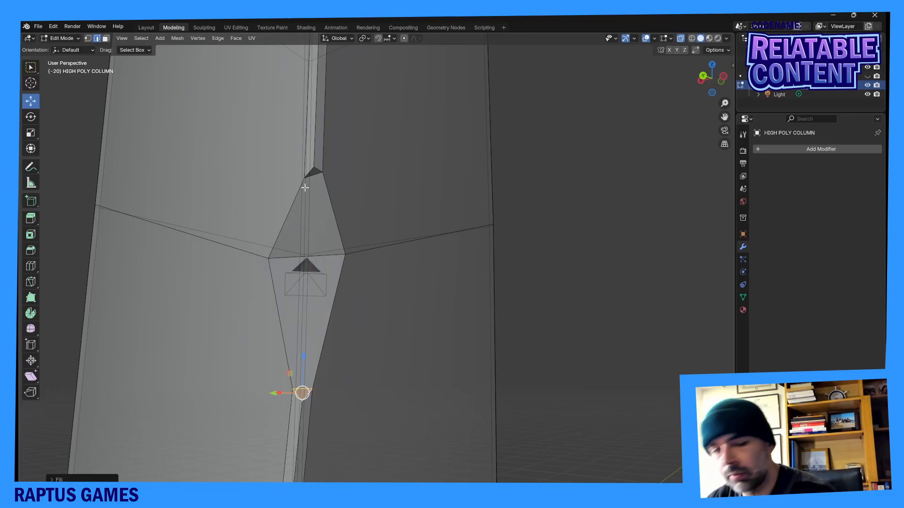
# Fill the small triangular gap at the hole's upper tip to close the chipped corner.
pyautogui.keyDown('alt'); pyautogui.click(309, 212); pyautogui.keyUp('alt')
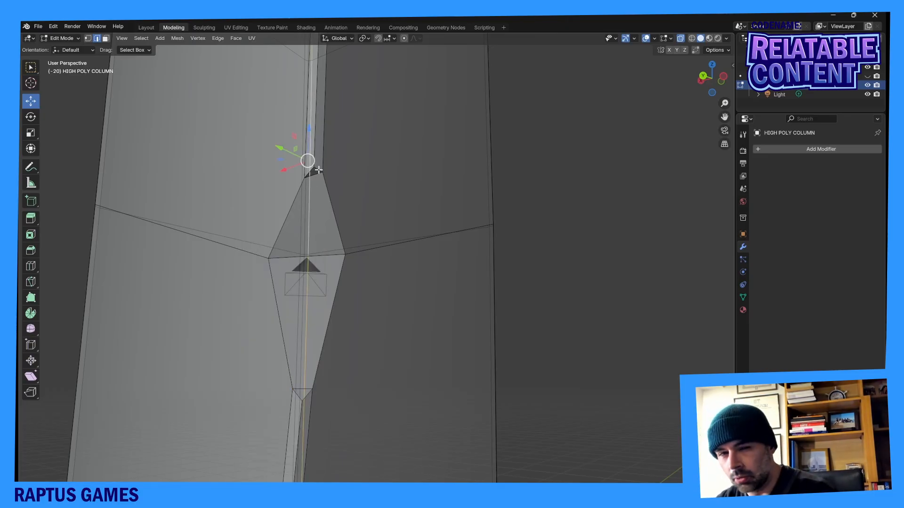
pyautogui.click(312, 171)
pyautogui.hotkey('ctrl', 'e')
pyautogui.click(317, 168)
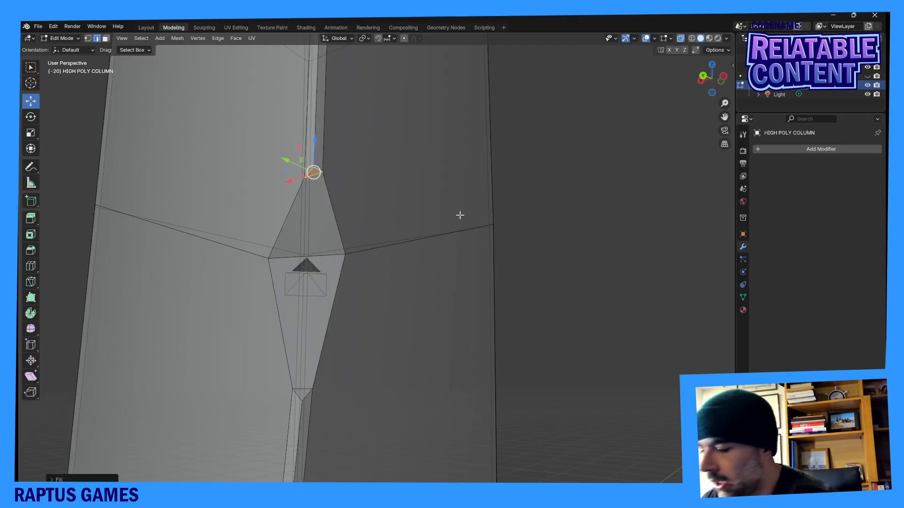
# Mark the edge loop where the shaft meets the base block as sharp.
pyautogui.moveTo(460, 216); pyautogui.dragTo(334, 254, button='middle')
pyautogui.scroll(-5, 403, 225)
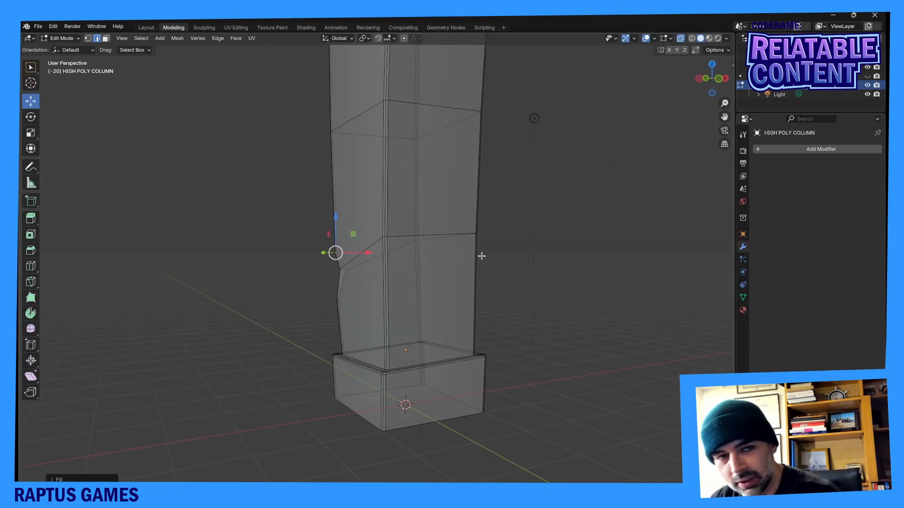
pyautogui.moveTo(478, 243); pyautogui.dragTo(365, 221, button='middle')
pyautogui.scroll(3, 430, 256)
pyautogui.scroll(2, 365, 222)
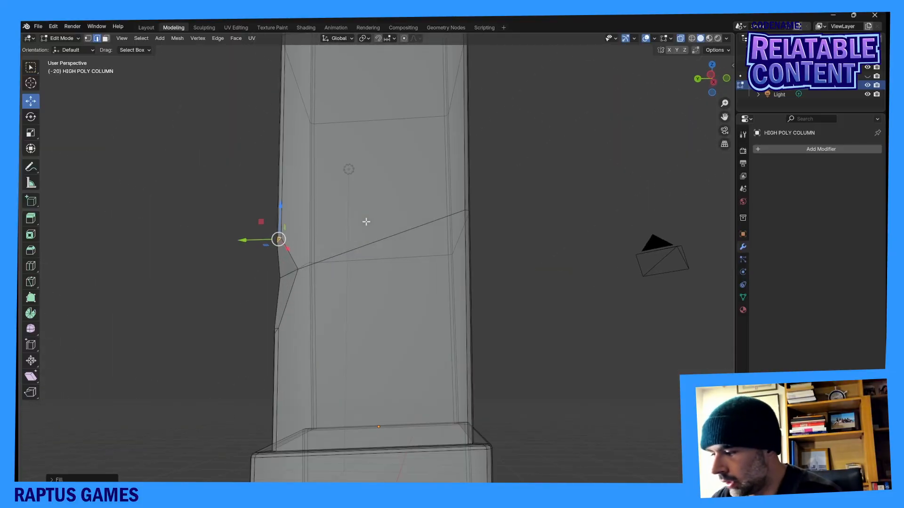
pyautogui.moveTo(274, 196); pyautogui.dragTo(306, 257, button='middle')
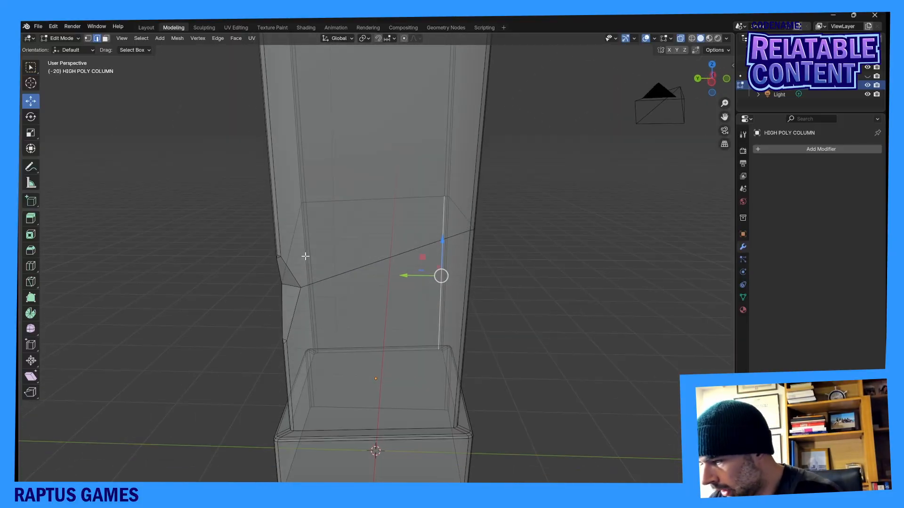
pyautogui.keyDown('shift'); pyautogui.moveTo(459, 379); pyautogui.dragTo(456, 317, button='middle'); pyautogui.keyUp('shift')
pyautogui.keyDown('alt'); pyautogui.click(415, 361); pyautogui.keyUp('alt')
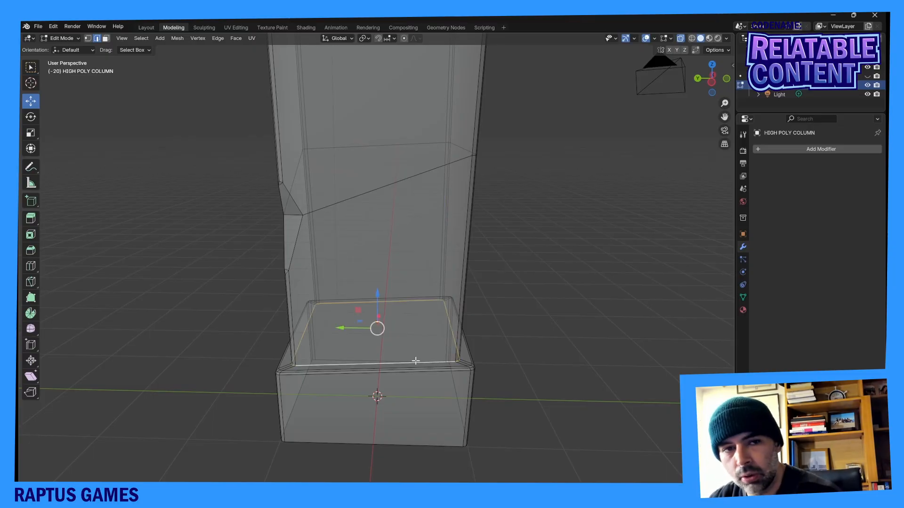
pyautogui.rightClick(415, 361)
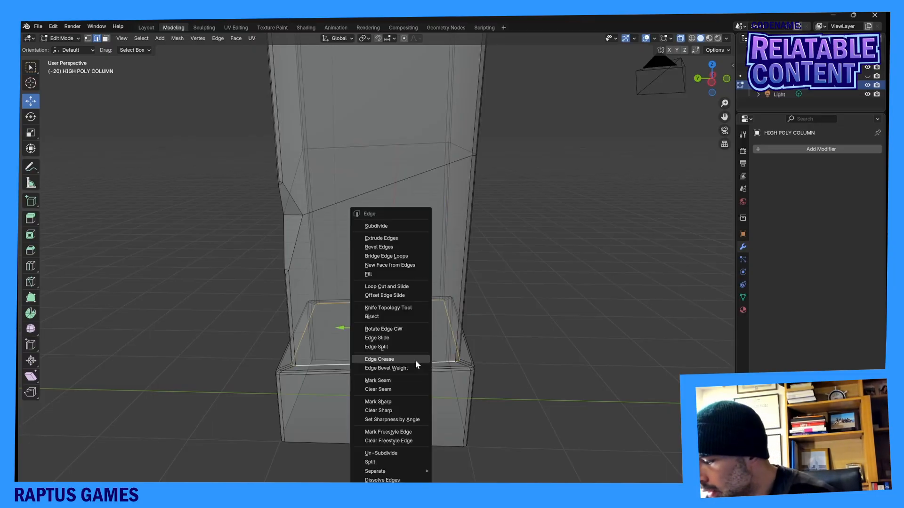
pyautogui.click(408, 402)
# Mark the bottom edge loop of the base block as sharp.
pyautogui.moveTo(365, 395); pyautogui.dragTo(389, 391, button='middle')
pyautogui.hotkey('alt', 'a')
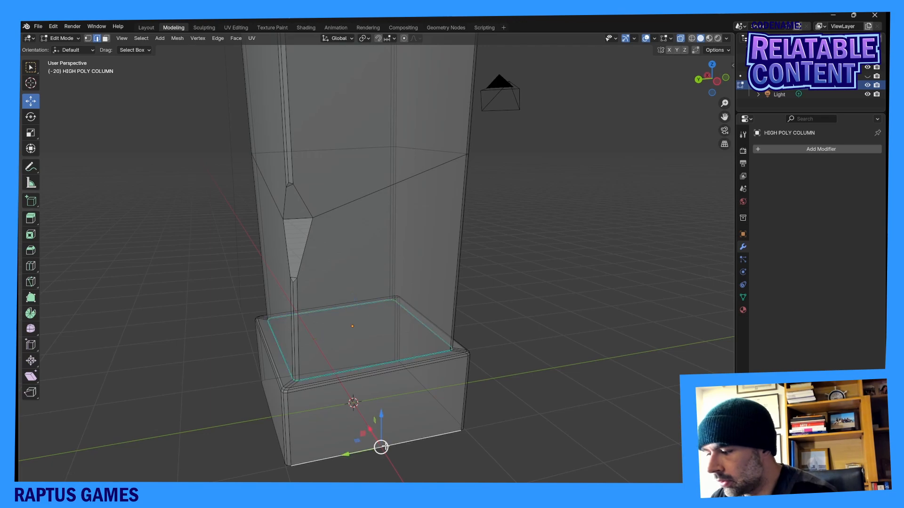
pyautogui.keyDown('alt'); pyautogui.click(379, 447); pyautogui.keyUp('alt')
pyautogui.hotkey('ctrl', 'e')
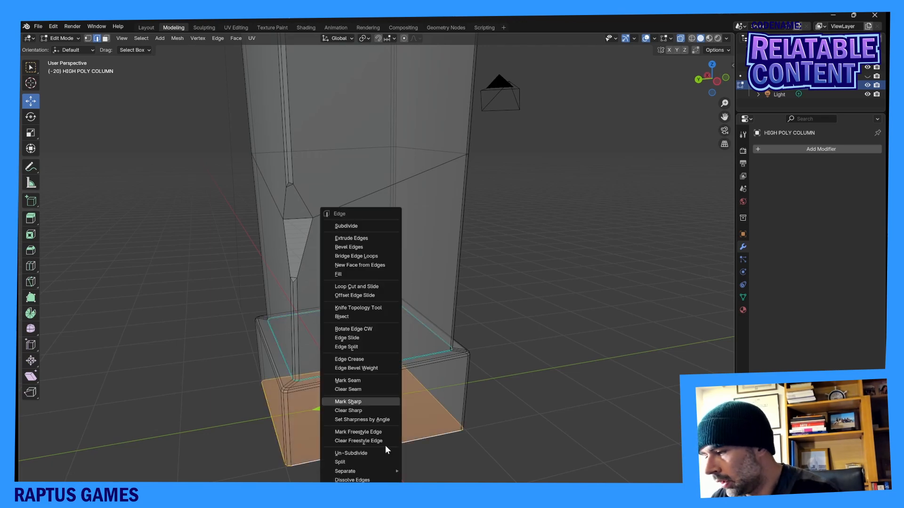
pyautogui.click(374, 403)
# Mark the edge loop where the shaft meets the underside of the top block as sharp.
pyautogui.moveTo(457, 377); pyautogui.dragTo(353, 106, button='middle')
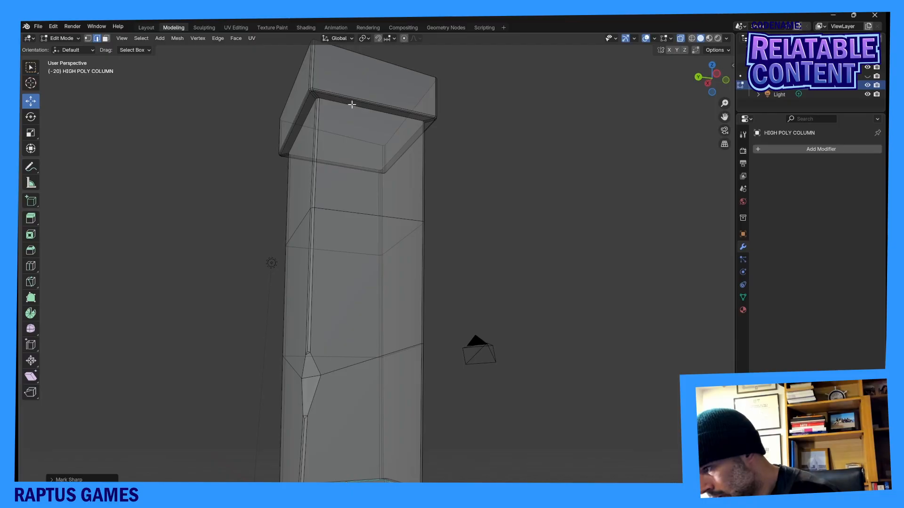
pyautogui.keyDown('alt'); pyautogui.click(352, 104); pyautogui.keyUp('alt')
pyautogui.keyDown('alt'); pyautogui.click(352, 108); pyautogui.keyUp('alt')
pyautogui.hotkey('ctrl', 'e')
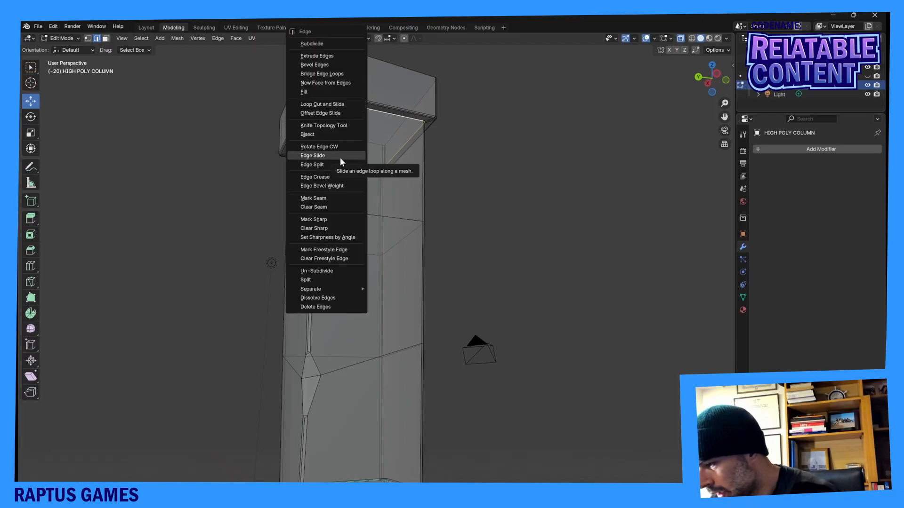
pyautogui.click(324, 220)
# Mark the uppermost edge loop of the top block as sharp.
pyautogui.moveTo(372, 194); pyautogui.dragTo(412, 235, button='middle')
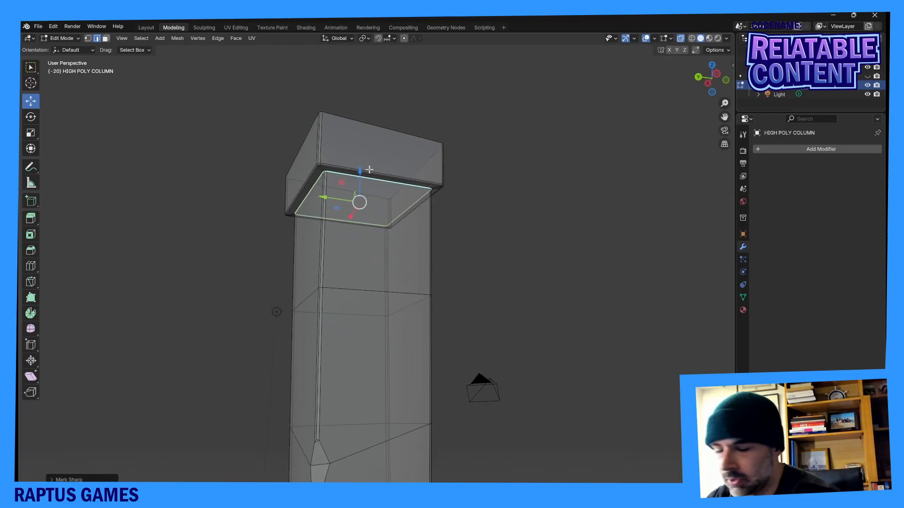
pyautogui.keyDown('alt'); pyautogui.click(388, 130); pyautogui.keyUp('alt')
pyautogui.hotkey('ctrl', 'e')
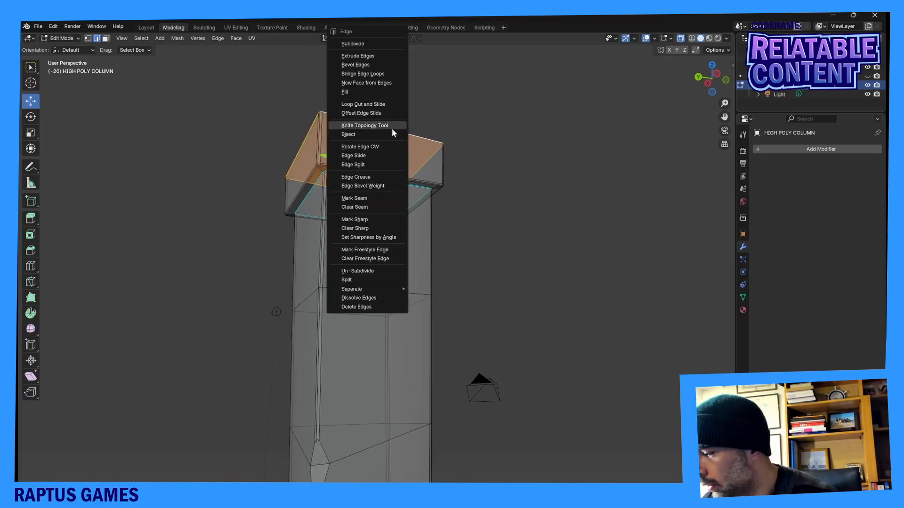
pyautogui.click(370, 218)
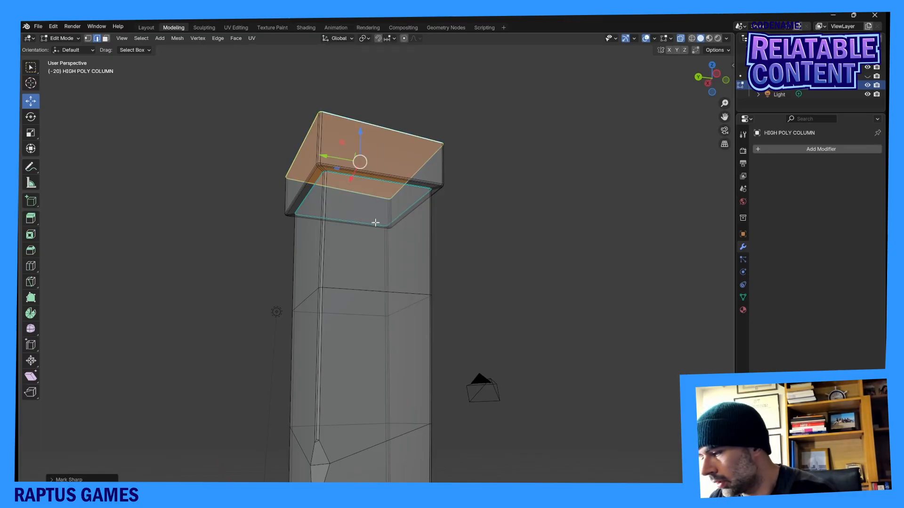
# Switch to the Sculpting workspace with the high-poly column in Sculpt Mode and inspect its chipped corner and blocks.
pyautogui.moveTo(460, 292); pyautogui.dragTo(412, 253, button='middle')
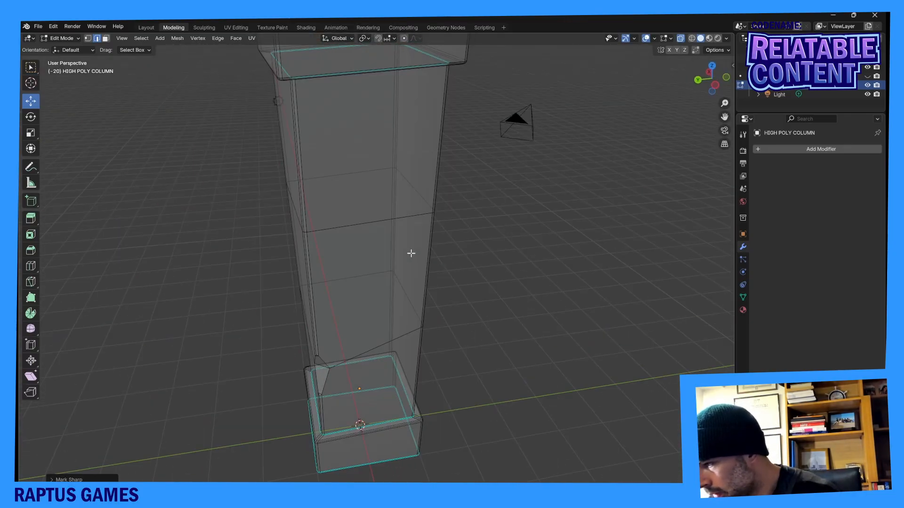
pyautogui.moveTo(493, 284); pyautogui.dragTo(522, 250, button='middle')
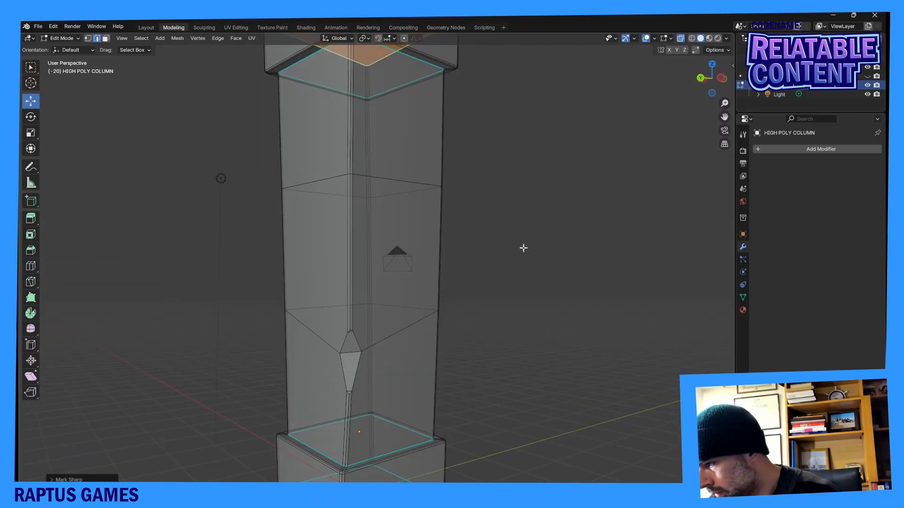
pyautogui.scroll(-5, 484, 282)
pyautogui.moveTo(485, 282); pyautogui.dragTo(316, 177, button='middle')
pyautogui.scroll(3, 438, 290)
pyautogui.scroll(2, 440, 296)
pyautogui.scroll(-2, 420, 266)
pyautogui.hotkey('ctrl', 'pagedown')
pyautogui.moveTo(424, 244)
pyautogui.mouseDown(button='middle')
pyautogui.moveTo(465, 263)
pyautogui.moveTo(506, 261)
pyautogui.mouseUp(button='middle')
pyautogui.scroll(2, 469, 267)
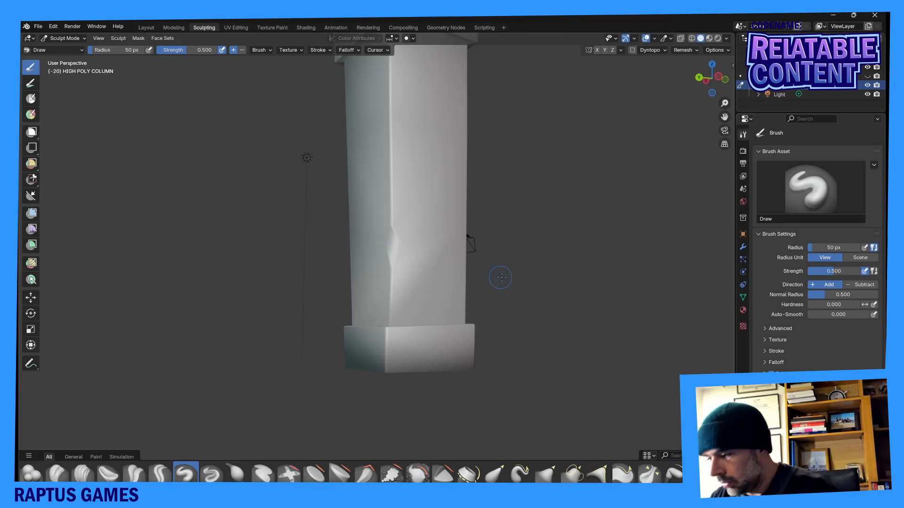
pyautogui.moveTo(549, 250); pyautogui.dragTo(414, 301, button='middle')
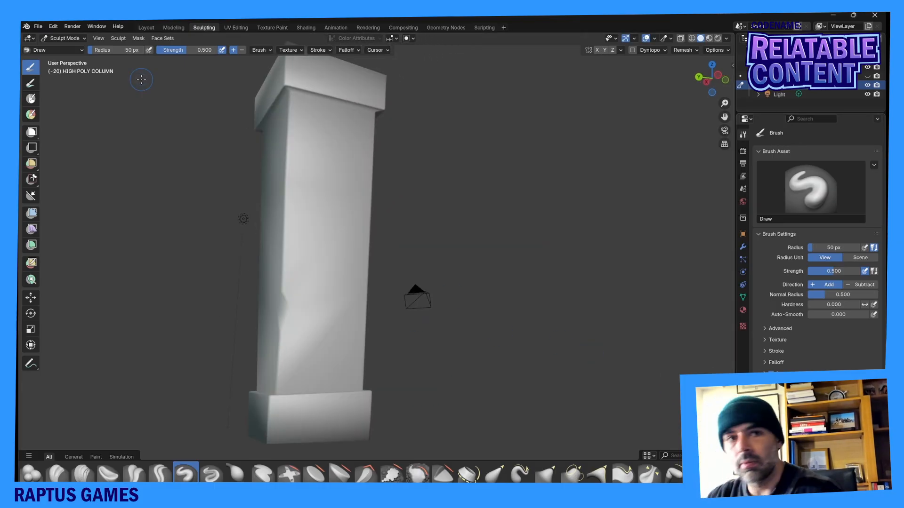
# In the Modeling workspace, add a single loop cut around the base block, slid slightly above its mid-height.
pyautogui.click(175, 28)
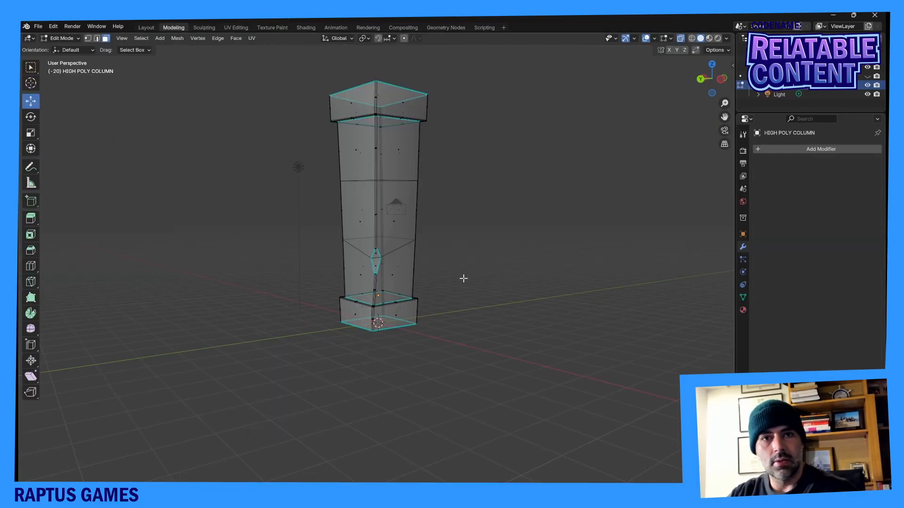
pyautogui.scroll(5, 476, 208)
pyautogui.scroll(4, 463, 204)
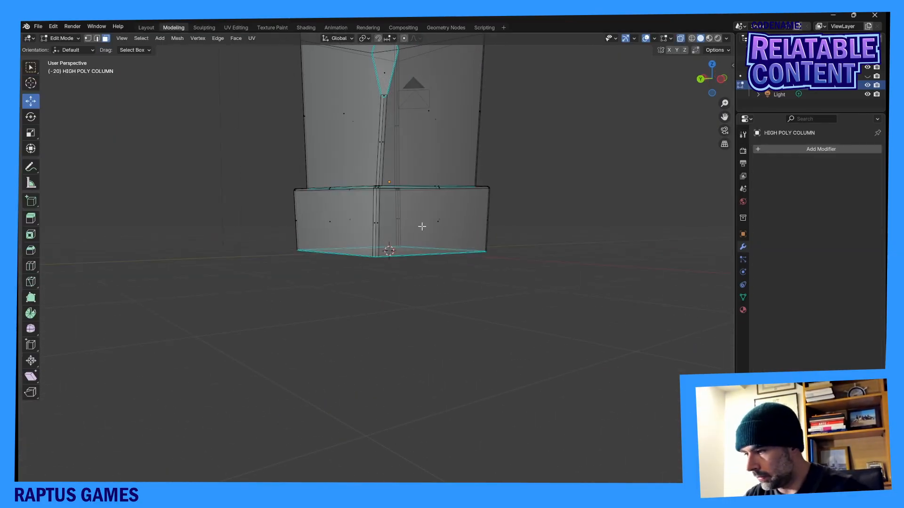
pyautogui.moveTo(252, 248); pyautogui.dragTo(83, 269, button='middle')
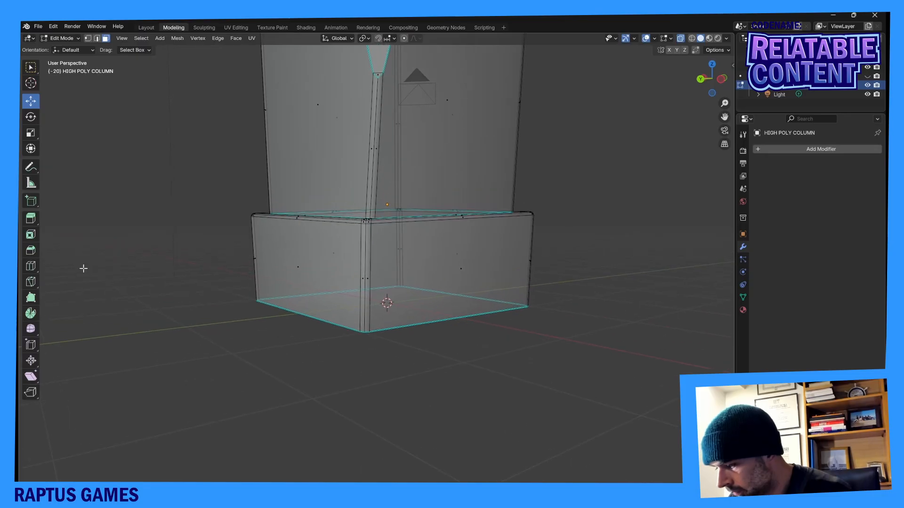
pyautogui.click(31, 266)
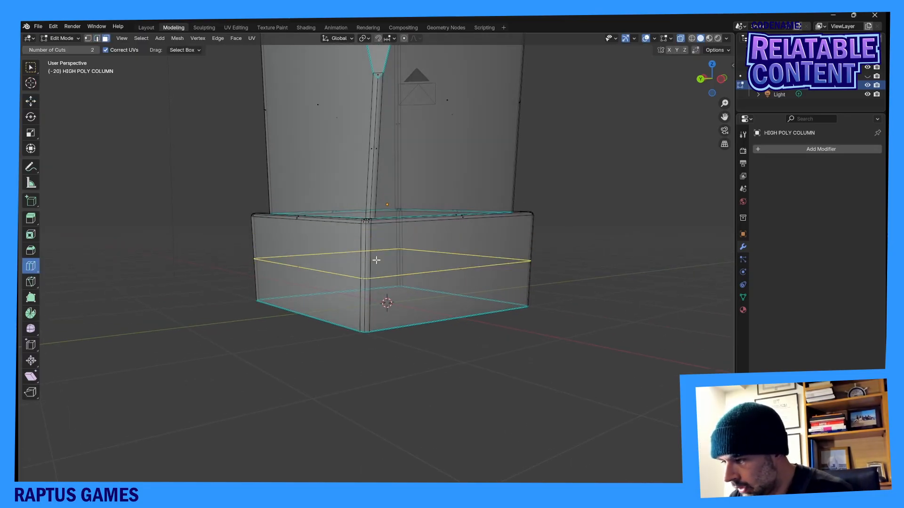
pyautogui.click(88, 51)
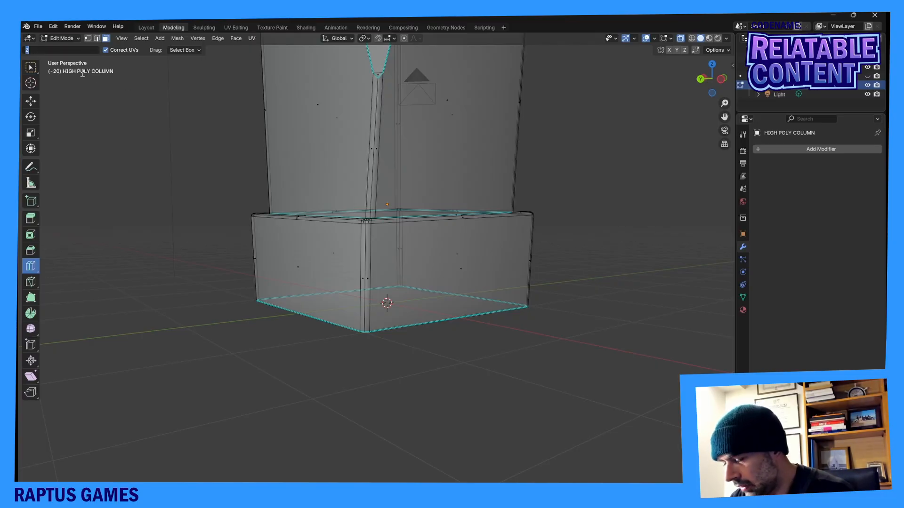
pyautogui.write('1')
pyautogui.press('Return')
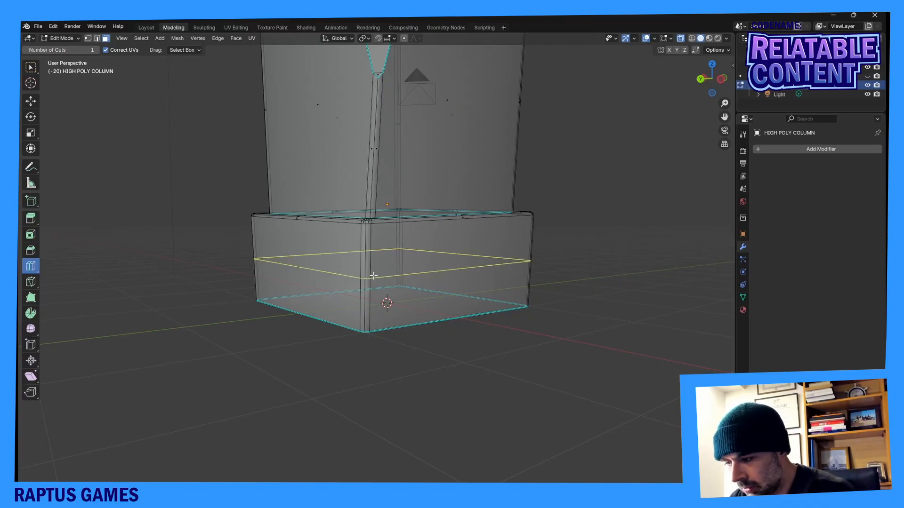
pyautogui.moveTo(371, 274); pyautogui.dragTo(384, 257)
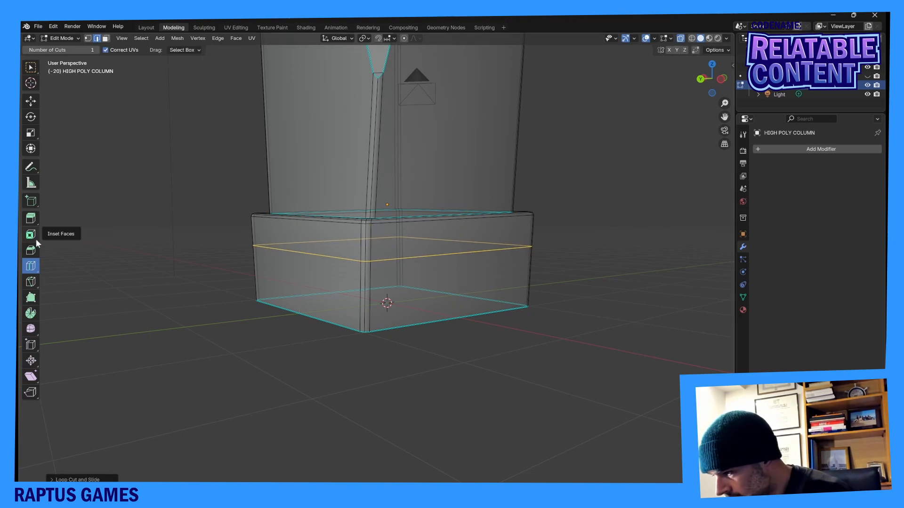
# Bevel the base block's new edge loop with 2 segments and an offset of about 0.03 m.
pyautogui.click(31, 250)
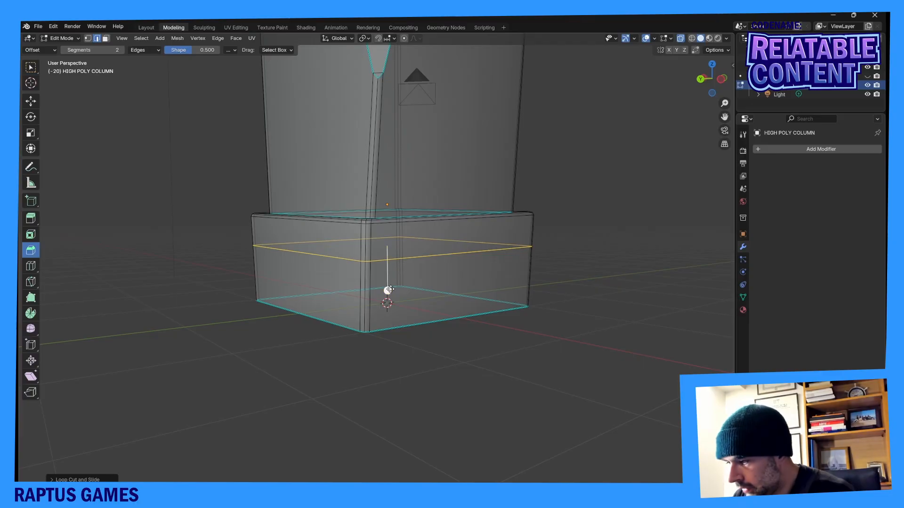
pyautogui.moveTo(388, 290)
pyautogui.mouseDown()
pyautogui.moveTo(397, 305)
pyautogui.moveTo(395, 293)
pyautogui.mouseUp()
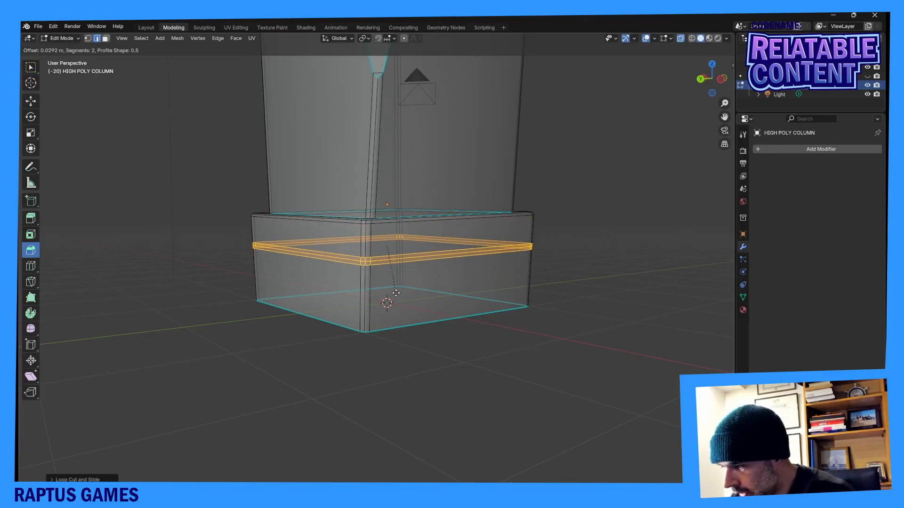
pyautogui.moveTo(396, 293); pyautogui.dragTo(405, 294)
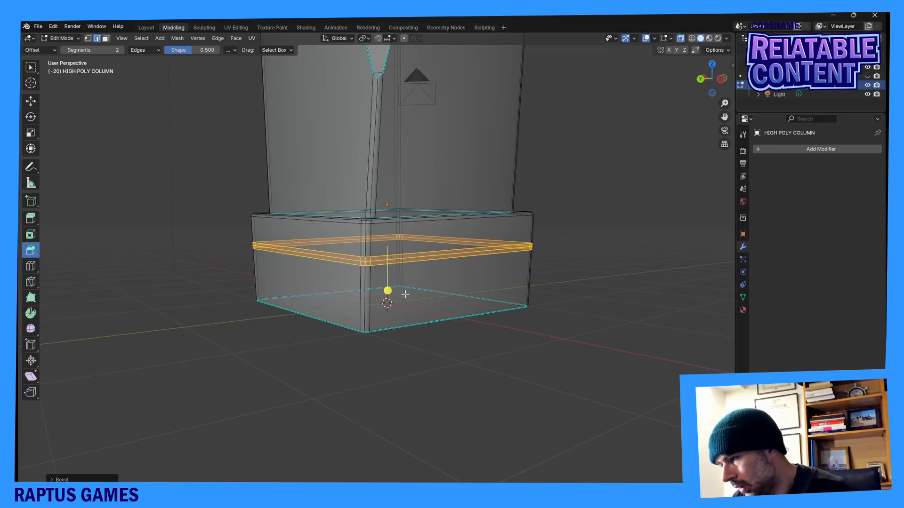
# Select the bevel's middle edge loop and scale it inward to about 0.95 to form a groove around the base block.
pyautogui.hotkey('shift', 'space')
pyautogui.press('g')
pyautogui.hotkey('ctrl', 'z')
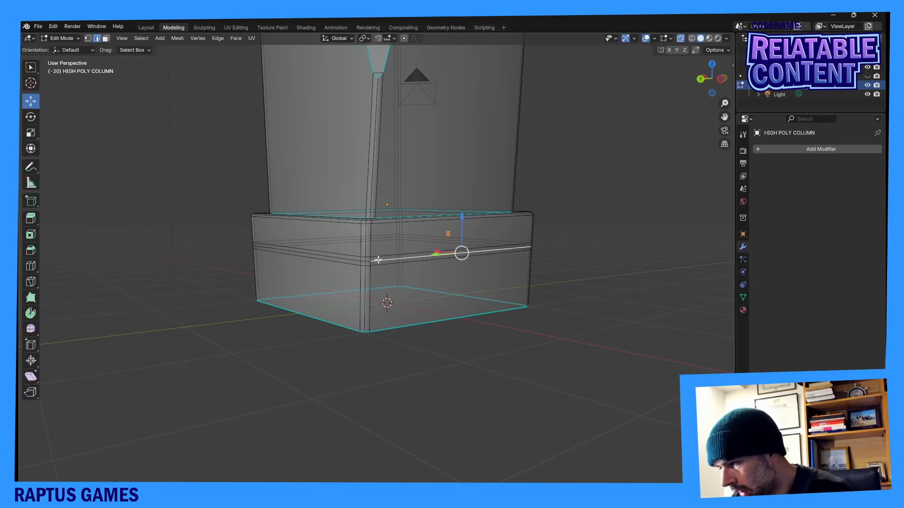
pyautogui.hotkey('shift', 'space')
pyautogui.press('s')
pyautogui.moveTo(382, 246); pyautogui.dragTo(522, 209, button='middle')
pyautogui.press('s')
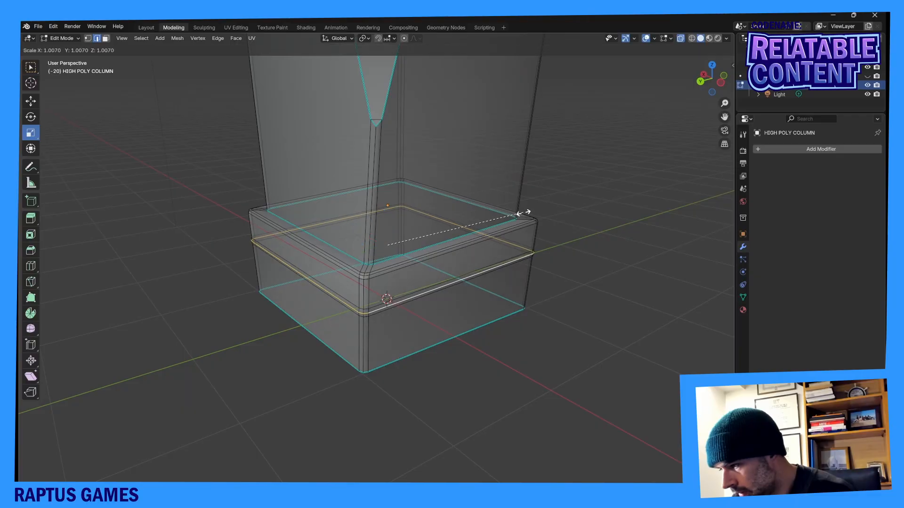
pyautogui.click(517, 218)
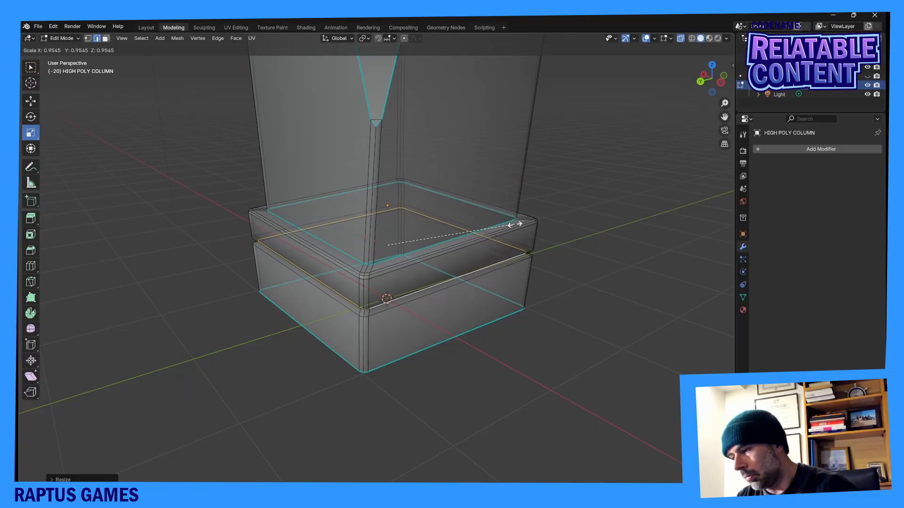
pyautogui.click(517, 222)
# Mark the groove's inner edge loop as sharp.
pyautogui.moveTo(516, 222); pyautogui.dragTo(501, 207, button='middle')
pyautogui.hotkey('shift', 'space')
pyautogui.press('g')
pyautogui.hotkey('ctrl', 'e')
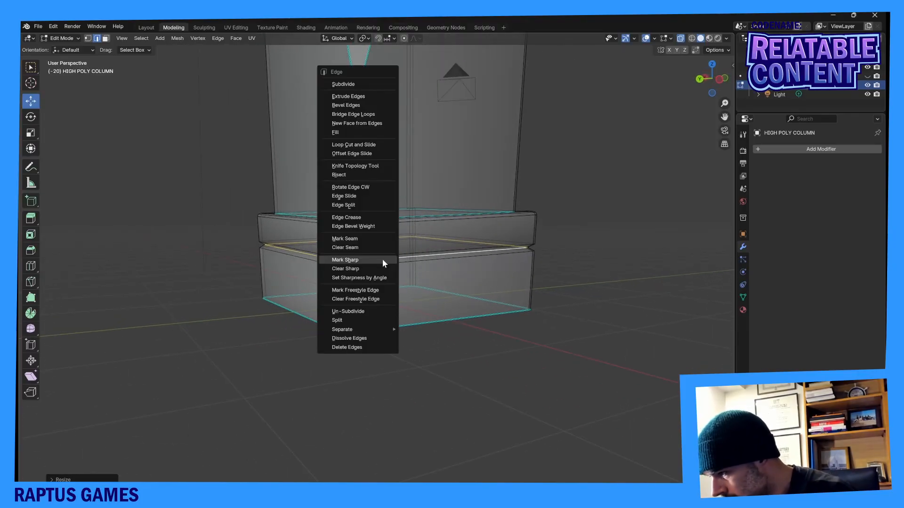
pyautogui.click(379, 260)
pyautogui.moveTo(553, 289); pyautogui.dragTo(518, 292, button='middle')
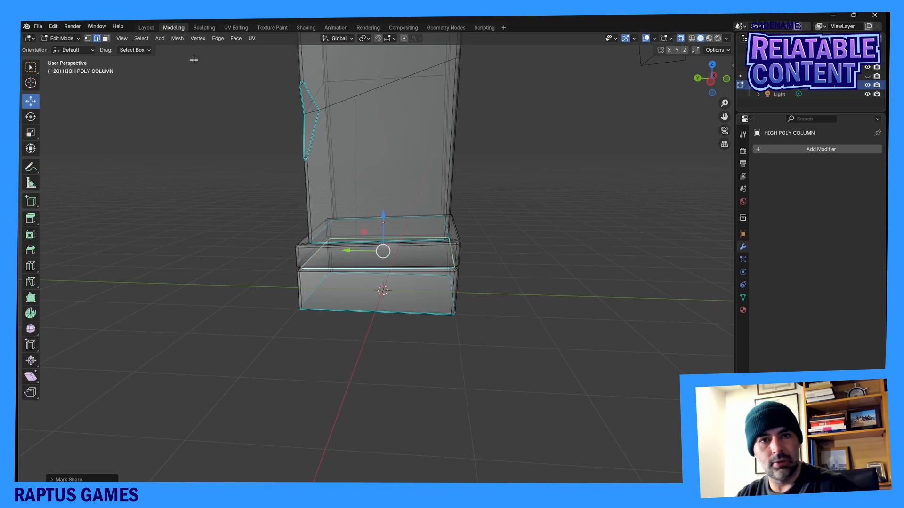
# Switch to the Sculpting workspace and check the groove around the column's base block.
pyautogui.click(204, 28)
pyautogui.moveTo(414, 298)
pyautogui.mouseDown(button='middle')
pyautogui.moveTo(490, 282)
pyautogui.moveTo(474, 226)
pyautogui.moveTo(437, 276)
pyautogui.moveTo(493, 278)
pyautogui.moveTo(401, 274)
pyautogui.moveTo(430, 295)
pyautogui.moveTo(288, 304)
pyautogui.moveTo(232, 297)
pyautogui.moveTo(414, 288)
pyautogui.mouseUp(button='middle')
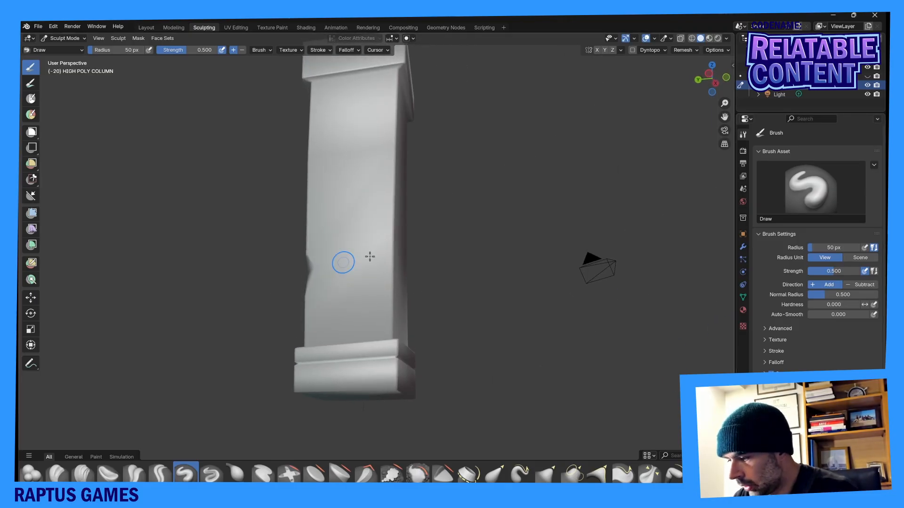
pyautogui.moveTo(370, 257); pyautogui.dragTo(418, 253, button='middle')
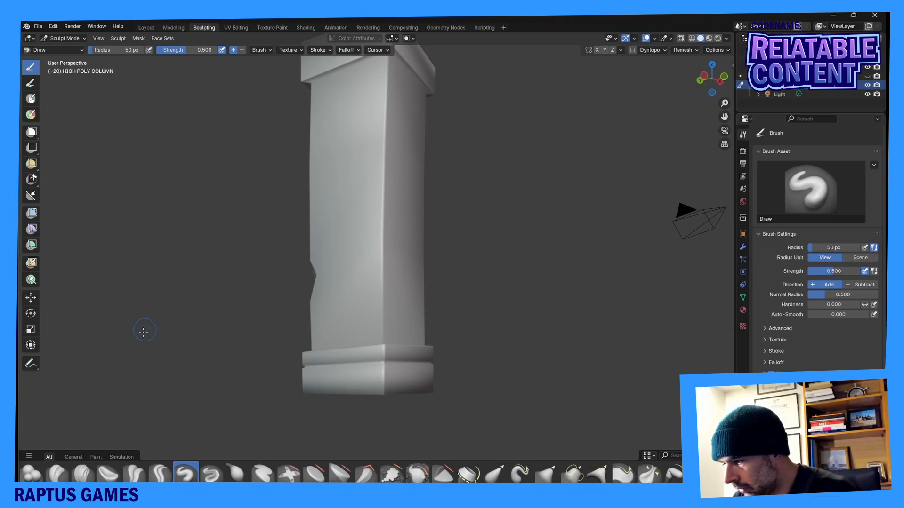
# Try pulling the chipped edge of the shaft outward with the Grab 2D brush, and undo the stroke.
pyautogui.click(56, 473)
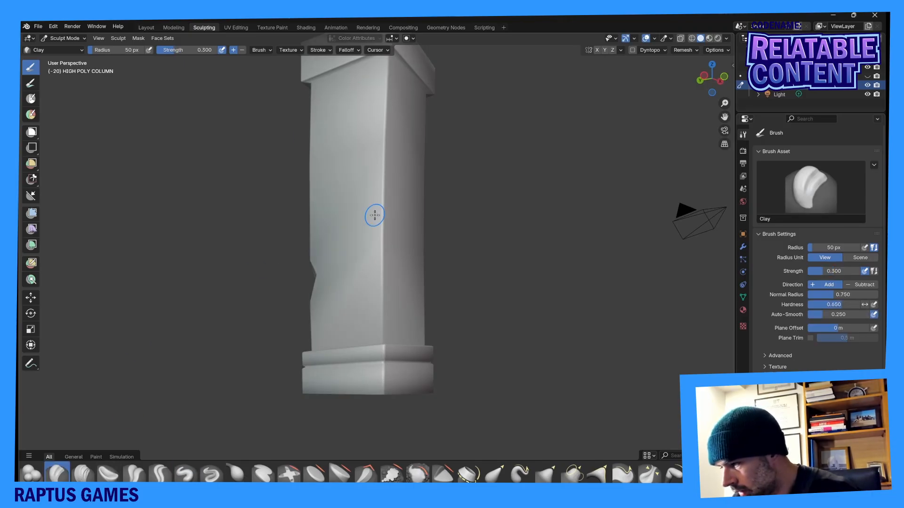
pyautogui.click(597, 475)
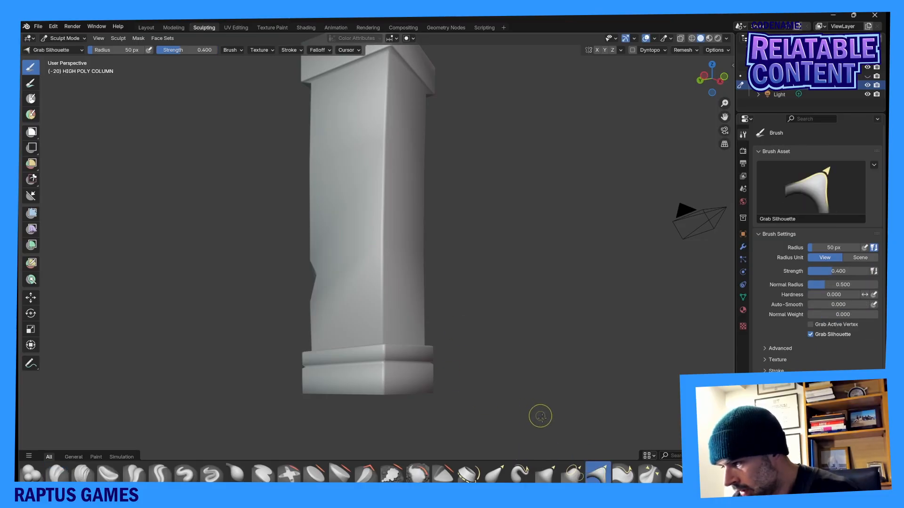
pyautogui.click(578, 475)
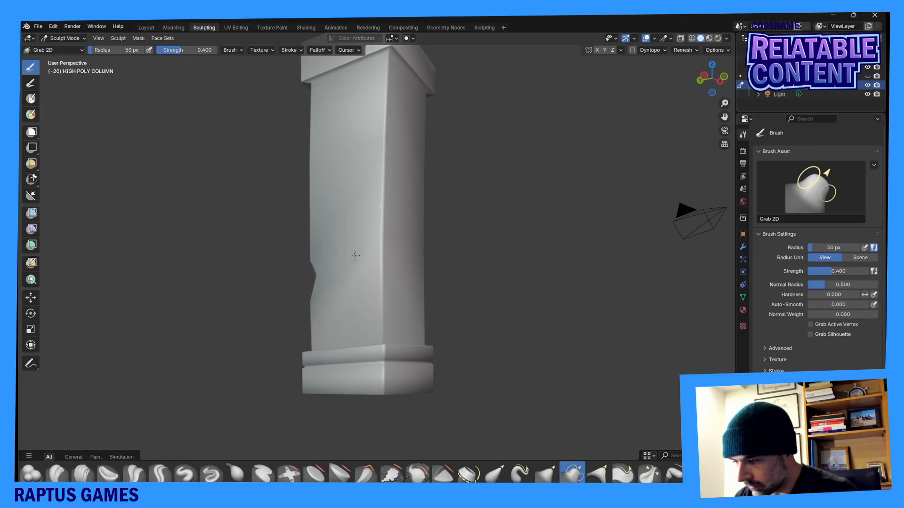
pyautogui.moveTo(307, 259)
pyautogui.mouseDown()
pyautogui.moveTo(345, 242)
pyautogui.moveTo(337, 256)
pyautogui.moveTo(208, 285)
pyautogui.moveTo(105, 151)
pyautogui.moveTo(248, 291)
pyautogui.mouseUp()
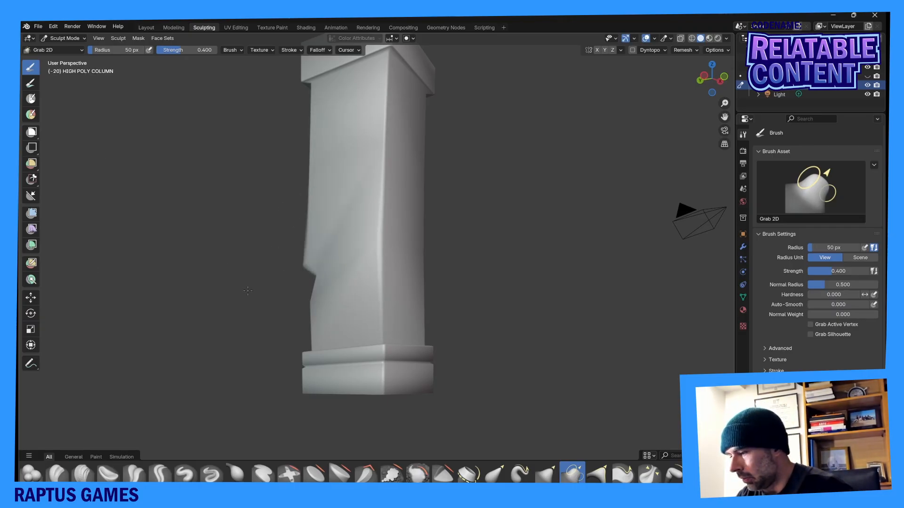
pyautogui.hotkey('ctrl', 'z')
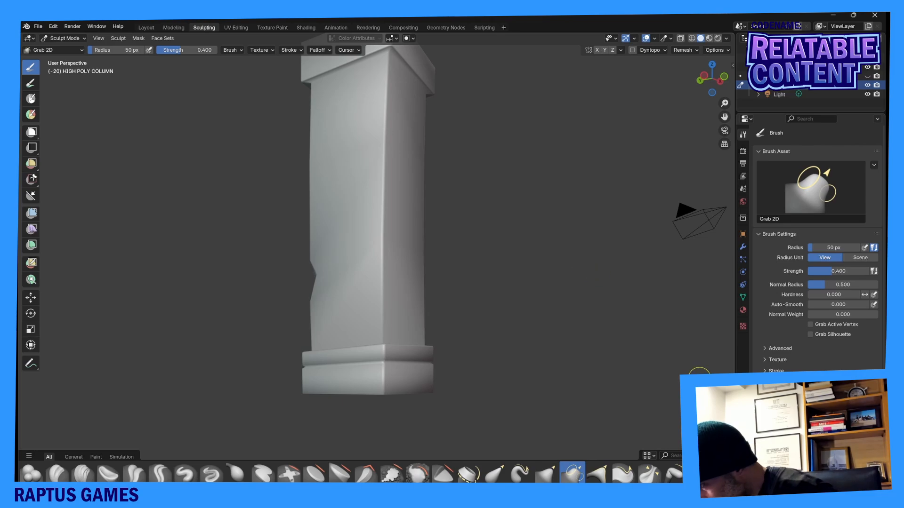
# Remesh the column with a voxel size of 0.003 m.
pyautogui.scroll(-1, 817, 259)
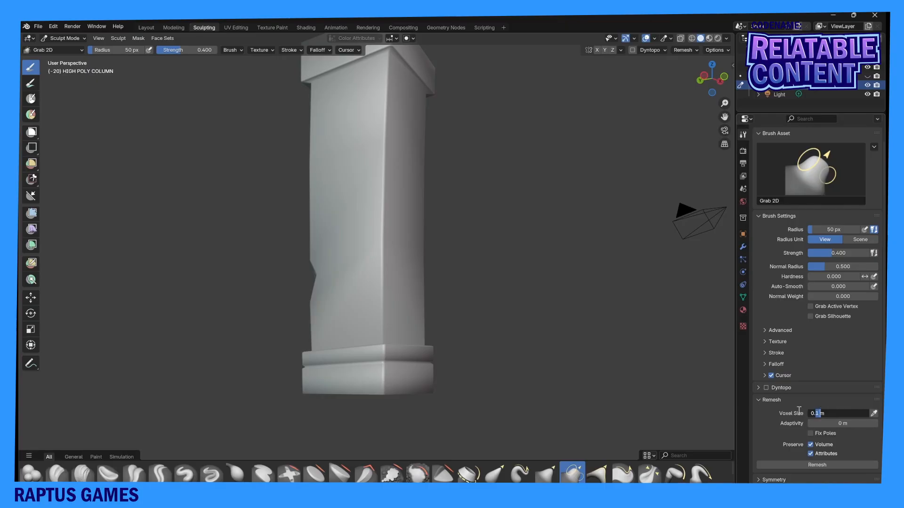
pyautogui.press('Return')
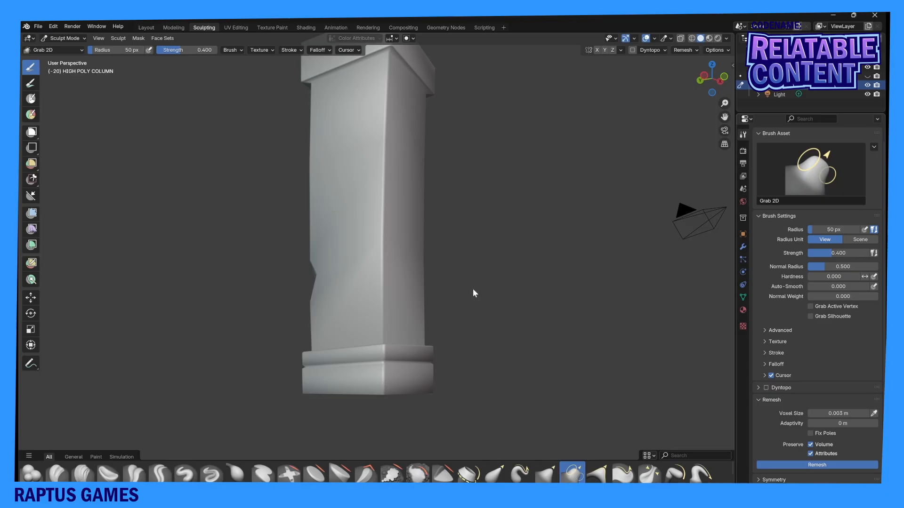
pyautogui.moveTo(432, 259)
pyautogui.mouseDown(button='middle')
pyautogui.moveTo(446, 277)
pyautogui.moveTo(375, 248)
pyautogui.moveTo(418, 277)
pyautogui.moveTo(409, 258)
pyautogui.mouseUp(button='middle')
pyautogui.moveTo(342, 333); pyautogui.dragTo(315, 346, button='middle')
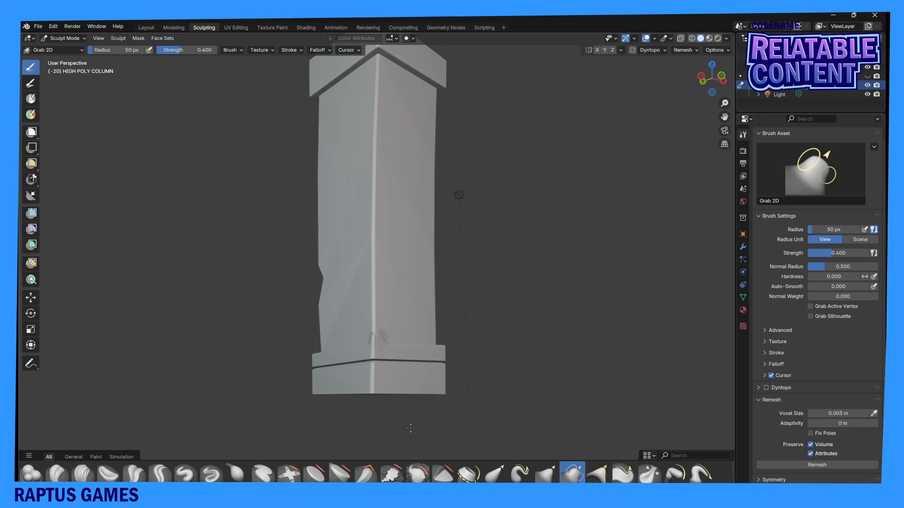
# Test the Grab 2D brush on the remeshed shaft, and undo the strokes and the remesh.
pyautogui.hotkey('ctrl', 'z')
pyautogui.moveTo(367, 239); pyautogui.dragTo(370, 240)
pyautogui.hotkey('ctrl', 'z')
pyautogui.moveTo(466, 212)
pyautogui.mouseDown(button='middle')
pyautogui.moveTo(526, 147)
pyautogui.moveTo(436, 221)
pyautogui.moveTo(496, 208)
pyautogui.moveTo(485, 218)
pyautogui.mouseUp(button='middle')
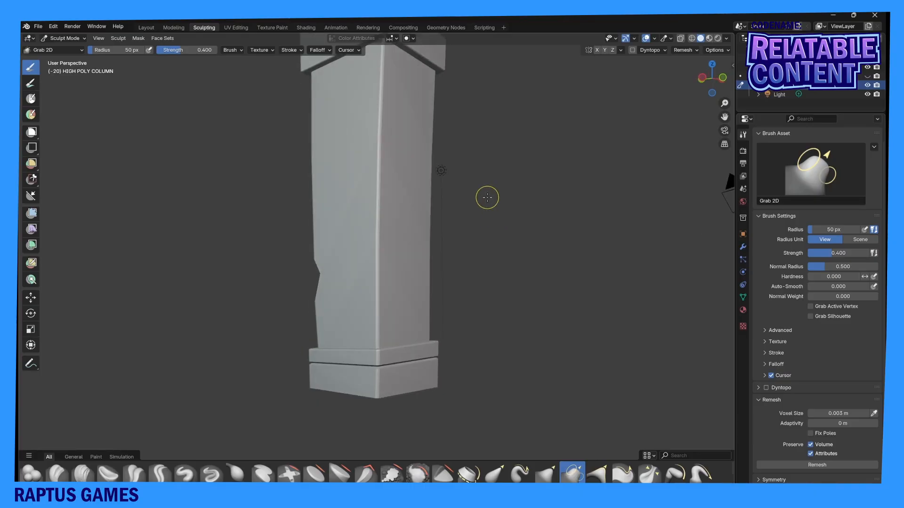
pyautogui.moveTo(488, 198)
pyautogui.mouseDown(button='middle')
pyautogui.moveTo(441, 216)
pyautogui.moveTo(510, 201)
pyautogui.mouseUp(button='middle')
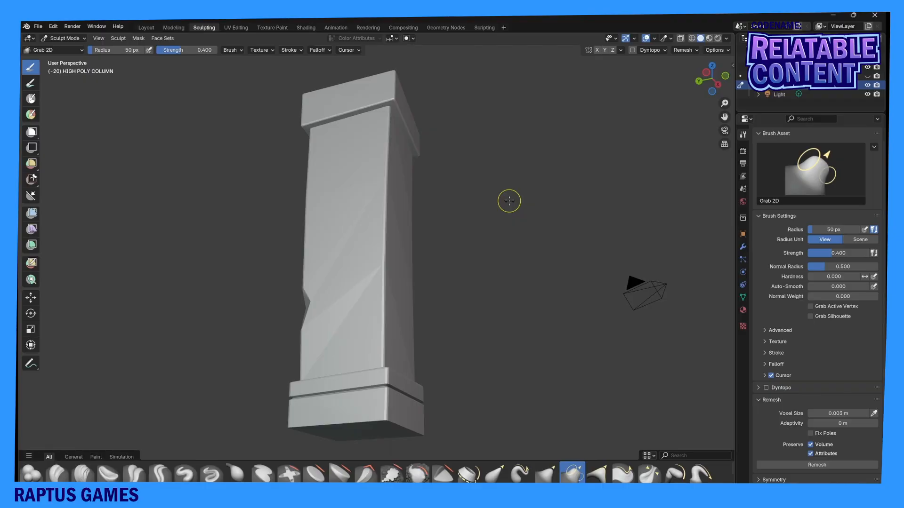
pyautogui.hotkey('ctrl', 'r')
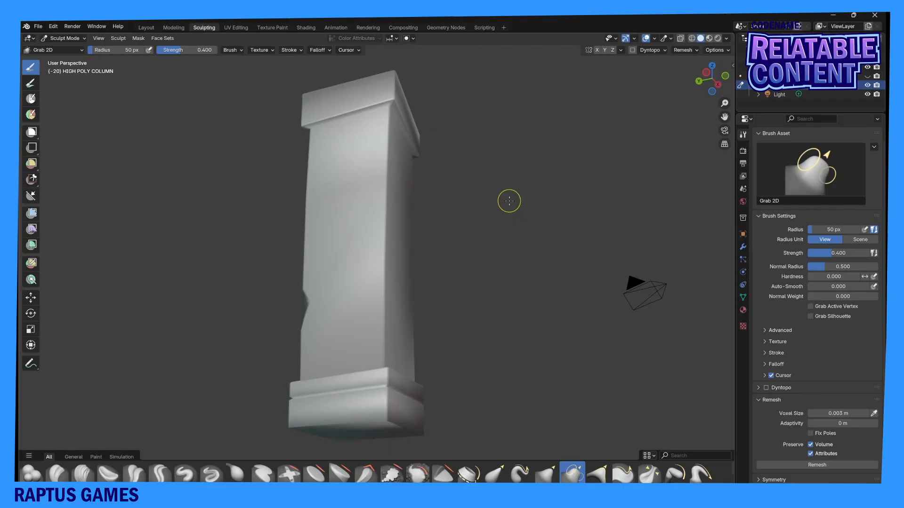
# Remesh the column with a voxel size of 0.01 m.
pyautogui.click(839, 413)
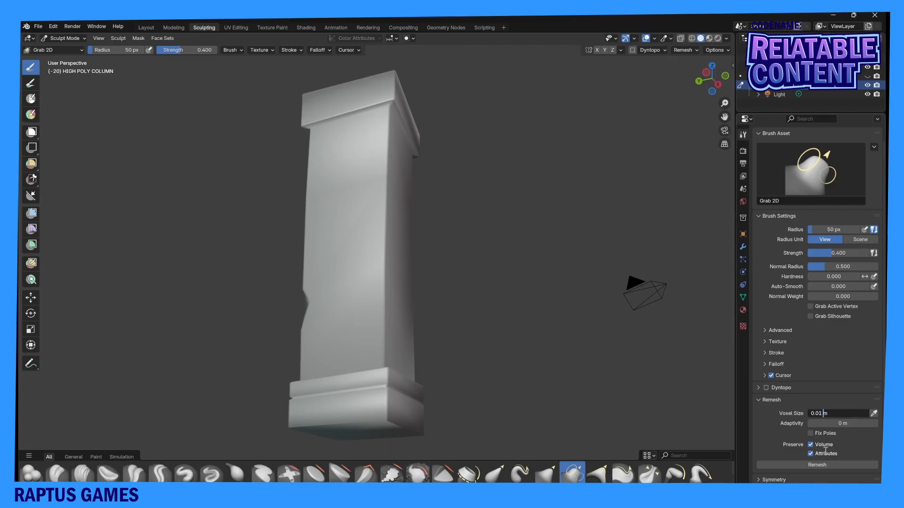
pyautogui.click(826, 466)
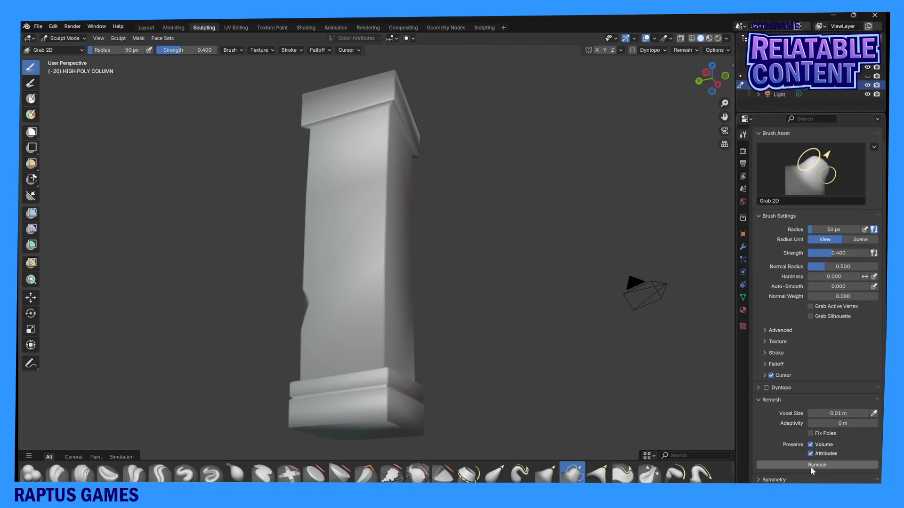
pyautogui.moveTo(398, 283); pyautogui.dragTo(381, 286, button='middle')
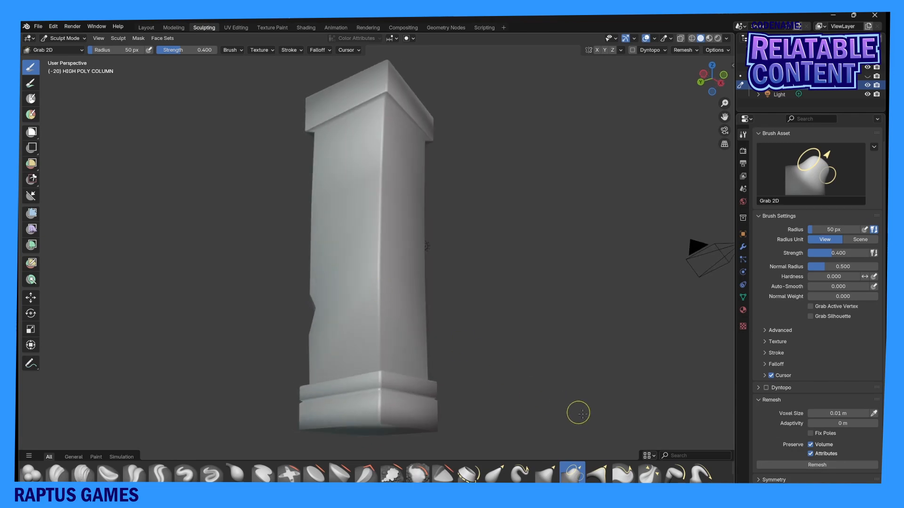
pyautogui.click(792, 464)
# Inspect the remeshed column's chipped corner, shaft faces and base groove from several sides.
pyautogui.moveTo(466, 319); pyautogui.dragTo(373, 278, button='middle')
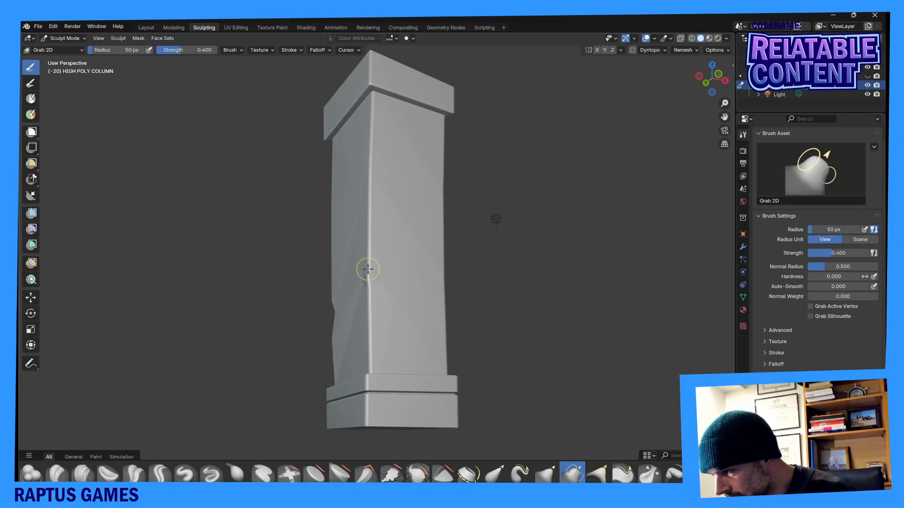
pyautogui.scroll(2, 368, 272)
pyautogui.scroll(3, 341, 271)
pyautogui.moveTo(341, 271); pyautogui.dragTo(456, 255, button='middle')
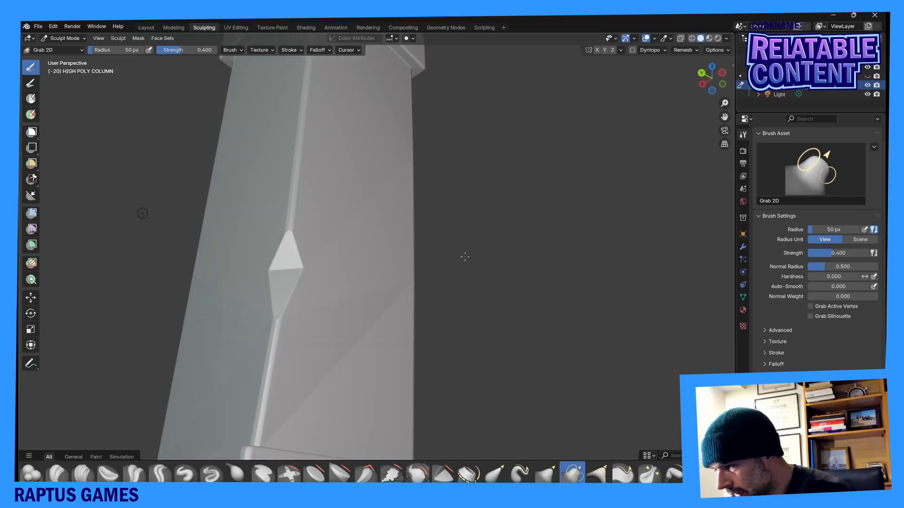
pyautogui.moveTo(315, 228); pyautogui.dragTo(236, 262, button='middle')
pyautogui.scroll(-3, 274, 254)
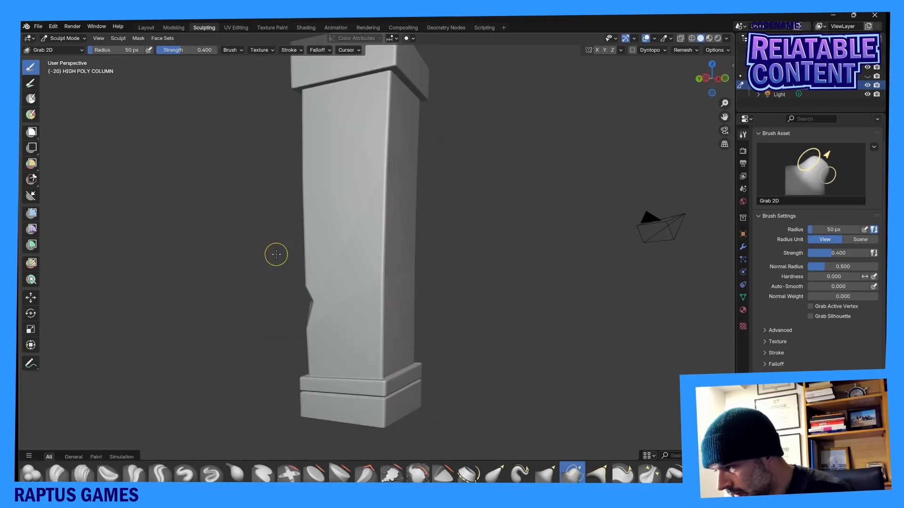
pyautogui.moveTo(358, 278)
pyautogui.mouseDown(button='middle')
pyautogui.moveTo(300, 286)
pyautogui.moveTo(279, 262)
pyautogui.moveTo(490, 261)
pyautogui.moveTo(456, 305)
pyautogui.moveTo(319, 270)
pyautogui.moveTo(357, 283)
pyautogui.moveTo(307, 315)
pyautogui.moveTo(282, 298)
pyautogui.moveTo(221, 299)
pyautogui.moveTo(220, 277)
pyautogui.moveTo(352, 276)
pyautogui.moveTo(343, 270)
pyautogui.moveTo(315, 270)
pyautogui.moveTo(410, 278)
pyautogui.moveTo(368, 289)
pyautogui.mouseUp(button='middle')
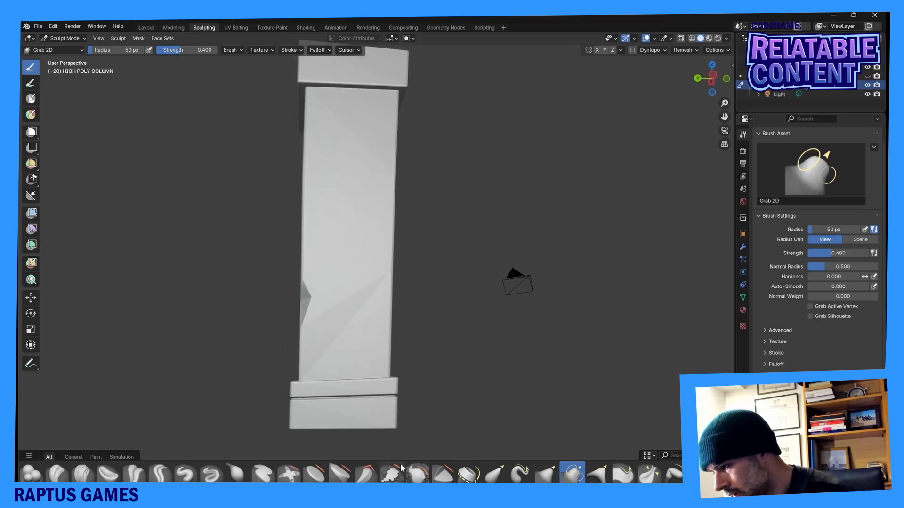
# Smooth the shaft's faces and the chipped corner with the Smooth brush at 50 px radius and 0.700 strength.
pyautogui.click(419, 474)
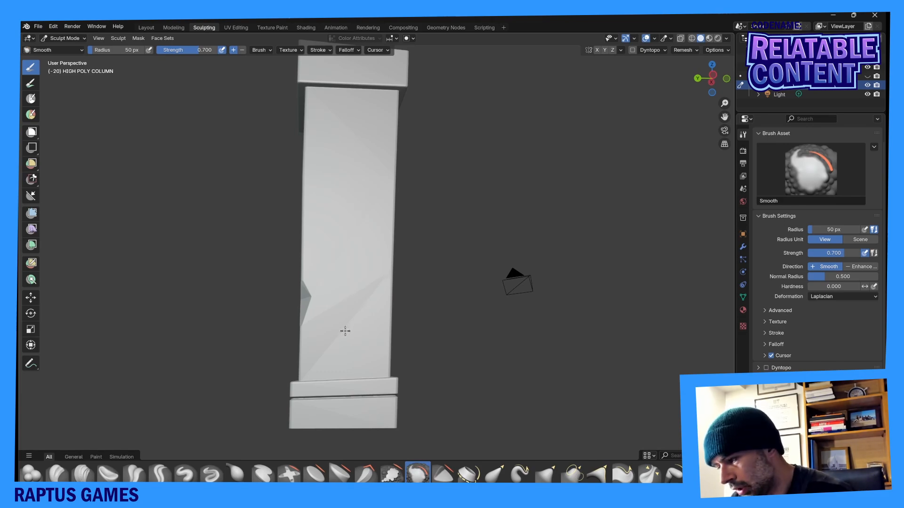
pyautogui.moveTo(314, 359); pyautogui.dragTo(327, 280, button='middle')
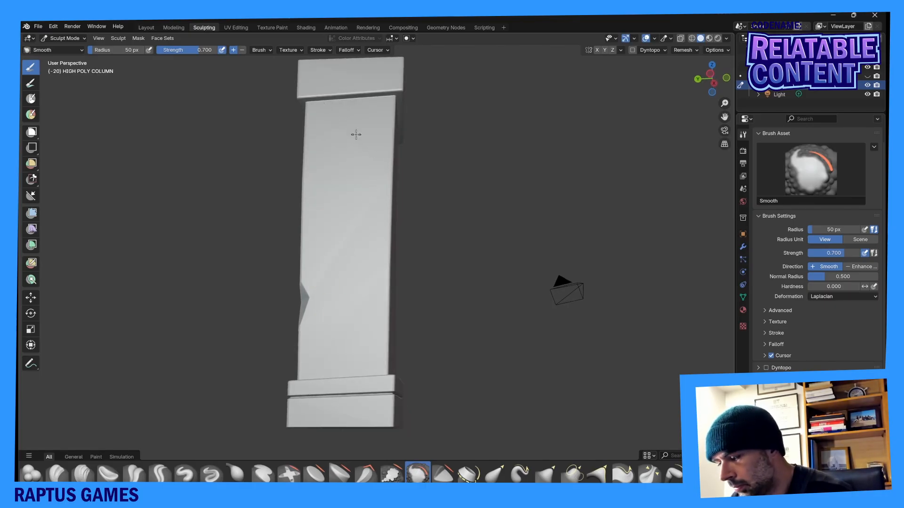
pyautogui.moveTo(356, 135); pyautogui.dragTo(311, 202, button='middle')
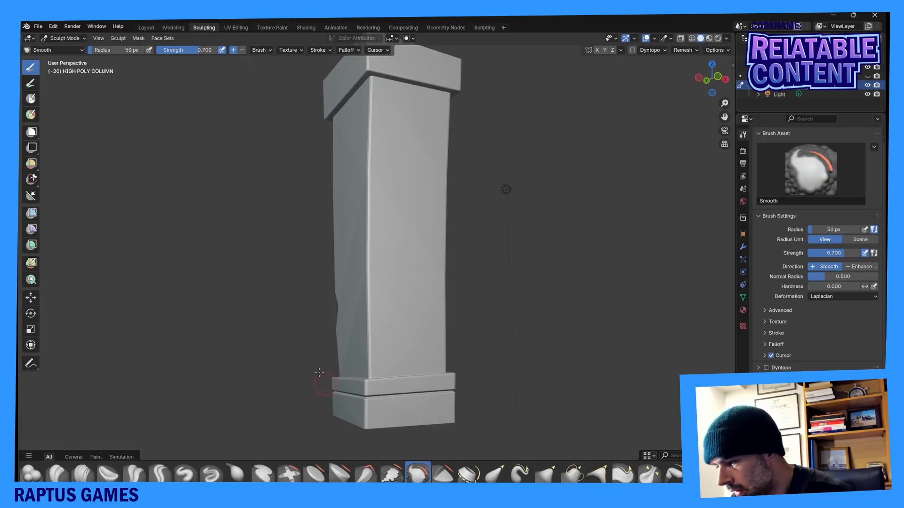
pyautogui.moveTo(320, 373); pyautogui.dragTo(292, 299, button='middle')
pyautogui.scroll(5, 293, 298)
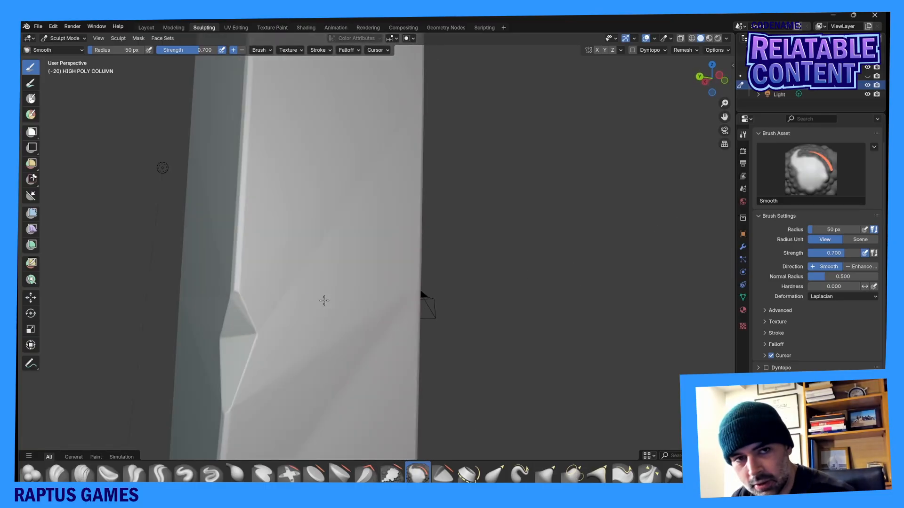
pyautogui.moveTo(253, 334)
pyautogui.mouseDown()
pyautogui.moveTo(238, 337)
pyautogui.moveTo(236, 323)
pyautogui.moveTo(232, 347)
pyautogui.mouseUp()
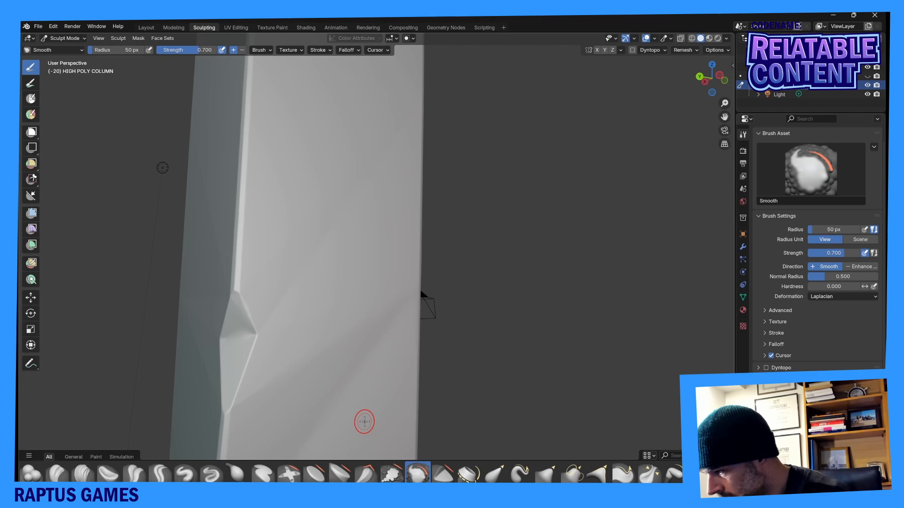
# Carve creases into the chipped corner with Crease Polish and Crease Sharp, extending a short crack onto the neighbouring face.
pyautogui.hotkey('shift', 'c')
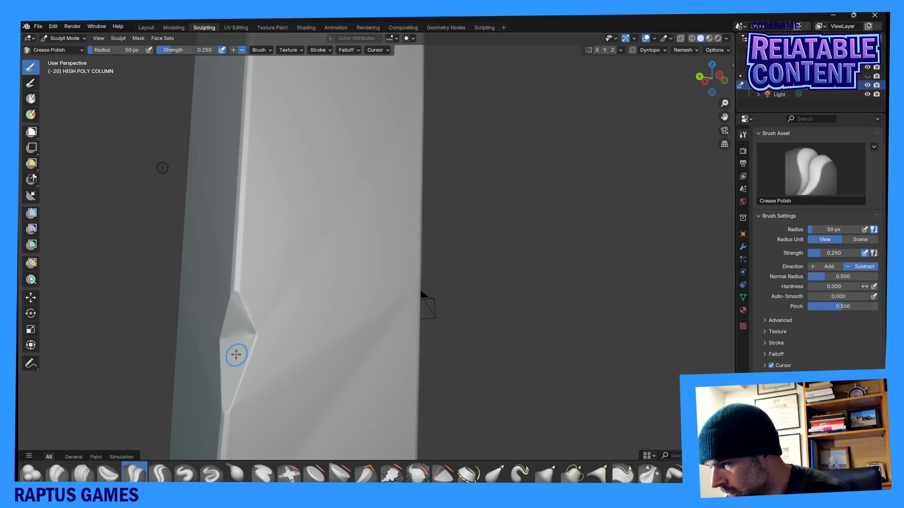
pyautogui.moveTo(246, 358); pyautogui.dragTo(247, 398)
pyautogui.click(160, 473)
pyautogui.moveTo(244, 353); pyautogui.dragTo(245, 396)
pyautogui.moveTo(317, 365)
pyautogui.mouseDown(button='middle')
pyautogui.moveTo(444, 354)
pyautogui.moveTo(334, 381)
pyautogui.mouseUp(button='middle')
pyautogui.moveTo(280, 275); pyautogui.dragTo(341, 262)
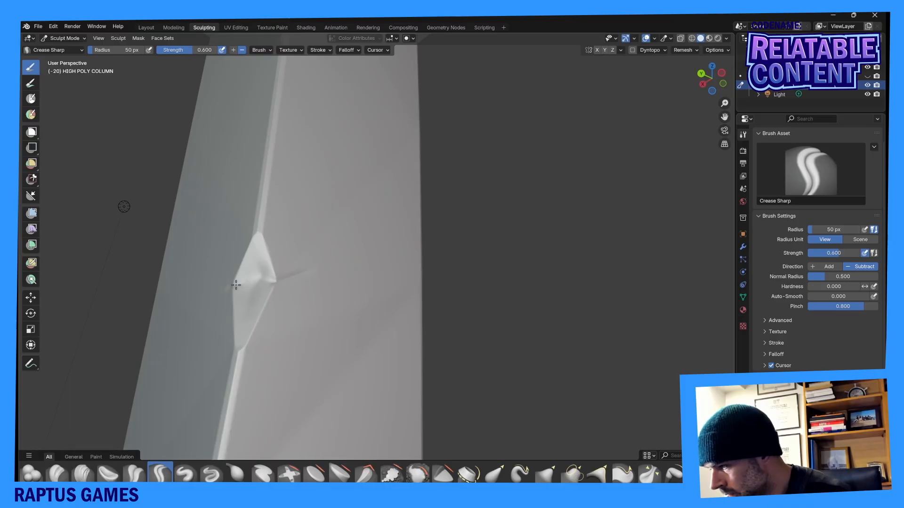
# Smooth the remaining faces and corner edges of the shaft with the Smooth brush.
pyautogui.click(408, 475)
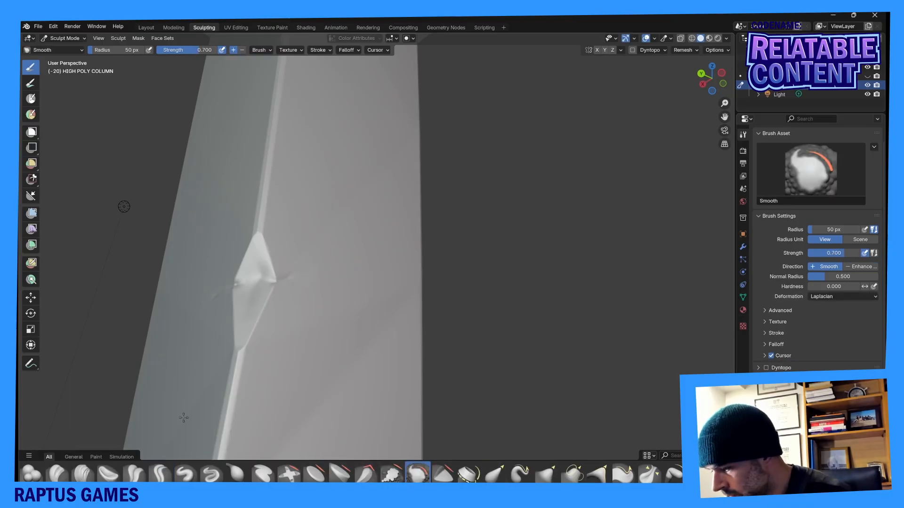
pyautogui.moveTo(184, 417); pyautogui.dragTo(319, 407, button='middle')
pyautogui.moveTo(384, 287); pyautogui.dragTo(382, 259, button='middle')
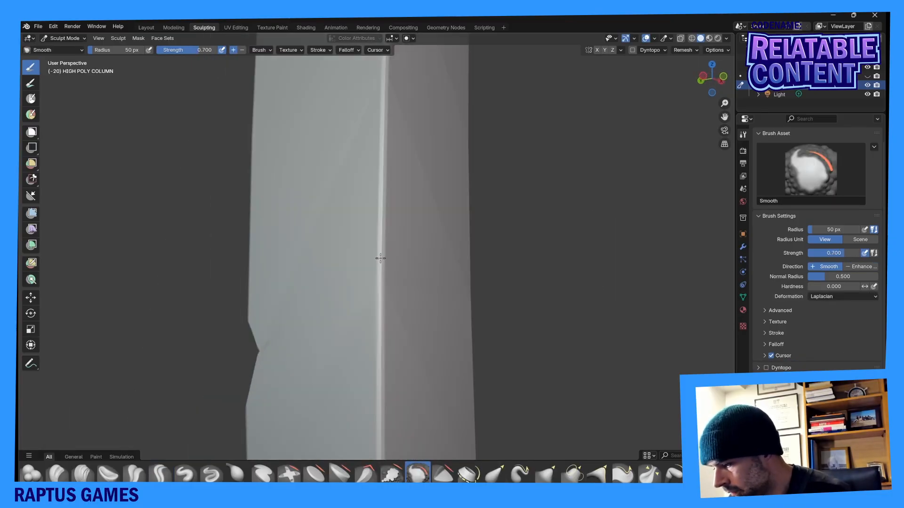
pyautogui.moveTo(484, 215); pyautogui.dragTo(414, 374, button='middle')
pyautogui.moveTo(420, 251); pyautogui.dragTo(365, 183, button='middle')
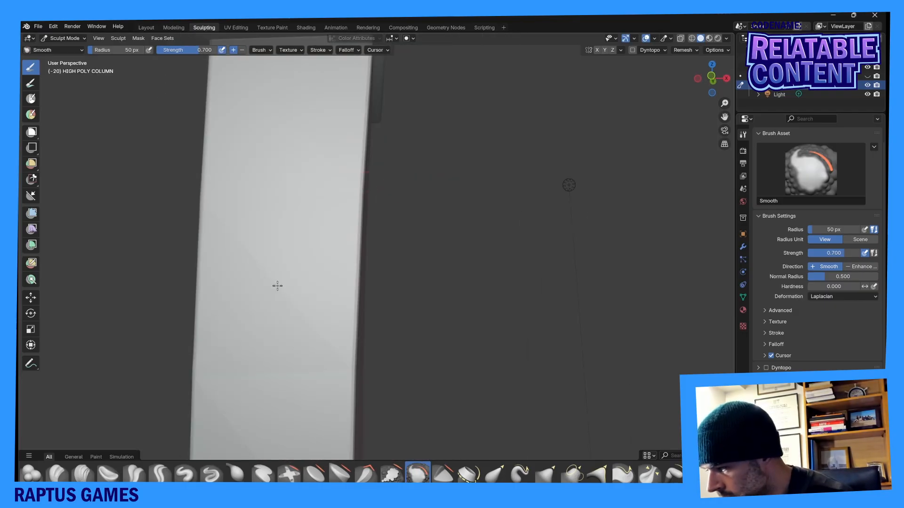
pyautogui.moveTo(340, 357); pyautogui.dragTo(413, 238, button='middle')
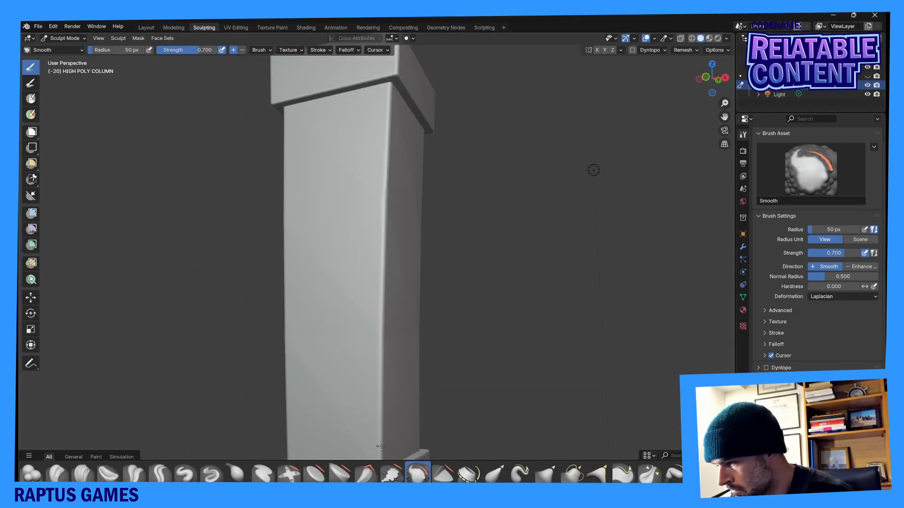
pyautogui.moveTo(366, 291); pyautogui.dragTo(433, 229, button='middle')
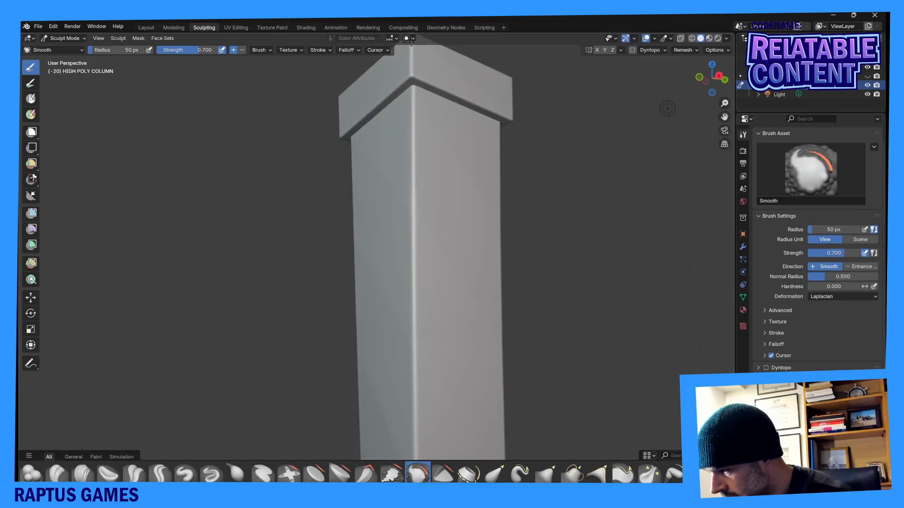
# Try a diagonal Crease Sharp cut across the upper shaft corner, and undo it.
pyautogui.hotkey('shift', 'c')
pyautogui.moveTo(464, 137); pyautogui.dragTo(359, 229)
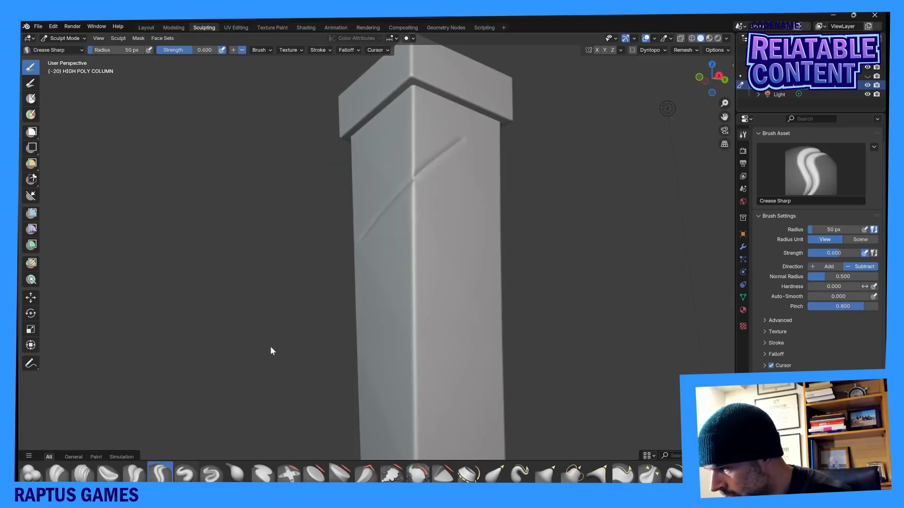
pyautogui.hotkey('ctrl', 'z')
# Set the Crease Sharp radius to 13 px and carve fine cracks into the base moulding and the chipped corner.
pyautogui.moveTo(346, 301)
pyautogui.mouseDown(button='middle')
pyautogui.moveTo(492, 287)
pyautogui.moveTo(424, 289)
pyautogui.mouseUp(button='middle')
pyautogui.moveTo(117, 51); pyautogui.dragTo(101, 53)
pyautogui.moveTo(439, 99); pyautogui.dragTo(536, 225, button='middle')
pyautogui.moveTo(450, 379); pyautogui.dragTo(428, 381, button='middle')
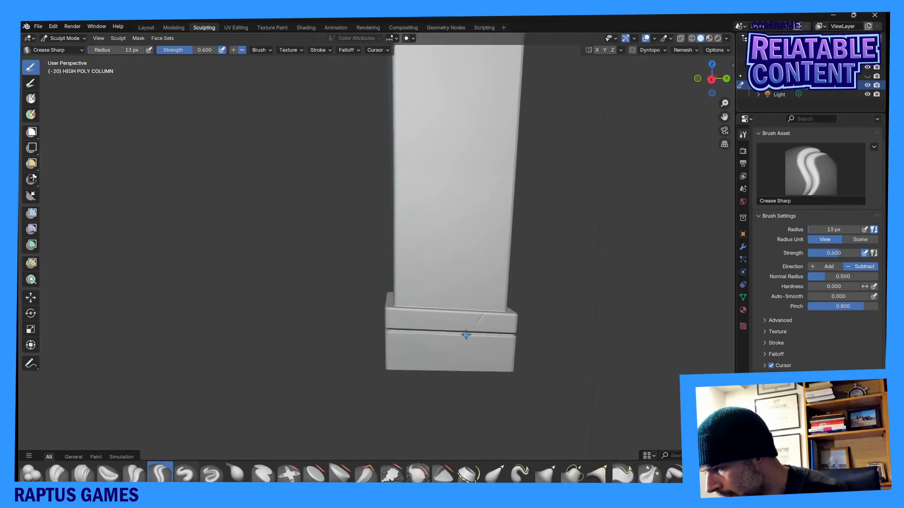
pyautogui.moveTo(466, 335); pyautogui.dragTo(447, 226, button='middle')
pyautogui.moveTo(447, 226); pyautogui.dragTo(454, 167)
# Smooth the shaft's faces and corner edges around the chip with the Smooth brush at 88 px radius.
pyautogui.press('s')
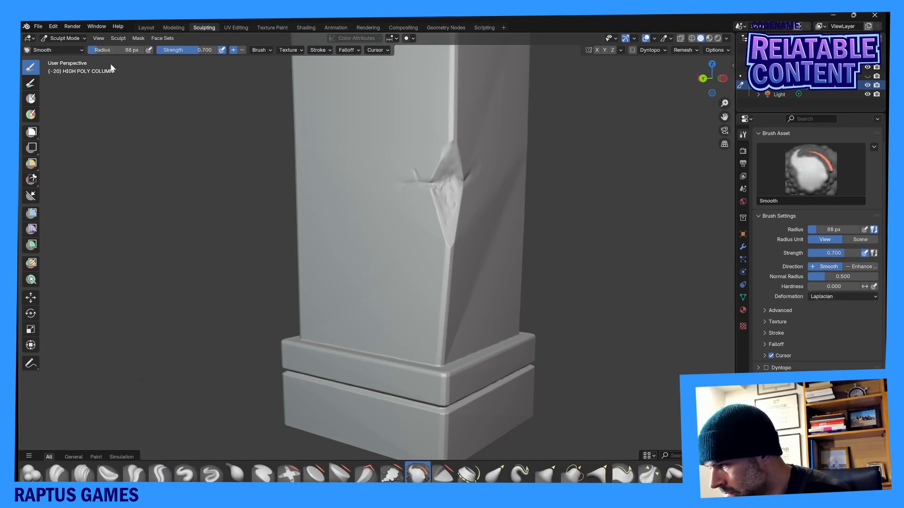
pyautogui.keyDown('shift'); pyautogui.moveTo(441, 264); pyautogui.dragTo(396, 368, button='middle'); pyautogui.keyUp('shift')
pyautogui.moveTo(356, 348); pyautogui.dragTo(358, 88)
pyautogui.keyDown('shift'); pyautogui.moveTo(478, 85); pyautogui.dragTo(448, 201, button='middle'); pyautogui.keyUp('shift')
pyautogui.moveTo(289, 231); pyautogui.dragTo(290, 63)
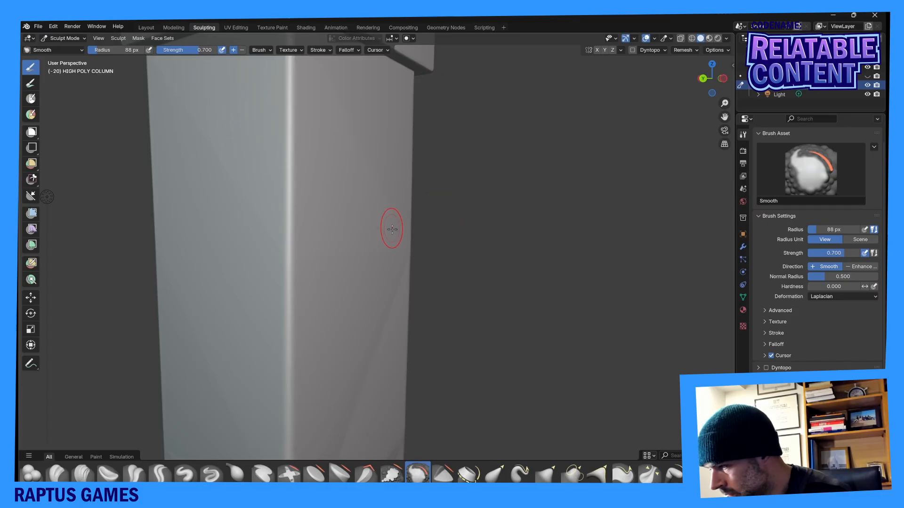
pyautogui.scroll(-5, 292, 98)
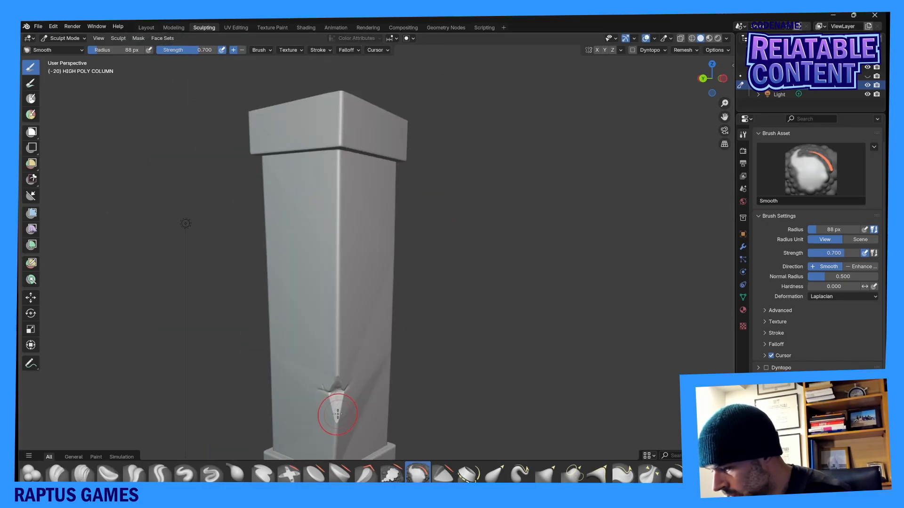
pyautogui.scroll(-2, 350, 417)
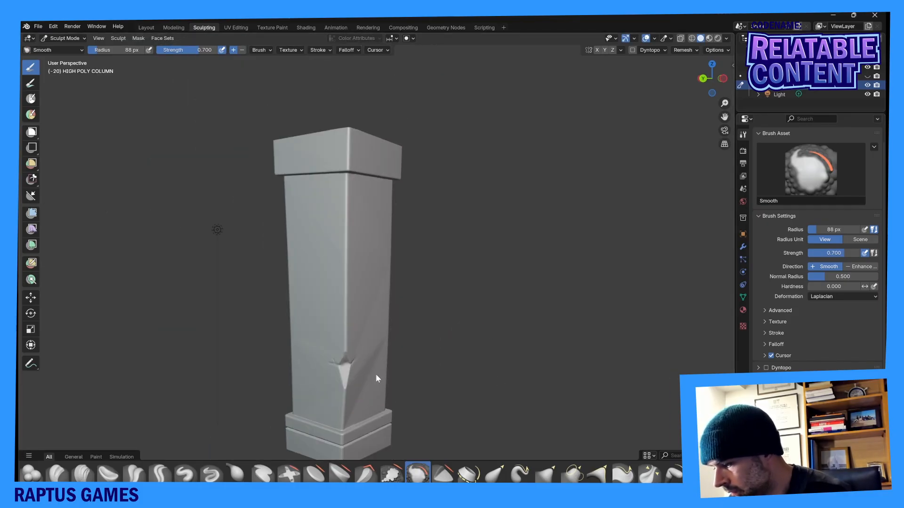
# Flatten and wear the shaft's corner edges with the Trim brush at 88 px radius, reducing its strength to 0.506.
pyautogui.click(443, 472)
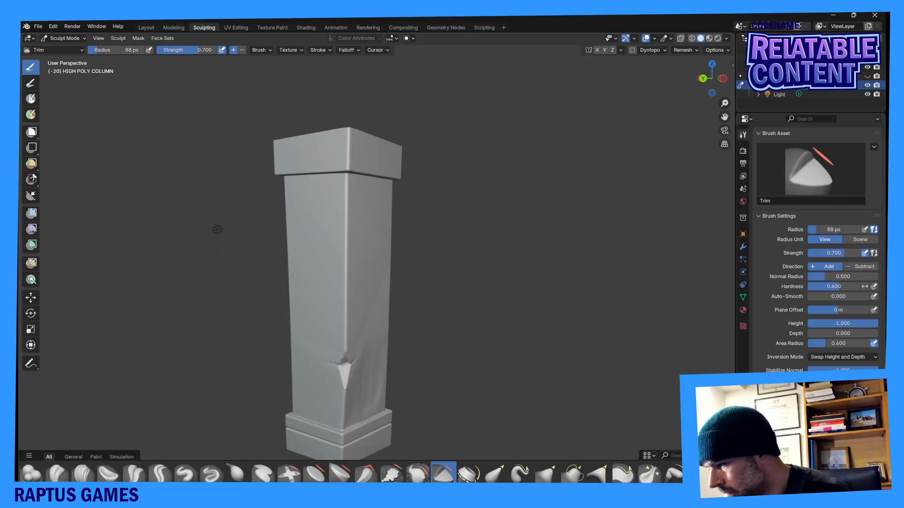
pyautogui.press('s')
pyautogui.click(443, 472)
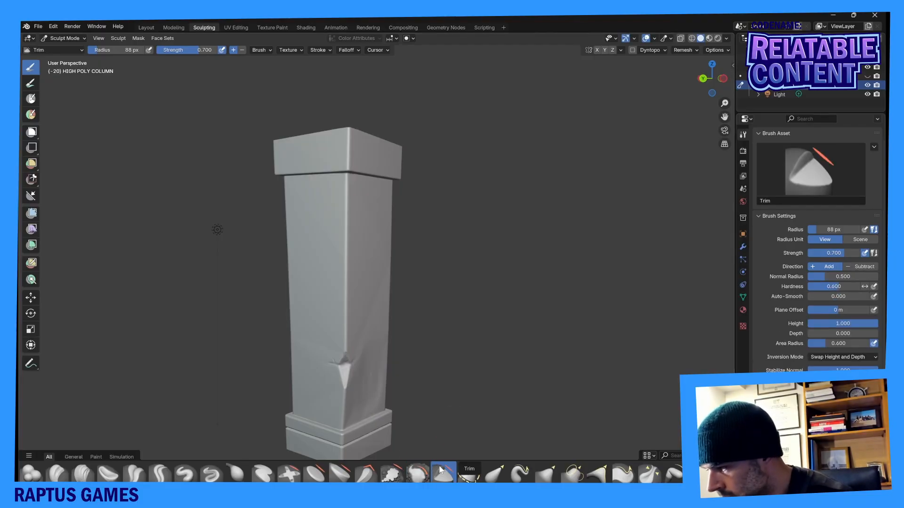
pyautogui.moveTo(311, 396); pyautogui.dragTo(160, 377, button='middle')
pyautogui.scroll(-1, 371, 367)
pyautogui.moveTo(371, 367)
pyautogui.mouseDown(button='middle')
pyautogui.moveTo(414, 343)
pyautogui.moveTo(464, 373)
pyautogui.moveTo(423, 366)
pyautogui.moveTo(423, 339)
pyautogui.moveTo(405, 325)
pyautogui.mouseUp(button='middle')
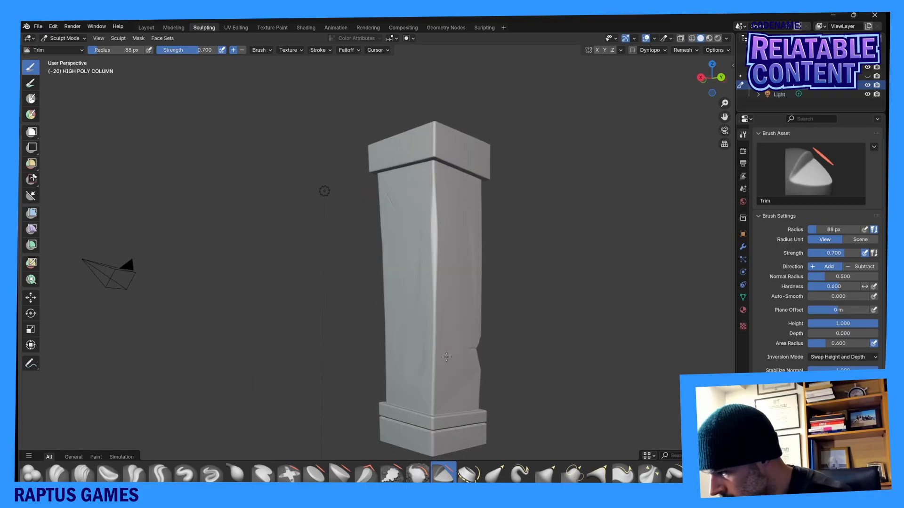
pyautogui.moveTo(197, 50); pyautogui.dragTo(186, 50)
pyautogui.moveTo(427, 191)
pyautogui.mouseDown()
pyautogui.moveTo(438, 312)
pyautogui.moveTo(431, 344)
pyautogui.mouseUp()
pyautogui.moveTo(431, 344)
pyautogui.mouseDown(button='middle')
pyautogui.moveTo(395, 207)
pyautogui.moveTo(366, 150)
pyautogui.moveTo(319, 360)
pyautogui.mouseUp(button='middle')
pyautogui.moveTo(397, 319)
pyautogui.mouseDown(button='middle')
pyautogui.moveTo(405, 273)
pyautogui.moveTo(466, 158)
pyautogui.moveTo(428, 307)
pyautogui.moveTo(435, 319)
pyautogui.mouseUp(button='middle')
# Mark small dents and scratches on the shaft with the Draw Sharp brush at 37 px radius and 0.650 strength.
pyautogui.hotkey('shift', 'c')
pyautogui.moveTo(100, 50); pyautogui.dragTo(95, 62)
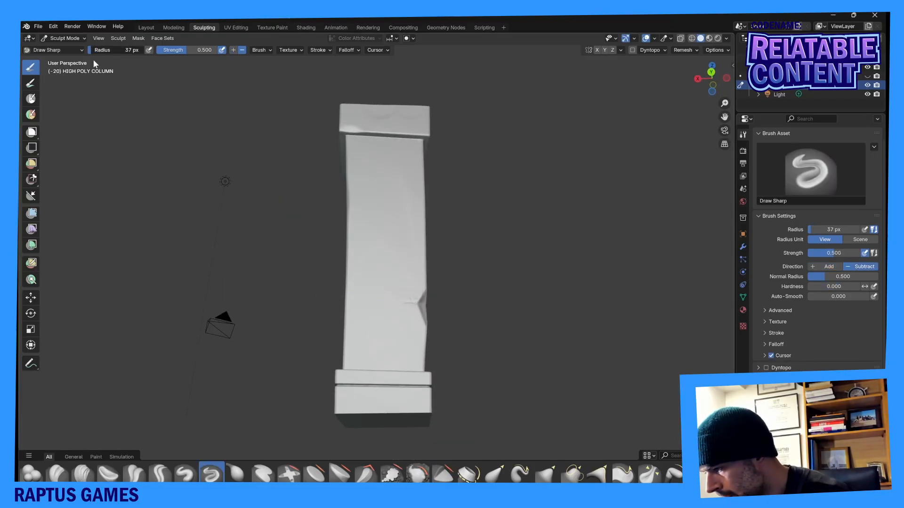
pyautogui.moveTo(190, 50); pyautogui.dragTo(199, 53)
pyautogui.click(394, 232)
pyautogui.click(388, 268)
pyautogui.moveTo(385, 270); pyautogui.dragTo(302, 287, button='middle')
pyautogui.click(31, 84)
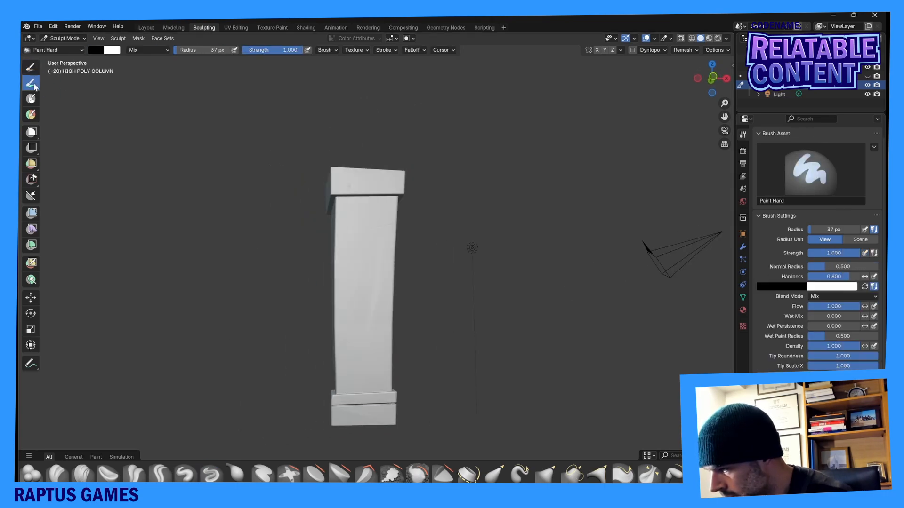
pyautogui.click(33, 72)
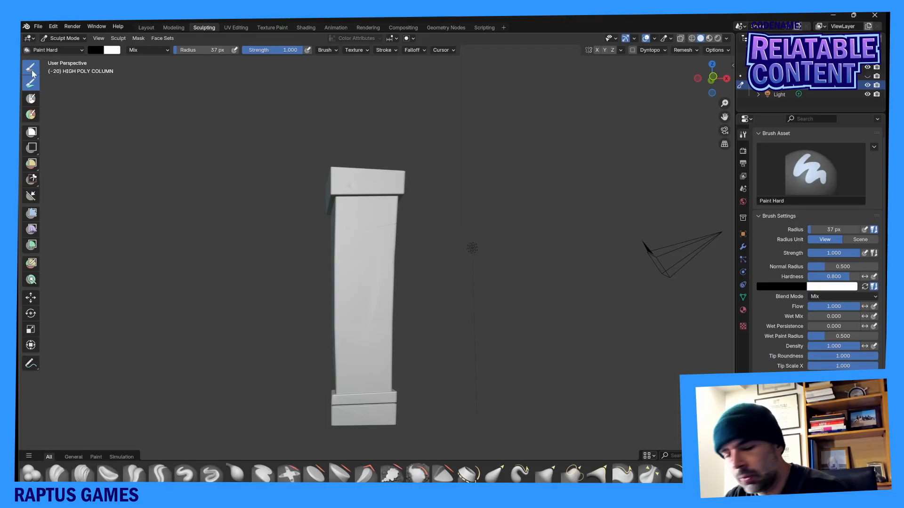
pyautogui.moveTo(367, 229); pyautogui.dragTo(468, 390, button='middle')
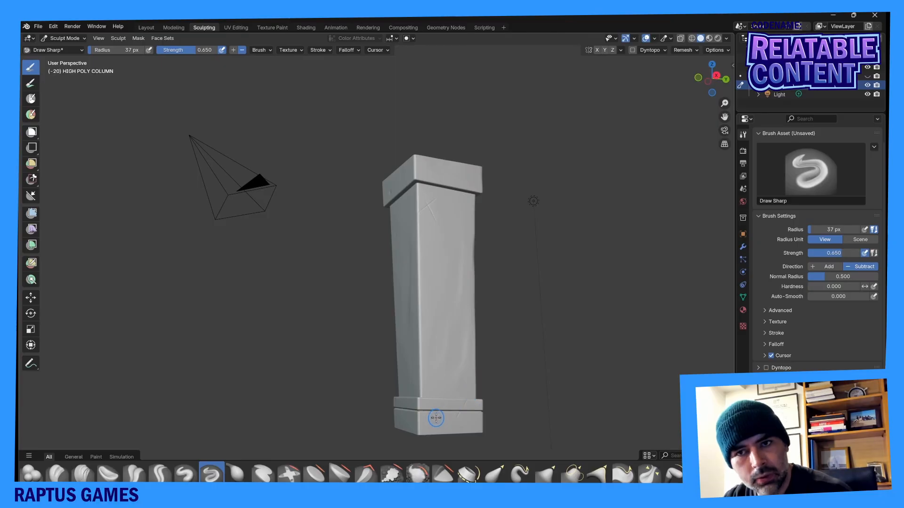
# Test a diagonal Draw Sharp stroke across the base, undo it, and dab small dents into the base, shaft and cap.
pyautogui.moveTo(440, 392); pyautogui.dragTo(422, 433)
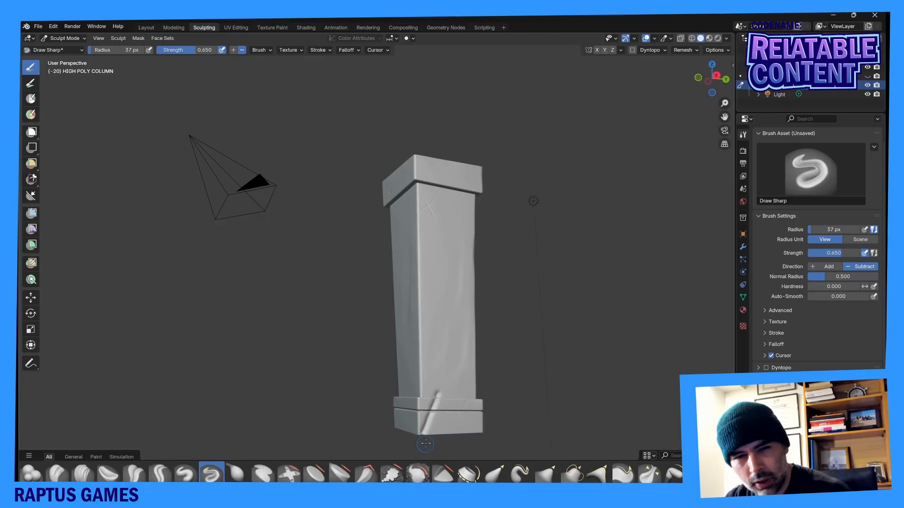
pyautogui.hotkey('ctrl', 'z')
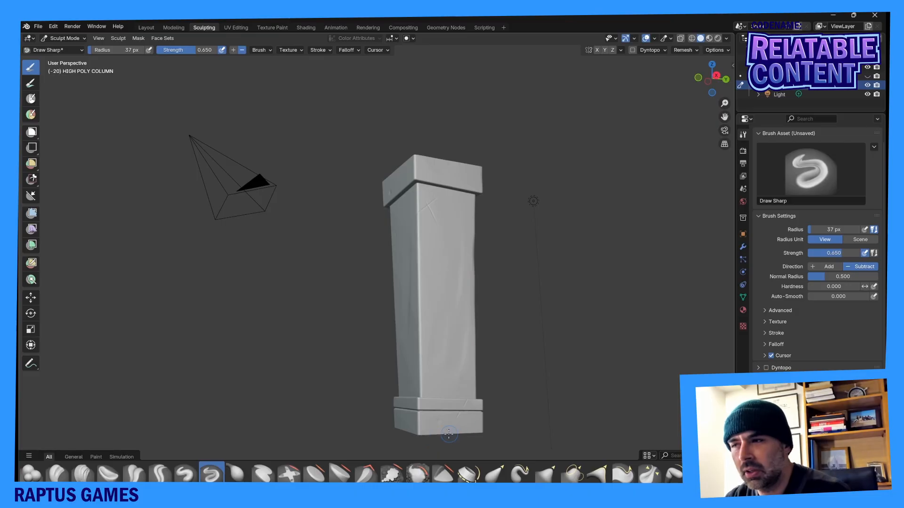
pyautogui.moveTo(466, 432)
pyautogui.mouseDown(button='middle')
pyautogui.moveTo(475, 426)
pyautogui.moveTo(409, 414)
pyautogui.moveTo(438, 393)
pyautogui.moveTo(390, 339)
pyautogui.mouseUp(button='middle')
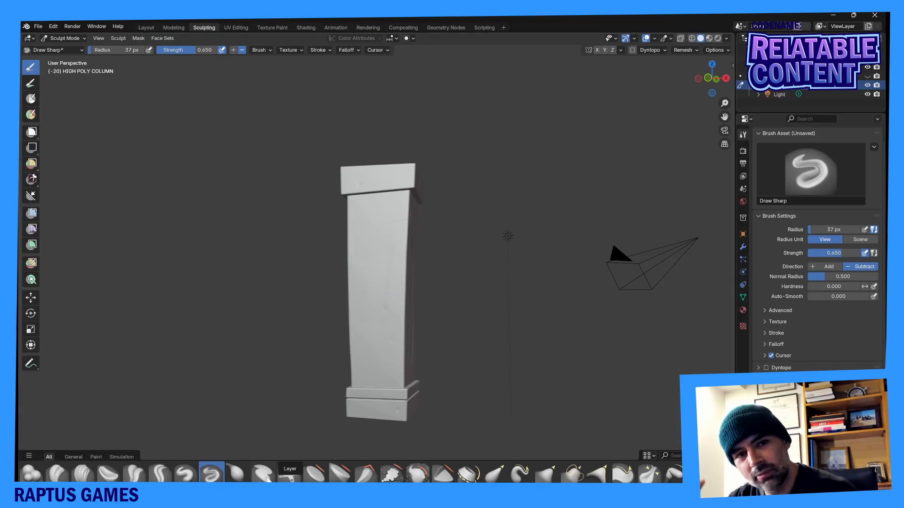
pyautogui.moveTo(368, 211); pyautogui.dragTo(494, 246, button='middle')
pyautogui.moveTo(355, 250); pyautogui.dragTo(365, 226, button='middle')
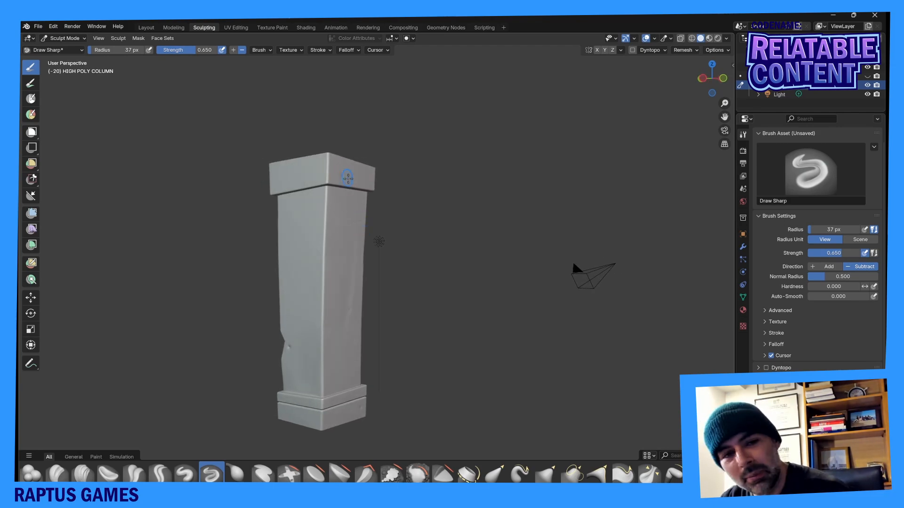
# Soften the dents around the shaft with the Smooth brush at 37 px radius and 0.700 strength.
pyautogui.hotkey('shift', 's')
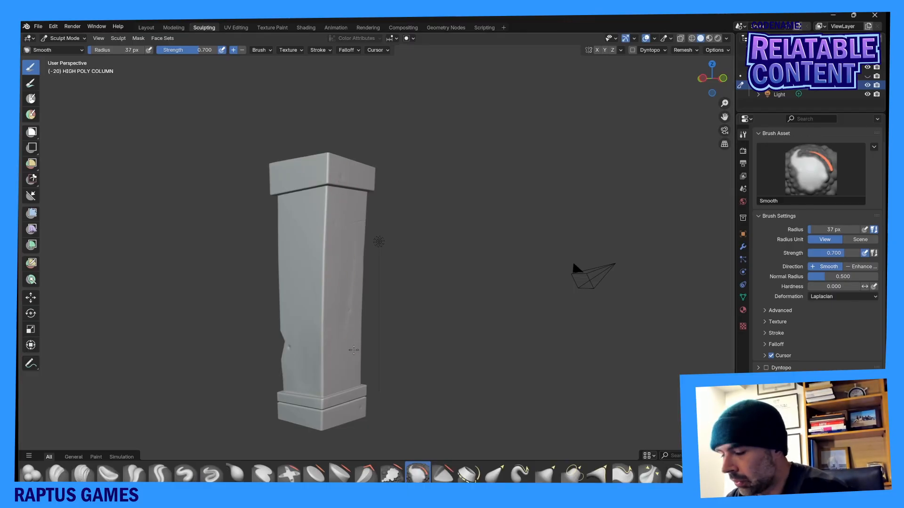
pyautogui.moveTo(354, 349); pyautogui.dragTo(398, 275, button='middle')
pyautogui.moveTo(392, 336); pyautogui.dragTo(370, 303, button='middle')
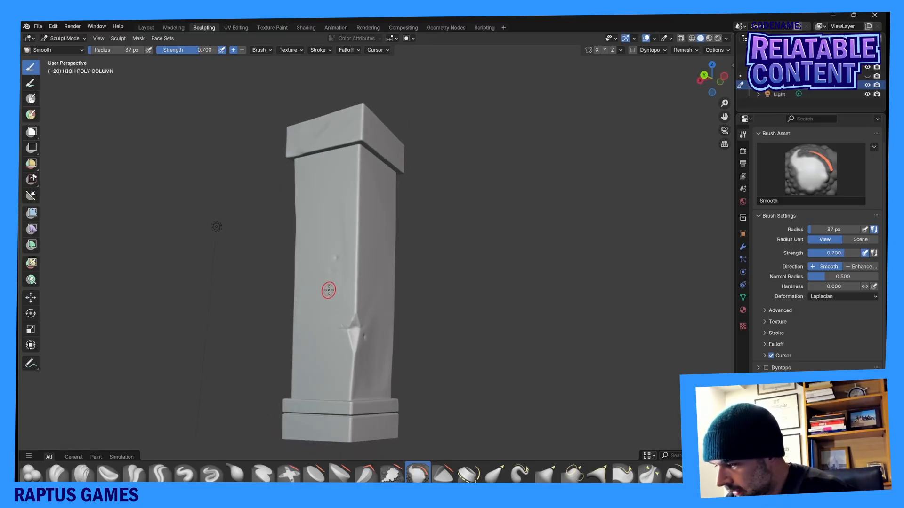
pyautogui.moveTo(393, 355); pyautogui.dragTo(373, 364, button='middle')
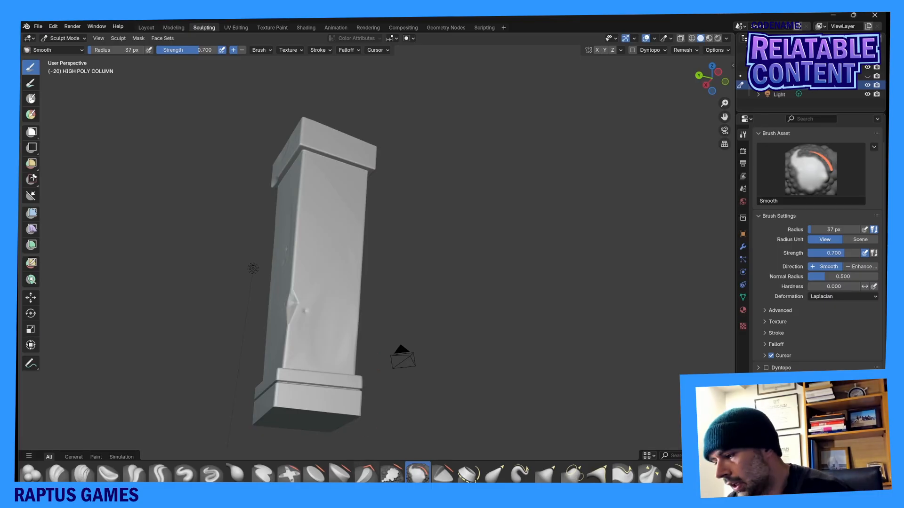
# Switch to the Scrape/Fill brush at 37 px radius and 0.700 strength for working the dented shaft faces.
pyautogui.click(366, 474)
pyautogui.click(443, 474)
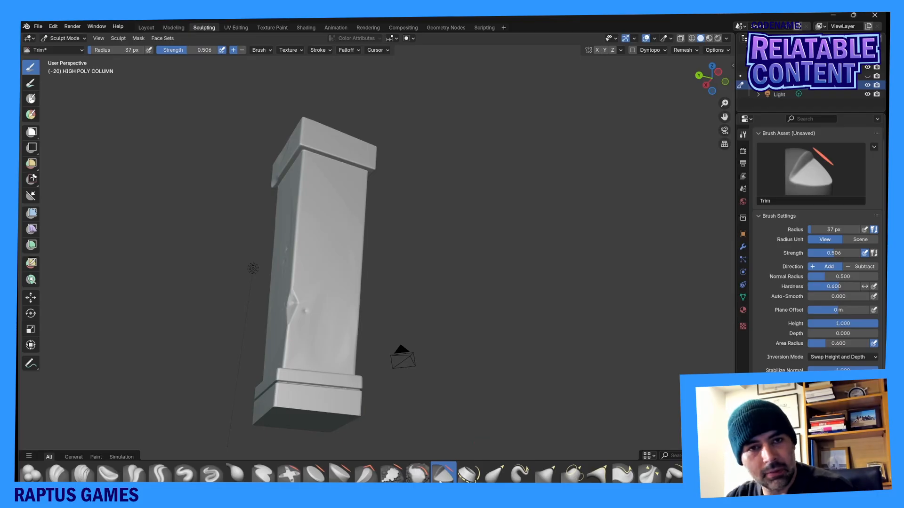
pyautogui.click(392, 474)
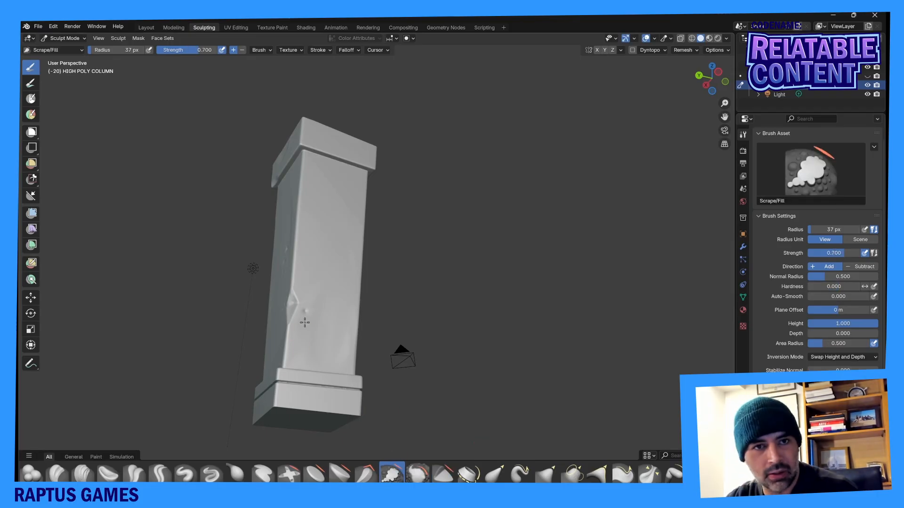
pyautogui.moveTo(354, 329); pyautogui.dragTo(324, 360, button='middle')
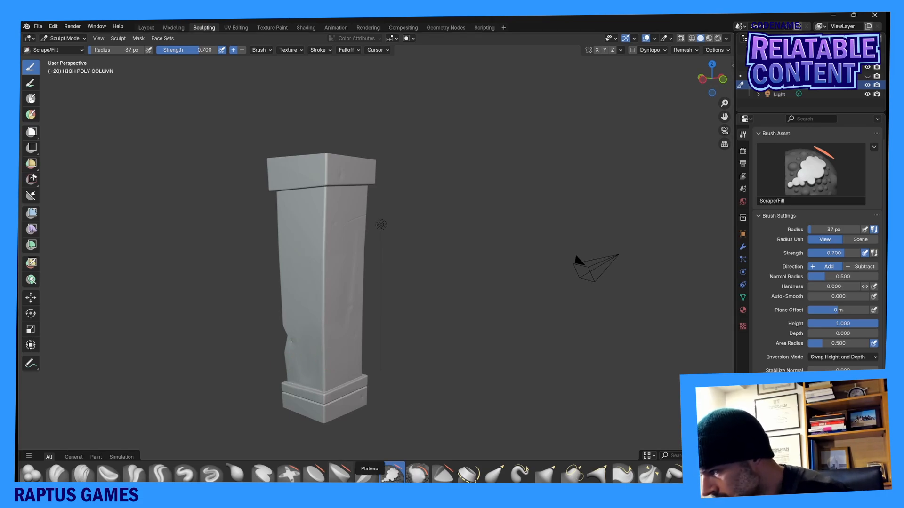
# Choose the Plateau sculpting brush for the high-poly column.
pyautogui.click(336, 476)
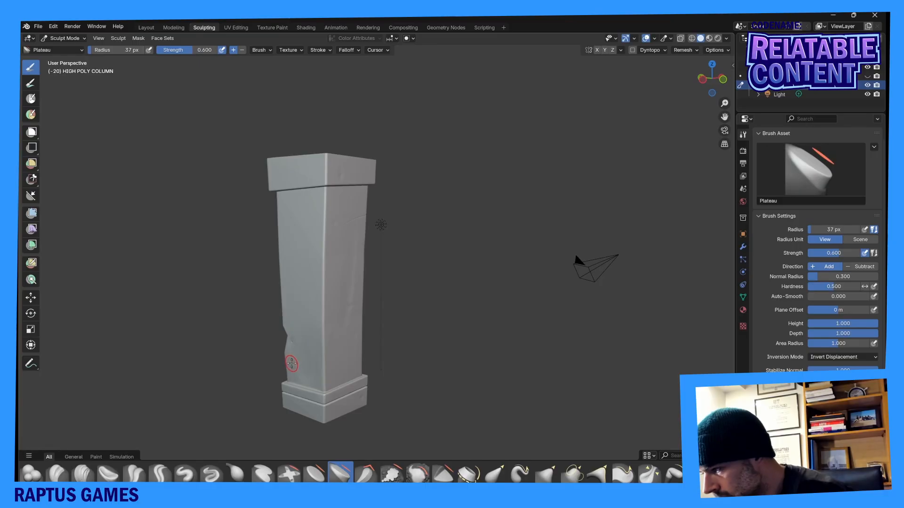
pyautogui.moveTo(298, 371); pyautogui.dragTo(299, 349, button='middle')
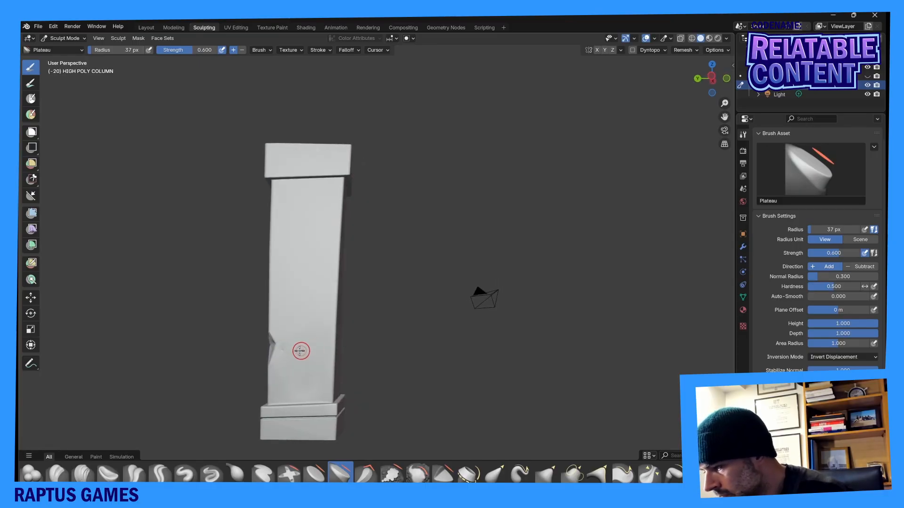
# Switch to the Modeling workspace and change the high-poly column from Edit Mode to Object Mode.
pyautogui.hotkey('ctrl', 'pageup')
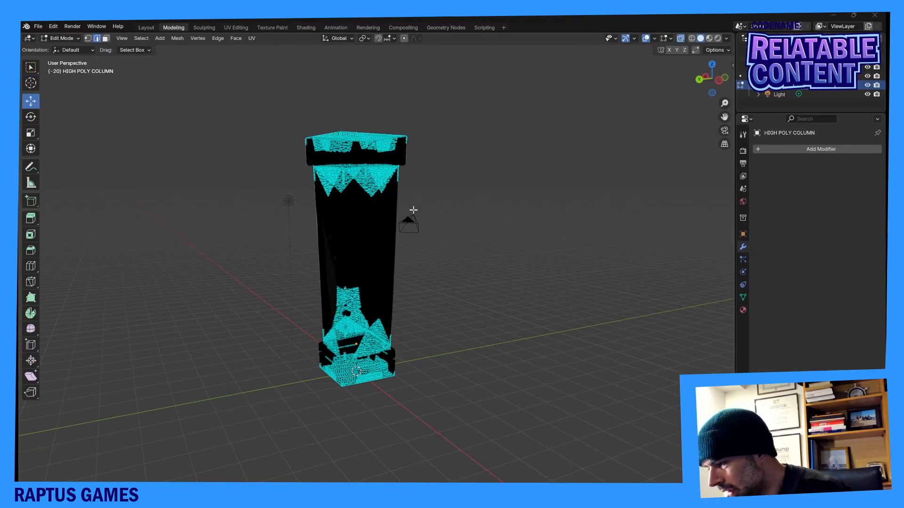
pyautogui.moveTo(414, 210)
pyautogui.mouseDown(button='middle')
pyautogui.moveTo(535, 214)
pyautogui.moveTo(422, 216)
pyautogui.mouseUp(button='middle')
pyautogui.scroll(3, 421, 215)
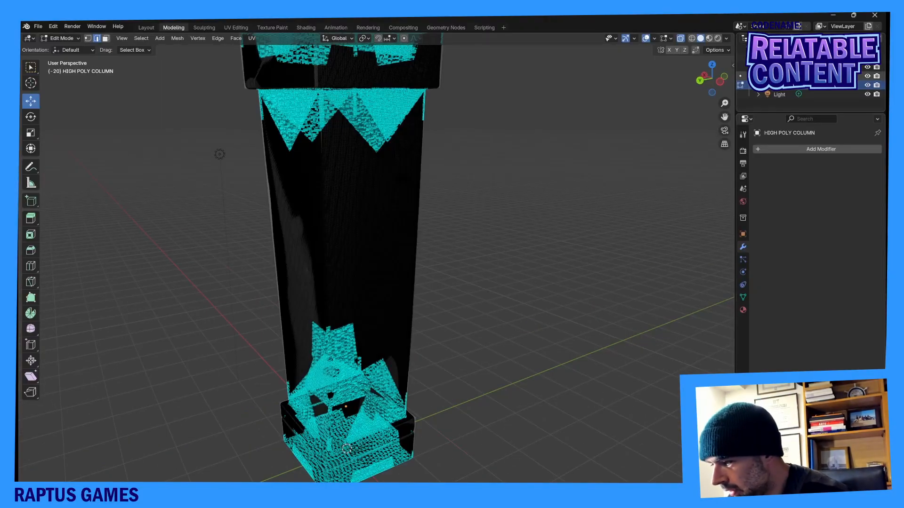
pyautogui.click(121, 39)
pyautogui.click(61, 38)
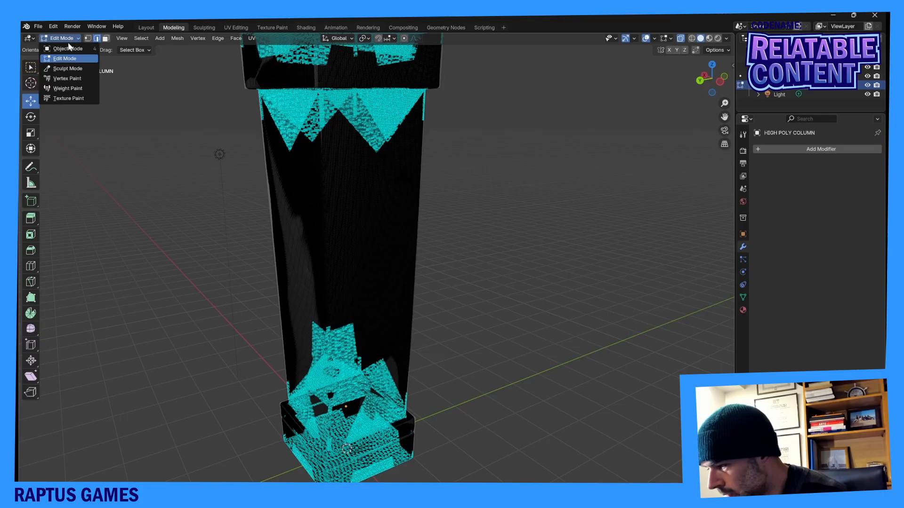
pyautogui.click(66, 49)
# Select the low-poly COLUMN and toggle its viewport visibility to compare it with the high-poly version, leaving COLUMN hidden.
pyautogui.moveTo(643, 207); pyautogui.dragTo(601, 210, button='middle')
pyautogui.scroll(5, 549, 196)
pyautogui.moveTo(538, 193); pyautogui.dragTo(323, 200, button='middle')
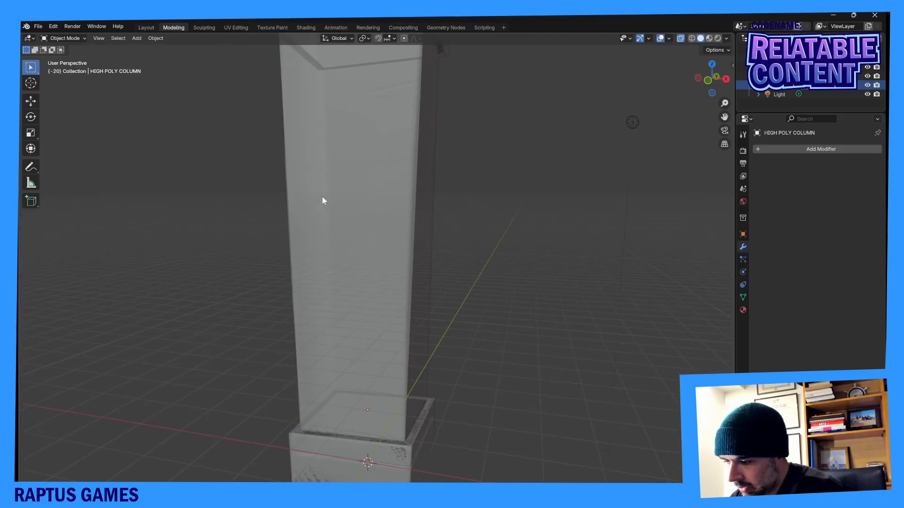
pyautogui.click(406, 204)
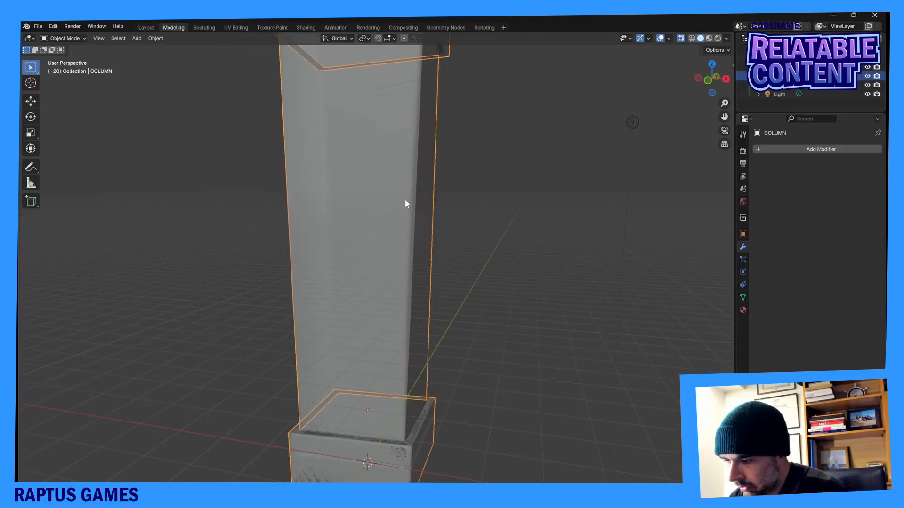
pyautogui.click(868, 78)
pyautogui.click(868, 78)
pyautogui.click(868, 77)
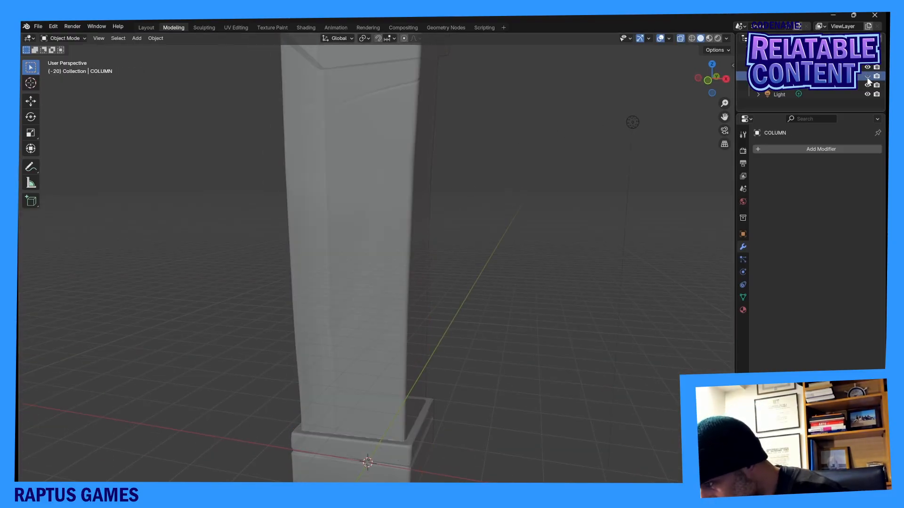
pyautogui.click(867, 77)
pyautogui.click(867, 78)
pyautogui.click(868, 77)
pyautogui.click(868, 78)
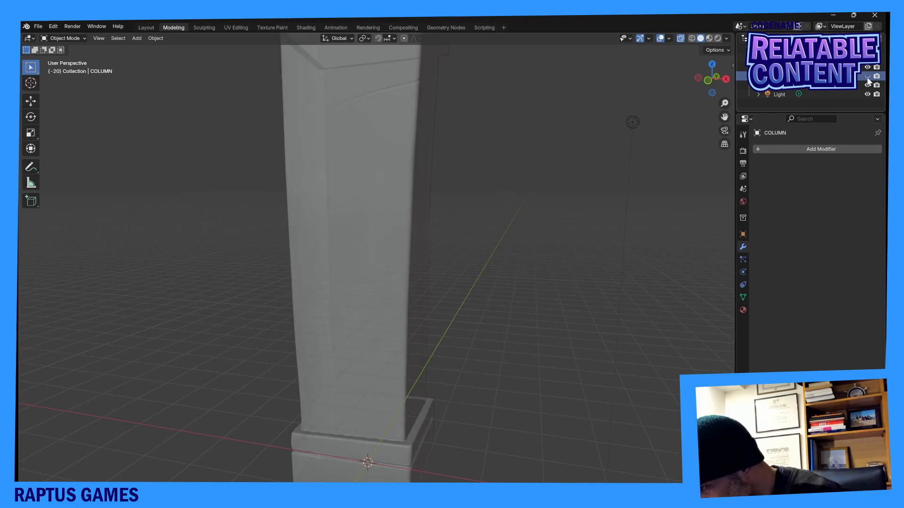
# Compare the low-poly COLUMN with the sculpted column by toggling COLUMN's visibility and viewing the pillar from several angles.
pyautogui.scroll(-3, 590, 253)
pyautogui.scroll(4, 494, 290)
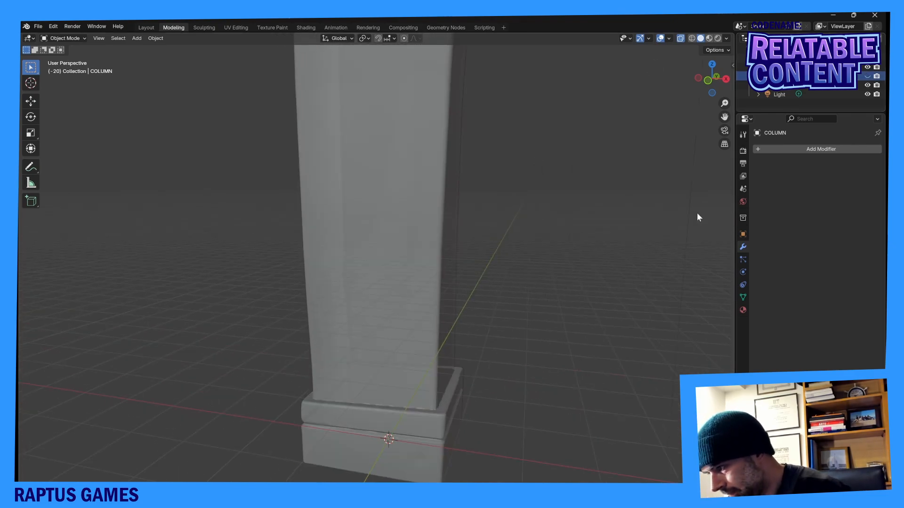
pyautogui.click(868, 76)
pyautogui.click(868, 77)
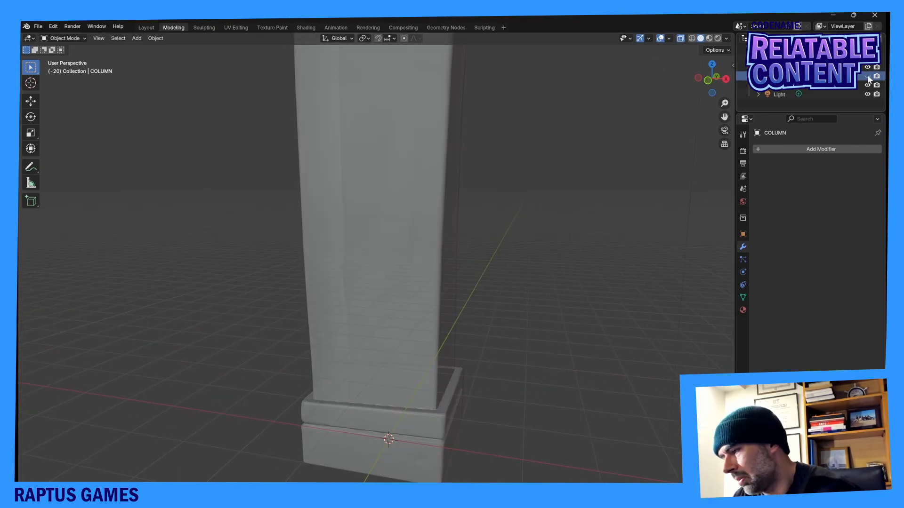
pyautogui.scroll(-3, 610, 176)
pyautogui.moveTo(610, 175); pyautogui.dragTo(456, 222, button='middle')
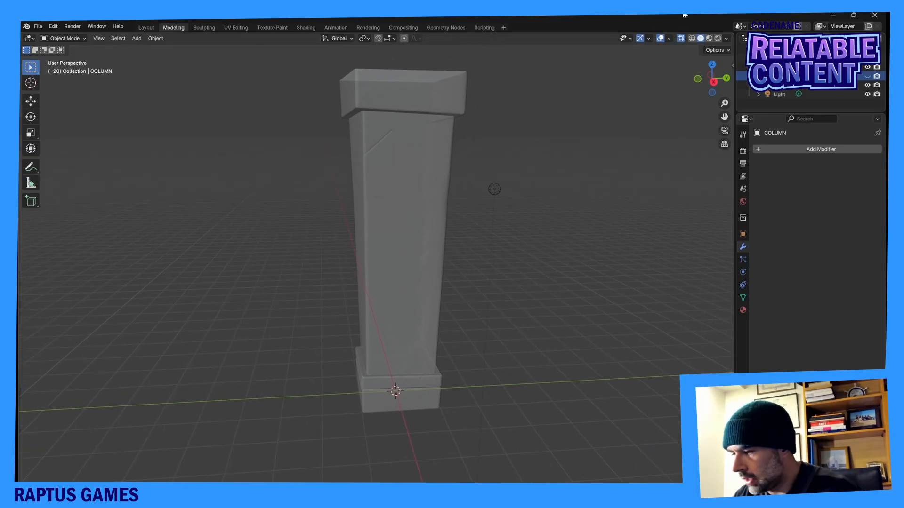
pyautogui.click(867, 77)
pyautogui.moveTo(535, 123); pyautogui.dragTo(526, 147, button='middle')
pyautogui.click(791, 86)
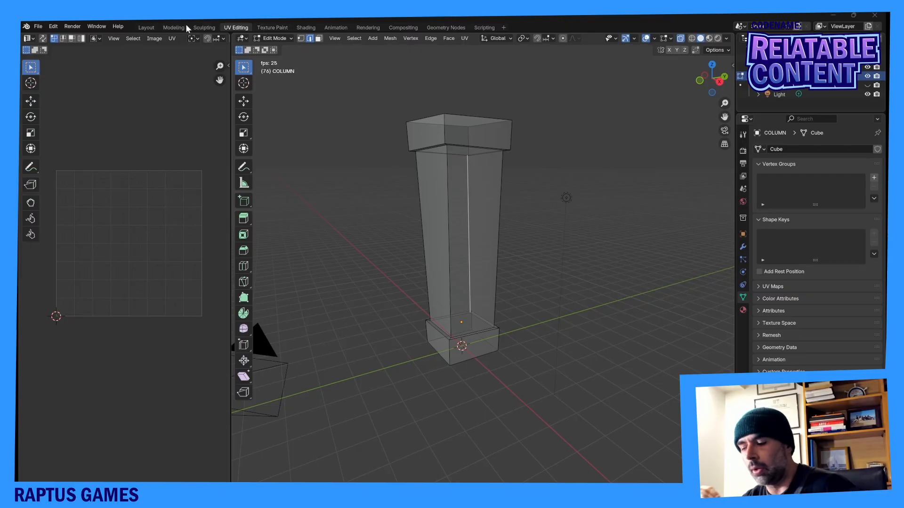
# Show the sculpted column overlapping COLUMN in the Modeling workspace and view it in the Sculpting workspace.
pyautogui.click(173, 28)
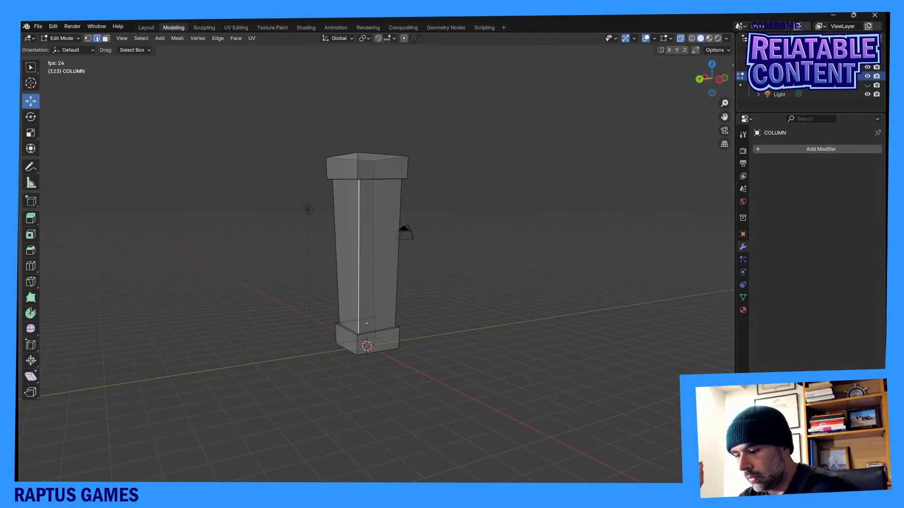
pyautogui.click(867, 85)
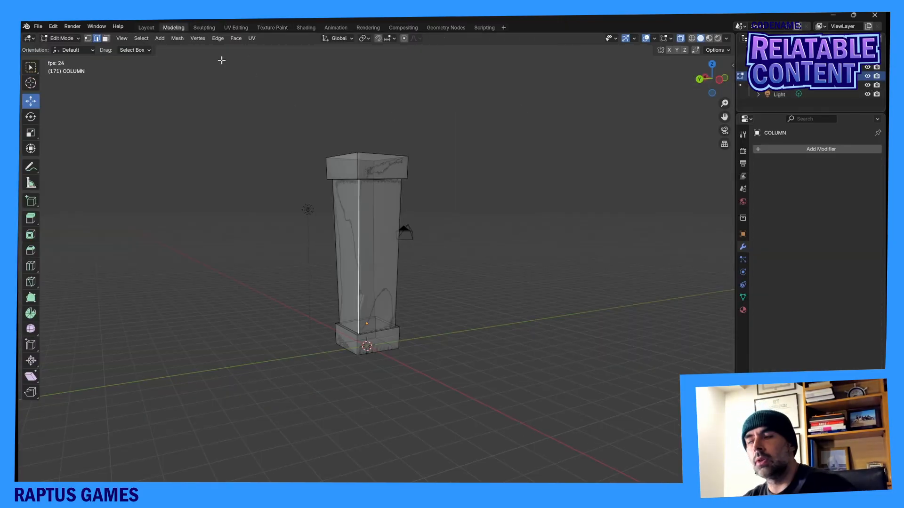
pyautogui.click(205, 28)
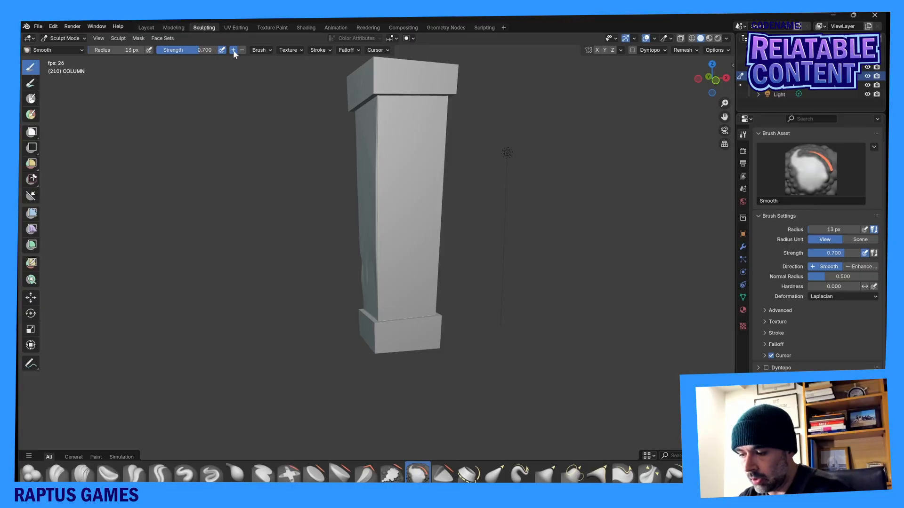
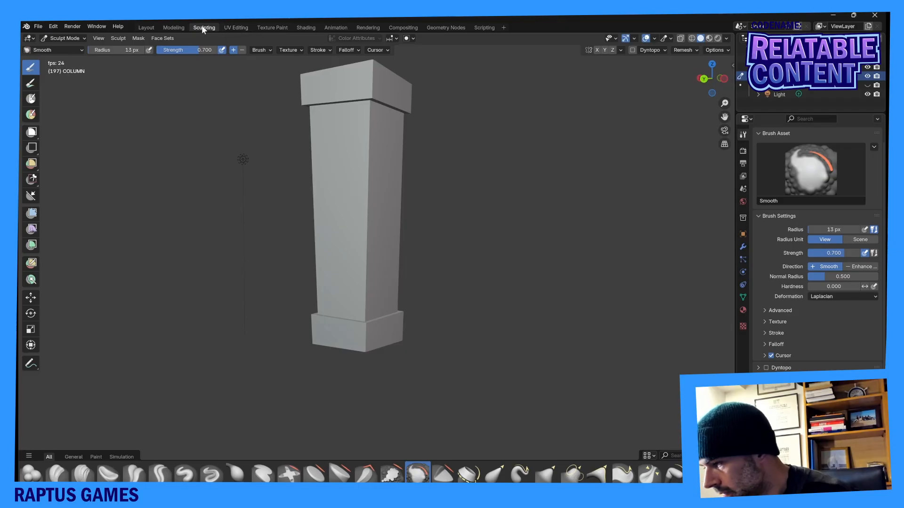
# Select the whole low-poly COLUMN mesh in the UV Editing workspace and unwrap it with Smart UV Project, angle limit 66° and island margin 0.
pyautogui.click(236, 27)
pyautogui.moveTo(393, 102)
pyautogui.mouseDown()
pyautogui.moveTo(531, 333)
pyautogui.moveTo(565, 416)
pyautogui.mouseUp()
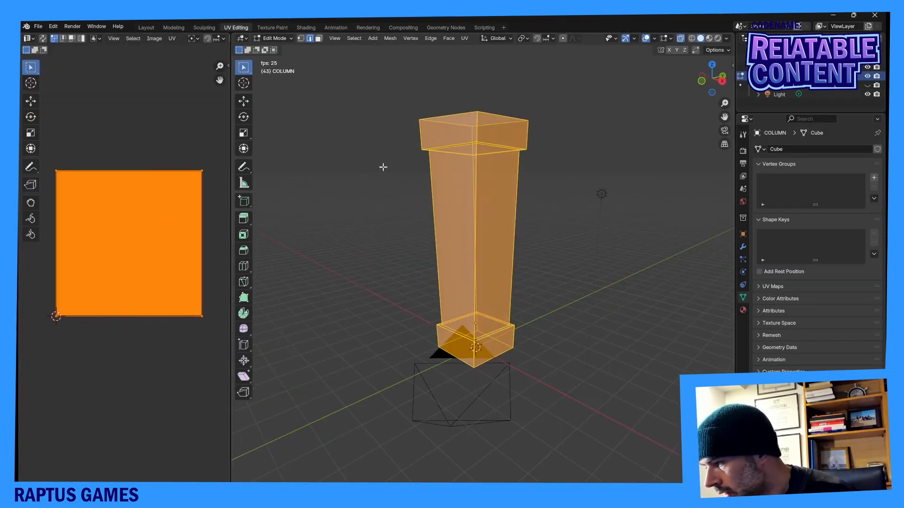
pyautogui.moveTo(474, 173); pyautogui.dragTo(375, 177, button='middle')
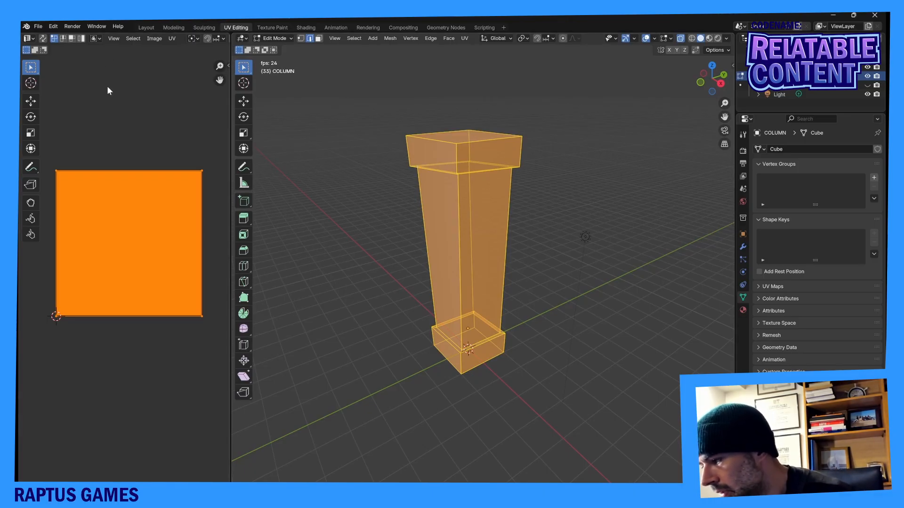
pyautogui.press('u')
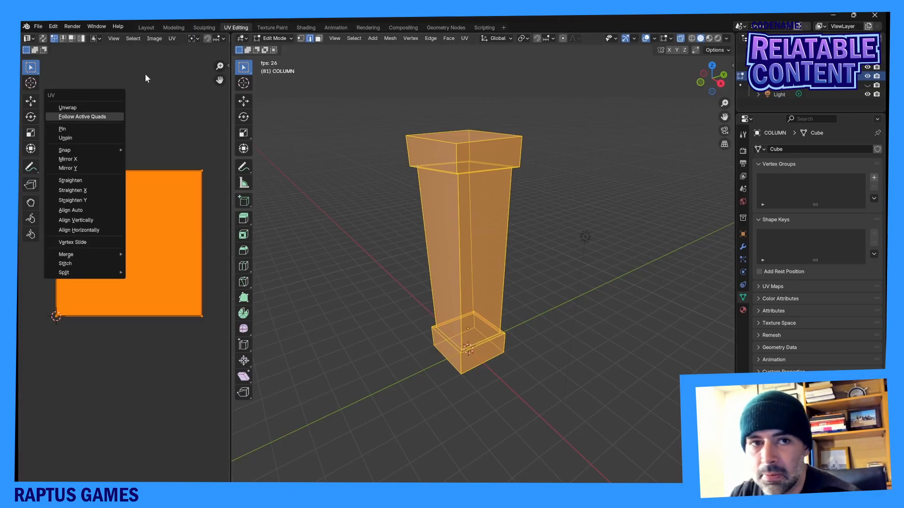
pyautogui.click(167, 39)
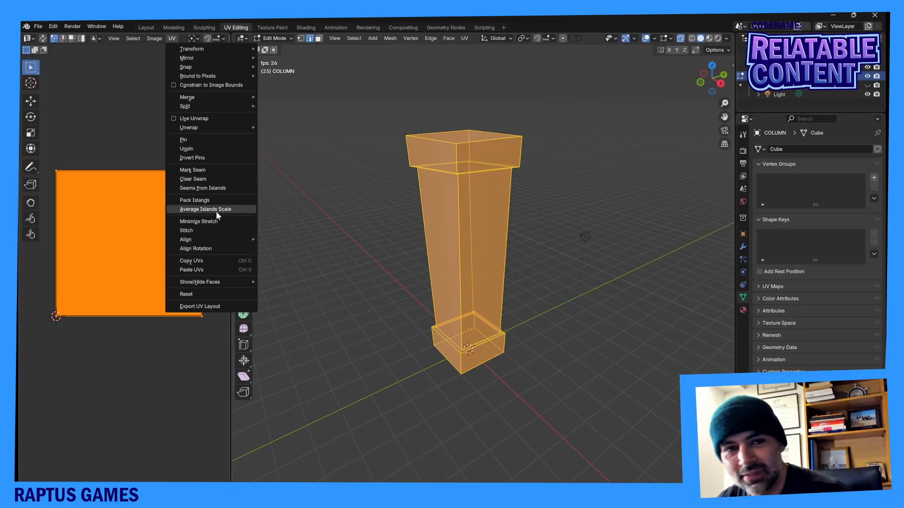
pyautogui.click(174, 40)
pyautogui.click(174, 41)
pyautogui.moveTo(200, 128)
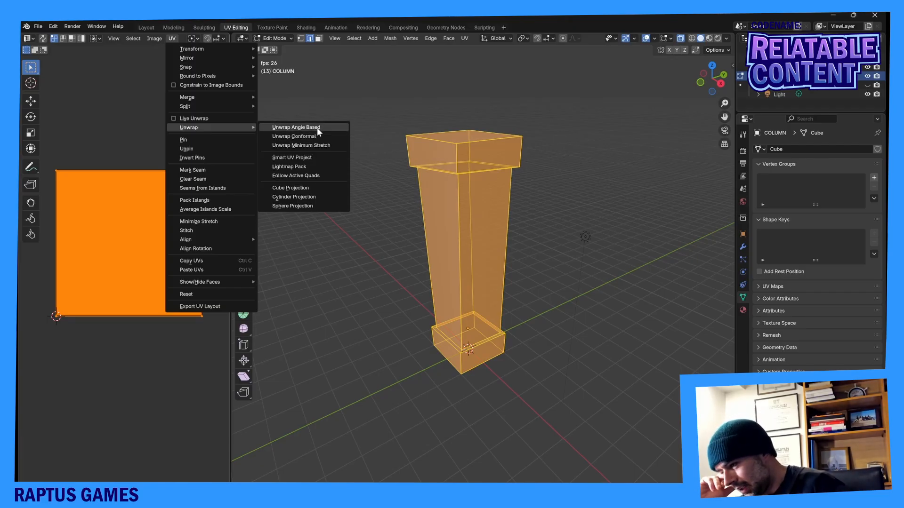
pyautogui.click(308, 155)
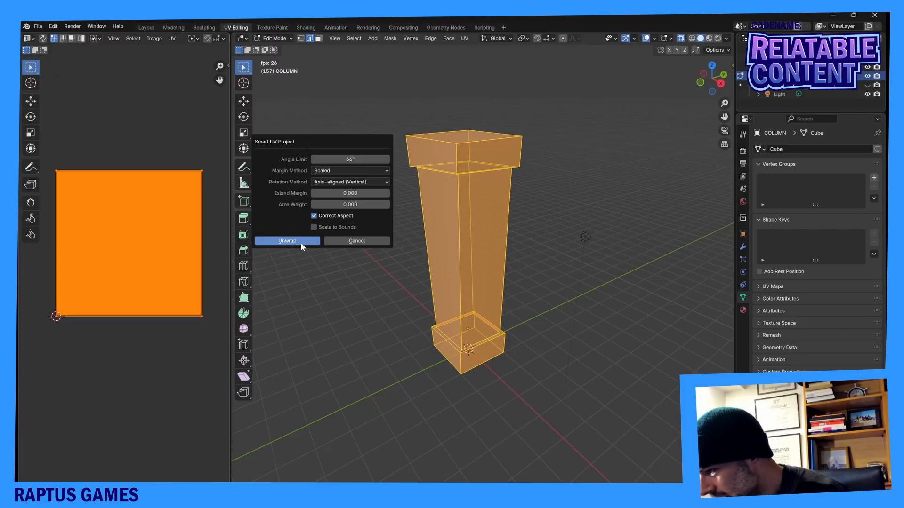
pyautogui.click(287, 241)
# Select all of the column's unwrapped UV islands in the UV layout.
pyautogui.moveTo(153, 353)
pyautogui.mouseDown(button='middle')
pyautogui.moveTo(182, 353)
pyautogui.moveTo(155, 353)
pyautogui.mouseUp(button='middle')
pyautogui.scroll(-2, 155, 353)
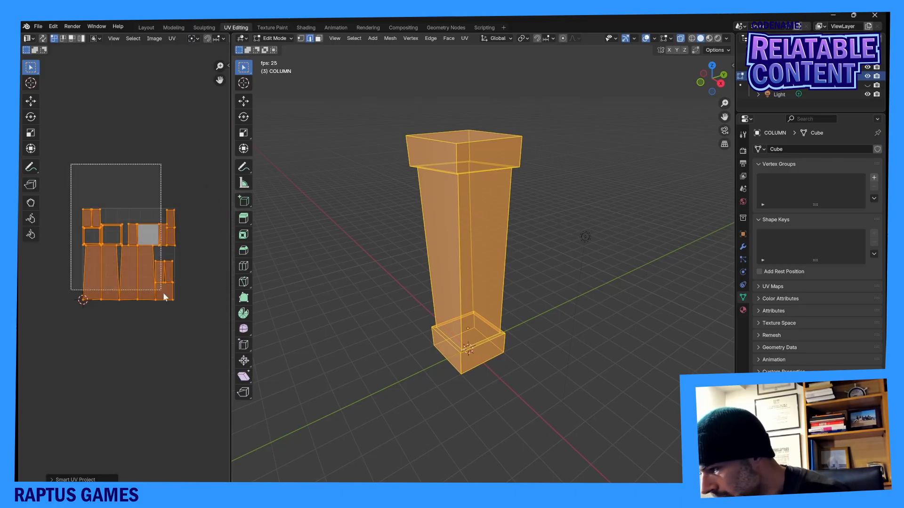
pyautogui.scroll(3, 177, 323)
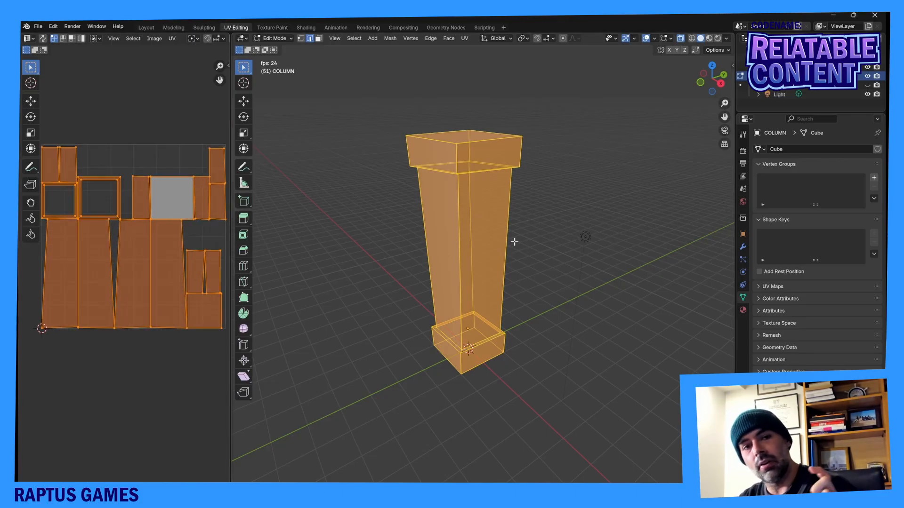
pyautogui.moveTo(168, 303); pyautogui.dragTo(144, 331, button='middle')
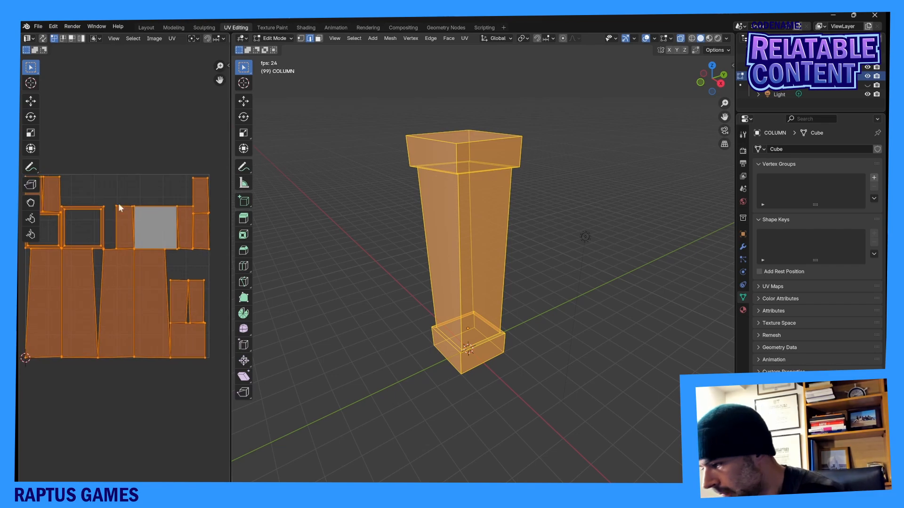
pyautogui.moveTo(125, 261); pyautogui.dragTo(156, 242, button='middle')
pyautogui.scroll(-2, 156, 243)
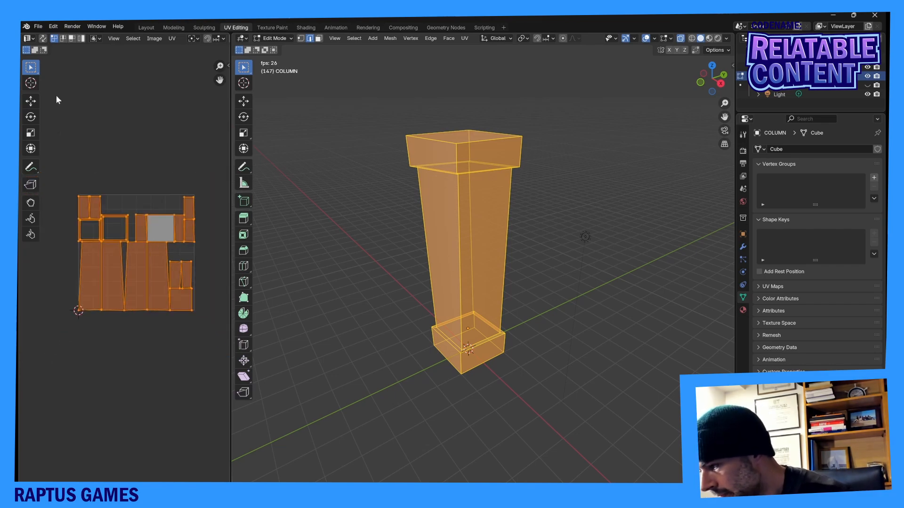
pyautogui.moveTo(42, 122); pyautogui.dragTo(220, 340)
pyautogui.rightClick(153, 255)
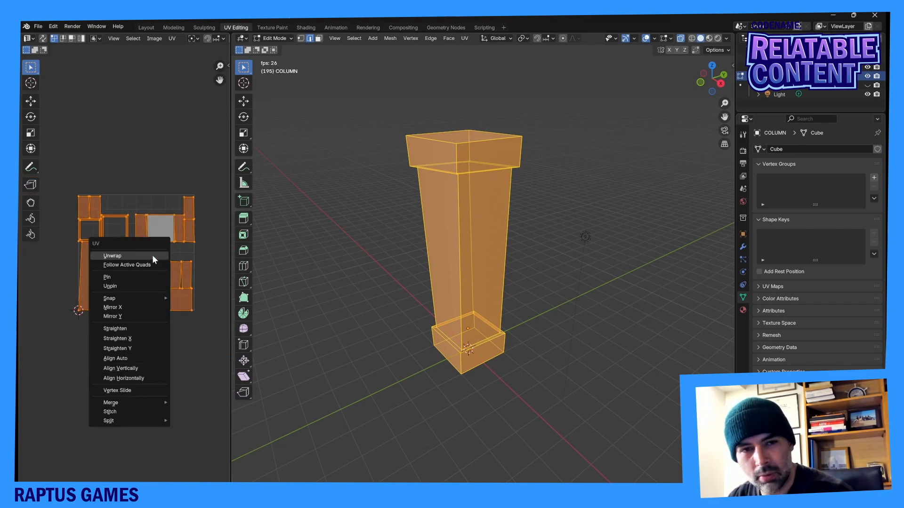
pyautogui.press('Escape')
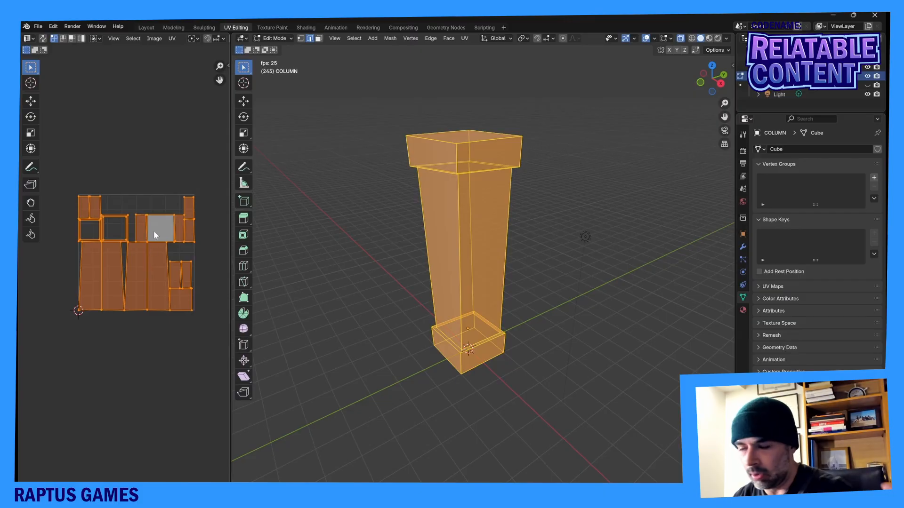
# Open the Pack Islands settings for the selected UVs and turn off Scale and Rotate.
pyautogui.click(173, 38)
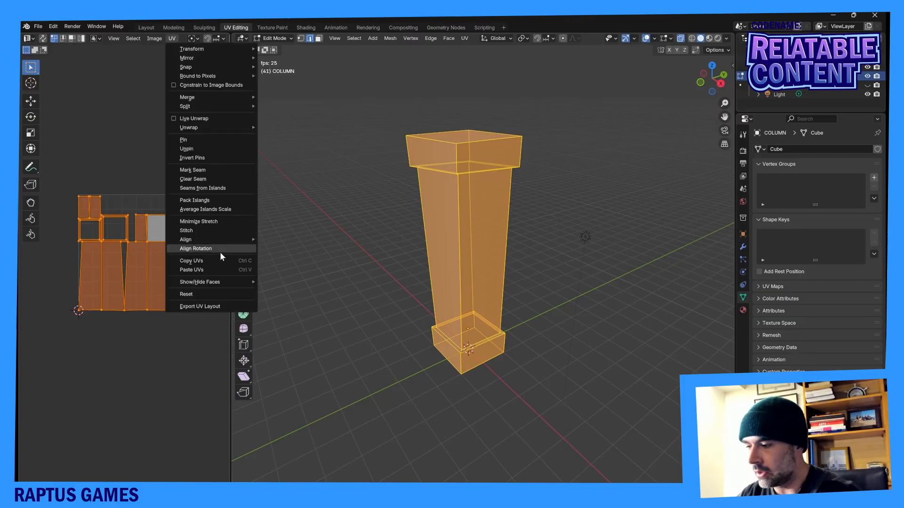
pyautogui.click(218, 200)
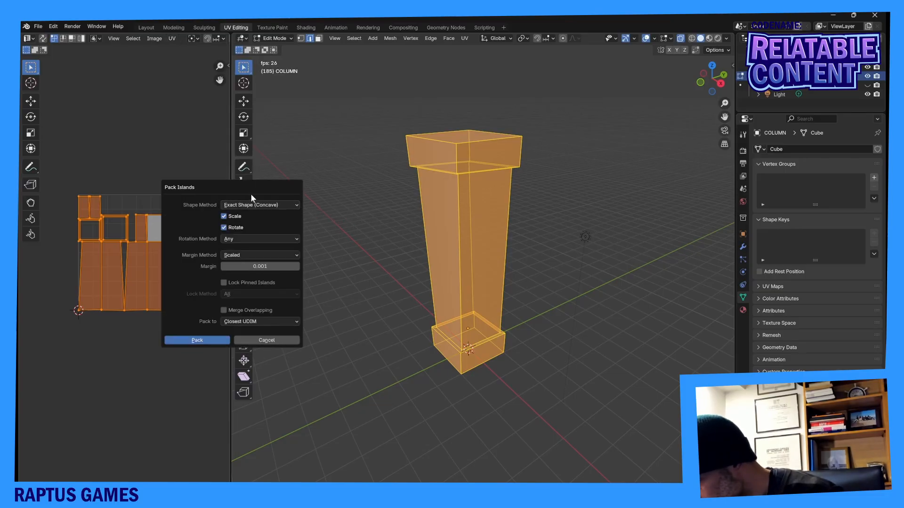
pyautogui.moveTo(258, 184); pyautogui.dragTo(344, 202)
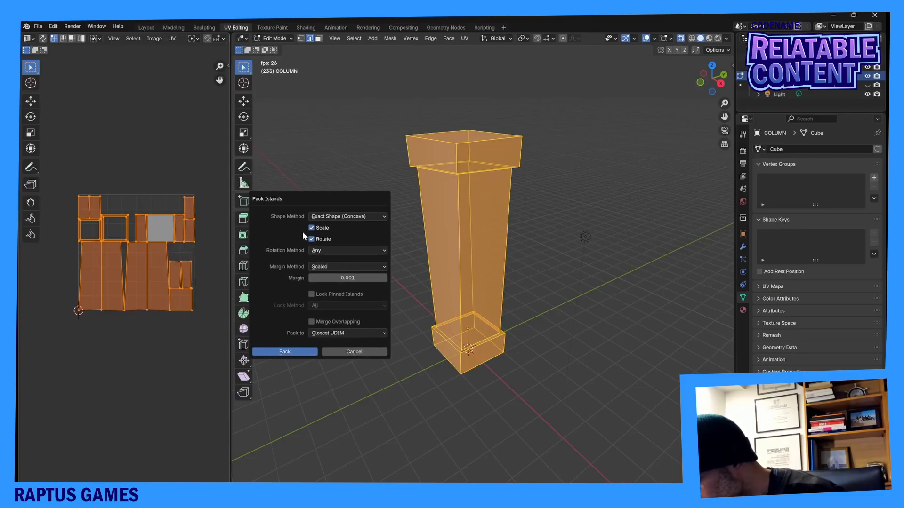
pyautogui.click(311, 228)
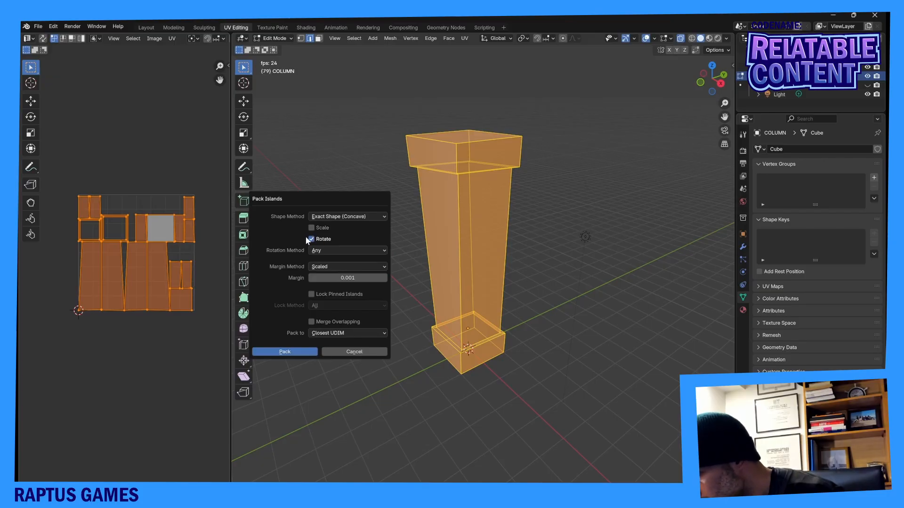
pyautogui.click(310, 239)
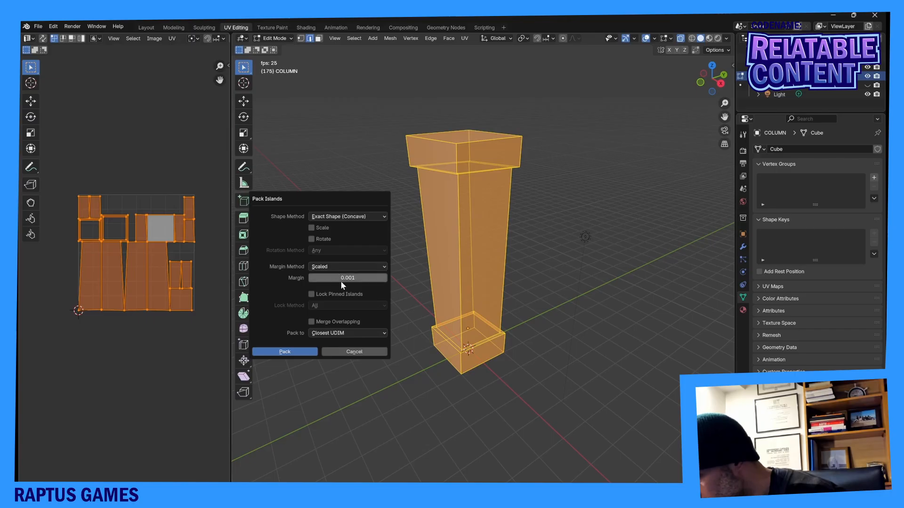
# Set the island margin to 0.002 and pack the column's UV islands.
pyautogui.click(354, 278)
pyautogui.moveTo(359, 278); pyautogui.dragTo(318, 278)
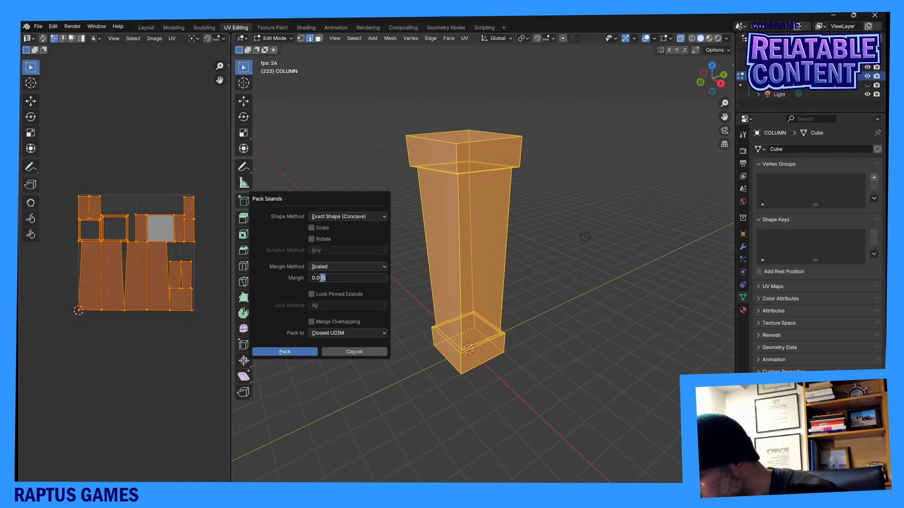
pyautogui.write('0')
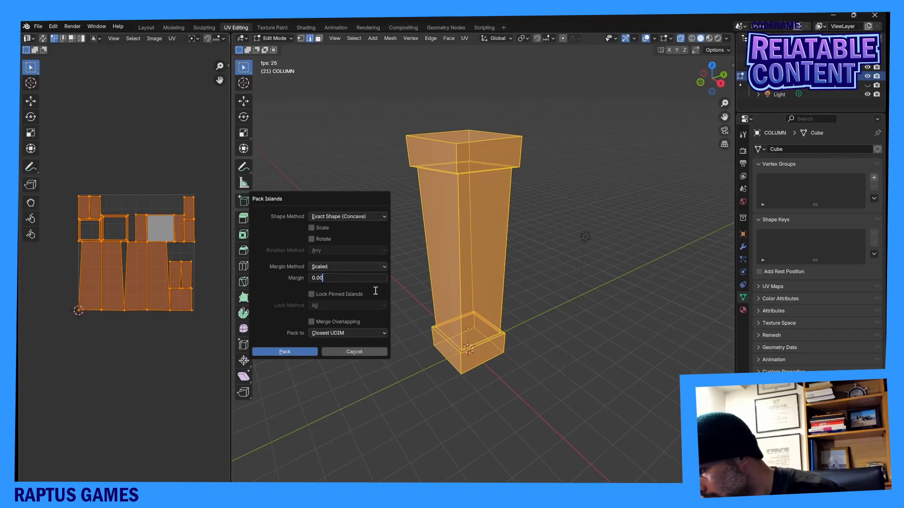
pyautogui.write('2')
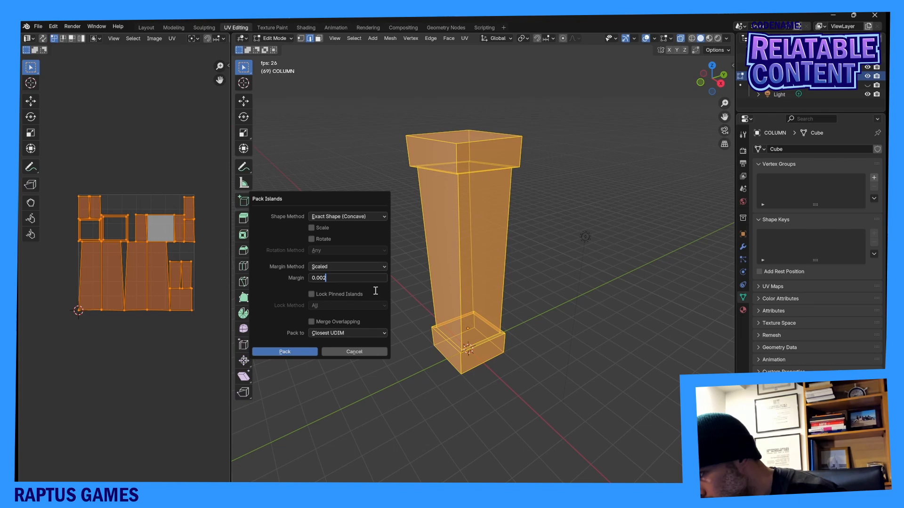
pyautogui.click(284, 352)
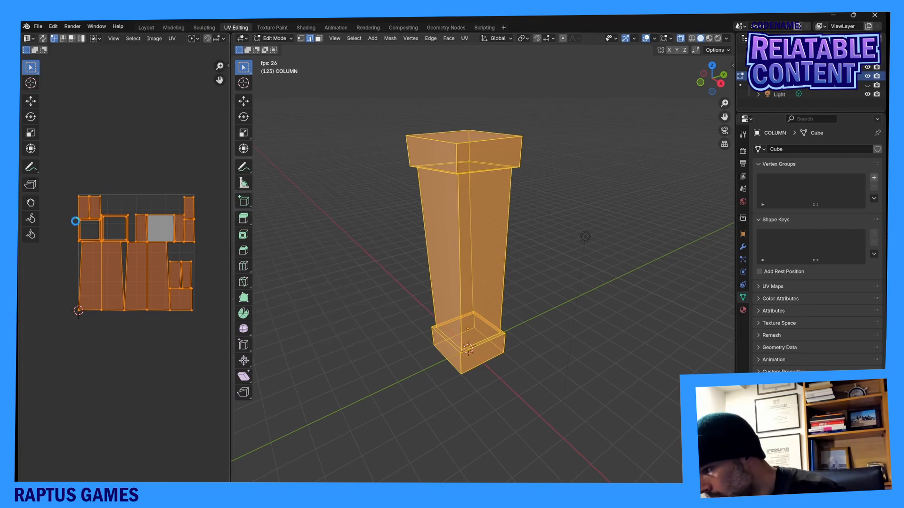
# Repack all of the column's UV islands with the Scaled margin method and a margin of 0.01.
pyautogui.scroll(4, 130, 290)
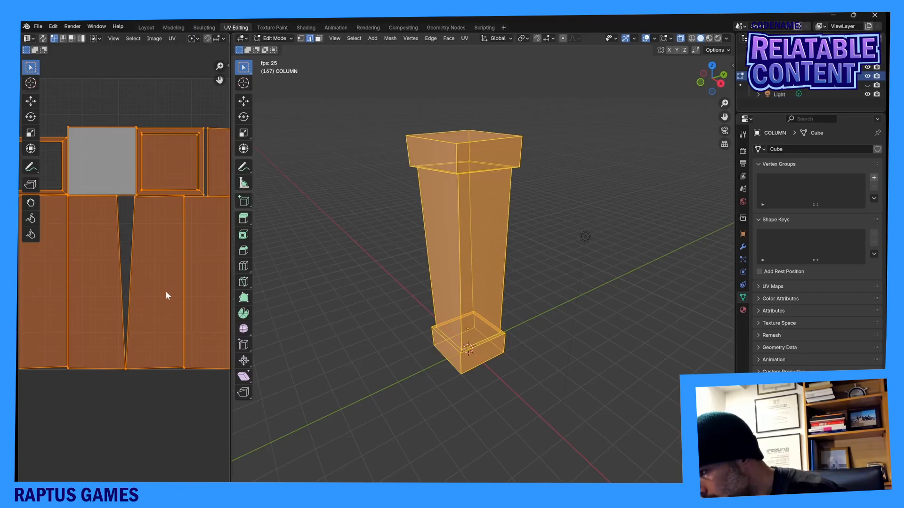
pyautogui.moveTo(152, 331); pyautogui.dragTo(85, 339, button='middle')
pyautogui.scroll(-3, 85, 339)
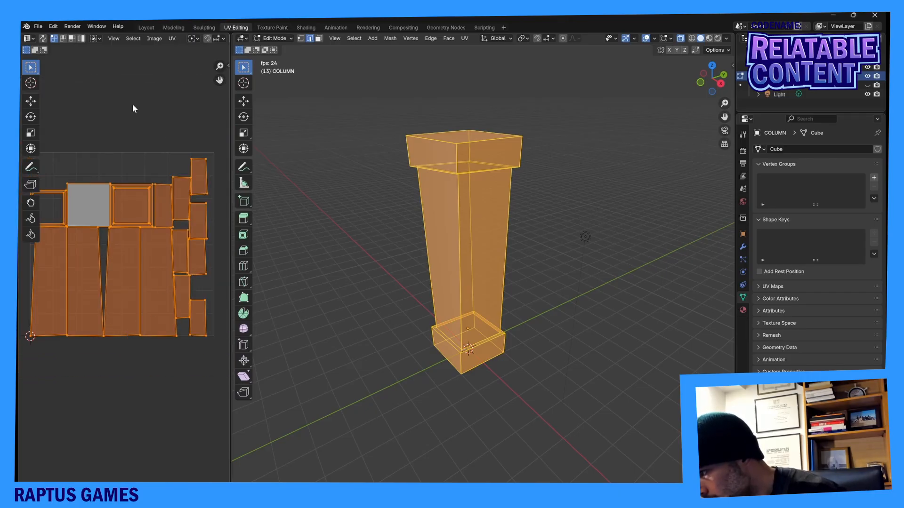
pyautogui.click(172, 39)
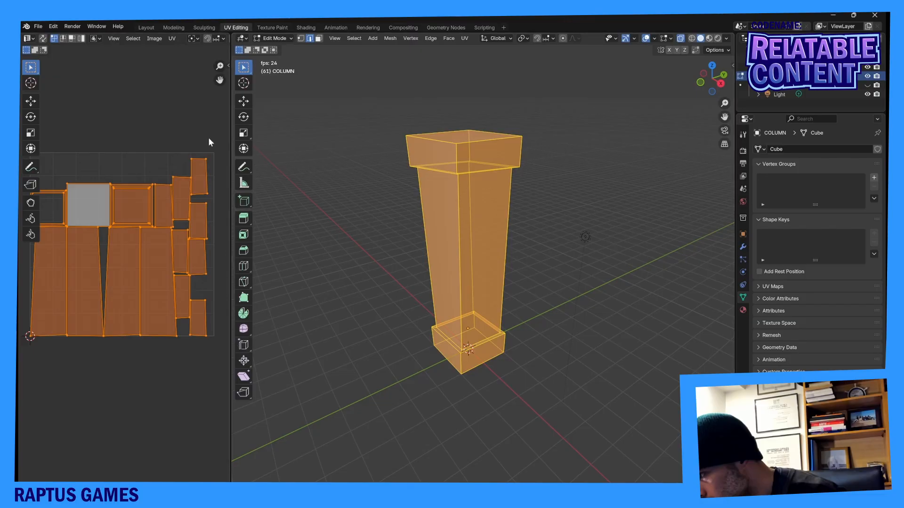
pyautogui.click(174, 38)
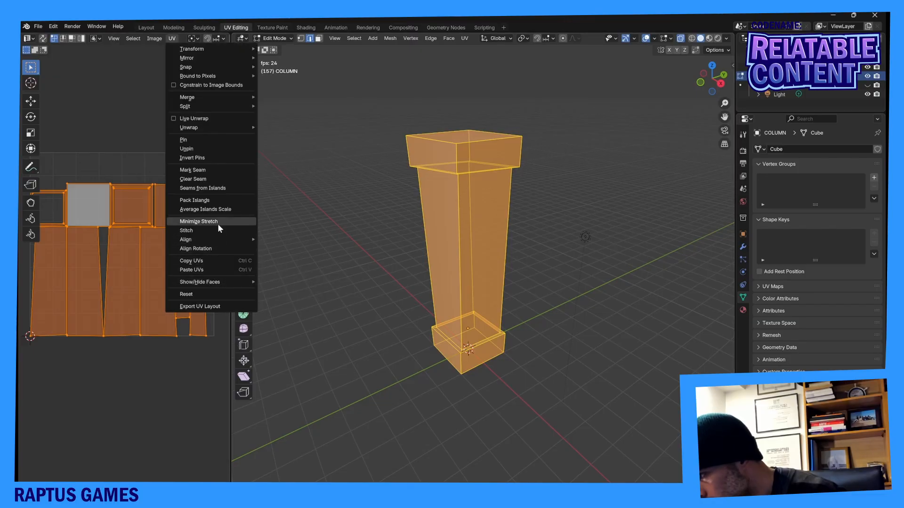
pyautogui.click(218, 199)
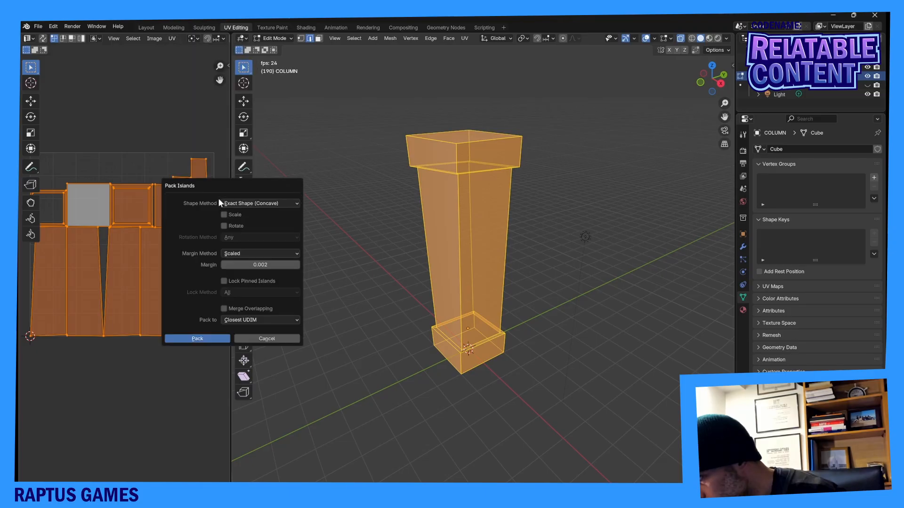
pyautogui.click(270, 252)
pyautogui.click(267, 253)
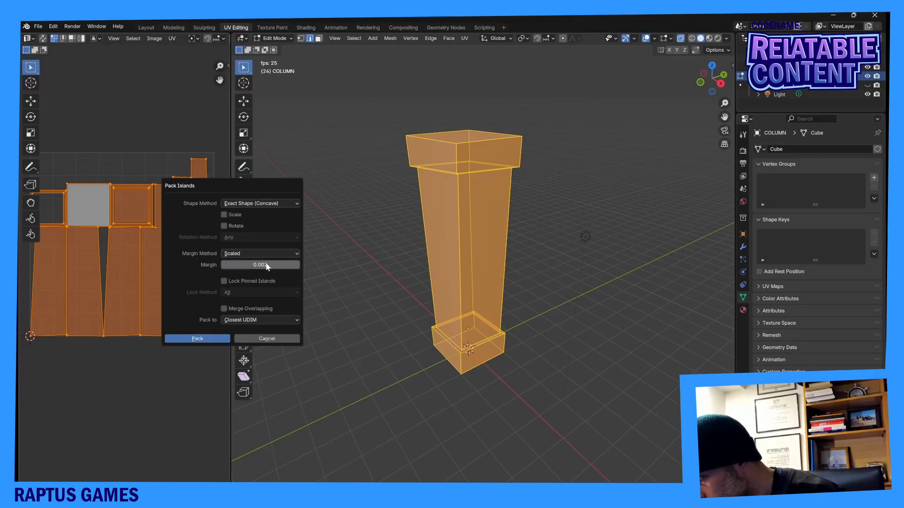
pyautogui.click(257, 265)
pyautogui.click(234, 265)
pyautogui.press('BackSpace')
pyautogui.press('BackSpace')
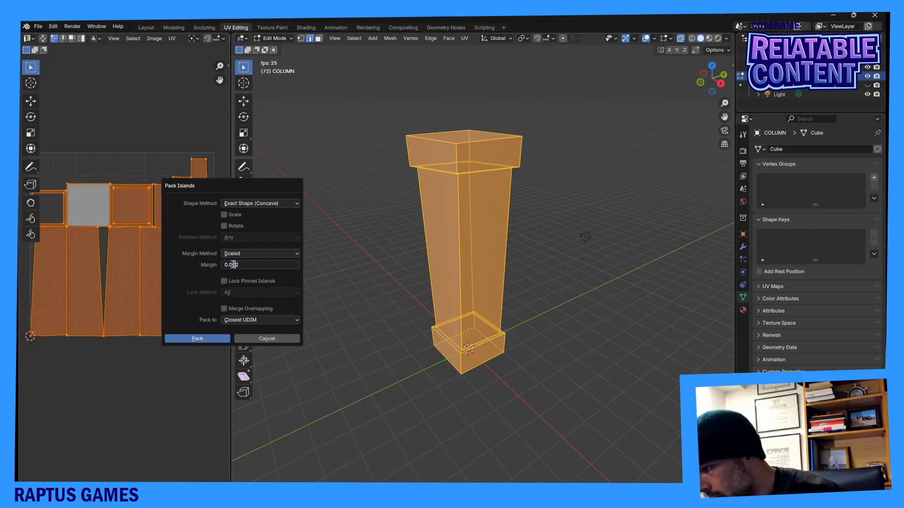
pyautogui.write('1')
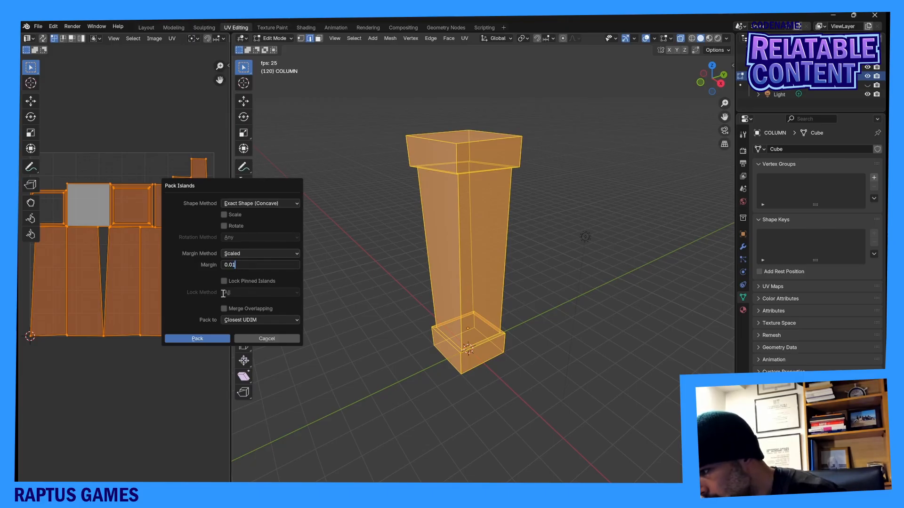
pyautogui.hotkey('shift', 'Left')
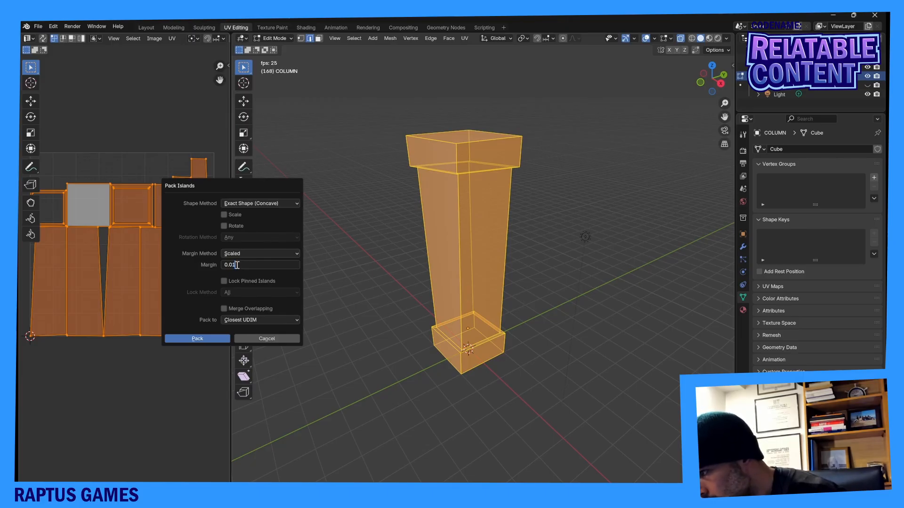
pyautogui.click(214, 339)
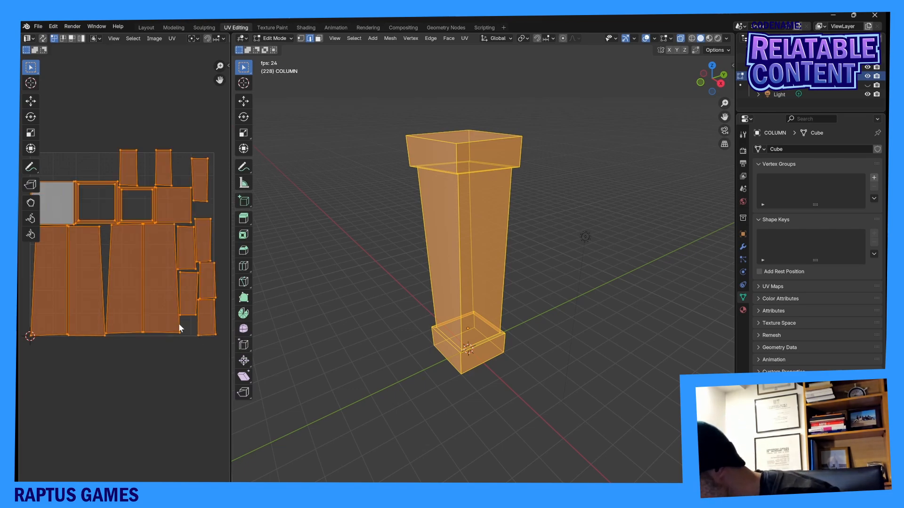
# Repack the column's UV islands with the margin increased to 0.1.
pyautogui.scroll(2, 182, 324)
pyautogui.moveTo(182, 323); pyautogui.dragTo(116, 349, button='middle')
pyautogui.scroll(-3, 101, 324)
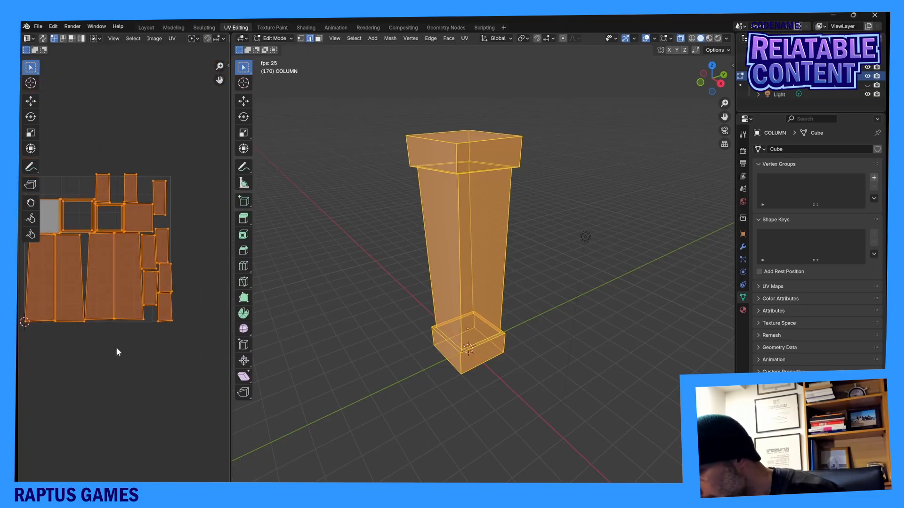
pyautogui.scroll(-1, 117, 353)
pyautogui.click(172, 39)
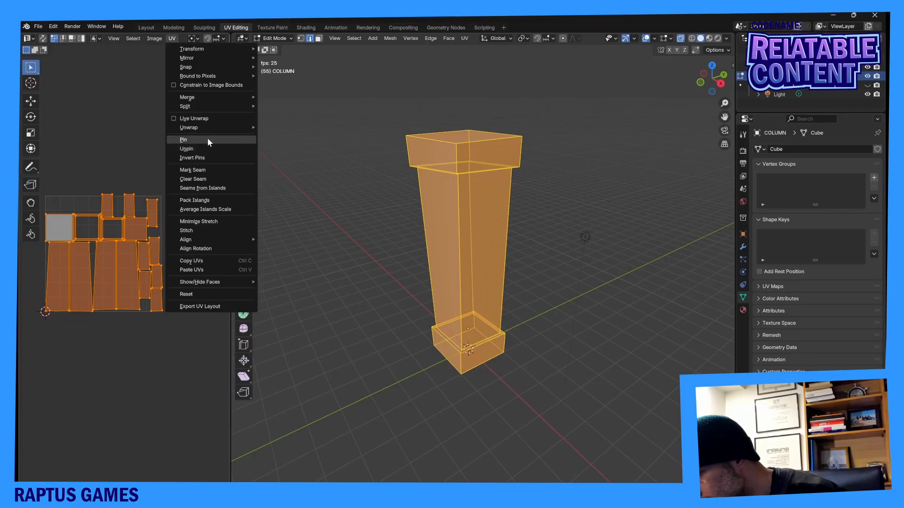
pyautogui.click(212, 202)
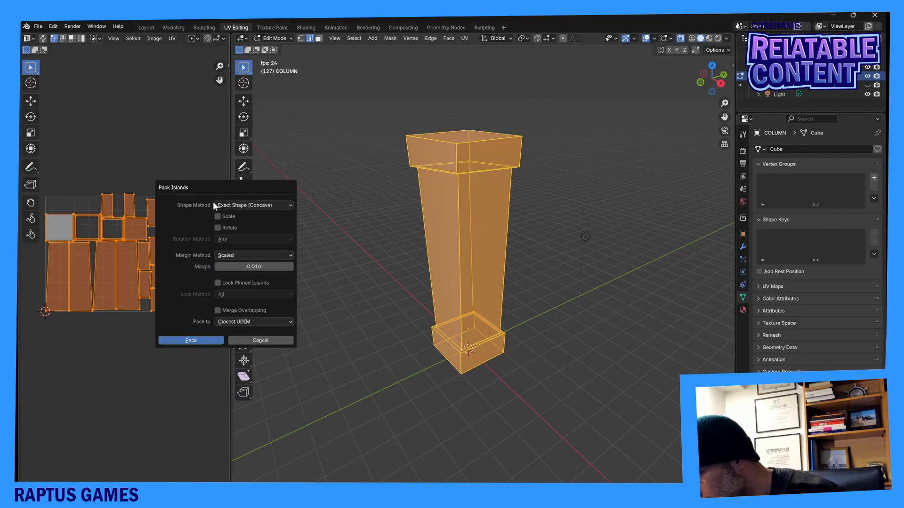
pyautogui.click(263, 267)
pyautogui.click(223, 267)
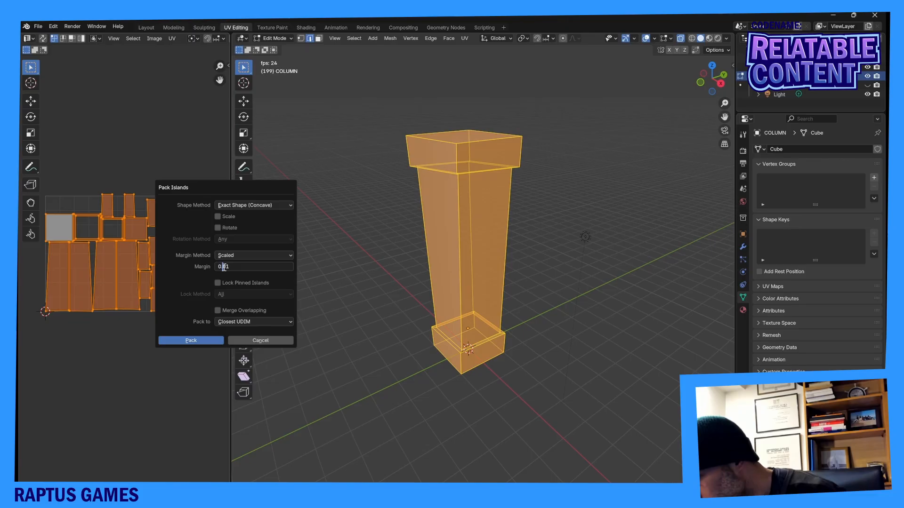
pyautogui.press('BackSpace')
pyautogui.click(209, 341)
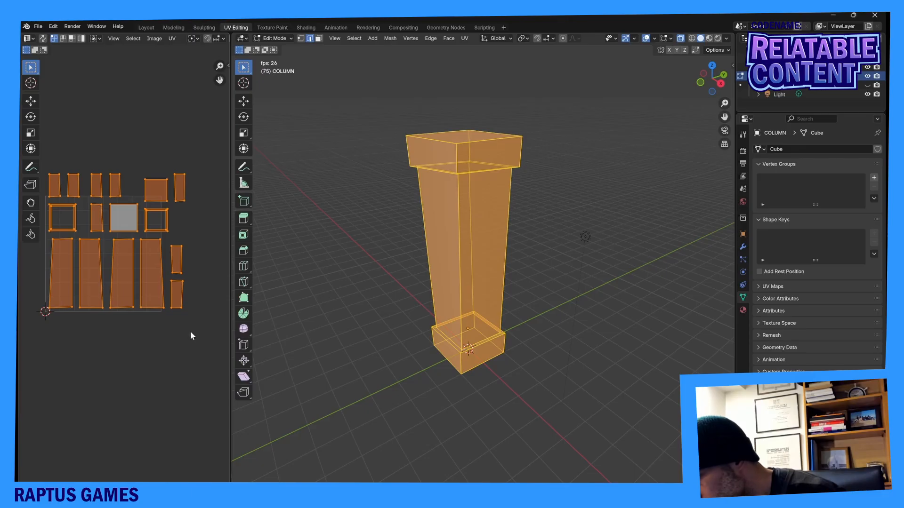
# Scale all of the column's UV islands down uniformly to about 0.82.
pyautogui.scroll(-2, 160, 186)
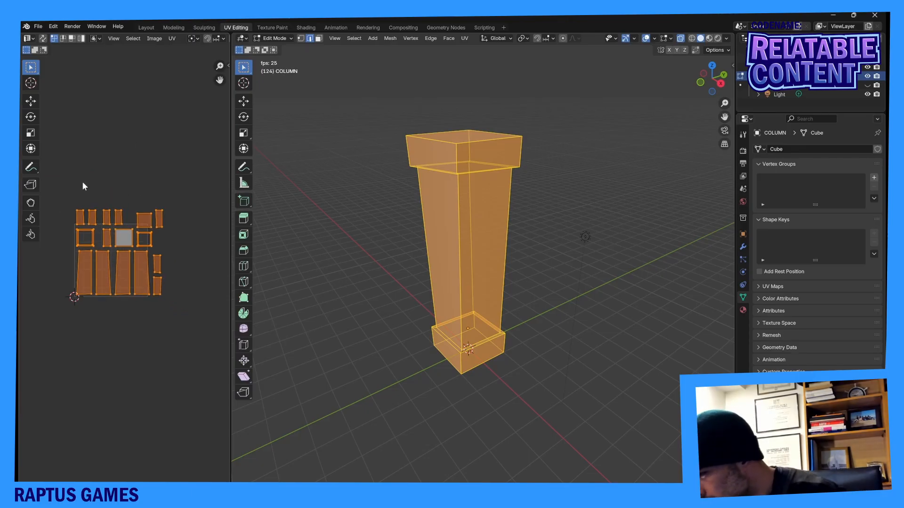
pyautogui.moveTo(74, 185); pyautogui.dragTo(184, 309)
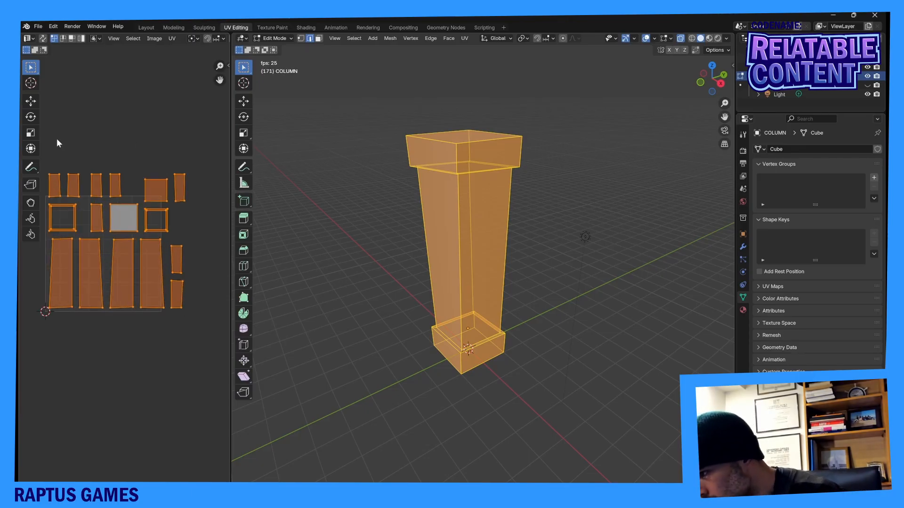
pyautogui.click(31, 133)
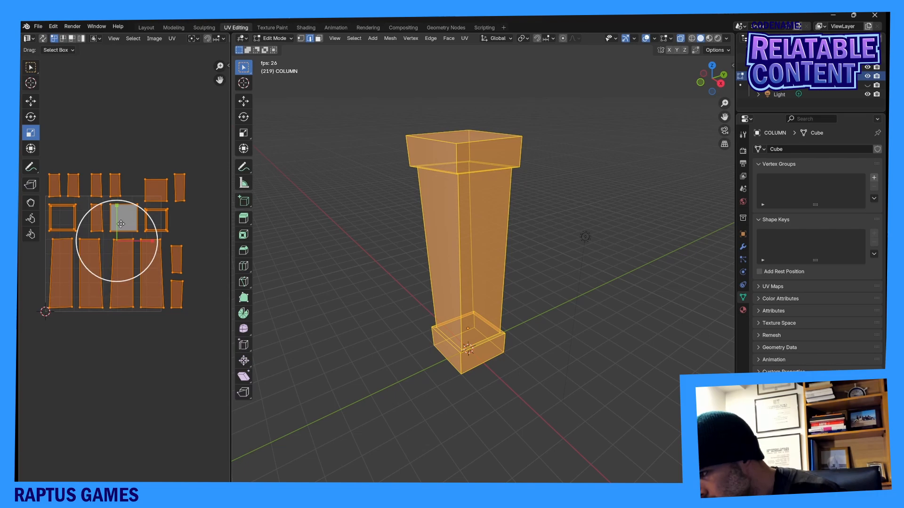
pyautogui.press('s')
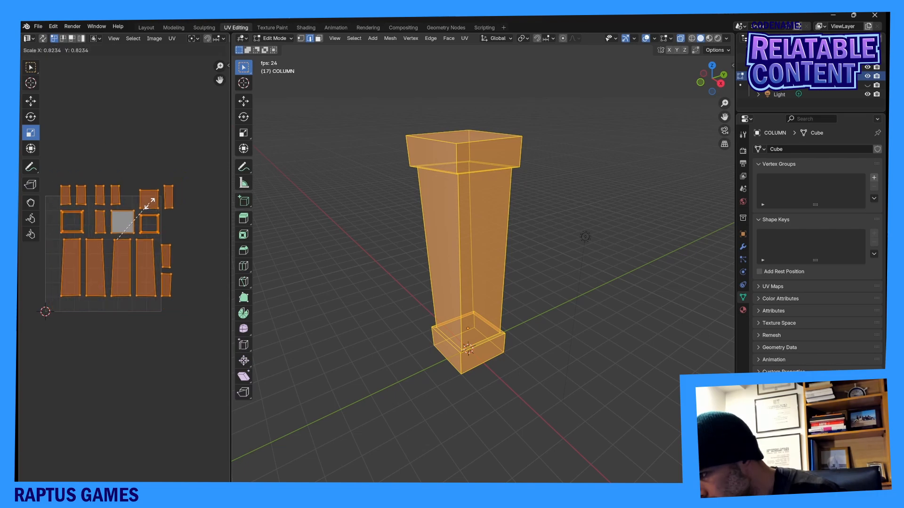
pyautogui.click(149, 203)
# Move the scaled UV islands together so that they all fit inside the UV square.
pyautogui.hotkey('shift', 'space')
pyautogui.press('g')
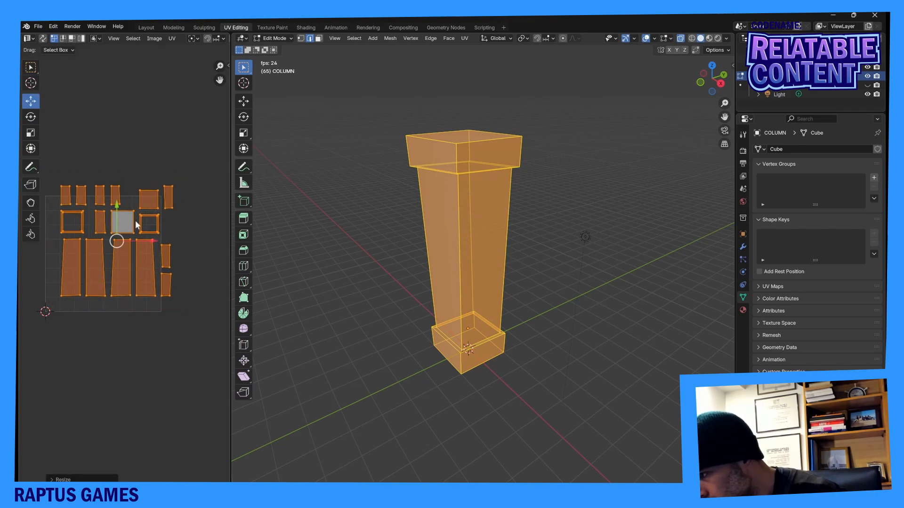
pyautogui.press('g')
pyautogui.click(121, 234)
pyautogui.press('g')
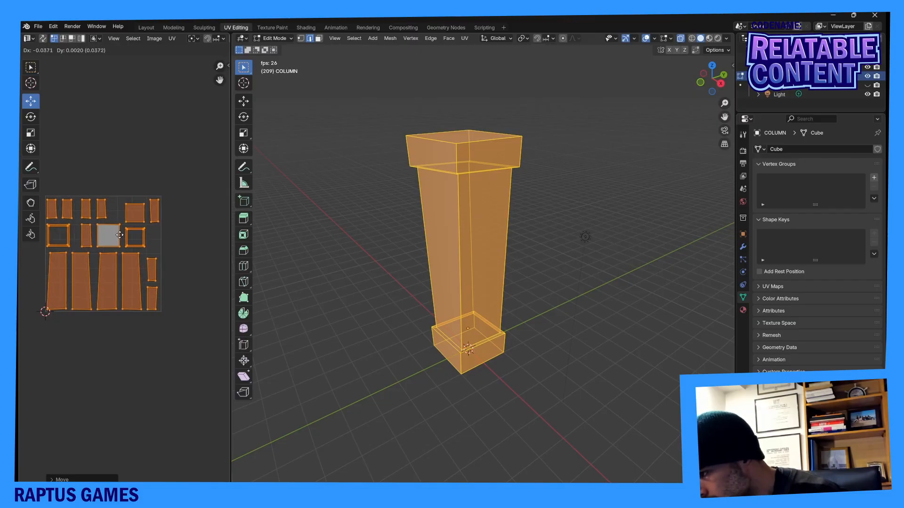
pyautogui.click(119, 235)
# Turn on UV sync selection in face mode and select the column's top face through its UV island.
pyautogui.click(106, 233)
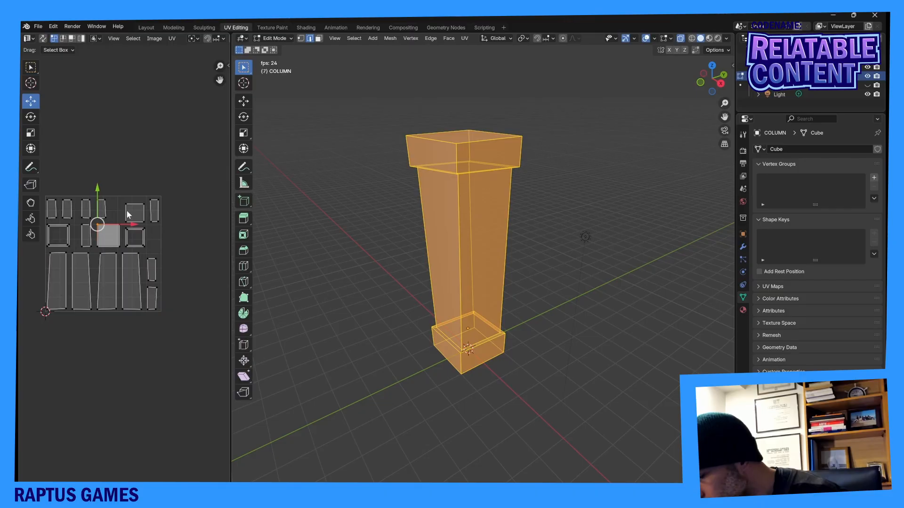
pyautogui.click(42, 38)
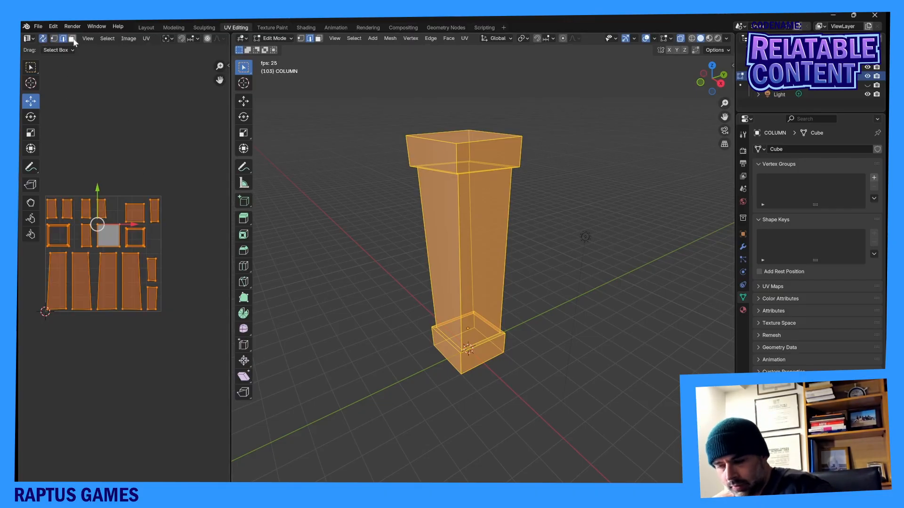
pyautogui.press('3')
pyautogui.click(108, 236)
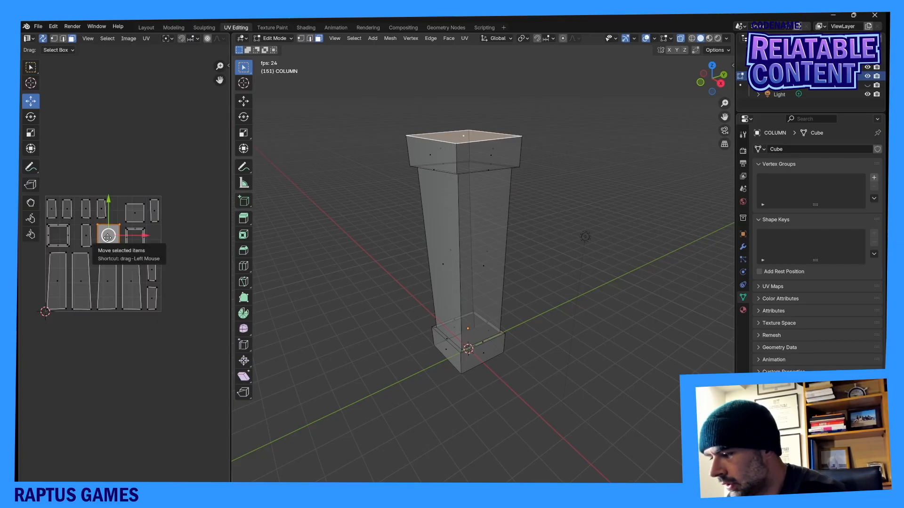
pyautogui.moveTo(339, 262); pyautogui.dragTo(463, 282, button='middle')
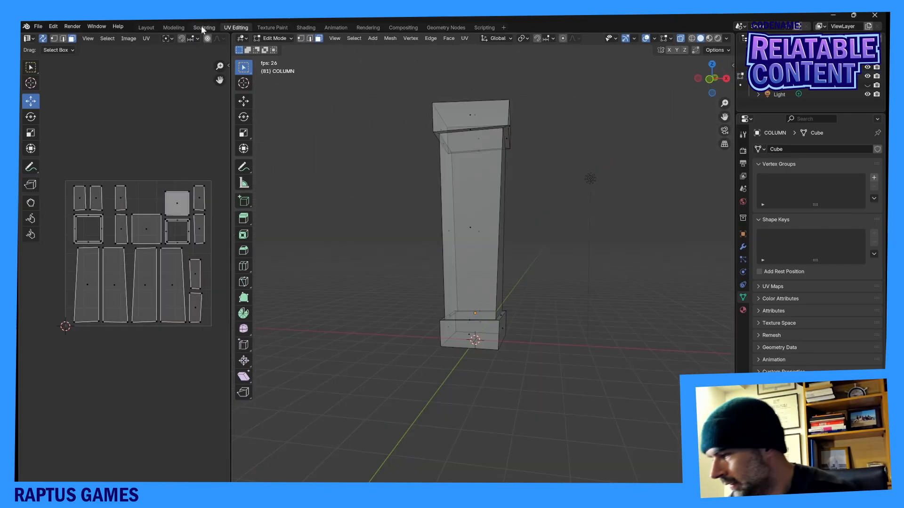
# Switch to the Shading workspace and bring the whole column and its Principled BSDF material nodes into view.
pyautogui.click(272, 27)
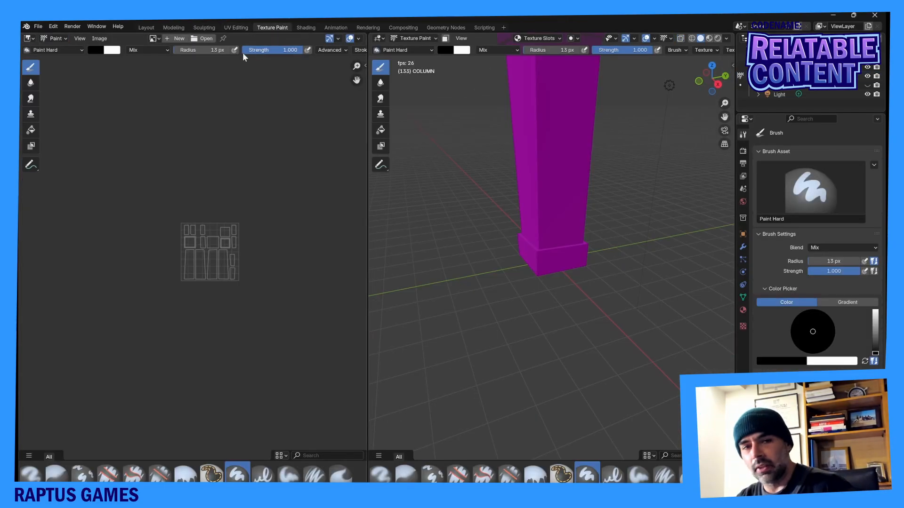
pyautogui.click(231, 28)
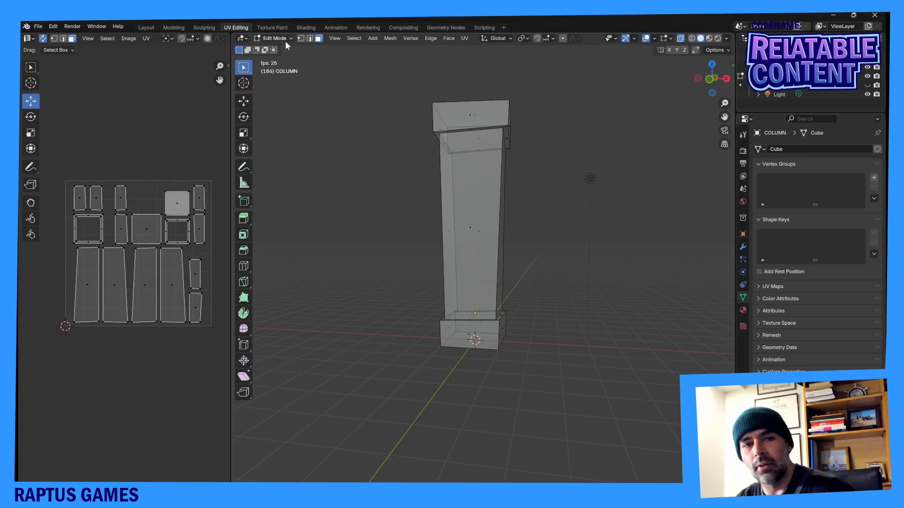
pyautogui.click(307, 28)
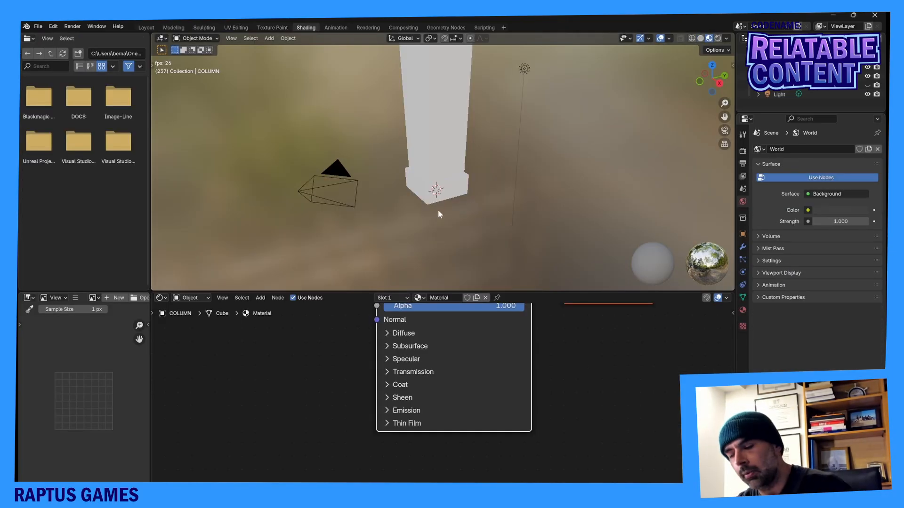
pyautogui.moveTo(434, 193); pyautogui.dragTo(404, 383, button='middle')
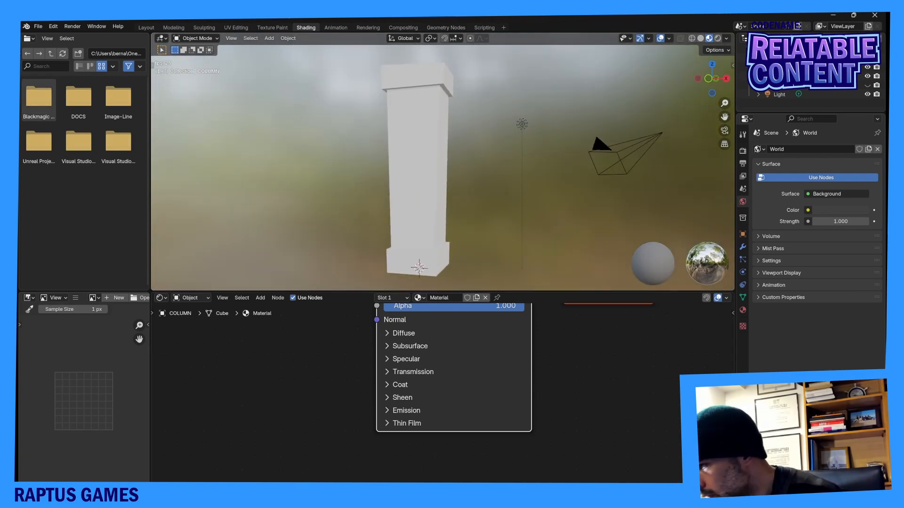
pyautogui.moveTo(327, 219); pyautogui.dragTo(361, 235, button='middle')
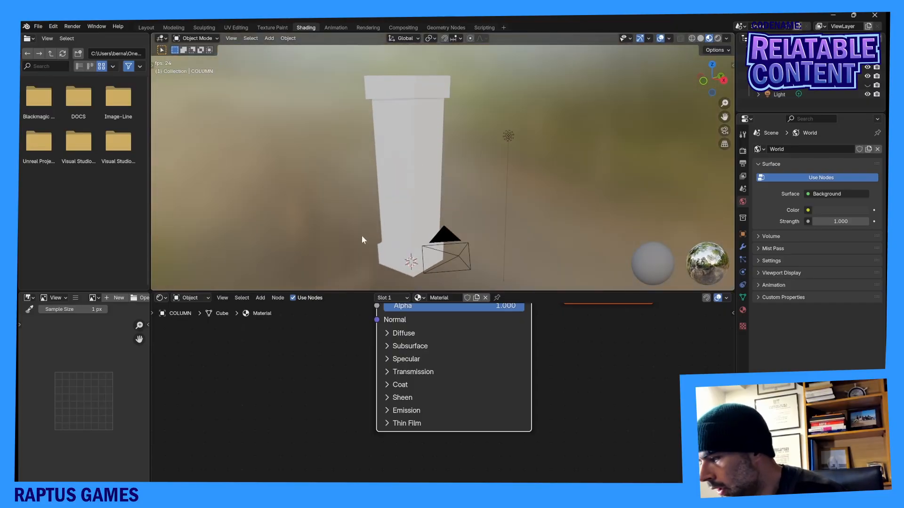
pyautogui.moveTo(326, 354); pyautogui.dragTo(431, 412, button='middle')
pyautogui.scroll(-2, 425, 407)
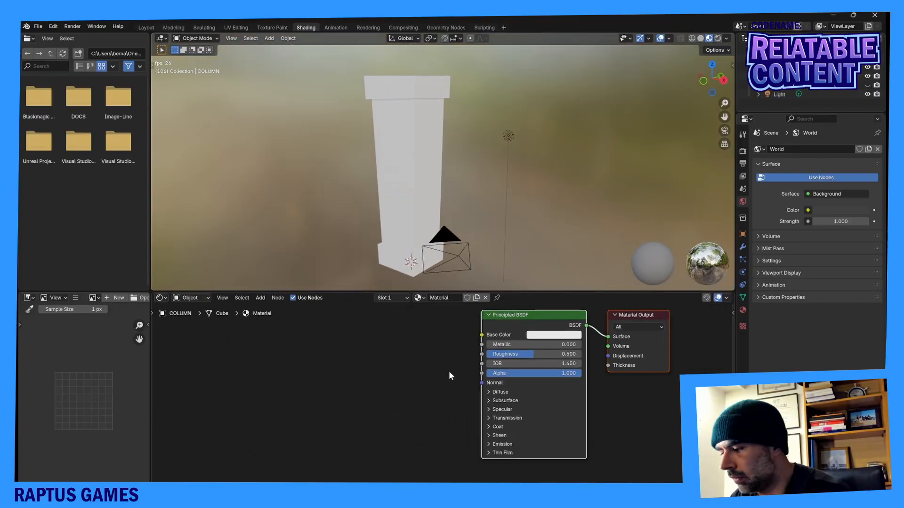
# Add a Checker Texture node to the column's material and link its Color output to the Principled BSDF's Base Color.
pyautogui.hotkey('shift', 'a')
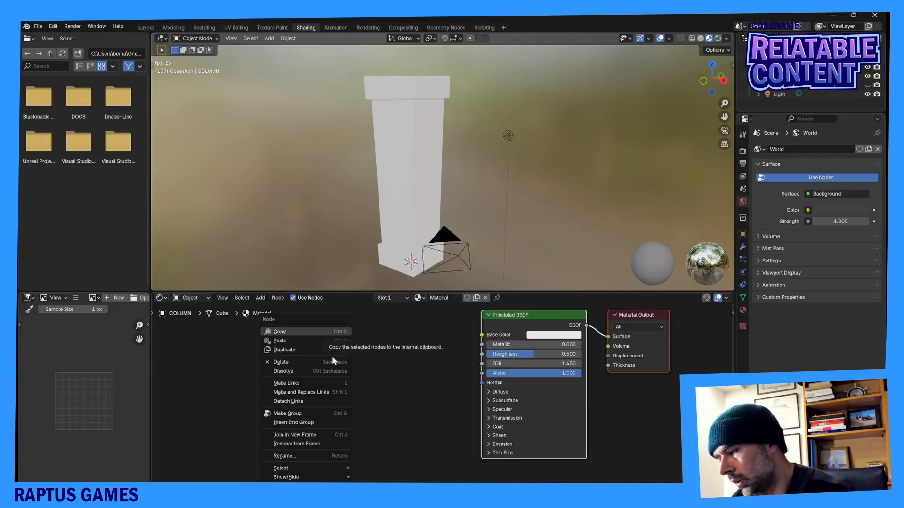
pyautogui.rightClick(218, 377)
pyautogui.moveTo(217, 377)
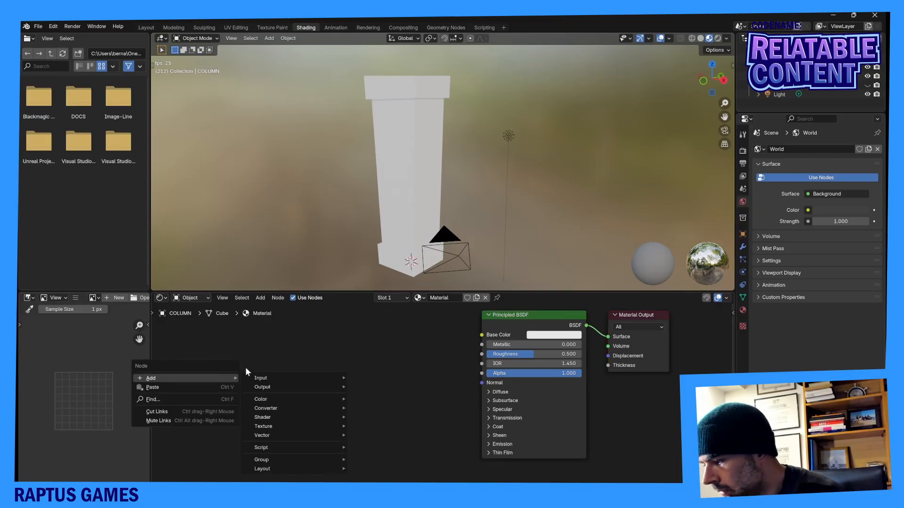
pyautogui.moveTo(275, 387)
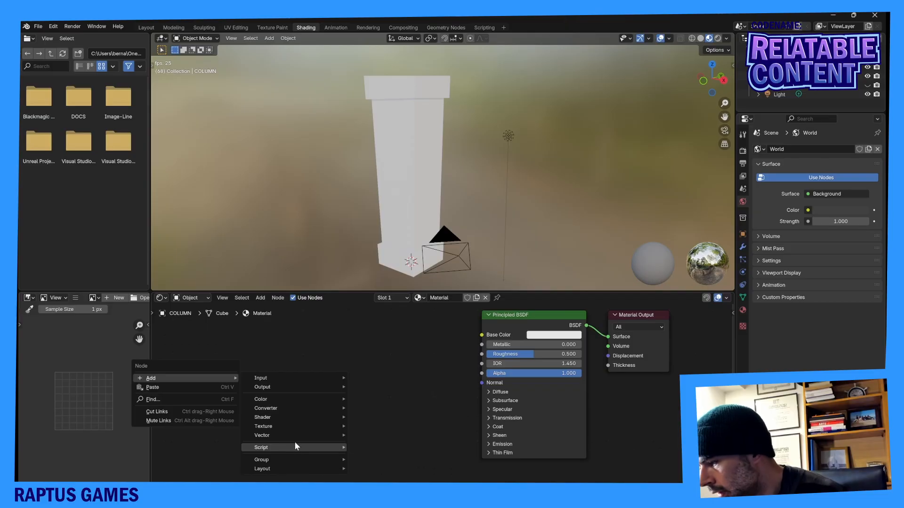
pyautogui.moveTo(302, 402)
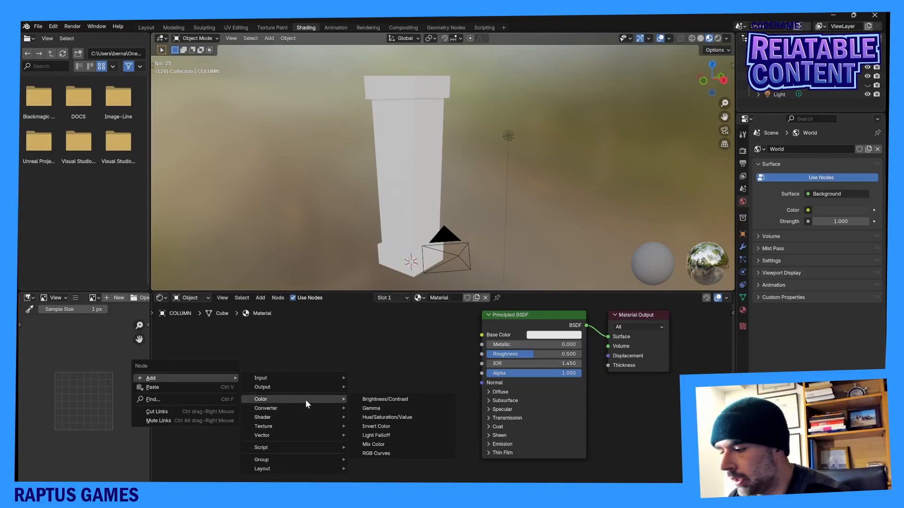
pyautogui.moveTo(303, 423)
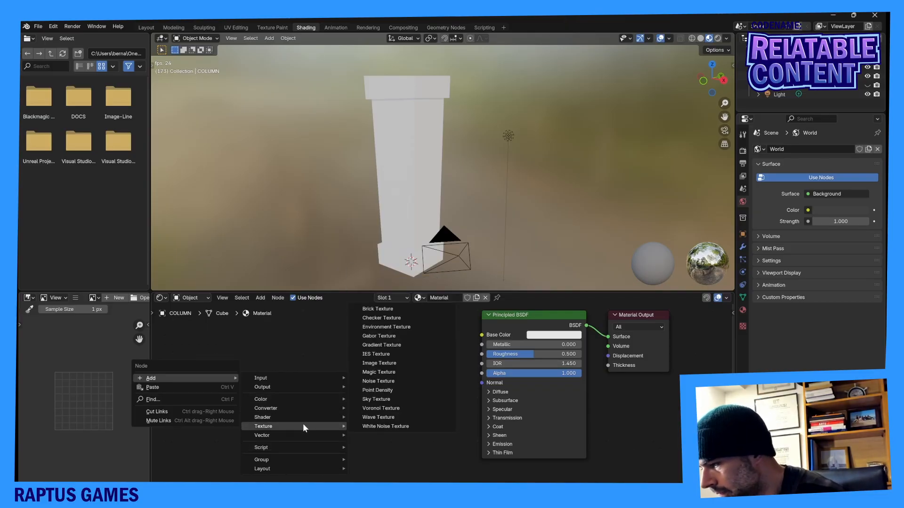
pyautogui.click(398, 319)
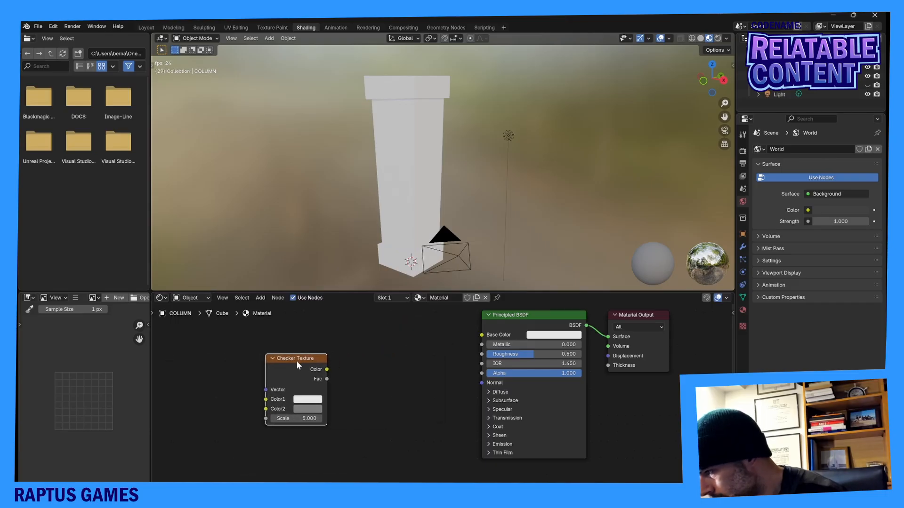
pyautogui.moveTo(327, 369); pyautogui.dragTo(481, 335)
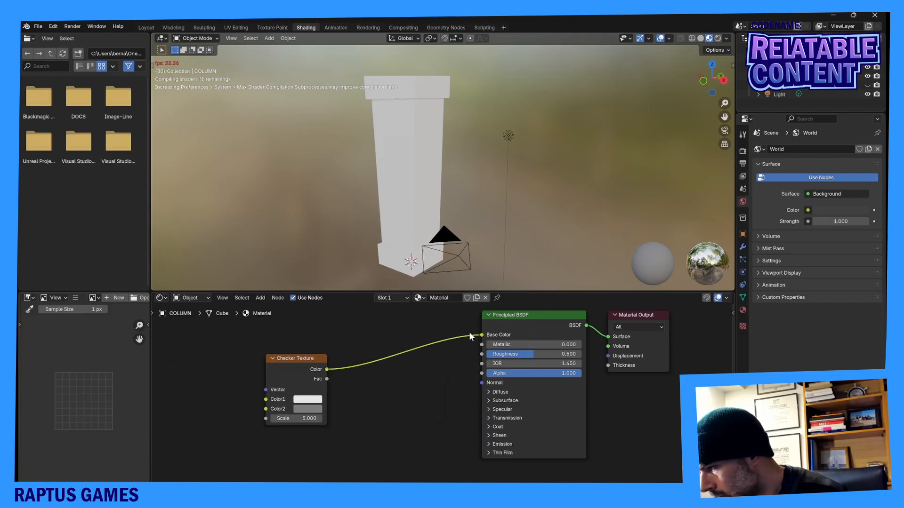
# Examine the checker pattern along the column's shaft and base from several sides for UV stretching and uneven scale.
pyautogui.moveTo(413, 238); pyautogui.dragTo(216, 196, button='middle')
pyautogui.moveTo(400, 166); pyautogui.dragTo(383, 185, button='middle')
pyautogui.scroll(3, 455, 163)
pyautogui.scroll(-3, 383, 186)
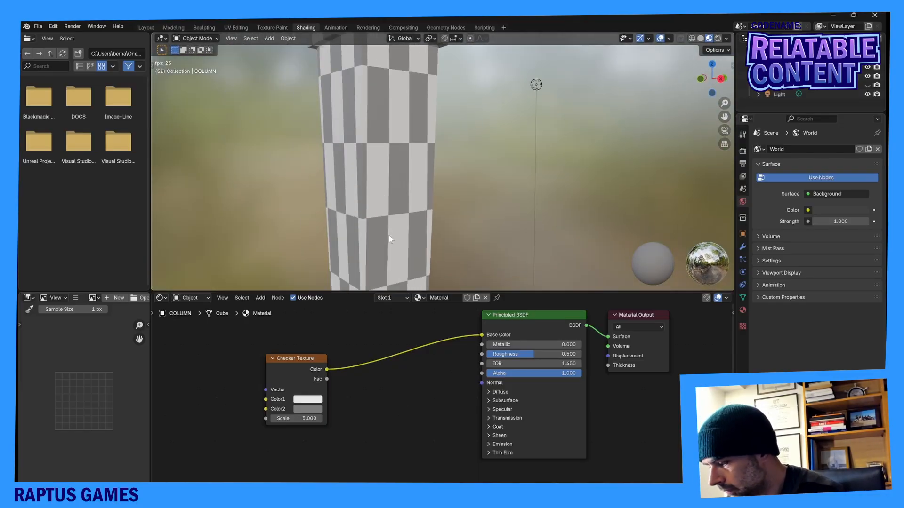
pyautogui.scroll(2, 395, 165)
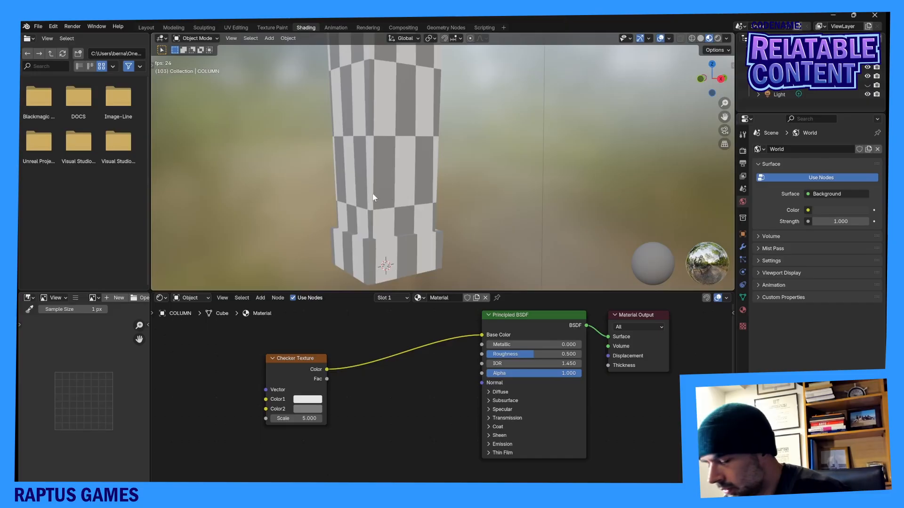
pyautogui.moveTo(291, 361); pyautogui.dragTo(293, 346)
pyautogui.moveTo(459, 153); pyautogui.dragTo(370, 165, button='middle')
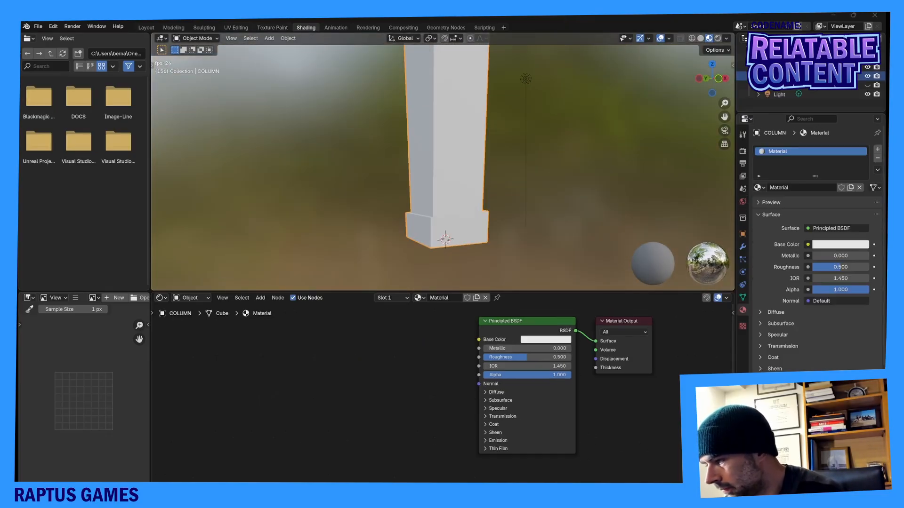
# Rename the column's material to BAKE NORMALS.
pyautogui.doubleClick(784, 151)
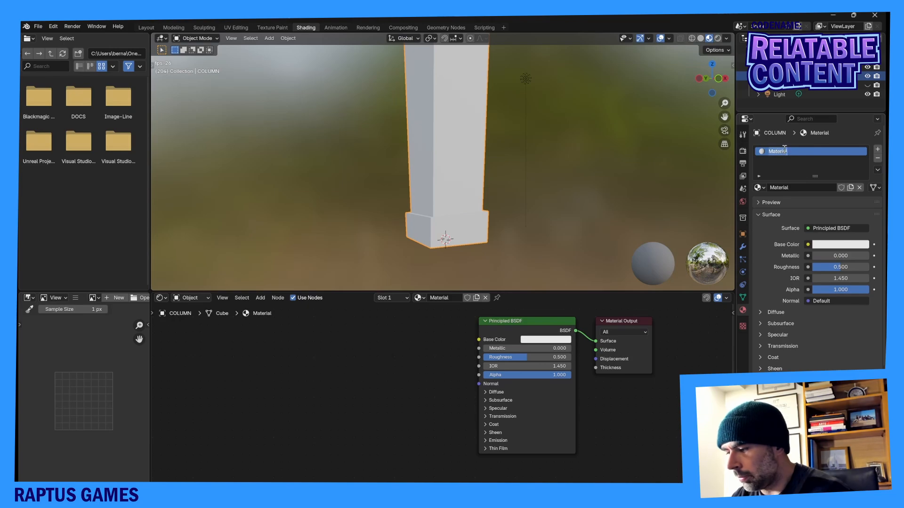
pyautogui.write('BAKE NORMALS')
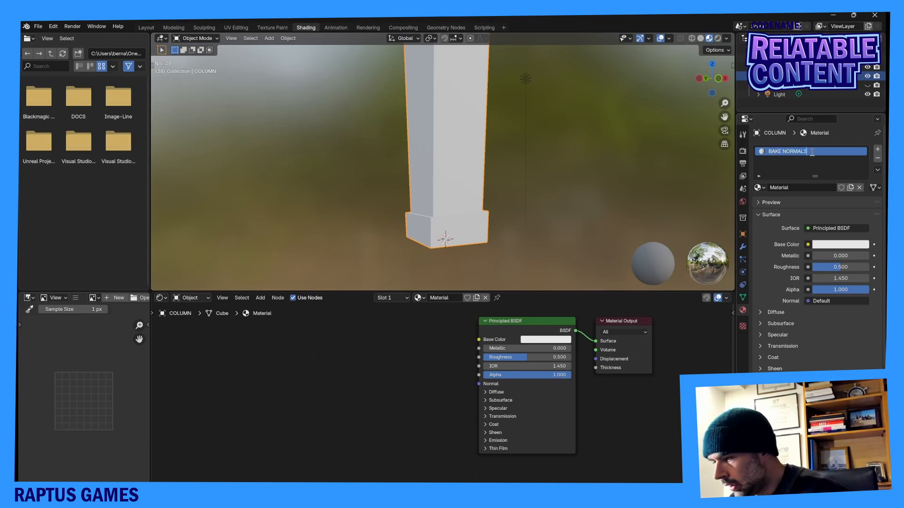
pyautogui.press('Return')
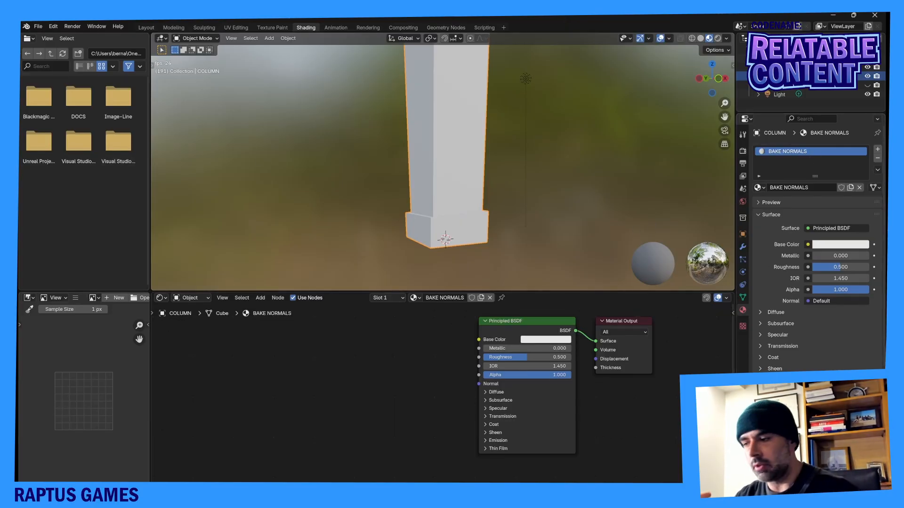
# Add an Image Texture node to the BAKE NORMALS material and place it well to the left of the Principled BSDF.
pyautogui.rightClick(198, 358)
pyautogui.moveTo(226, 358)
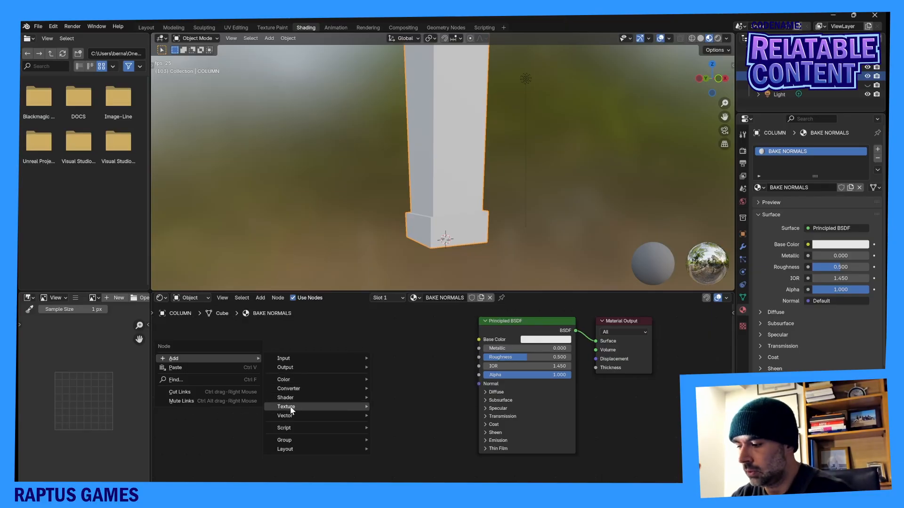
pyautogui.moveTo(290, 407)
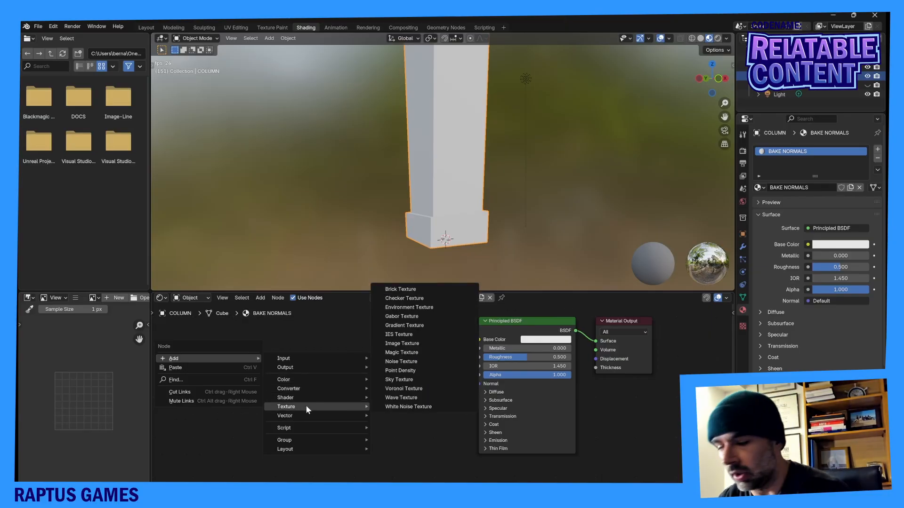
pyautogui.click(397, 344)
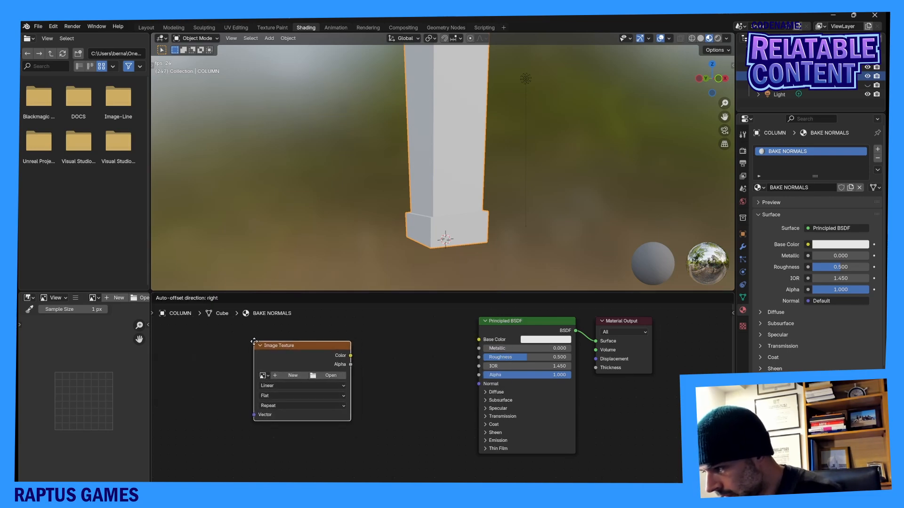
pyautogui.click(284, 347)
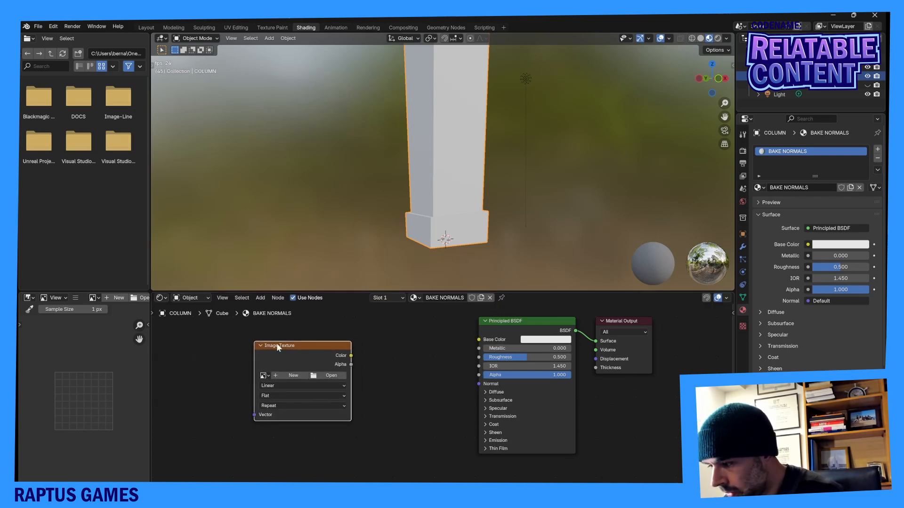
pyautogui.moveTo(287, 348); pyautogui.dragTo(256, 348)
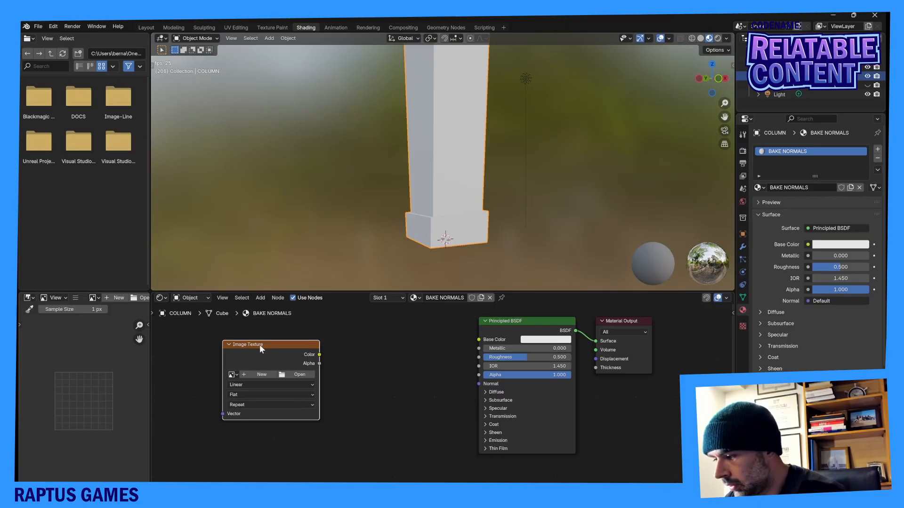
pyautogui.click(230, 345)
pyautogui.click(230, 344)
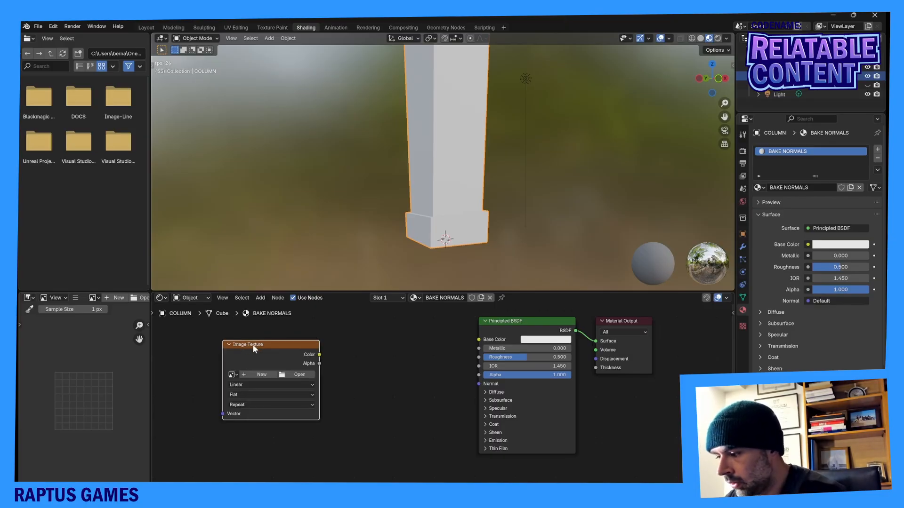
pyautogui.moveTo(253, 344); pyautogui.dragTo(192, 338)
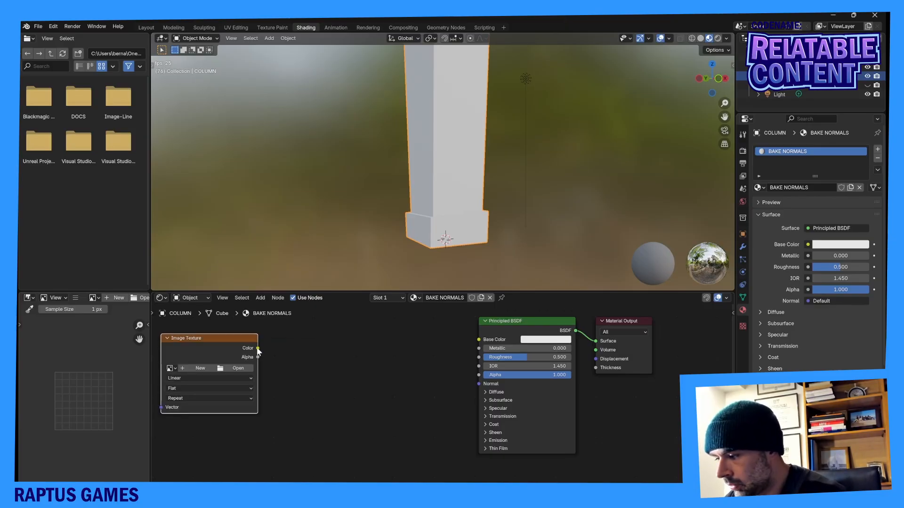
# Start a new image in the Image Texture node and name it NormalMap.
pyautogui.click(183, 372)
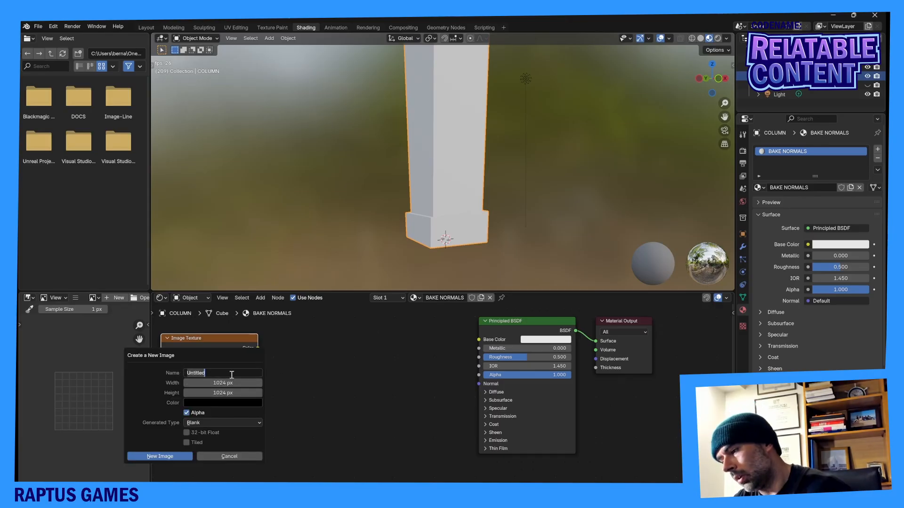
pyautogui.click(185, 372)
pyautogui.write('NormalMap')
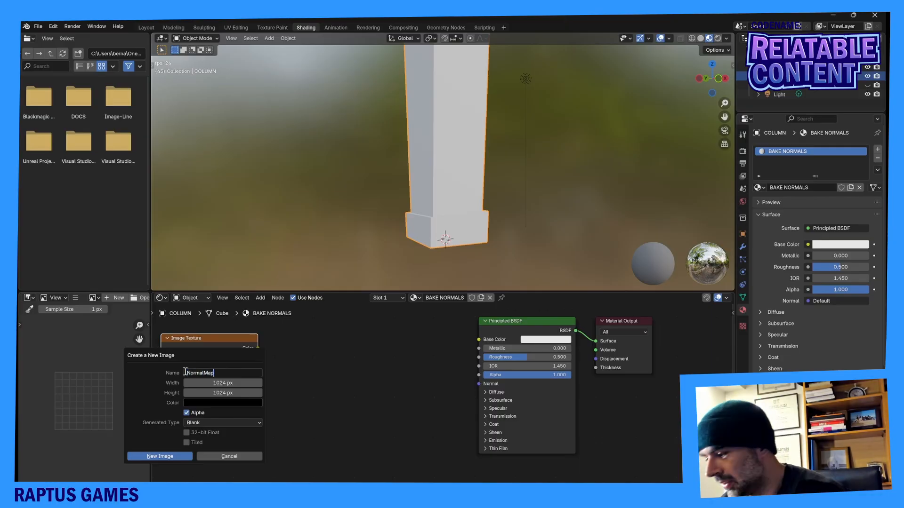
pyautogui.press('Return')
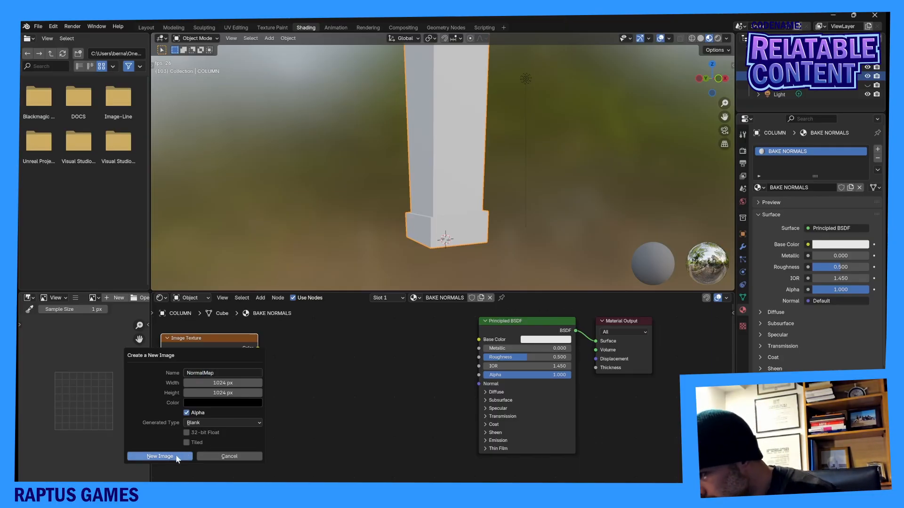
# Set the new image's width and height to 2048 px and create it.
pyautogui.click(224, 384)
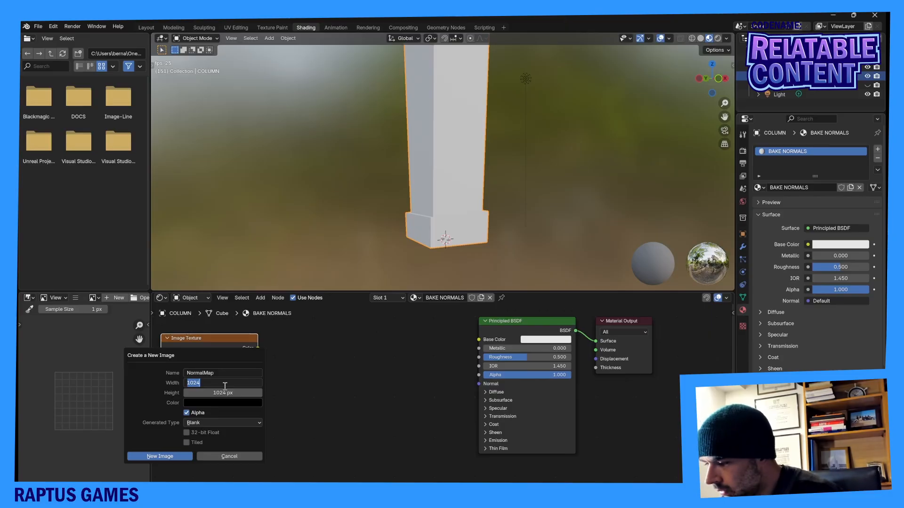
pyautogui.write('2')
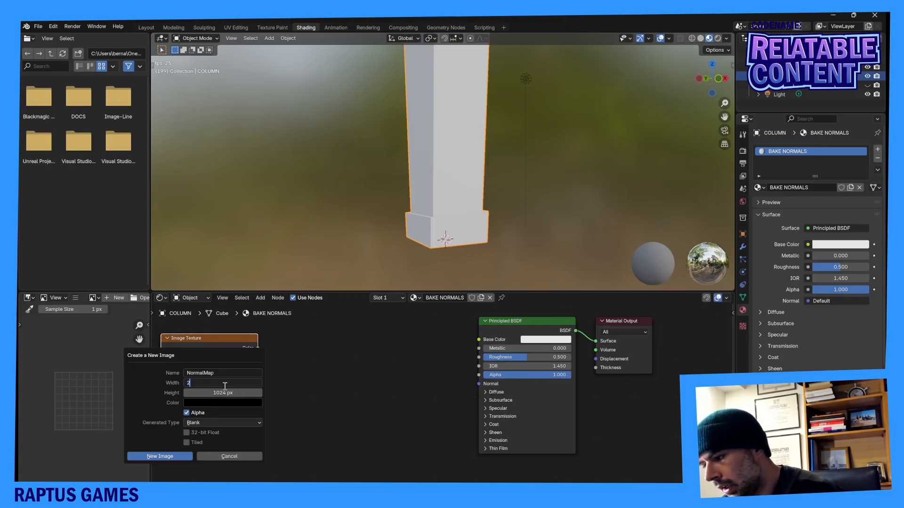
pyautogui.write('04')
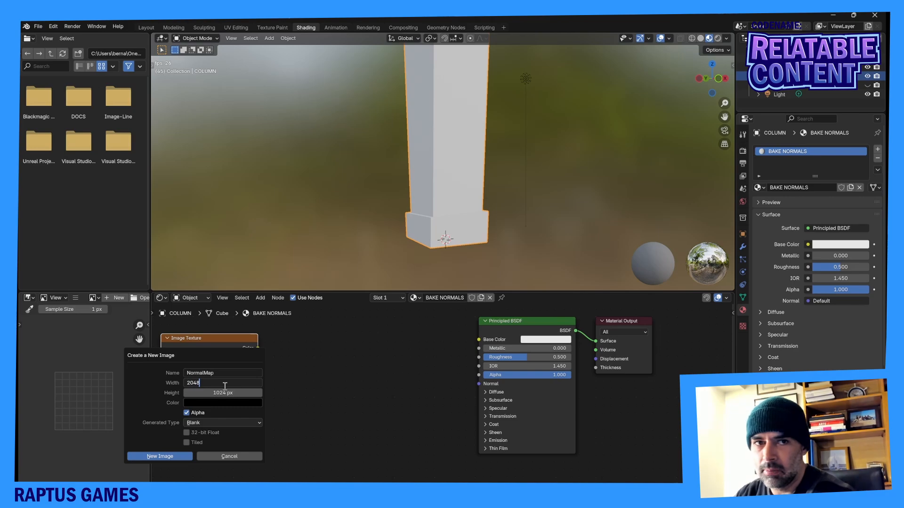
pyautogui.write('8')
pyautogui.click(238, 391)
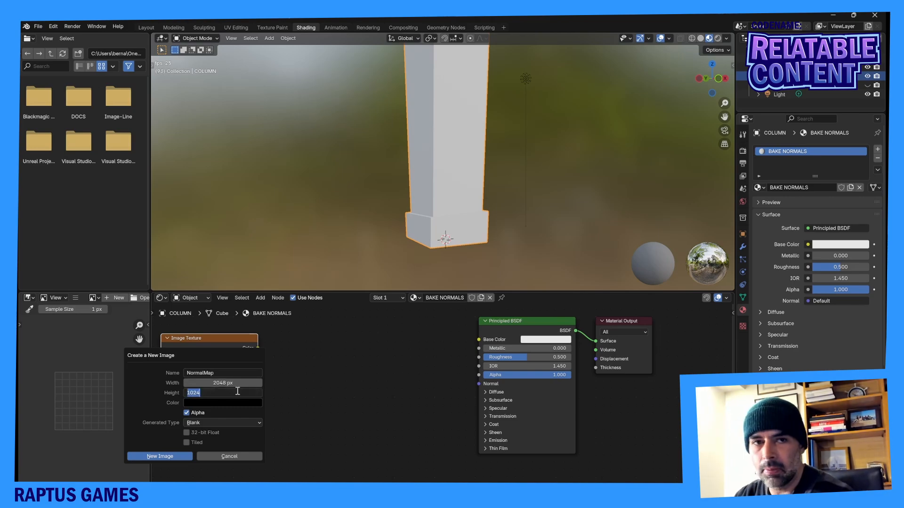
pyautogui.write('2048')
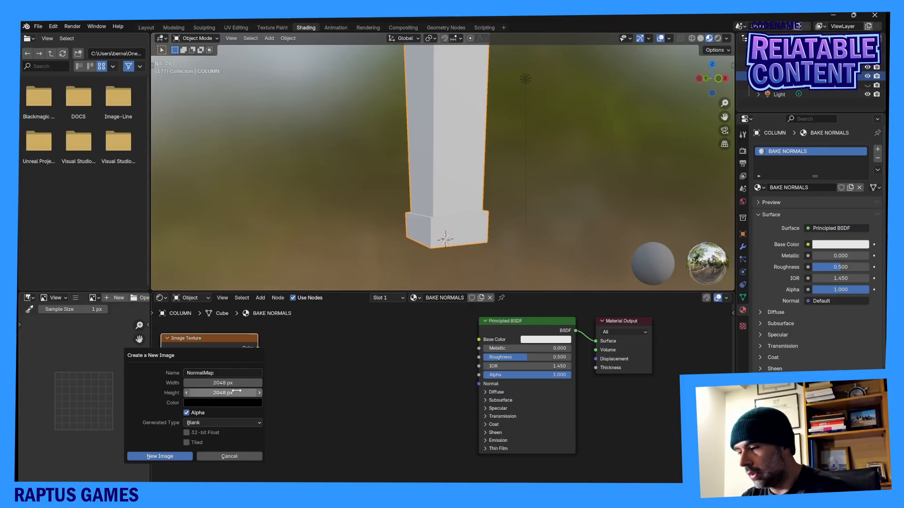
pyautogui.press('Return')
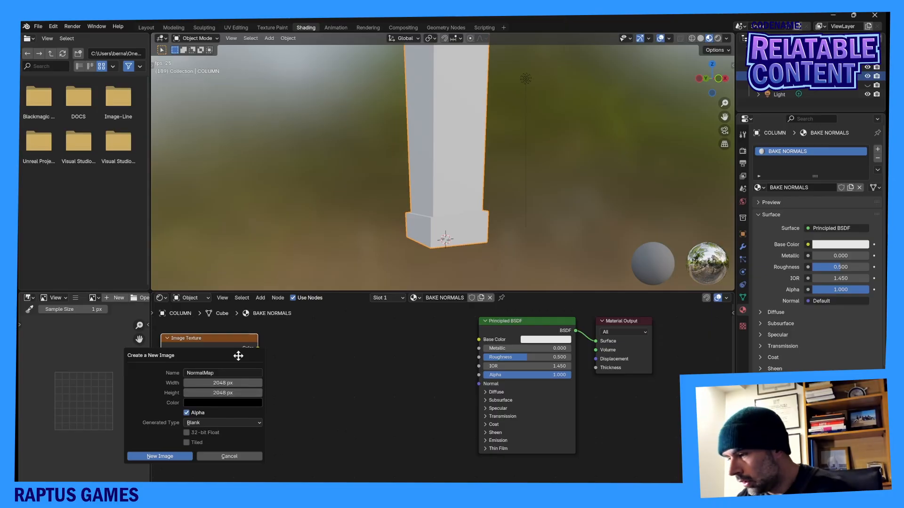
pyautogui.click(223, 404)
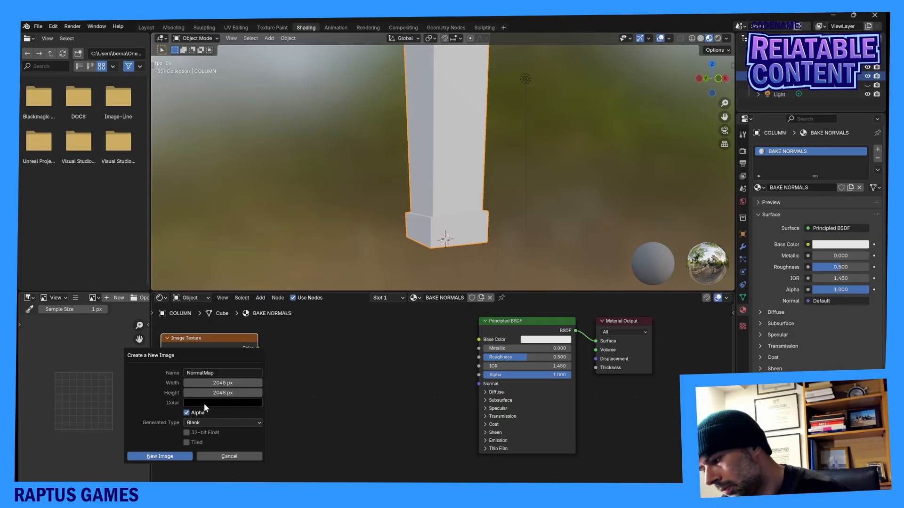
pyautogui.click(174, 456)
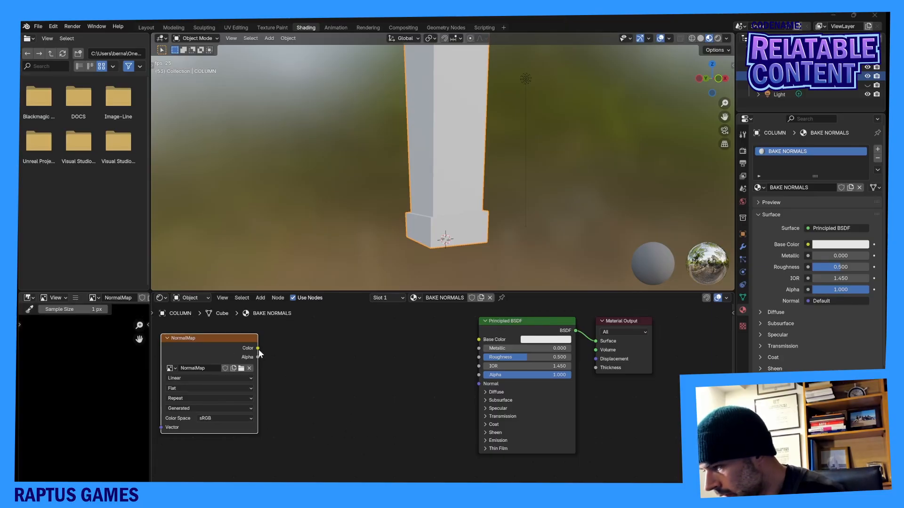
# Route the NormalMap image's Color through a new Normal Map node into the Principled BSDF's Normal input, placing the node between them.
pyautogui.moveTo(259, 349); pyautogui.dragTo(328, 400)
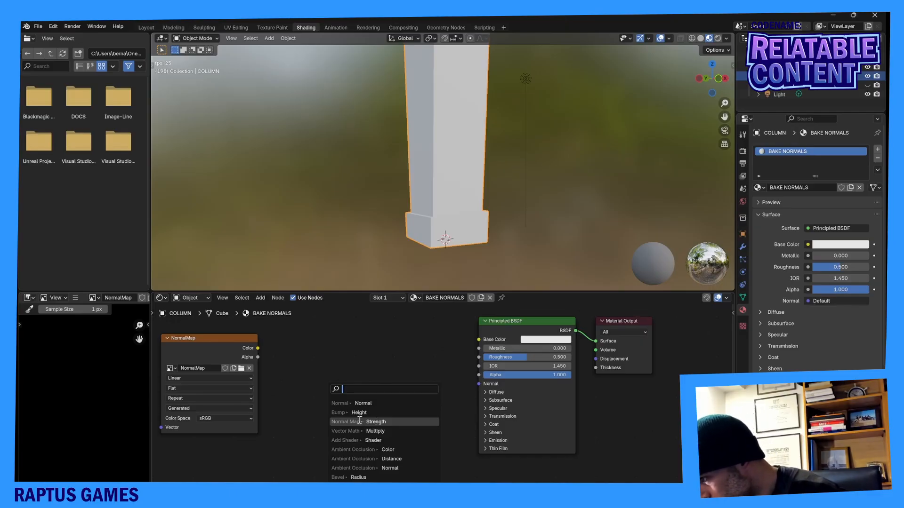
pyautogui.write('normal')
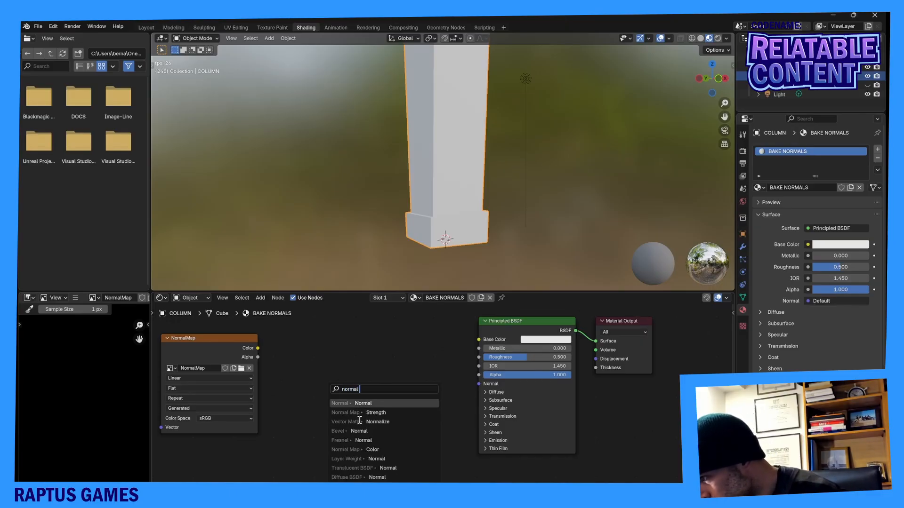
pyautogui.write(' map')
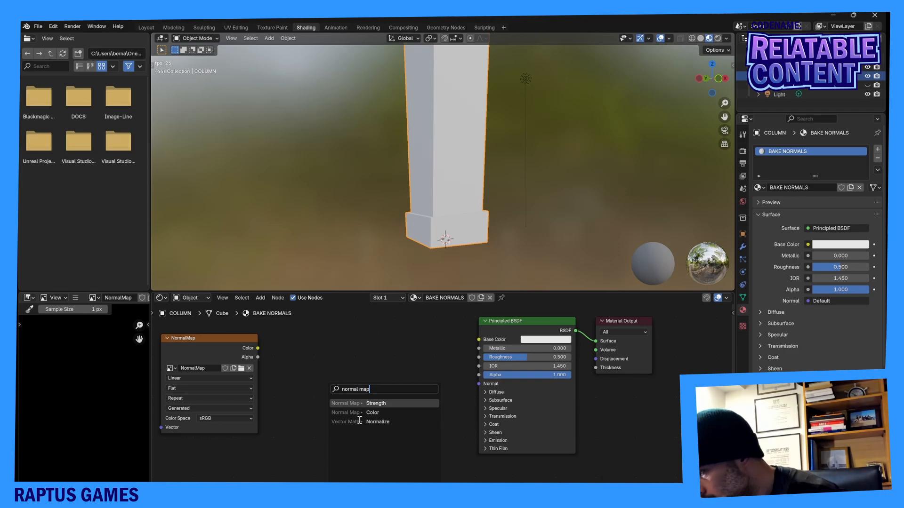
pyautogui.click(374, 413)
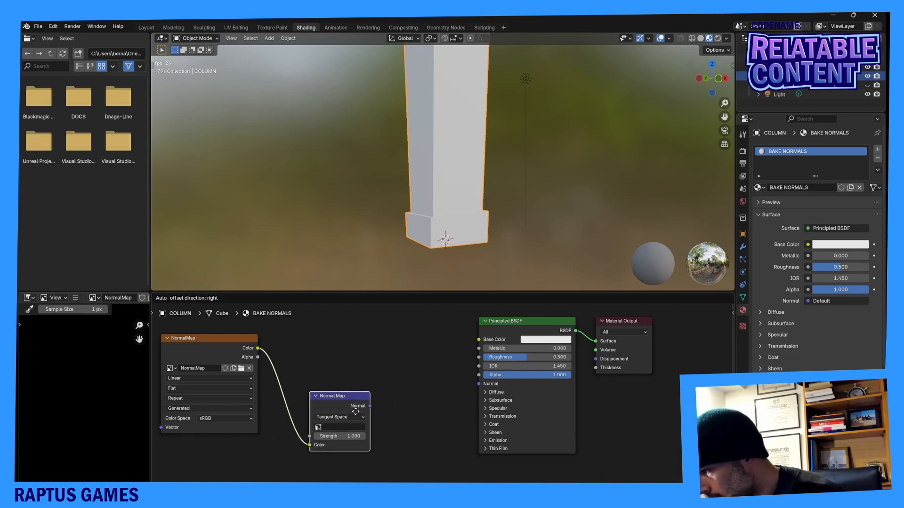
pyautogui.click(378, 397)
pyautogui.moveTo(382, 388); pyautogui.dragTo(480, 383)
pyautogui.moveTo(356, 383); pyautogui.dragTo(370, 372)
# Switch to the Layout workspace, then stop the animation playback and scrub the timeline back to frame -44.
pyautogui.keyDown('shift'); pyautogui.moveTo(443, 145); pyautogui.dragTo(415, 175, button='middle'); pyautogui.keyUp('shift')
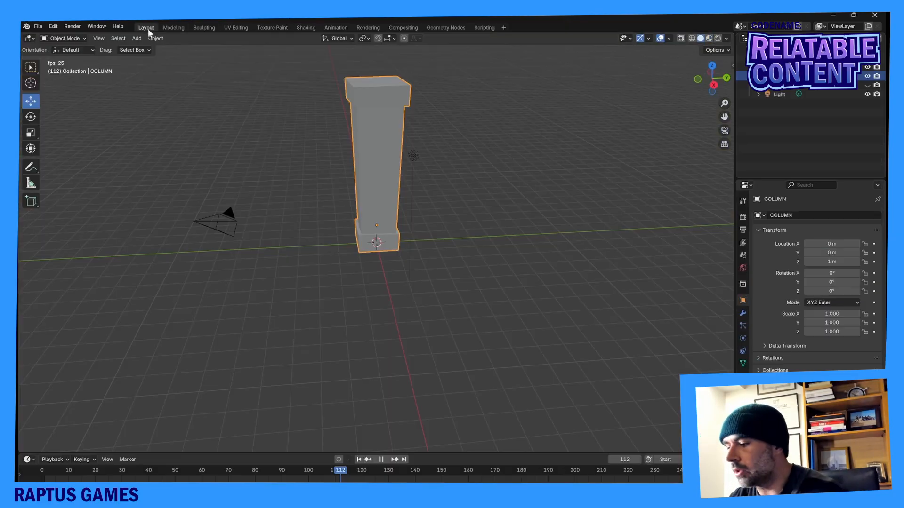
pyautogui.click(147, 29)
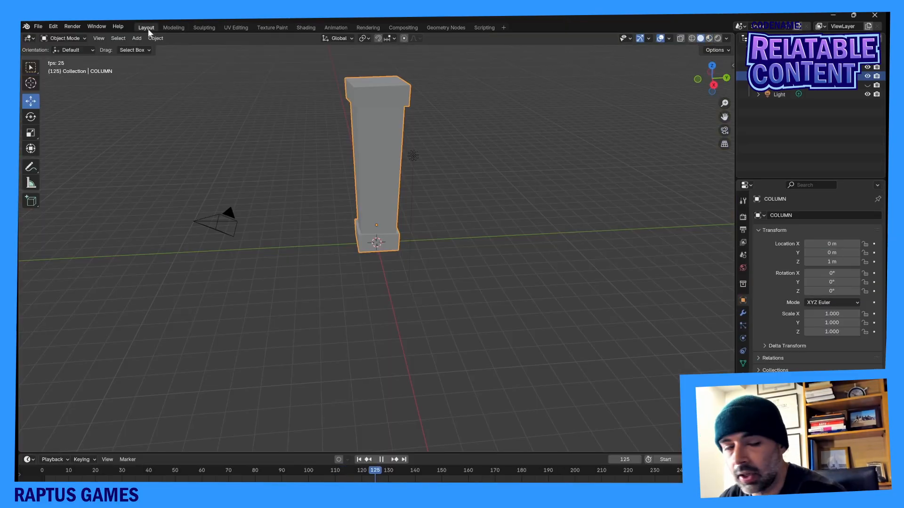
pyautogui.press('space')
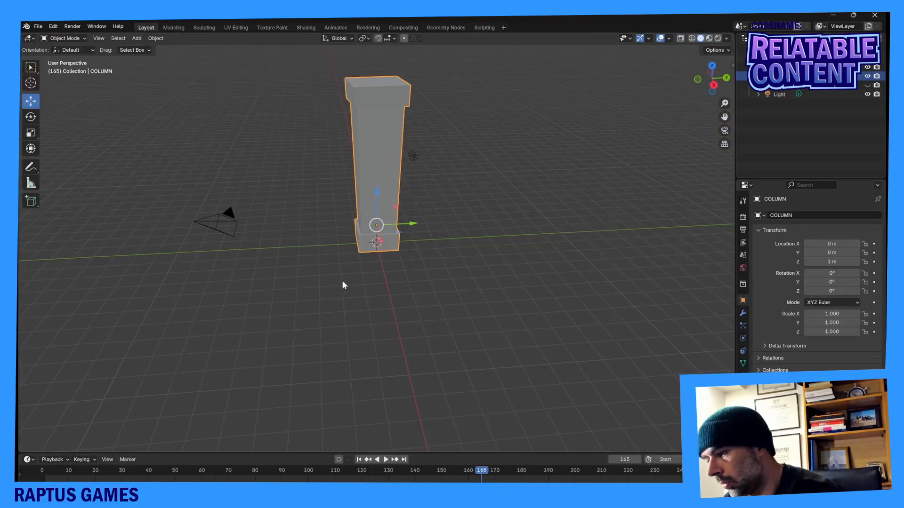
pyautogui.moveTo(480, 472); pyautogui.dragTo(639, 361)
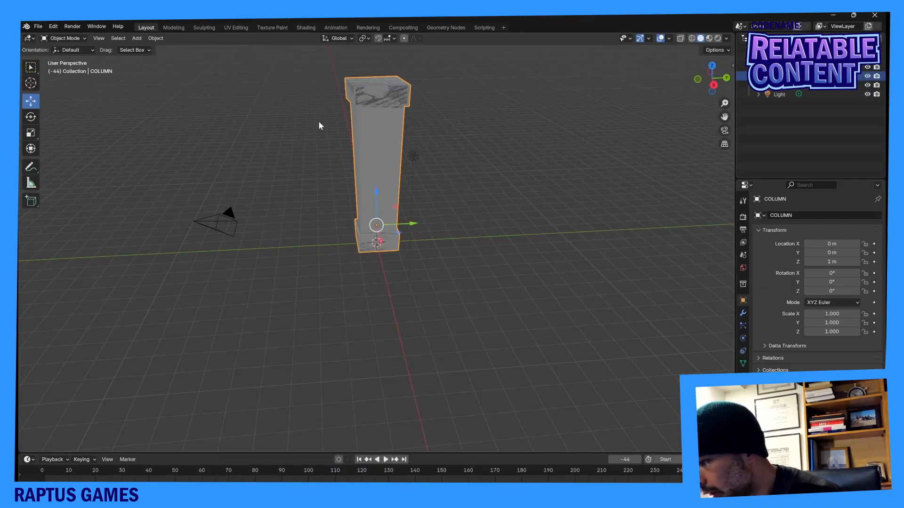
# Compare the low-poly and high-poly columns by toggling their visibility, ending with both shown.
pyautogui.scroll(3, 395, 129)
pyautogui.moveTo(418, 135); pyautogui.dragTo(352, 230, button='middle')
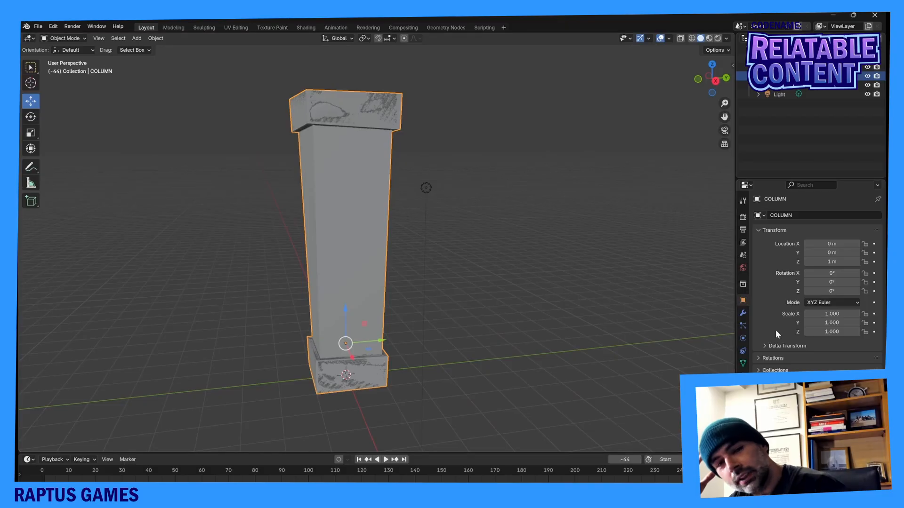
pyautogui.click(791, 84)
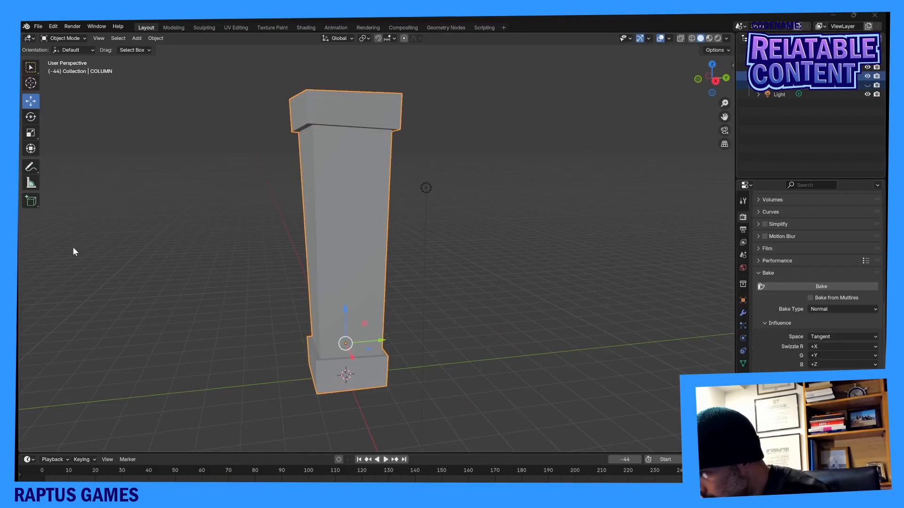
pyautogui.moveTo(333, 285)
pyautogui.mouseDown(button='middle')
pyautogui.moveTo(394, 256)
pyautogui.moveTo(329, 274)
pyautogui.mouseUp(button='middle')
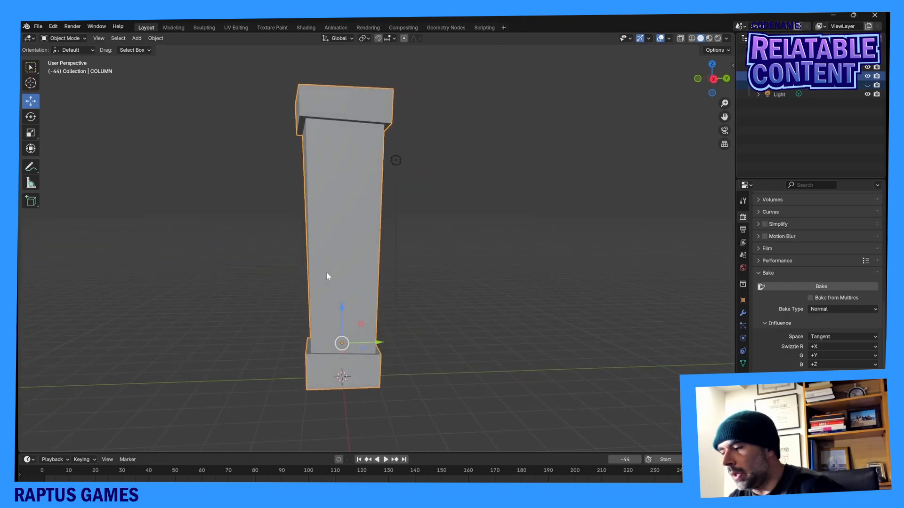
pyautogui.click(867, 85)
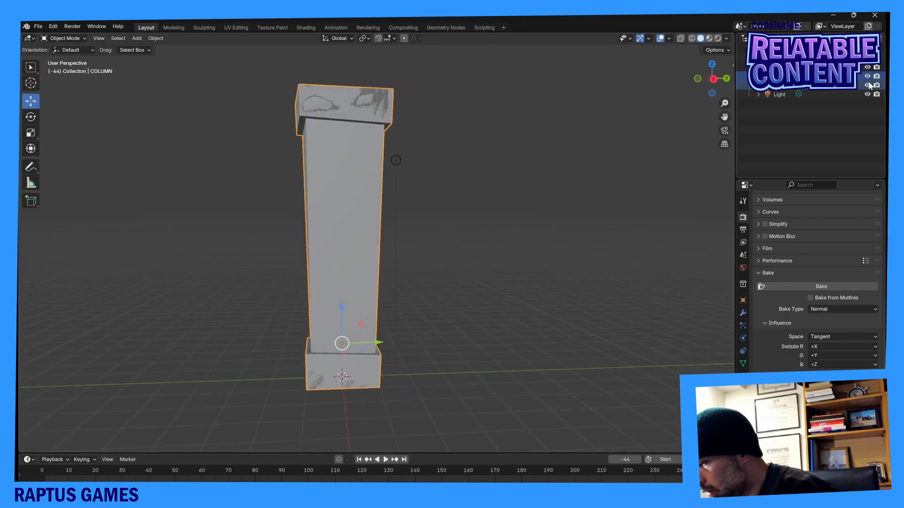
pyautogui.click(867, 76)
pyautogui.click(867, 82)
pyautogui.click(868, 85)
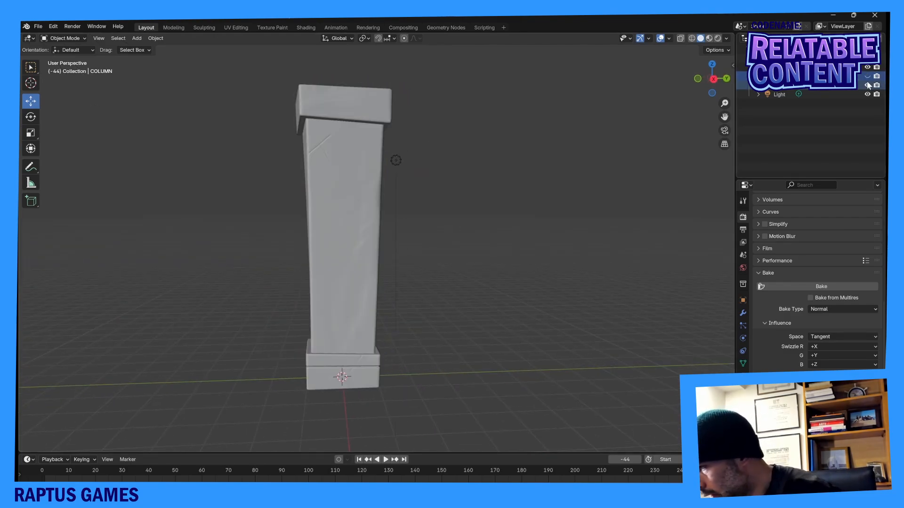
pyautogui.click(867, 76)
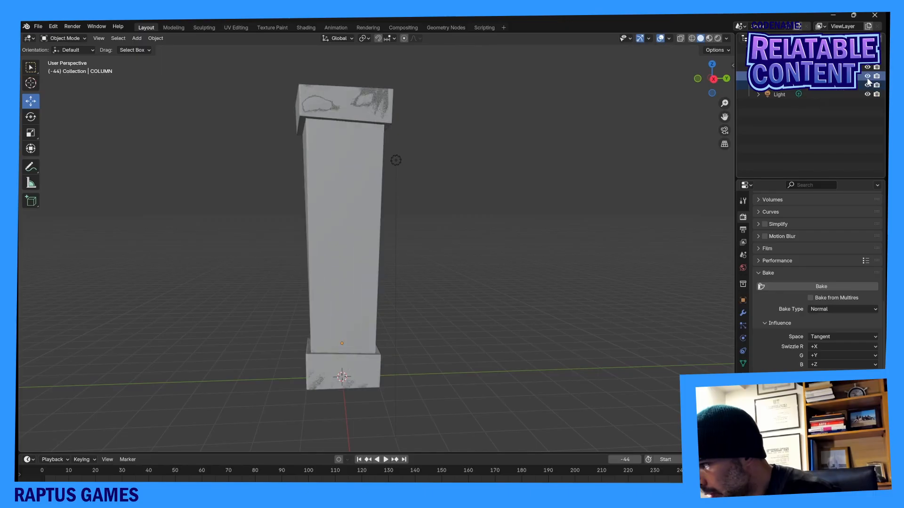
pyautogui.moveTo(429, 285); pyautogui.dragTo(466, 280, button='middle')
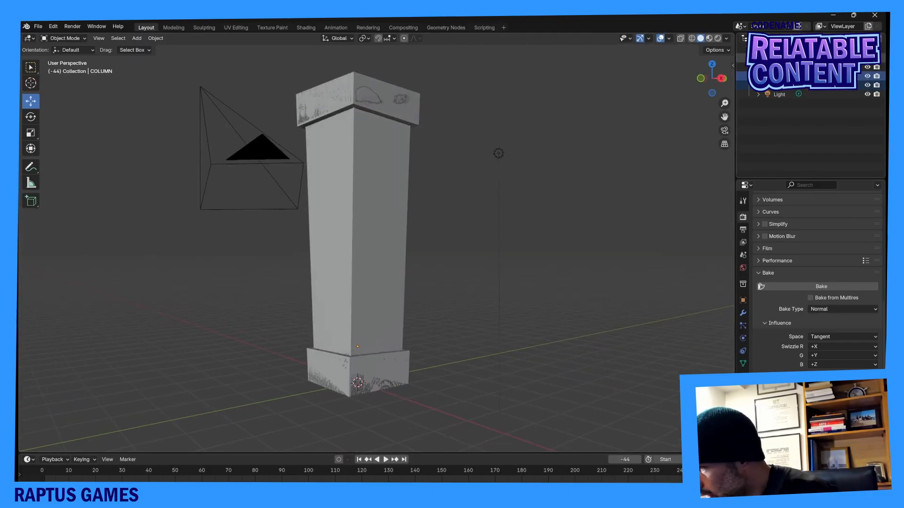
# Bake the high-poly column onto the active low-poly COLUMN as a tangent-space normal map in Cycles, using Selected to Active with 0.1 m extrusion.
pyautogui.click(791, 76)
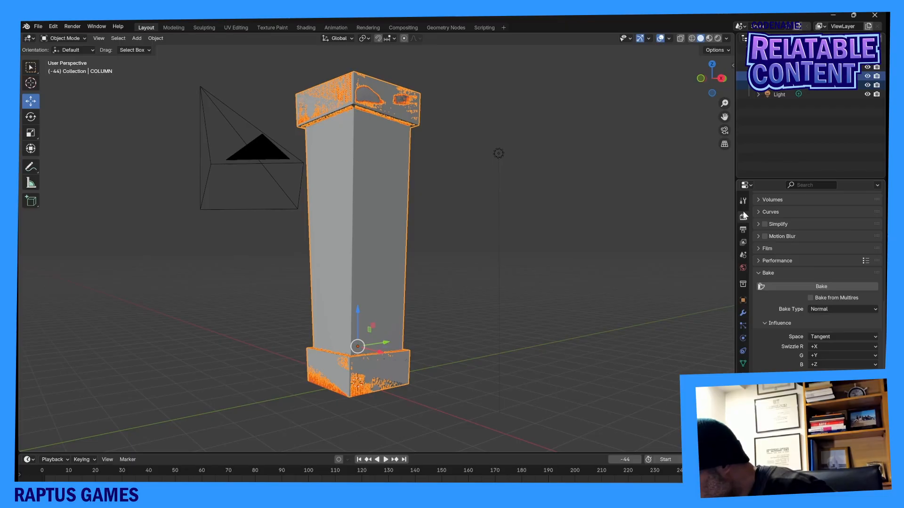
pyautogui.scroll(10, 807, 226)
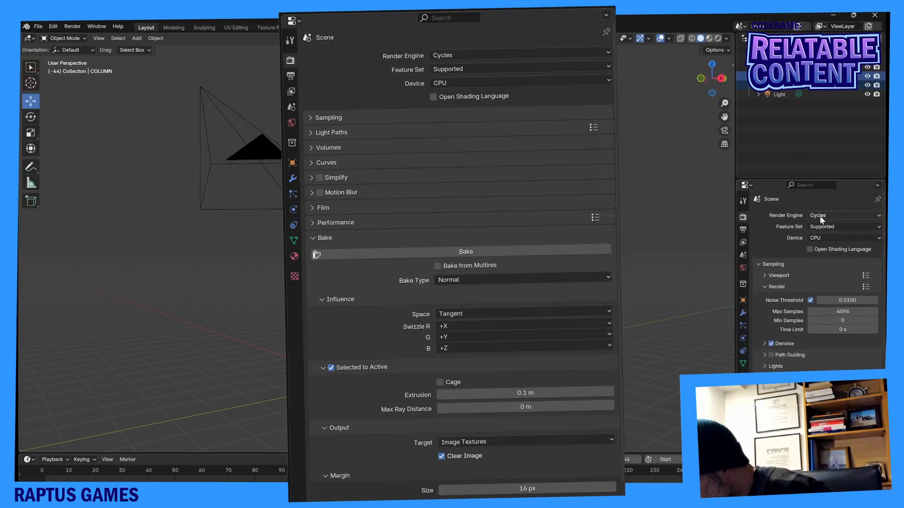
pyautogui.scroll(-8, 806, 264)
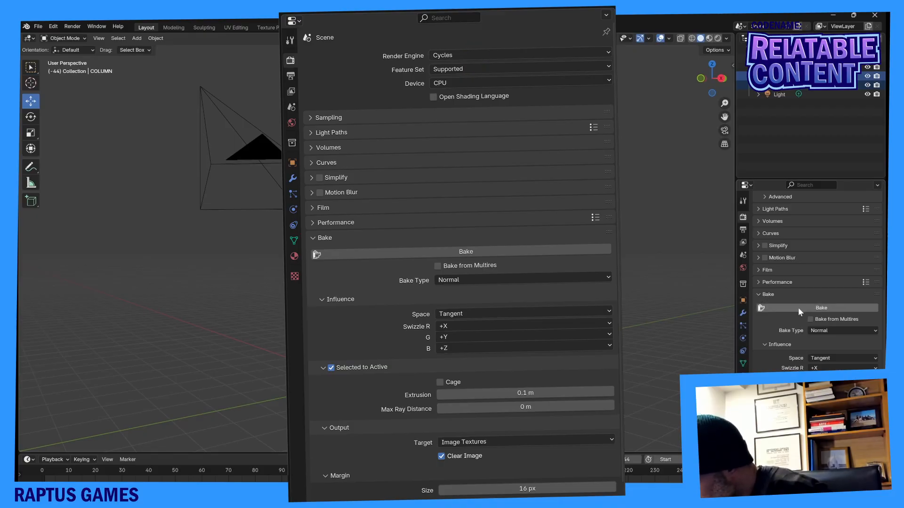
pyautogui.scroll(-2, 790, 309)
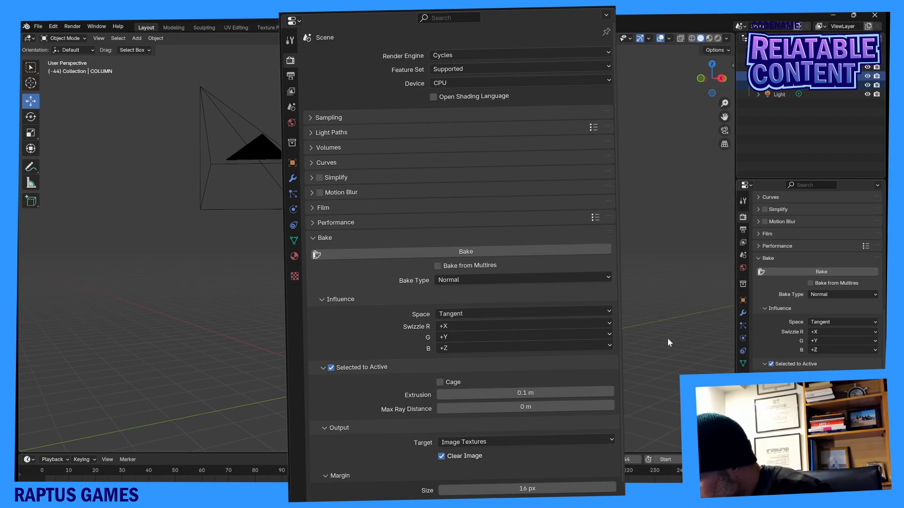
pyautogui.scroll(-1, 821, 354)
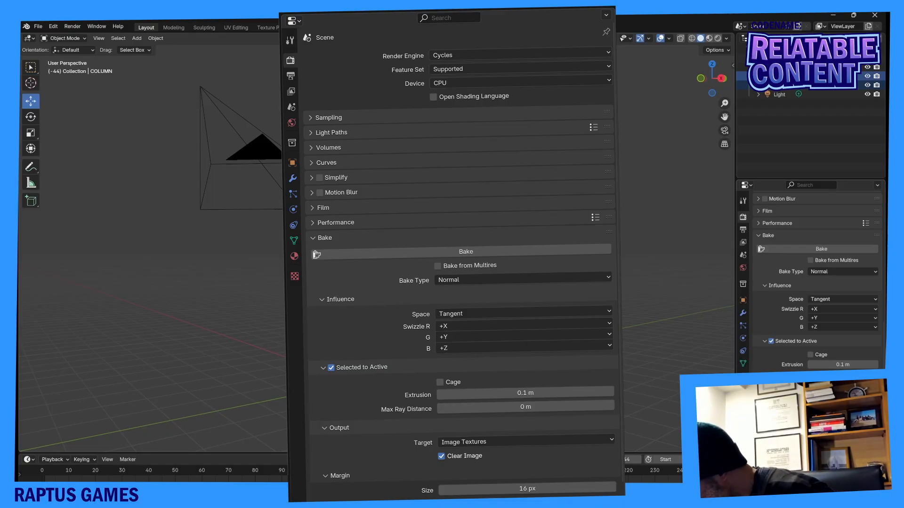
pyautogui.click(808, 247)
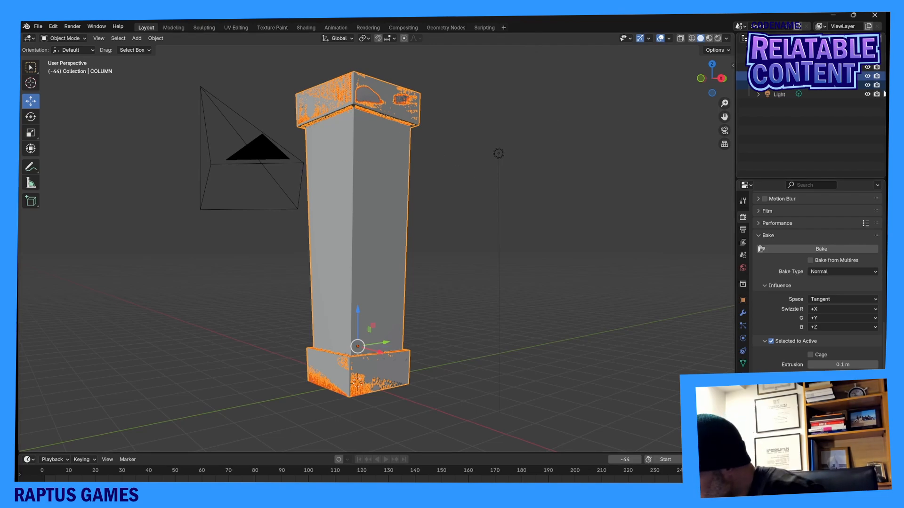
# Hide the high-poly column and switch to the Shading workspace with the low-poly column in view.
pyautogui.click(867, 85)
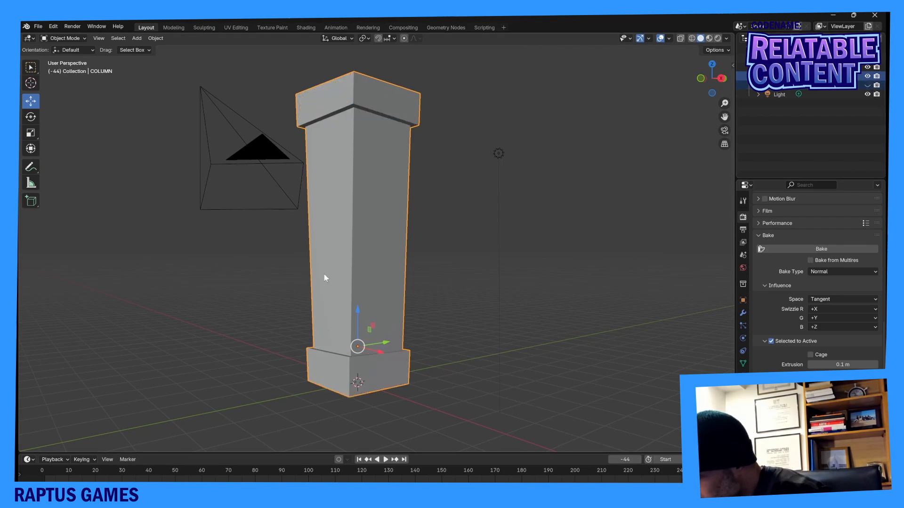
pyautogui.moveTo(324, 275); pyautogui.dragTo(433, 173, button='middle')
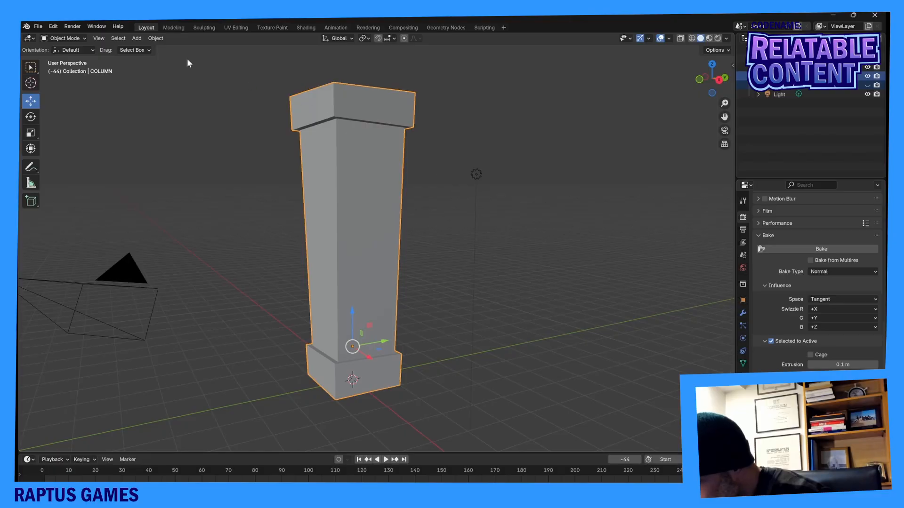
pyautogui.click(312, 30)
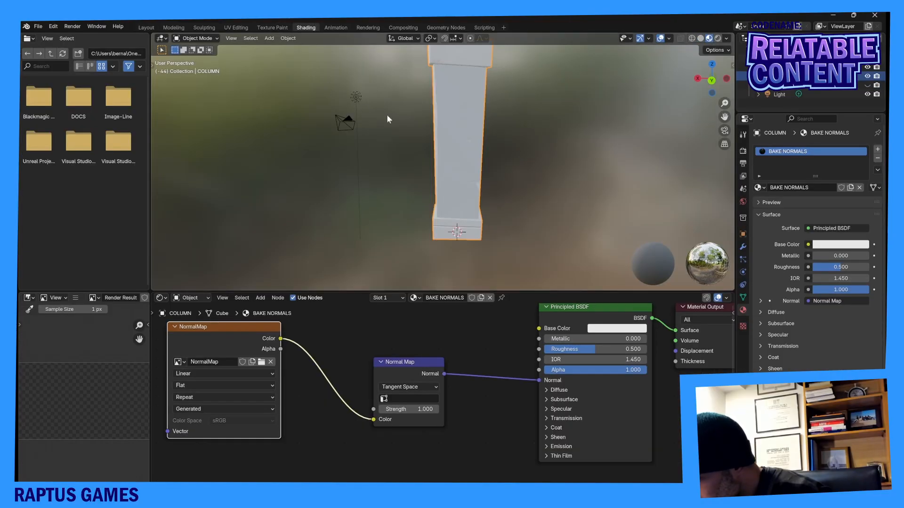
# Inspect the baked normal detail on the low-poly column from several angles, checking it in wireframe and in Material Preview.
pyautogui.scroll(5, 489, 125)
pyautogui.moveTo(489, 126); pyautogui.dragTo(612, 100, button='middle')
pyautogui.scroll(-4, 434, 141)
pyautogui.scroll(4, 525, 156)
pyautogui.scroll(-2, 496, 148)
pyautogui.click(693, 39)
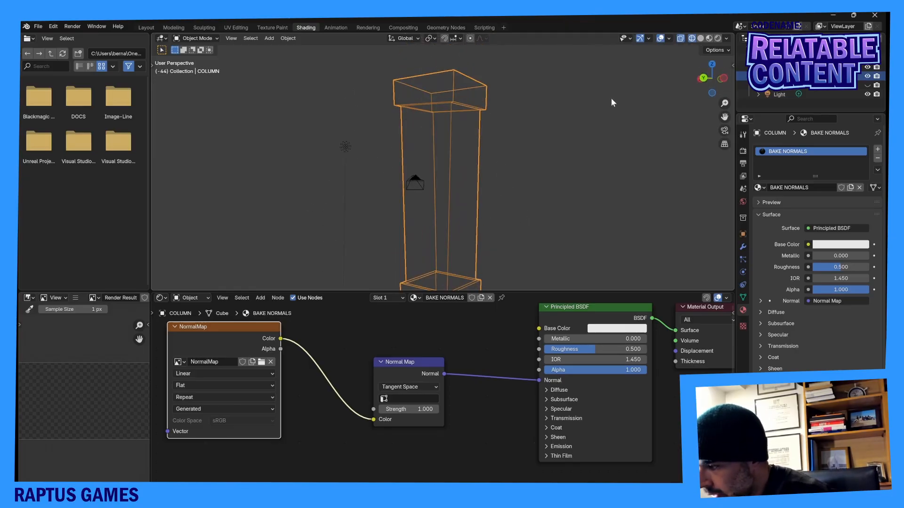
pyautogui.click(709, 38)
pyautogui.scroll(5, 473, 123)
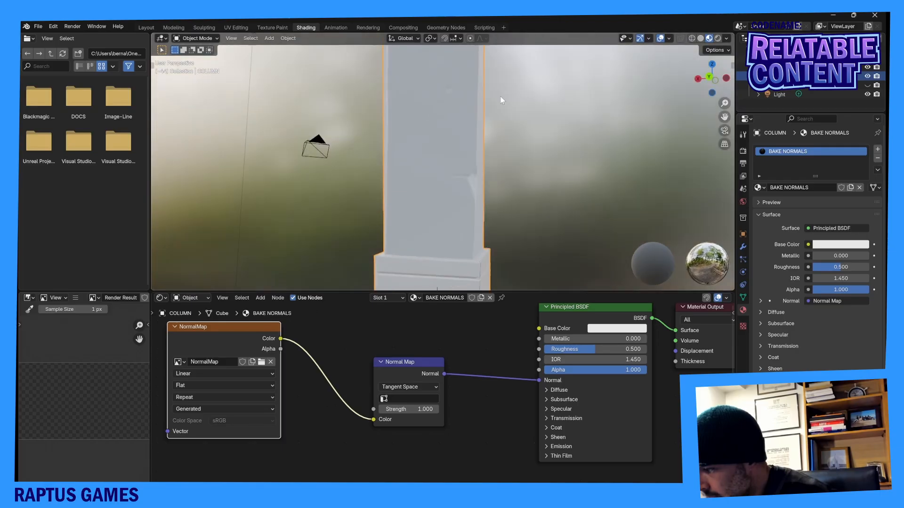
pyautogui.moveTo(501, 100); pyautogui.dragTo(462, 128, button='middle')
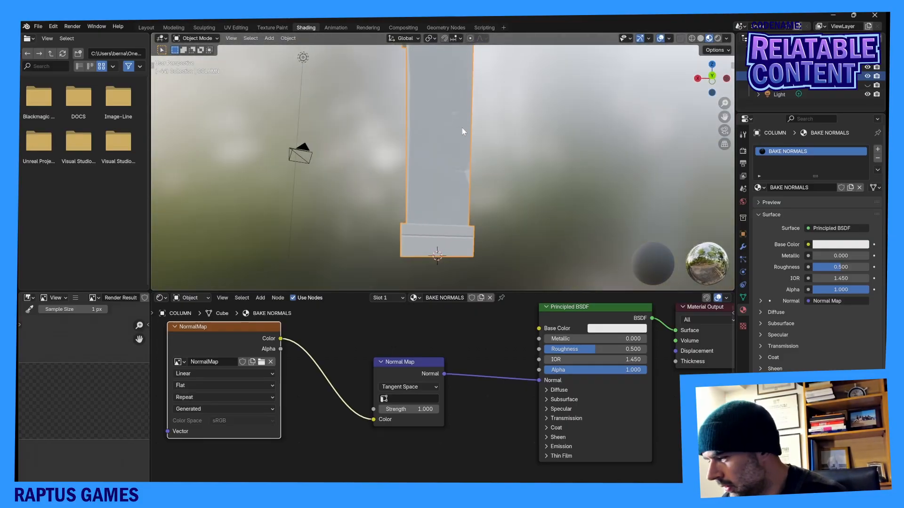
pyautogui.moveTo(461, 128); pyautogui.dragTo(446, 142, button='middle')
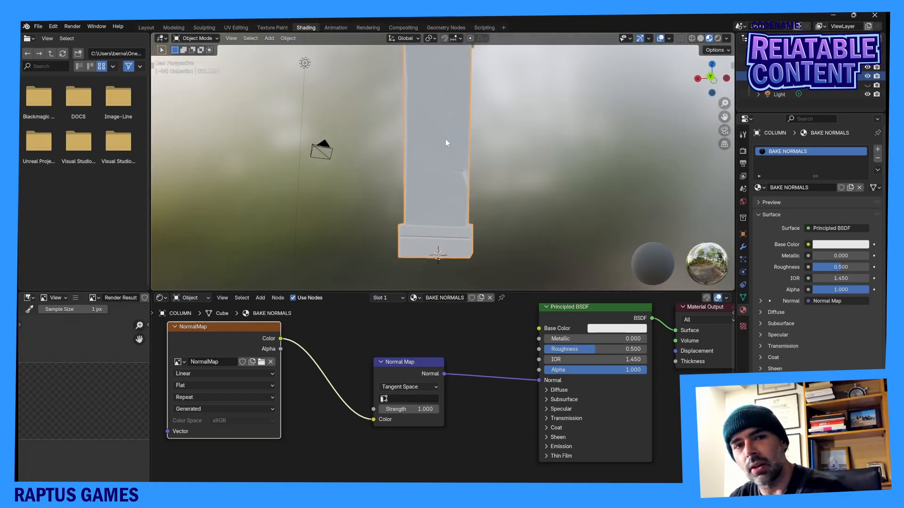
# Examine the baked NormalMap image and its mapping on the column in the Texture Paint workspace.
pyautogui.click(272, 27)
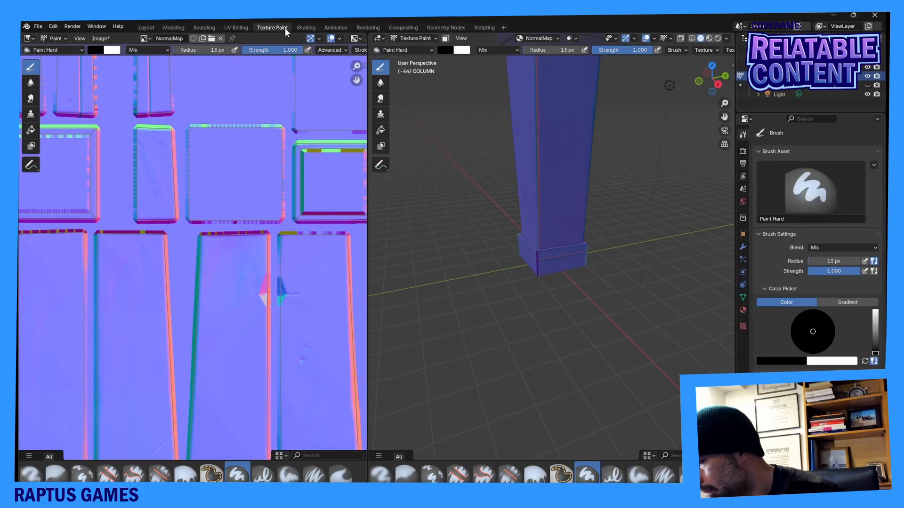
pyautogui.moveTo(479, 188); pyautogui.dragTo(497, 275, button='middle')
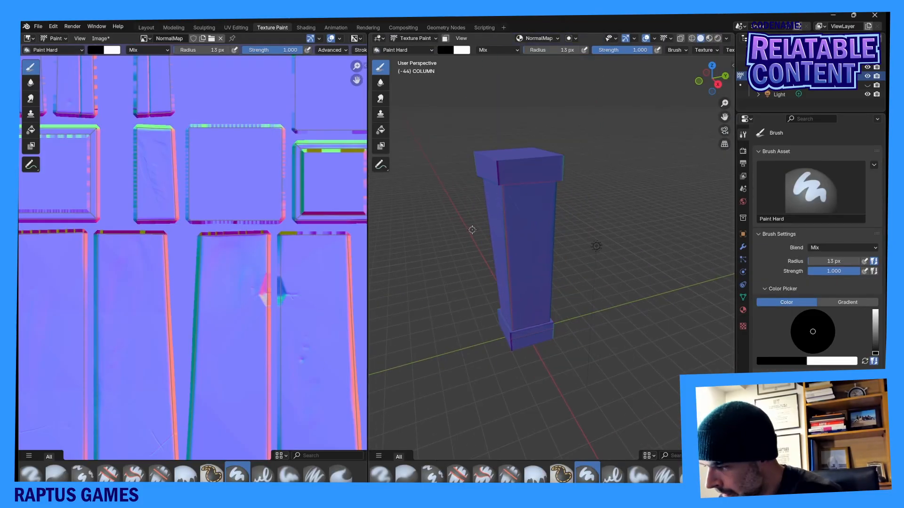
pyautogui.moveTo(471, 230); pyautogui.dragTo(428, 219, button='middle')
pyautogui.scroll(2, 514, 186)
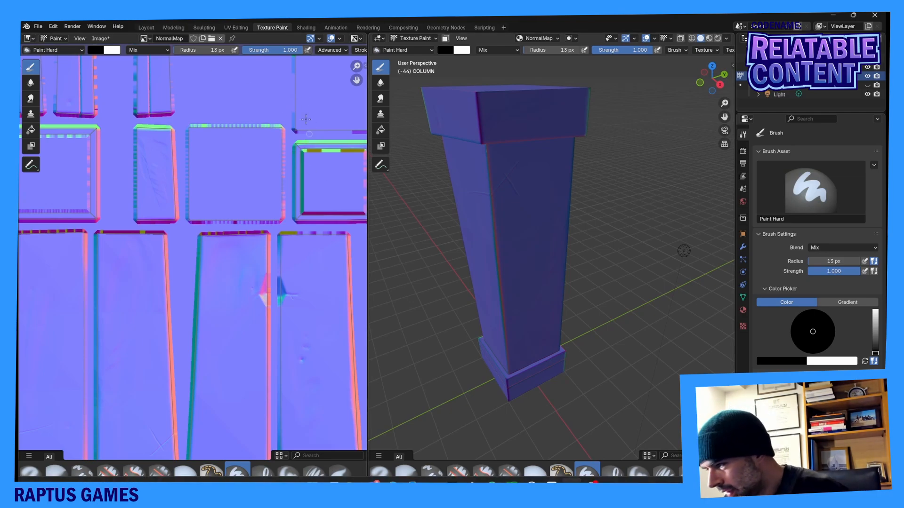
# Return to the Shading workspace and move the NormalMap image node lower to free space above it.
pyautogui.click(304, 28)
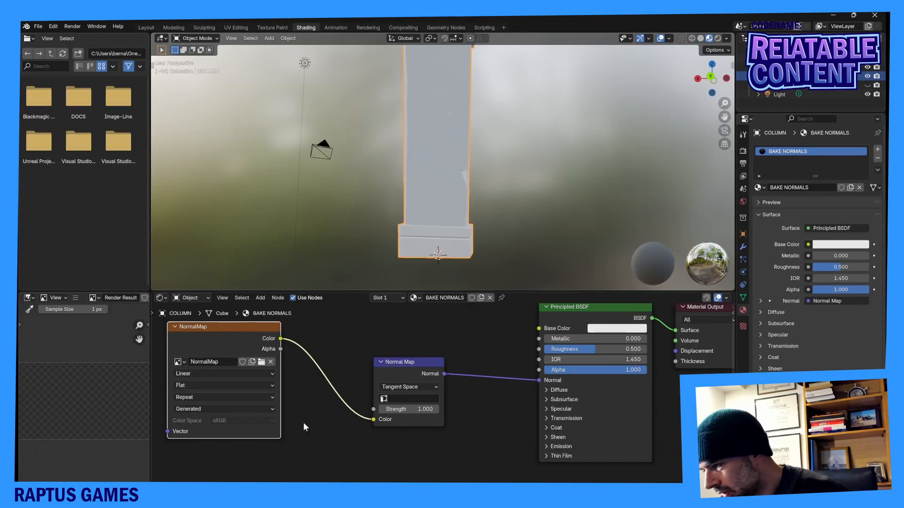
pyautogui.moveTo(303, 422); pyautogui.dragTo(293, 351, button='middle')
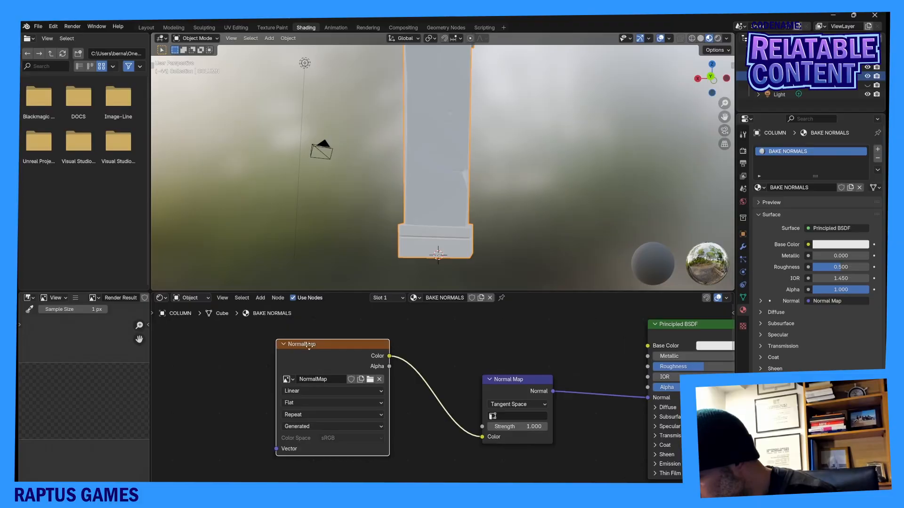
pyautogui.moveTo(309, 346); pyautogui.dragTo(277, 397)
pyautogui.rightClick(282, 318)
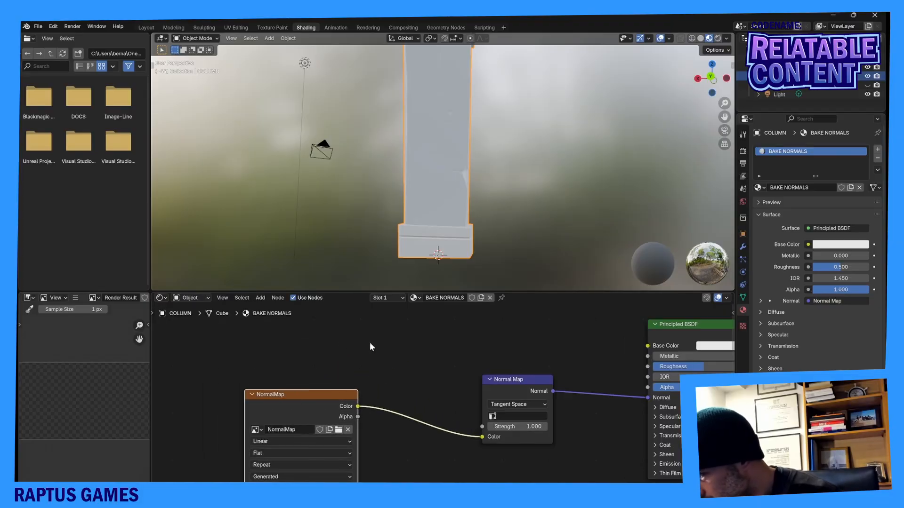
pyautogui.moveTo(370, 347); pyautogui.dragTo(372, 425, button='middle')
pyautogui.rightClick(260, 342)
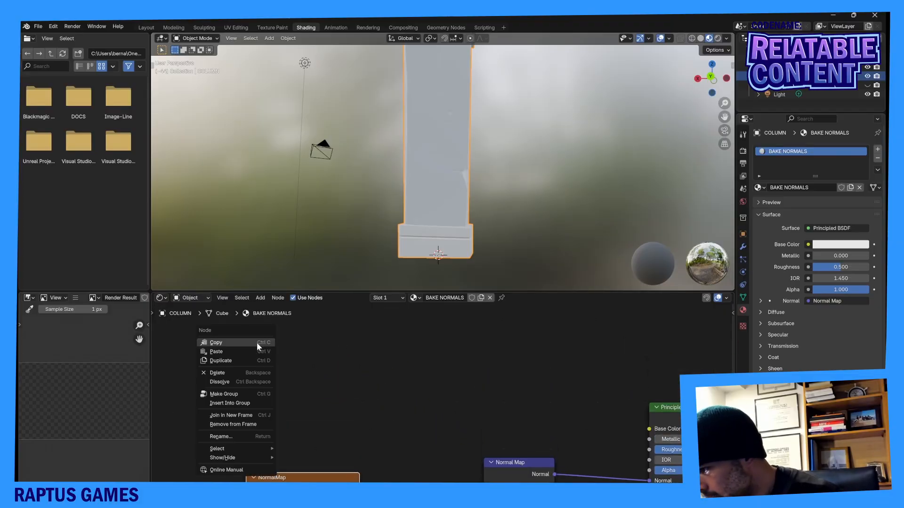
pyautogui.rightClick(287, 349)
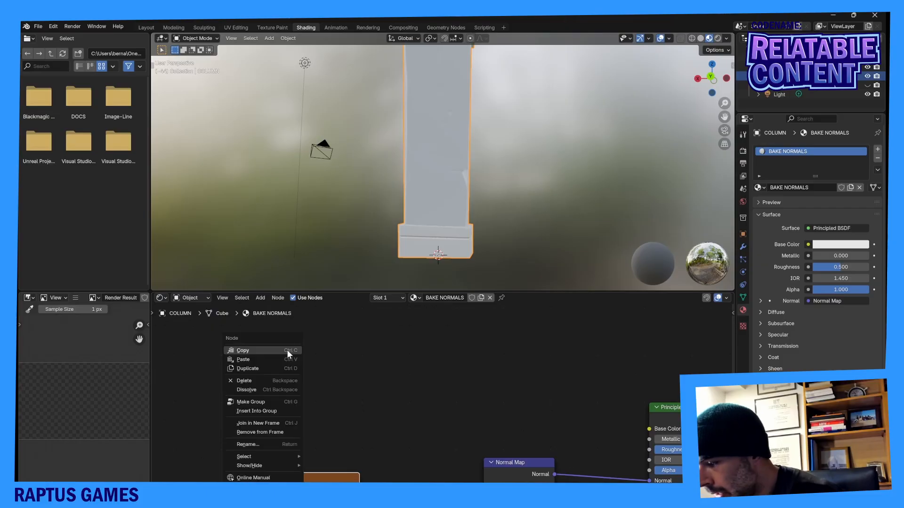
pyautogui.click(355, 370)
pyautogui.scroll(-1, 363, 405)
# Add an Image Texture node above the NormalMap node in the BAKE NORMALS material.
pyautogui.rightClick(305, 375)
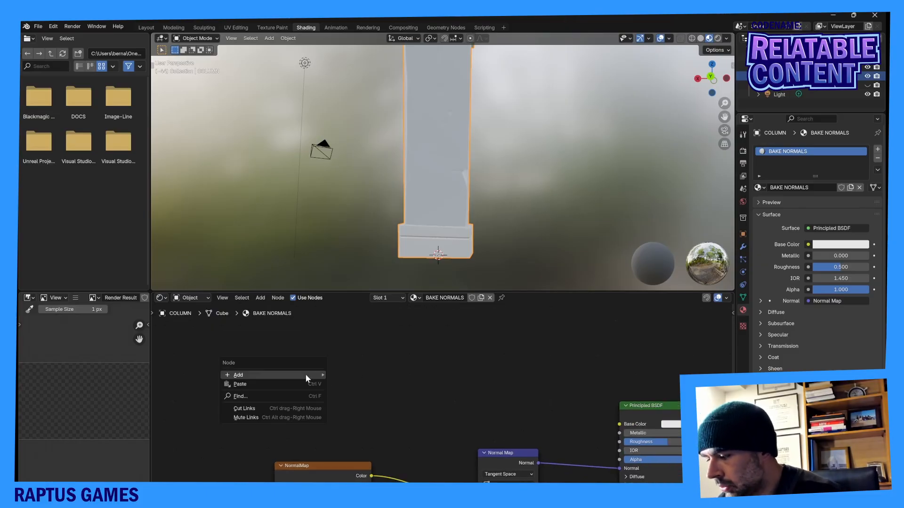
pyautogui.moveTo(303, 375)
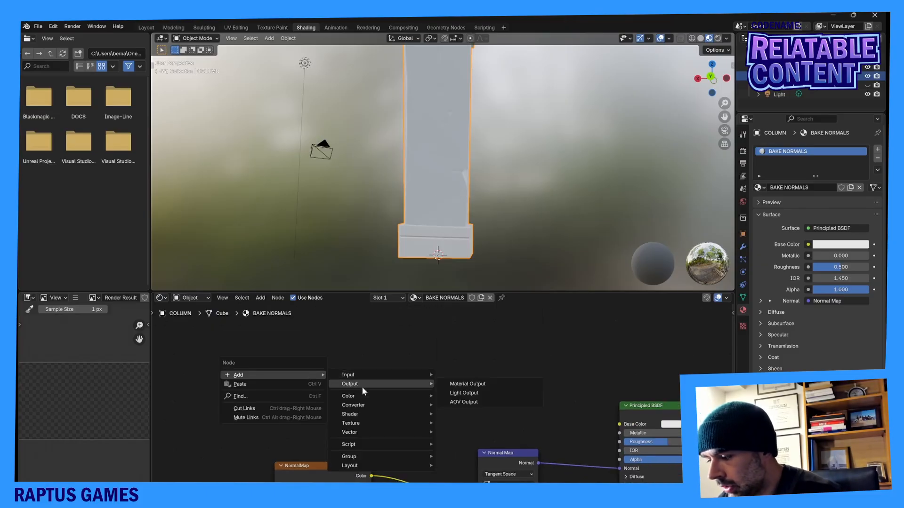
pyautogui.moveTo(368, 374)
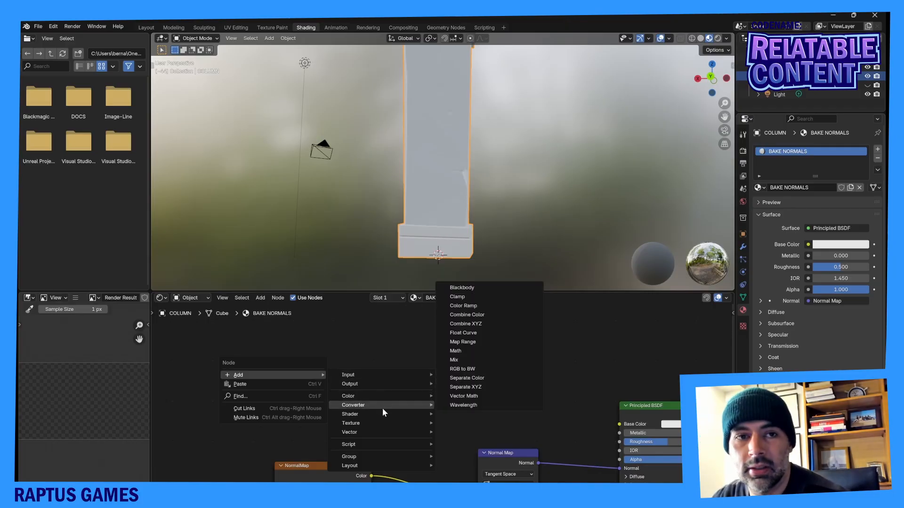
pyautogui.moveTo(383, 422)
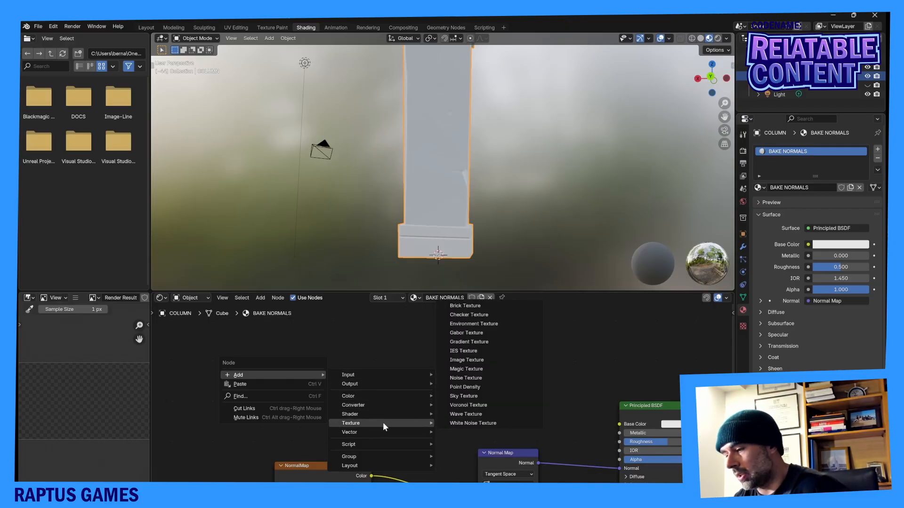
pyautogui.click(468, 360)
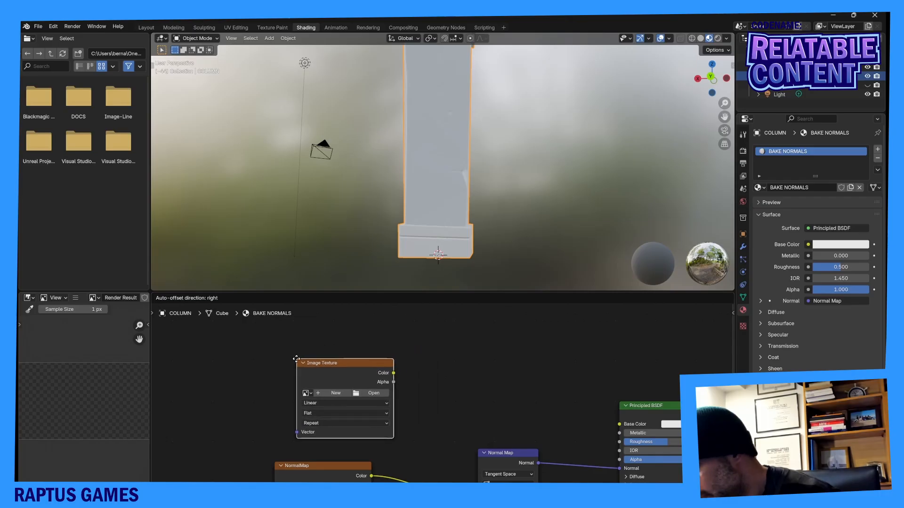
pyautogui.click(273, 361)
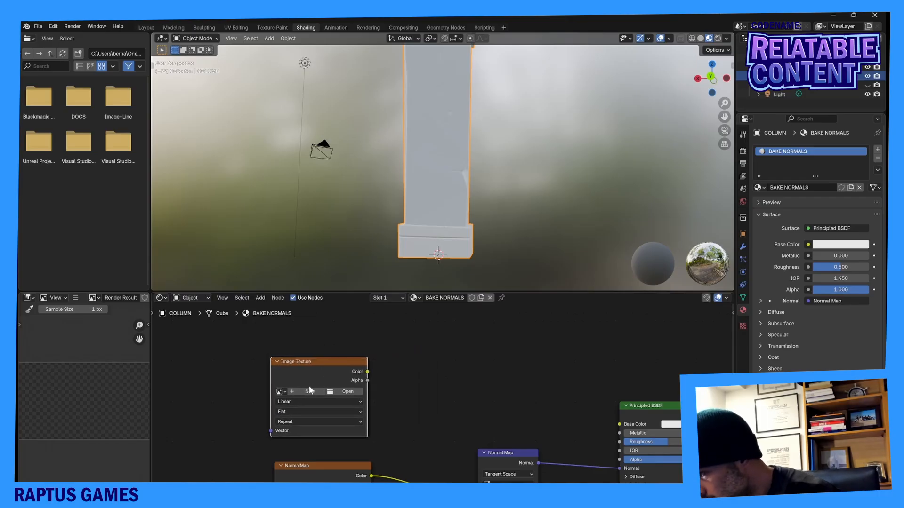
# Create a blank 2048 × 2048 px image named Color in the new node and connect its color to the Principled BSDF's Base Color.
pyautogui.click(296, 391)
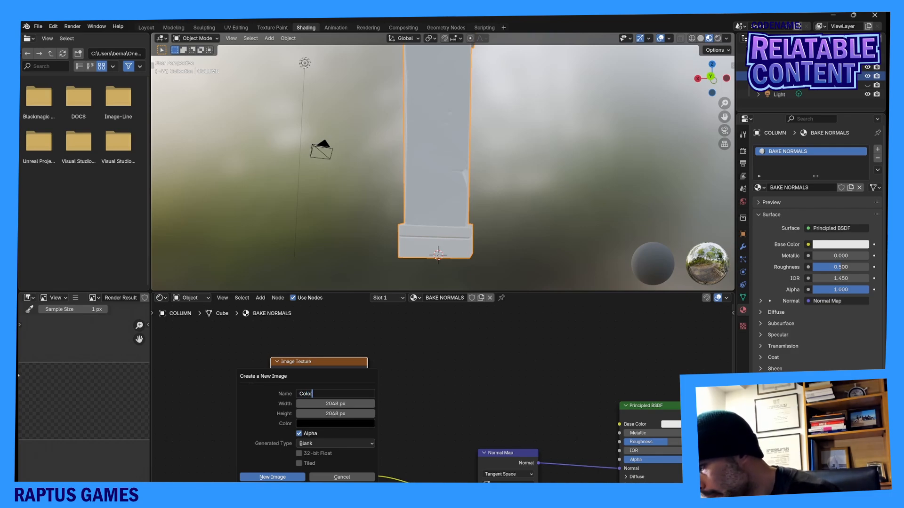
pyautogui.click(292, 476)
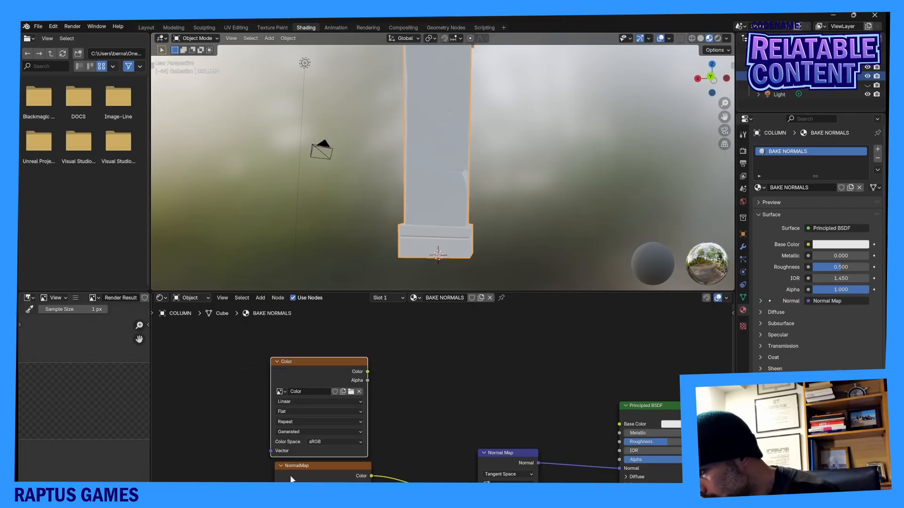
pyautogui.moveTo(330, 367); pyautogui.dragTo(619, 424)
pyautogui.moveTo(360, 157)
pyautogui.mouseDown(button='middle')
pyautogui.moveTo(366, 184)
pyautogui.moveTo(278, 154)
pyautogui.moveTo(343, 140)
pyautogui.moveTo(415, 143)
pyautogui.moveTo(459, 205)
pyautogui.moveTo(369, 207)
pyautogui.moveTo(370, 194)
pyautogui.moveTo(287, 114)
pyautogui.mouseUp(button='middle')
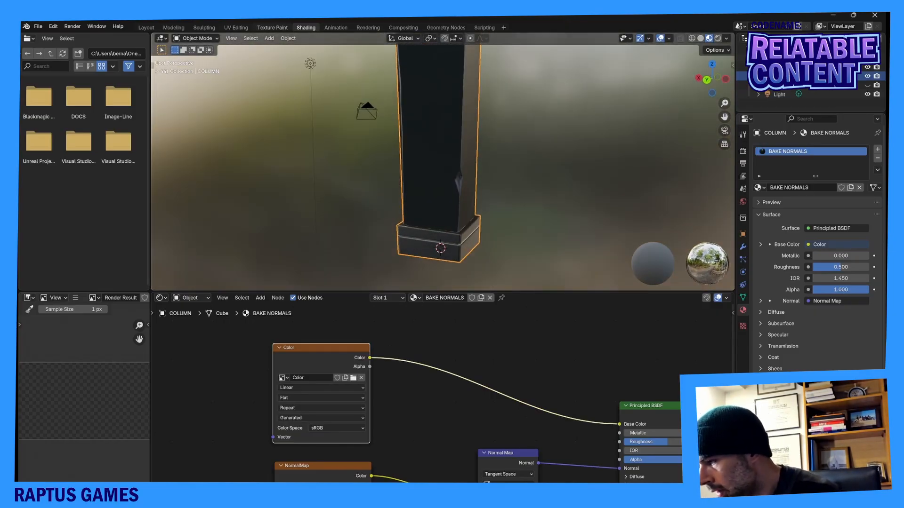
pyautogui.moveTo(397, 136)
pyautogui.mouseDown(button='middle')
pyautogui.moveTo(452, 216)
pyautogui.moveTo(420, 164)
pyautogui.moveTo(421, 146)
pyautogui.moveTo(414, 161)
pyautogui.moveTo(404, 141)
pyautogui.mouseUp(button='middle')
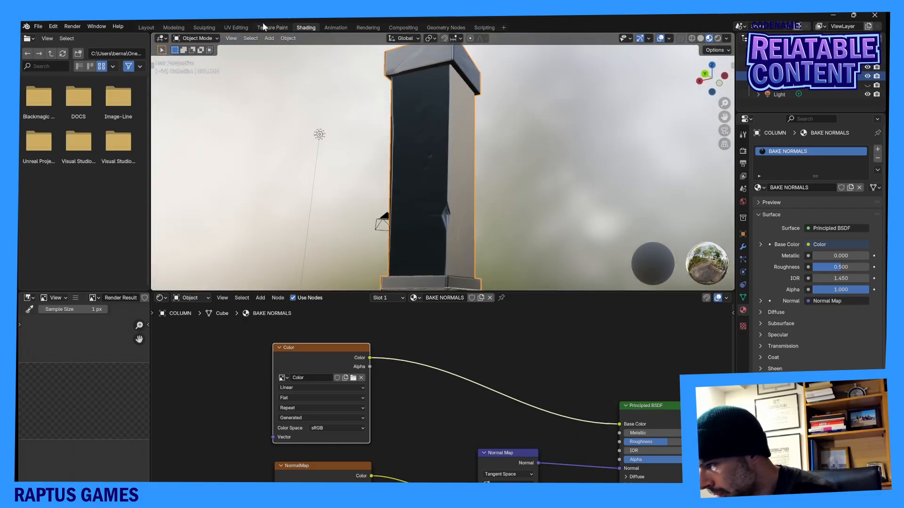
# Switch to the Texture Paint workspace and display the whole column in Material Preview shading.
pyautogui.click(264, 26)
pyautogui.moveTo(471, 188)
pyautogui.mouseDown(button='middle')
pyautogui.moveTo(510, 150)
pyautogui.moveTo(470, 160)
pyautogui.mouseUp(button='middle')
pyautogui.scroll(-4, 160, 231)
pyautogui.scroll(1, 179, 241)
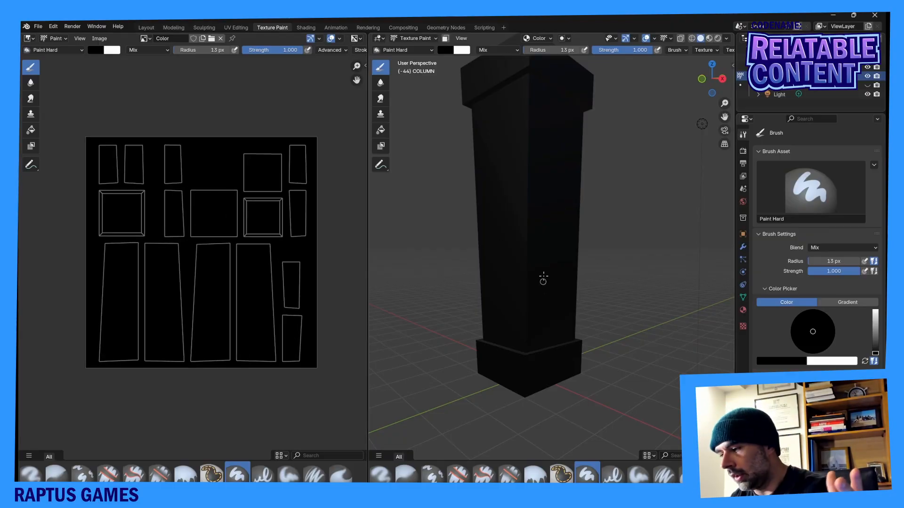
pyautogui.moveTo(541, 278); pyautogui.dragTo(558, 213, button='middle')
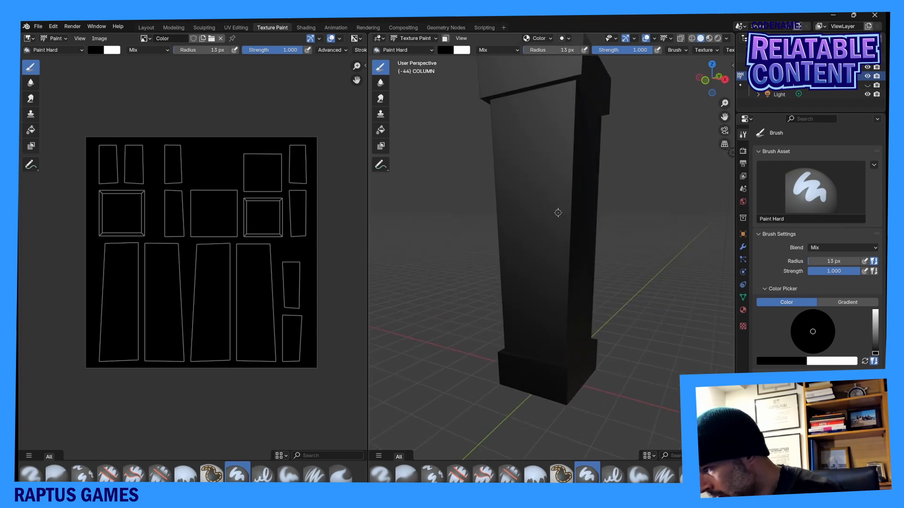
pyautogui.click(710, 39)
pyautogui.moveTo(610, 208)
pyautogui.mouseDown(button='middle')
pyautogui.moveTo(414, 256)
pyautogui.moveTo(610, 254)
pyautogui.moveTo(569, 266)
pyautogui.moveTo(546, 287)
pyautogui.moveTo(557, 298)
pyautogui.moveTo(627, 286)
pyautogui.moveTo(605, 292)
pyautogui.moveTo(613, 290)
pyautogui.mouseUp(button='middle')
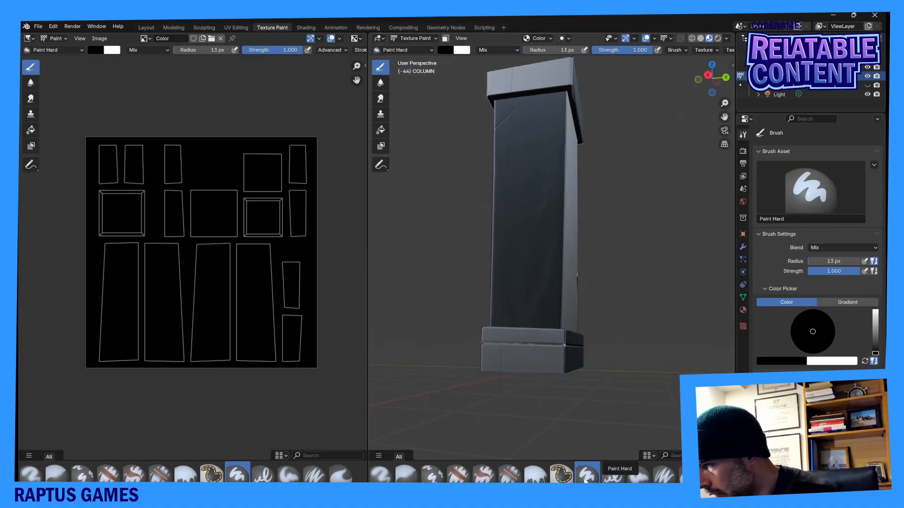
# Set the primary brush color to light gray and the secondary color to blue-gray with hue 0.582, saturation 0.371 and value 0.674.
pyautogui.click(822, 361)
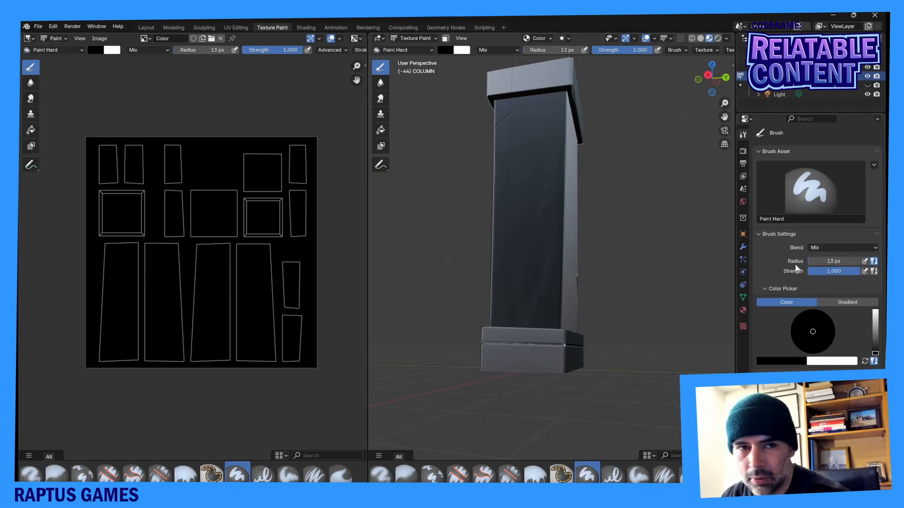
pyautogui.moveTo(873, 332); pyautogui.dragTo(874, 319)
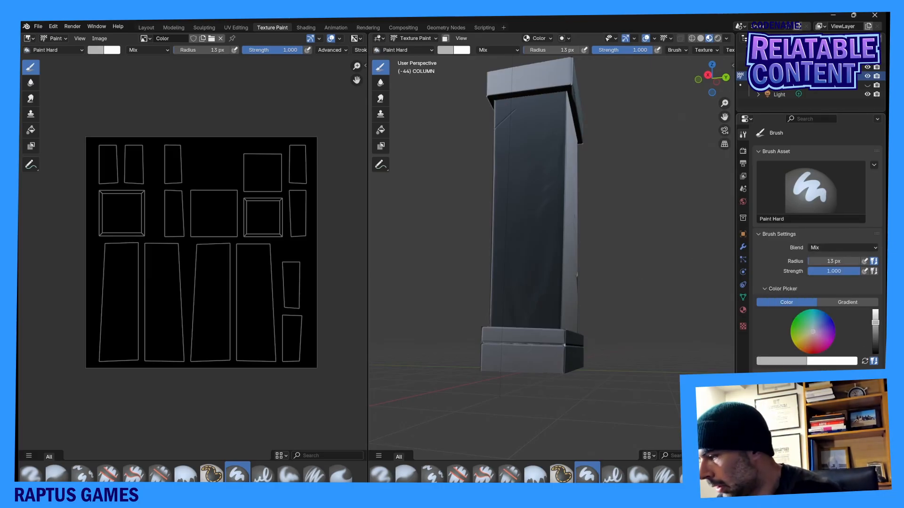
pyautogui.click(832, 363)
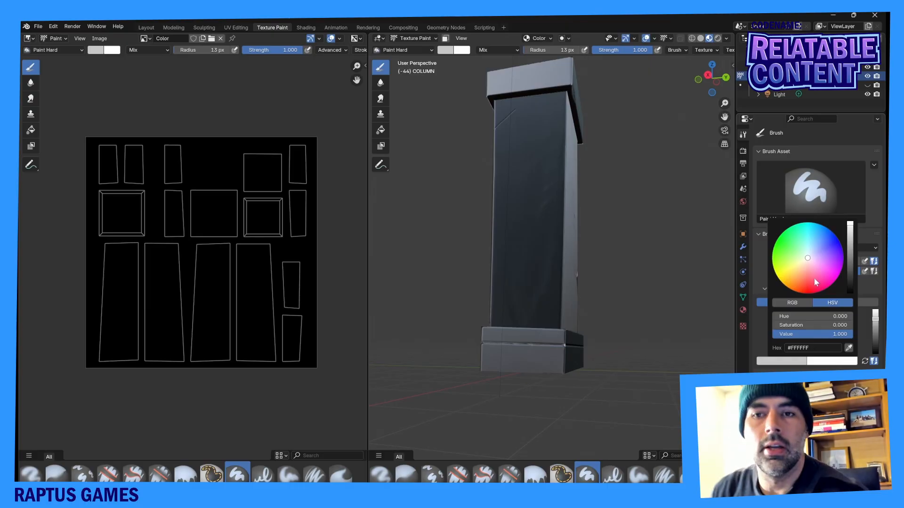
pyautogui.click(817, 249)
pyautogui.moveTo(816, 248); pyautogui.dragTo(812, 241)
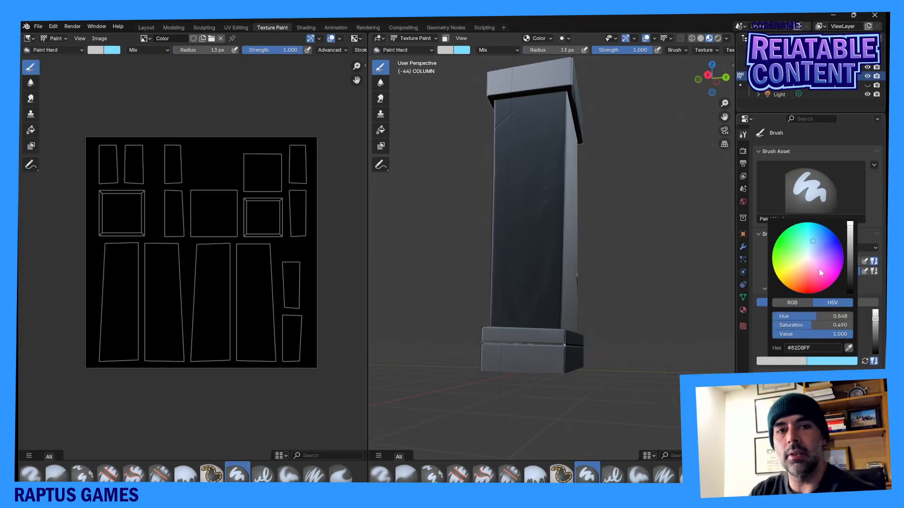
pyautogui.moveTo(817, 242); pyautogui.dragTo(813, 247)
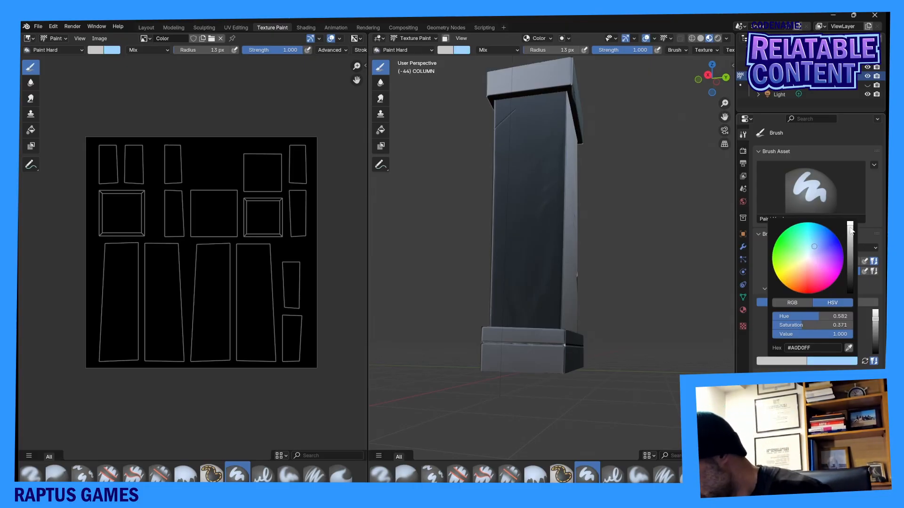
pyautogui.moveTo(850, 224); pyautogui.dragTo(850, 244)
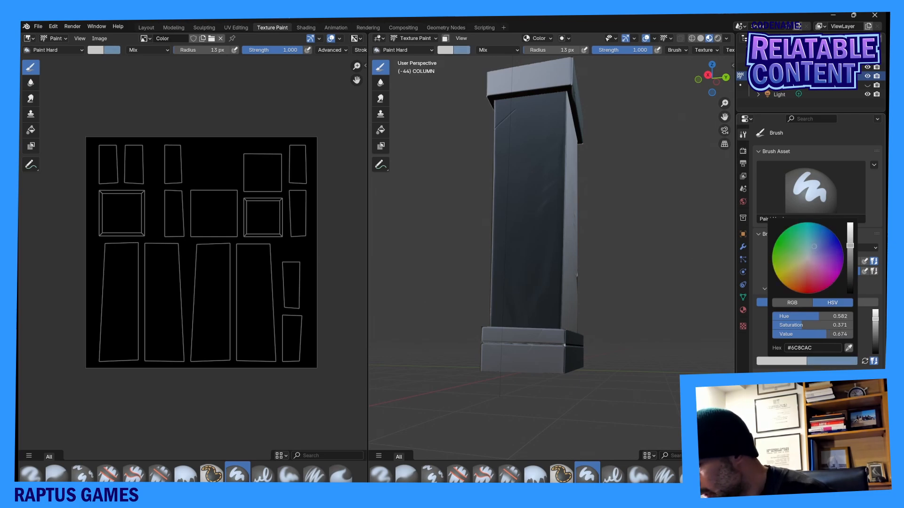
# Paint a light gray test stroke on the column shaft, swap the brush colors, and paint over it in blue-gray.
pyautogui.moveTo(533, 184); pyautogui.dragTo(531, 205)
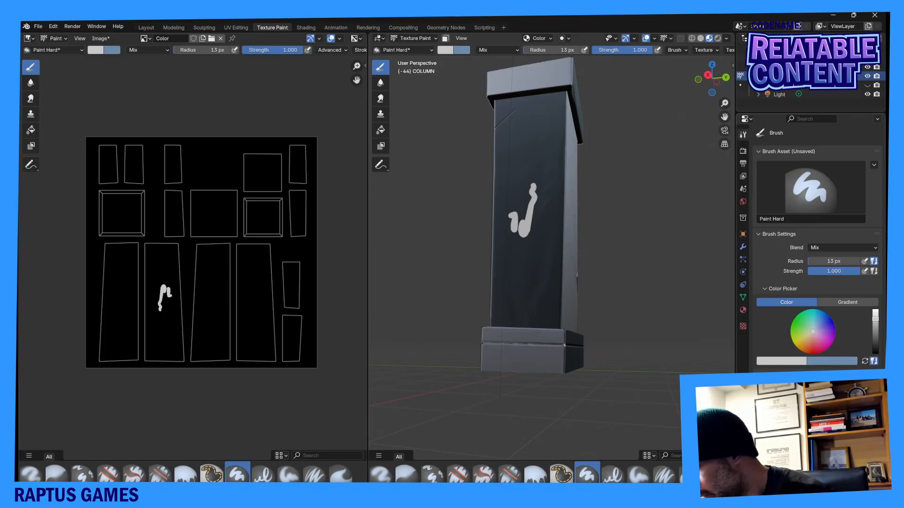
pyautogui.click(864, 361)
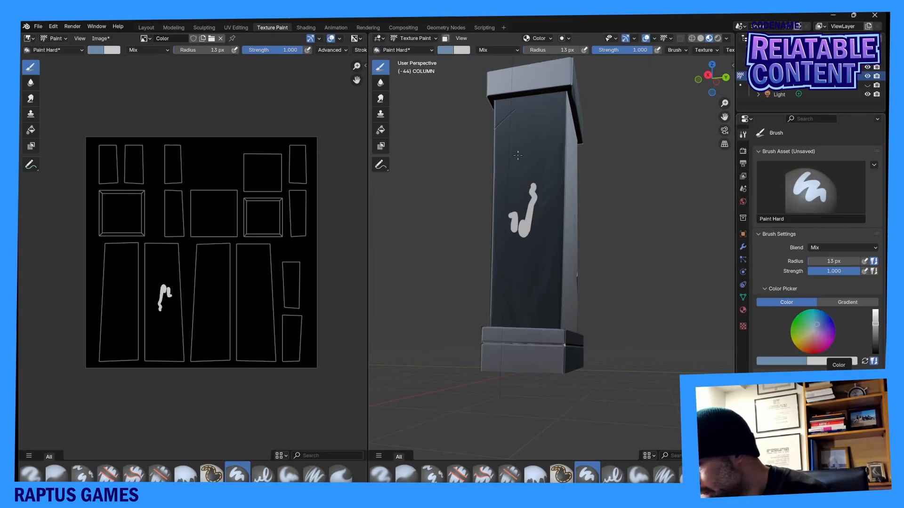
pyautogui.moveTo(523, 150); pyautogui.dragTo(514, 250)
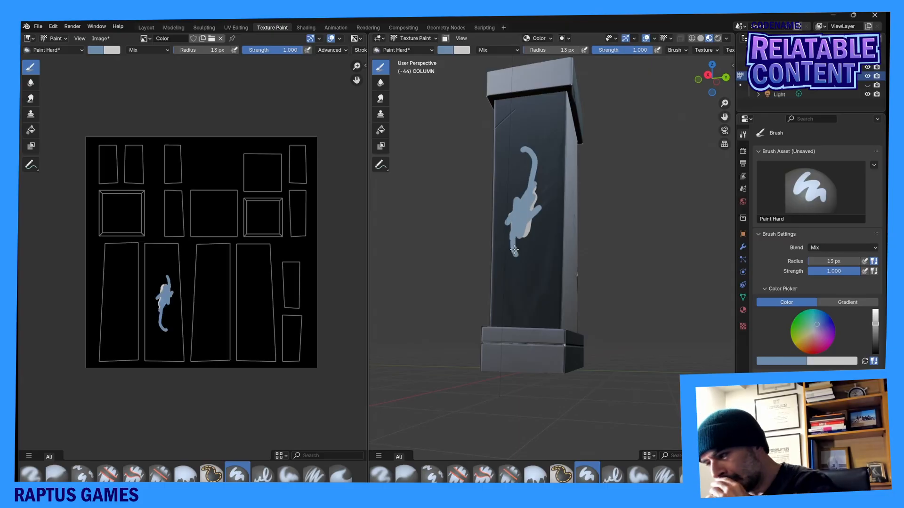
pyautogui.scroll(1, 540, 163)
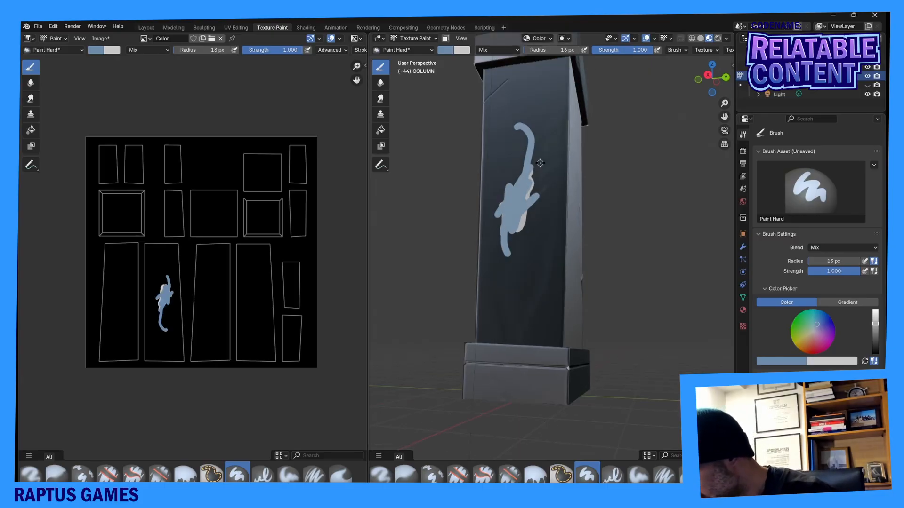
# Switch to the Paint Soft brush, try a stroke on the shaft, and set the brush radius to 192 px.
pyautogui.click(640, 475)
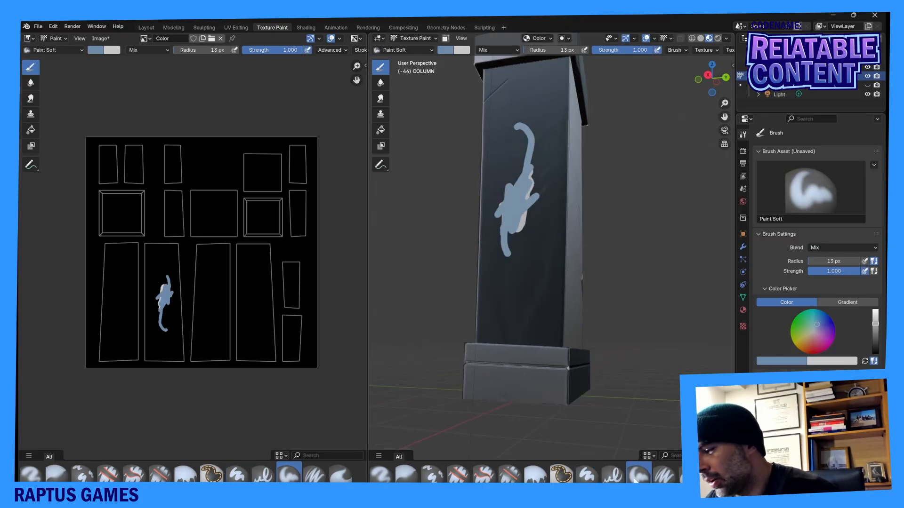
pyautogui.moveTo(525, 212)
pyautogui.mouseDown()
pyautogui.moveTo(512, 271)
pyautogui.moveTo(498, 141)
pyautogui.moveTo(527, 184)
pyautogui.mouseUp()
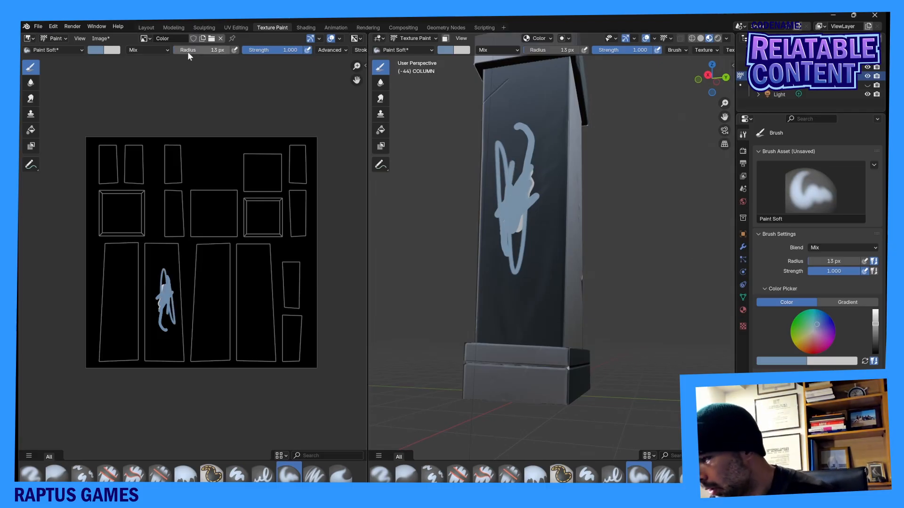
pyautogui.moveTo(214, 45); pyautogui.dragTo(223, 48)
# Paint all four sides of the column's shaft blue-gray with the soft brush, working around the model.
pyautogui.moveTo(510, 156)
pyautogui.mouseDown()
pyautogui.moveTo(514, 258)
pyautogui.moveTo(504, 111)
pyautogui.moveTo(543, 87)
pyautogui.moveTo(530, 313)
pyautogui.moveTo(489, 298)
pyautogui.moveTo(502, 306)
pyautogui.mouseUp()
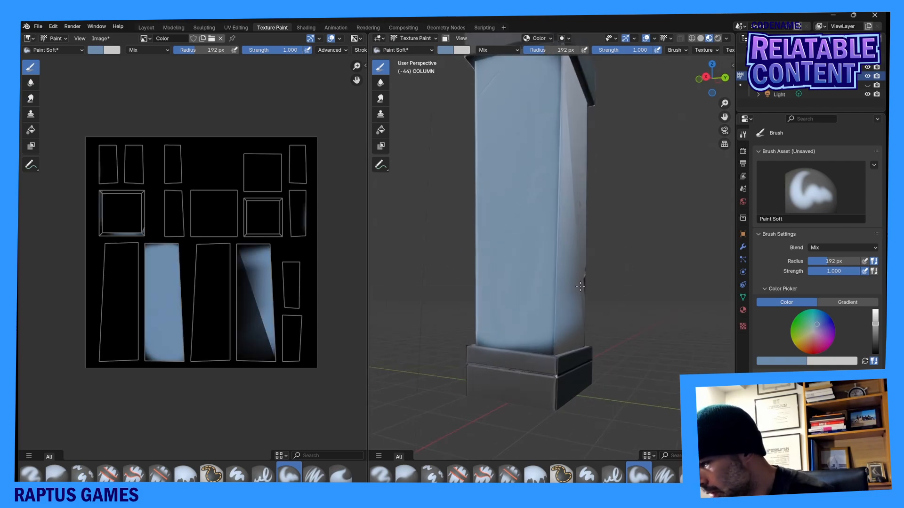
pyautogui.moveTo(503, 306); pyautogui.dragTo(532, 242, button='middle')
pyautogui.moveTo(516, 75)
pyautogui.mouseDown()
pyautogui.moveTo(565, 211)
pyautogui.moveTo(561, 273)
pyautogui.moveTo(514, 292)
pyautogui.moveTo(529, 278)
pyautogui.mouseUp()
pyautogui.moveTo(529, 278); pyautogui.dragTo(554, 221, button='middle')
pyautogui.moveTo(555, 183)
pyautogui.mouseDown()
pyautogui.moveTo(558, 109)
pyautogui.moveTo(594, 103)
pyautogui.moveTo(519, 306)
pyautogui.moveTo(541, 222)
pyautogui.moveTo(595, 299)
pyautogui.moveTo(602, 155)
pyautogui.moveTo(539, 196)
pyautogui.moveTo(525, 329)
pyautogui.moveTo(608, 333)
pyautogui.mouseUp()
pyautogui.moveTo(609, 334); pyautogui.dragTo(545, 312, button='middle')
pyautogui.moveTo(545, 312)
pyautogui.mouseDown()
pyautogui.moveTo(555, 90)
pyautogui.moveTo(577, 235)
pyautogui.mouseUp()
pyautogui.moveTo(578, 235); pyautogui.dragTo(572, 182, button='middle')
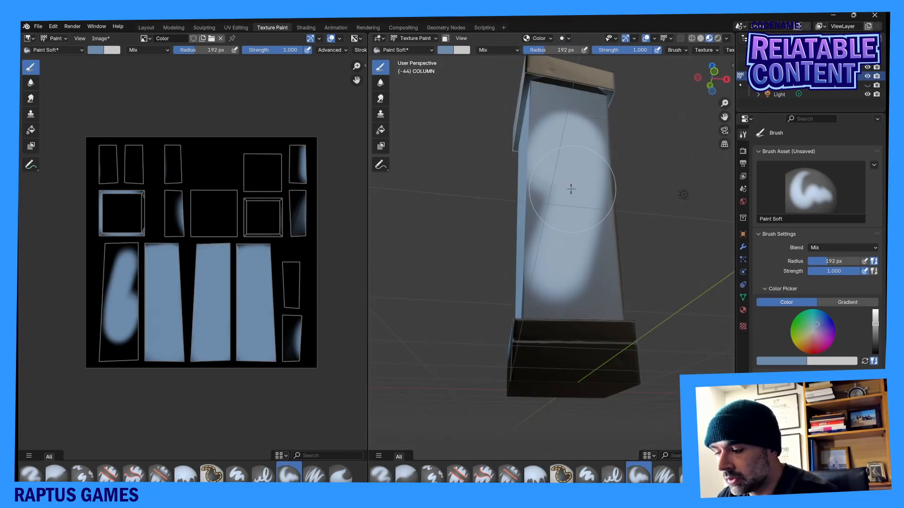
pyautogui.moveTo(571, 182); pyautogui.dragTo(521, 263)
pyautogui.moveTo(520, 262)
pyautogui.mouseDown(button='middle')
pyautogui.moveTo(575, 232)
pyautogui.moveTo(567, 216)
pyautogui.mouseUp(button='middle')
pyautogui.moveTo(567, 216)
pyautogui.mouseDown()
pyautogui.moveTo(564, 120)
pyautogui.moveTo(578, 82)
pyautogui.moveTo(595, 78)
pyautogui.moveTo(623, 207)
pyautogui.moveTo(599, 320)
pyautogui.moveTo(545, 332)
pyautogui.mouseUp()
pyautogui.moveTo(545, 332)
pyautogui.mouseDown(button='middle')
pyautogui.moveTo(579, 317)
pyautogui.moveTo(568, 286)
pyautogui.mouseUp(button='middle')
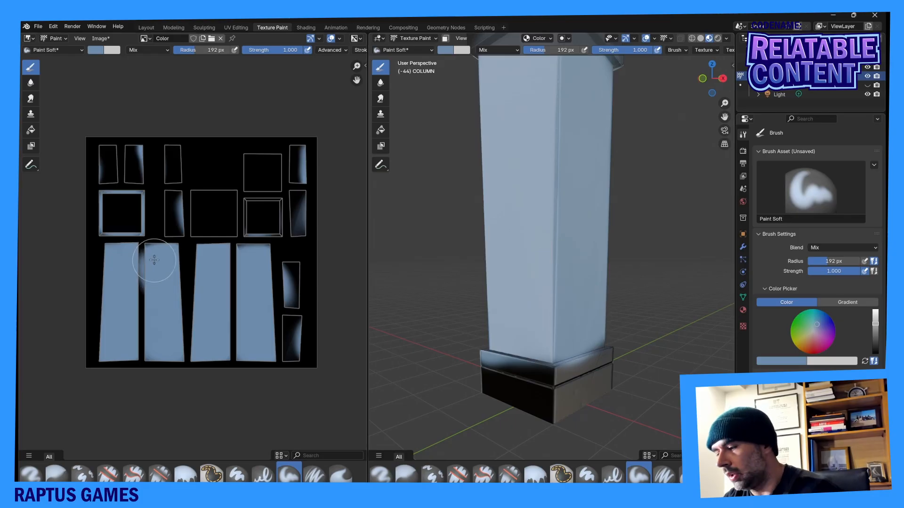
# Paint blue-gray over the four shaft islands in the UV image, filling the gaps between them and spreading past their outer edges.
pyautogui.moveTo(154, 259)
pyautogui.mouseDown()
pyautogui.moveTo(147, 246)
pyautogui.moveTo(101, 254)
pyautogui.moveTo(114, 292)
pyautogui.moveTo(105, 346)
pyautogui.moveTo(135, 365)
pyautogui.mouseUp()
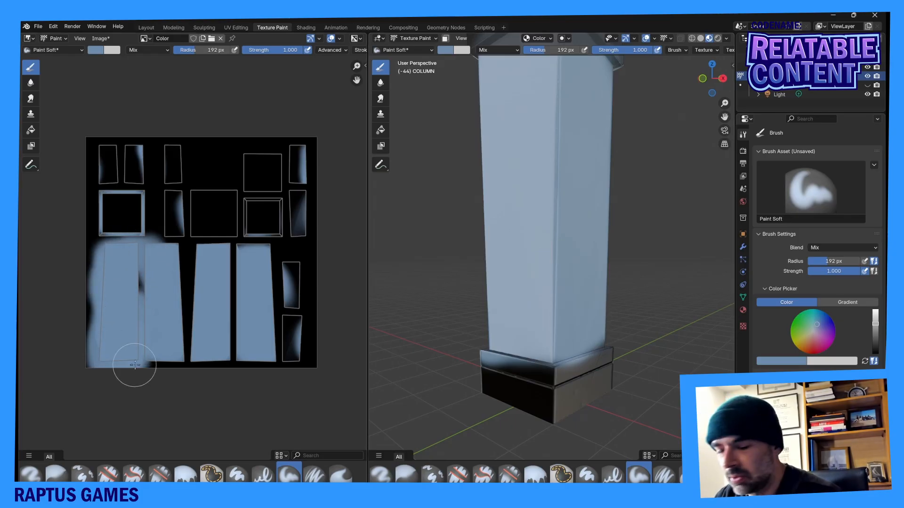
pyautogui.moveTo(134, 277)
pyautogui.mouseDown()
pyautogui.moveTo(161, 344)
pyautogui.moveTo(188, 351)
pyautogui.moveTo(203, 251)
pyautogui.moveTo(233, 250)
pyautogui.moveTo(225, 302)
pyautogui.moveTo(240, 281)
pyautogui.mouseUp()
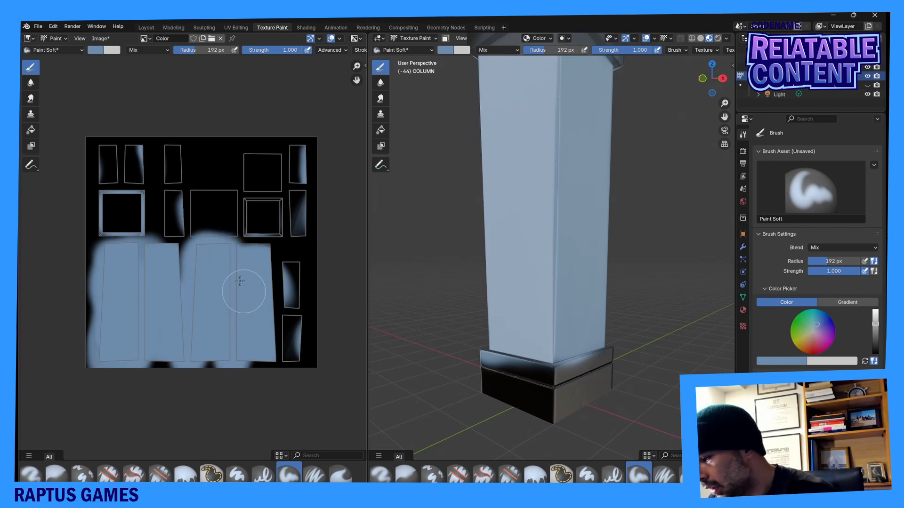
pyautogui.moveTo(248, 248)
pyautogui.mouseDown()
pyautogui.moveTo(270, 287)
pyautogui.moveTo(266, 359)
pyautogui.mouseUp()
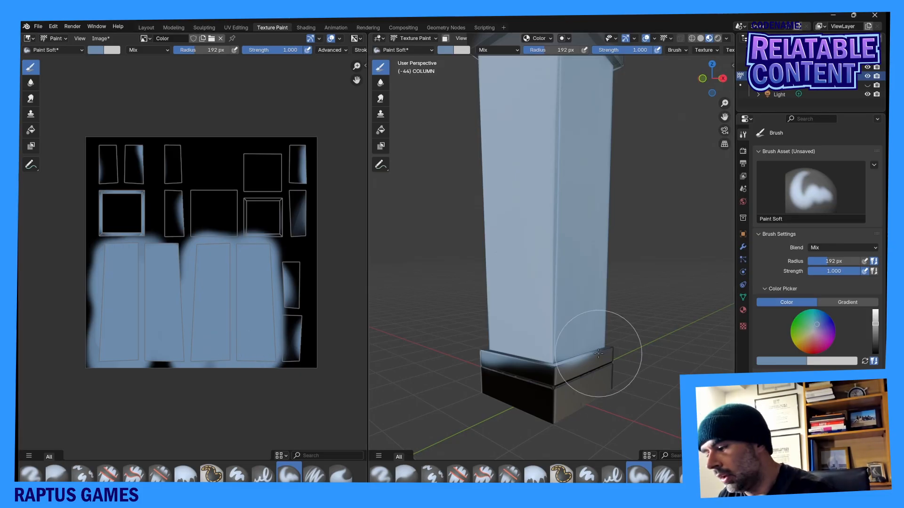
# Change the brush color to a muted red and paint the sides of the column's stepped base, working around the model.
pyautogui.click(819, 342)
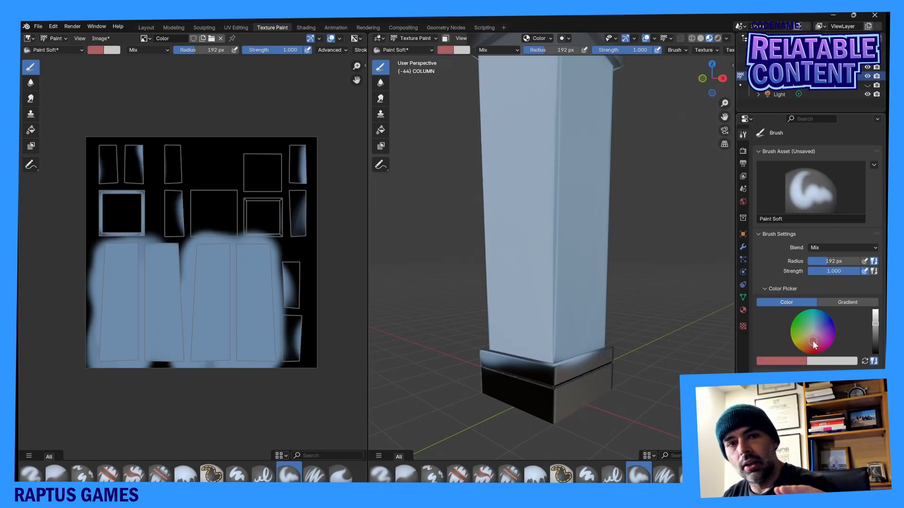
pyautogui.moveTo(876, 348); pyautogui.dragTo(876, 337)
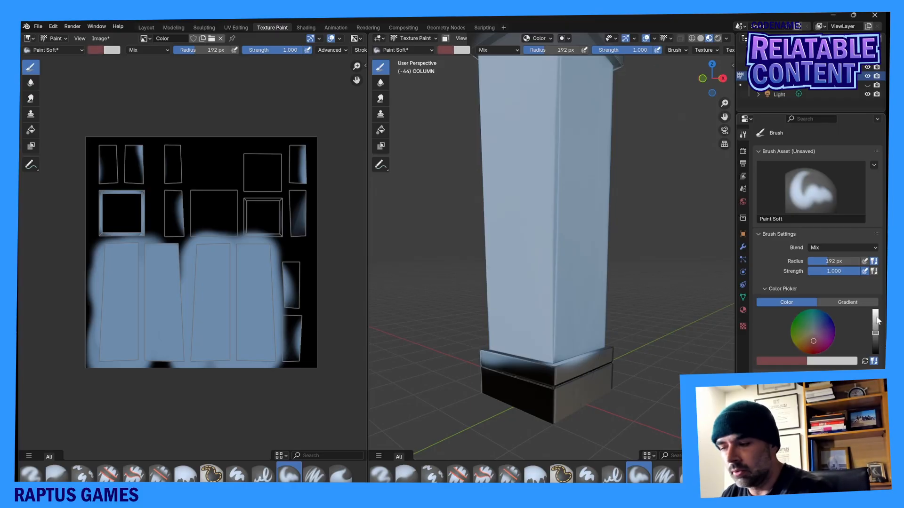
pyautogui.moveTo(546, 379)
pyautogui.mouseDown()
pyautogui.moveTo(589, 380)
pyautogui.moveTo(576, 375)
pyautogui.moveTo(585, 383)
pyautogui.moveTo(575, 394)
pyautogui.moveTo(541, 397)
pyautogui.moveTo(515, 383)
pyautogui.moveTo(487, 388)
pyautogui.moveTo(577, 396)
pyautogui.mouseUp()
pyautogui.hotkey('ctrl', 'z')
pyautogui.moveTo(576, 396); pyautogui.dragTo(531, 388, button='middle')
pyautogui.moveTo(531, 389); pyautogui.dragTo(593, 374)
pyautogui.moveTo(593, 374)
pyautogui.mouseDown(button='middle')
pyautogui.moveTo(541, 374)
pyautogui.moveTo(560, 376)
pyautogui.moveTo(528, 386)
pyautogui.mouseUp(button='middle')
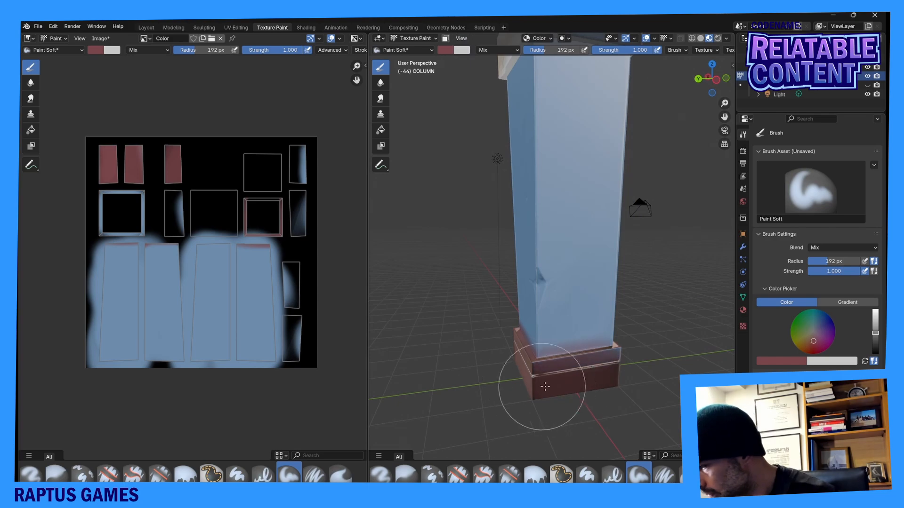
pyautogui.moveTo(609, 375); pyautogui.dragTo(549, 383)
pyautogui.moveTo(643, 330); pyautogui.dragTo(649, 291, button='middle')
# Darken the brush's red and repaint the sides of the column's base with it.
pyautogui.moveTo(600, 151)
pyautogui.mouseDown(button='middle')
pyautogui.moveTo(603, 285)
pyautogui.moveTo(663, 286)
pyautogui.mouseUp(button='middle')
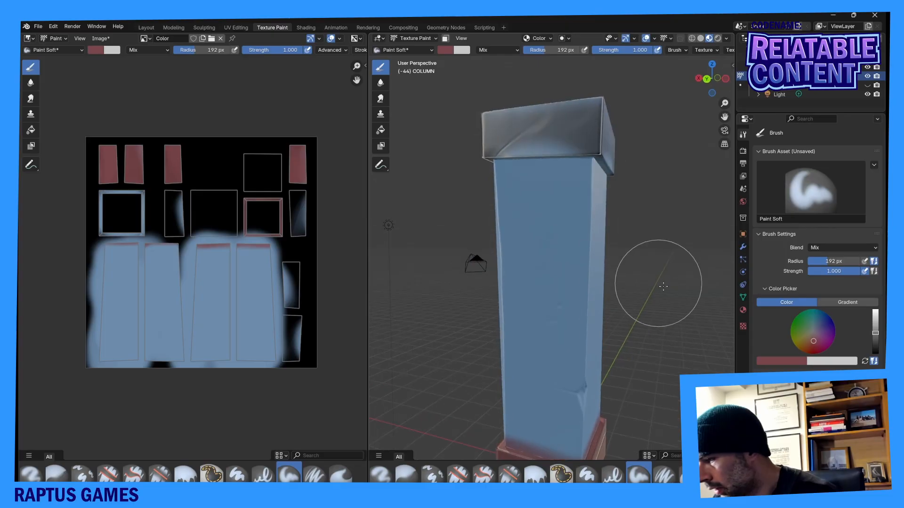
pyautogui.click(875, 343)
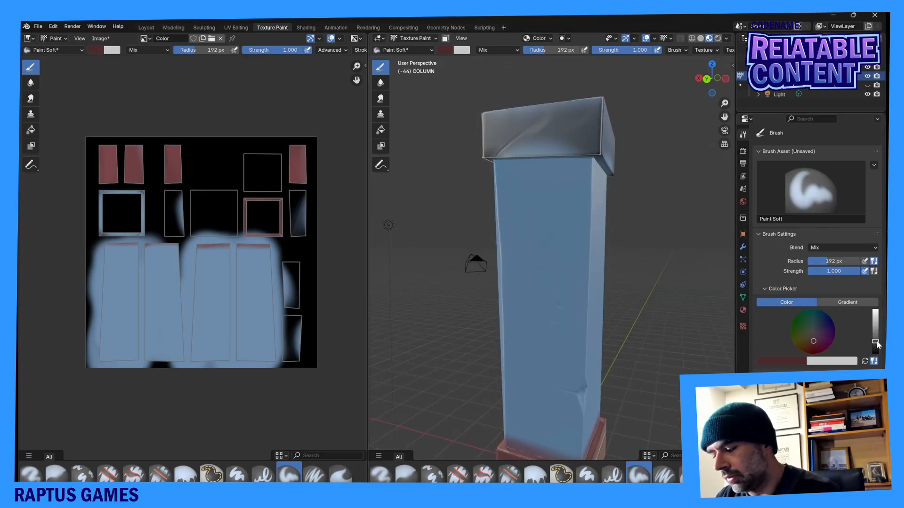
pyautogui.moveTo(584, 197); pyautogui.dragTo(586, 237, button='middle')
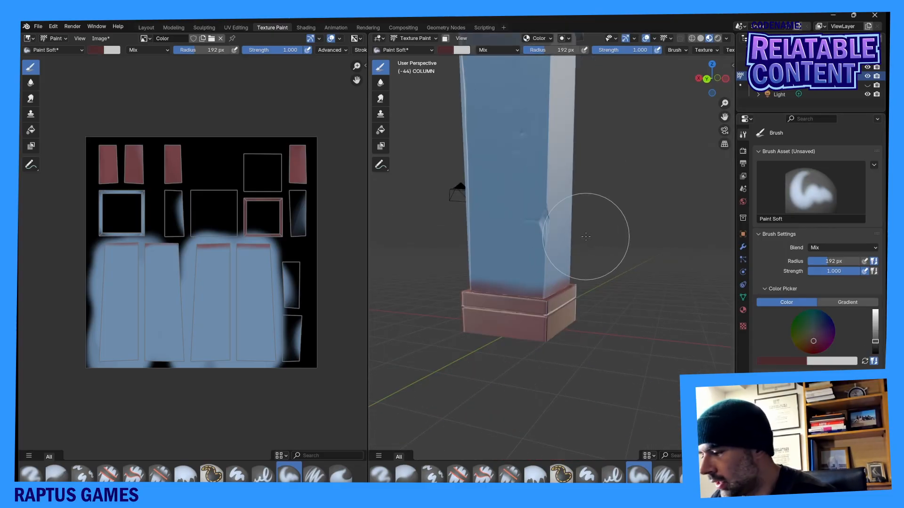
pyautogui.moveTo(501, 323)
pyautogui.mouseDown(button='middle')
pyautogui.moveTo(544, 331)
pyautogui.moveTo(521, 317)
pyautogui.moveTo(548, 322)
pyautogui.moveTo(535, 335)
pyautogui.mouseUp(button='middle')
pyautogui.click(549, 323)
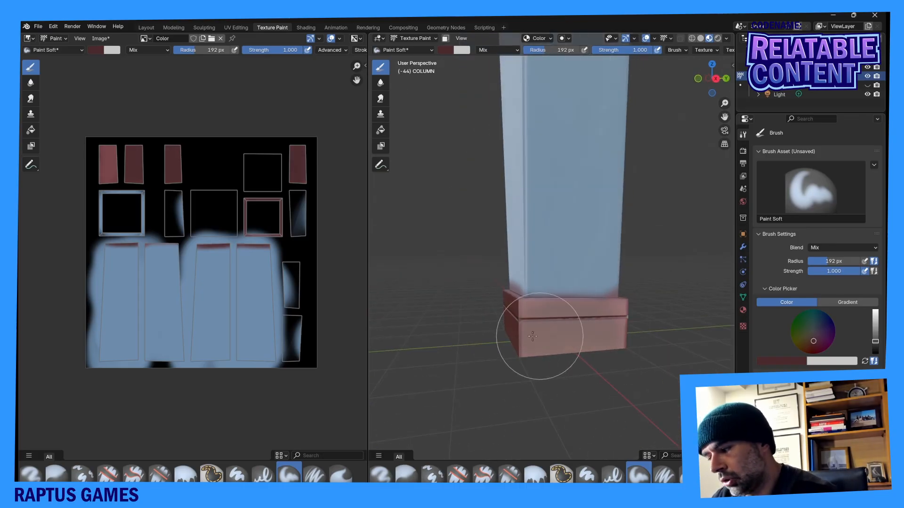
pyautogui.moveTo(532, 336)
pyautogui.mouseDown()
pyautogui.moveTo(597, 333)
pyautogui.moveTo(607, 319)
pyautogui.mouseUp()
# Paint the sides and top of the column's cap and the underside of its base dark red.
pyautogui.moveTo(607, 319); pyautogui.dragTo(556, 427, button='middle')
pyautogui.moveTo(502, 240)
pyautogui.mouseDown()
pyautogui.moveTo(599, 224)
pyautogui.moveTo(505, 236)
pyautogui.mouseUp()
pyautogui.moveTo(504, 236); pyautogui.dragTo(650, 236, button='middle')
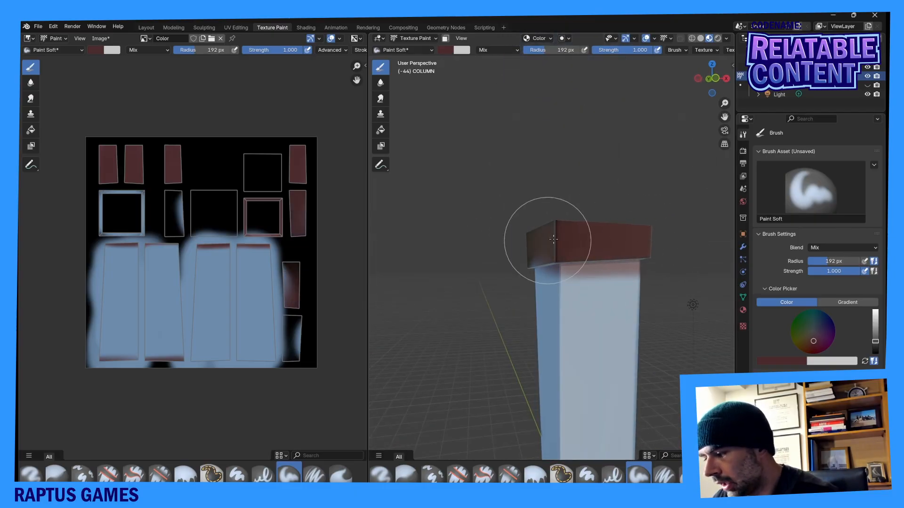
pyautogui.moveTo(545, 229); pyautogui.dragTo(517, 236, button='middle')
pyautogui.moveTo(461, 236); pyautogui.dragTo(529, 270, button='middle')
pyautogui.moveTo(529, 269)
pyautogui.mouseDown()
pyautogui.moveTo(546, 238)
pyautogui.moveTo(492, 228)
pyautogui.moveTo(539, 268)
pyautogui.moveTo(514, 268)
pyautogui.moveTo(541, 246)
pyautogui.mouseUp()
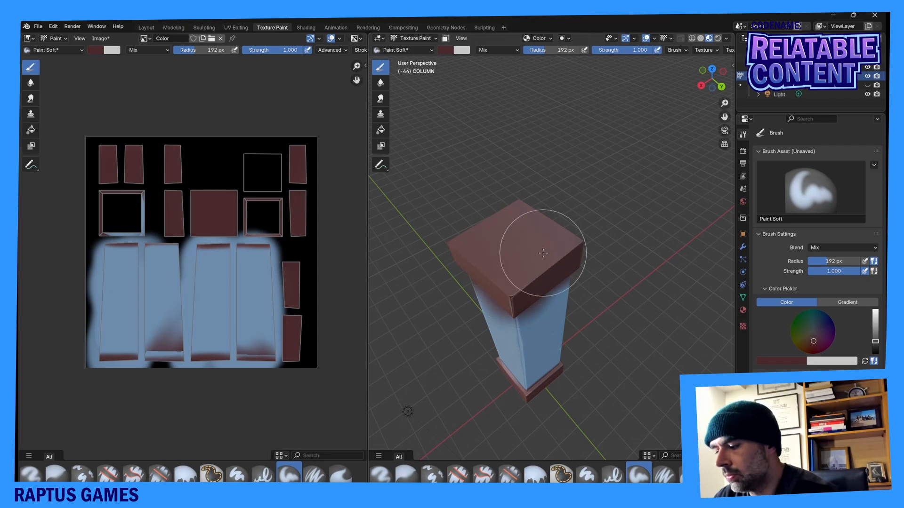
pyautogui.moveTo(556, 326)
pyautogui.mouseDown(button='middle')
pyautogui.moveTo(605, 242)
pyautogui.moveTo(575, 269)
pyautogui.moveTo(581, 251)
pyautogui.mouseUp(button='middle')
pyautogui.moveTo(565, 344)
pyautogui.mouseDown()
pyautogui.moveTo(578, 344)
pyautogui.moveTo(532, 336)
pyautogui.moveTo(595, 354)
pyautogui.moveTo(551, 357)
pyautogui.moveTo(577, 329)
pyautogui.mouseUp()
pyautogui.moveTo(577, 329); pyautogui.dragTo(565, 353, button='middle')
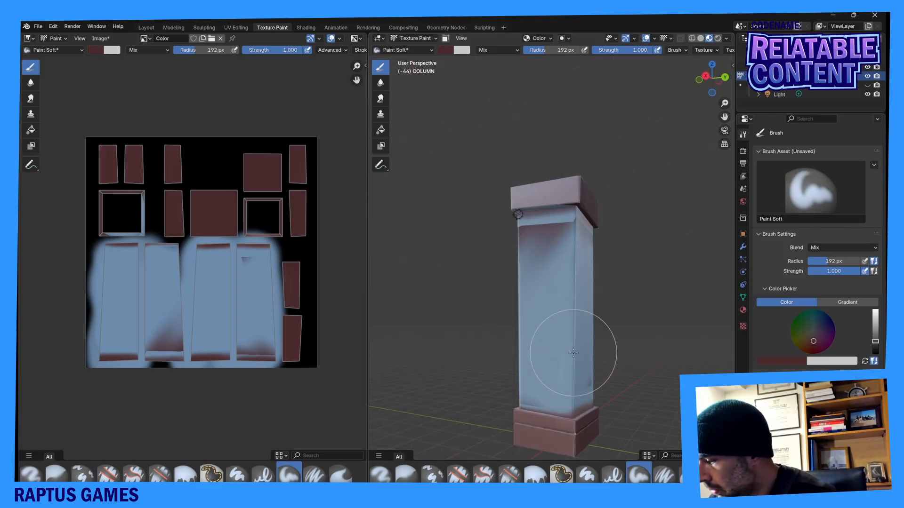
# Try out the Smear and Paint Hard brushes, and return to the Paint Soft brush.
pyautogui.moveTo(504, 252); pyautogui.dragTo(535, 252, button='middle')
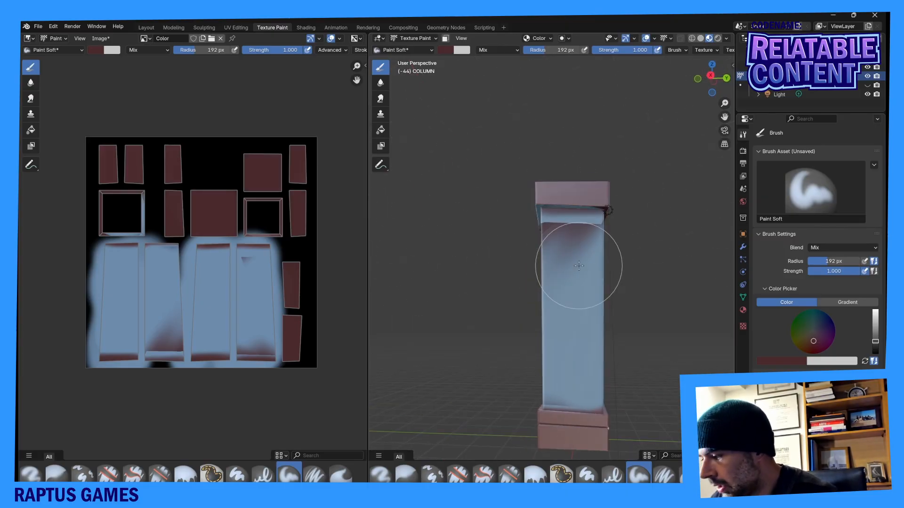
pyautogui.click(678, 478)
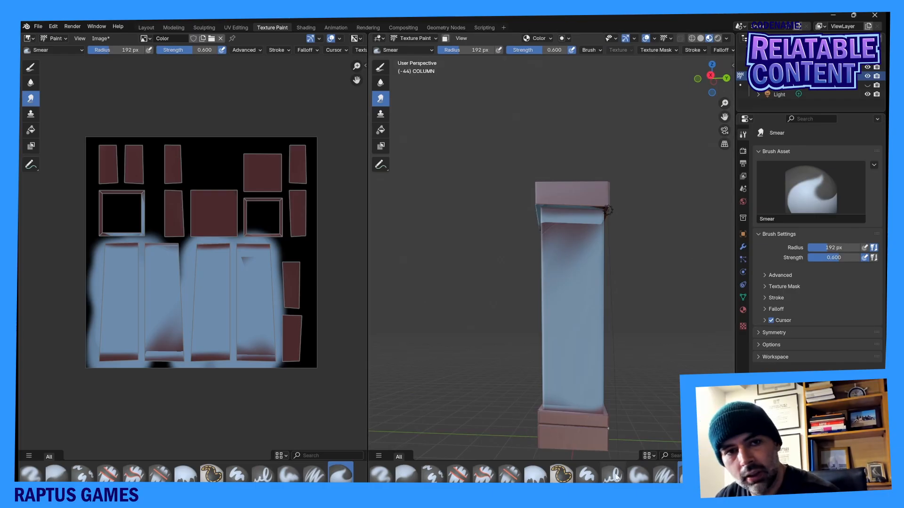
pyautogui.click(589, 472)
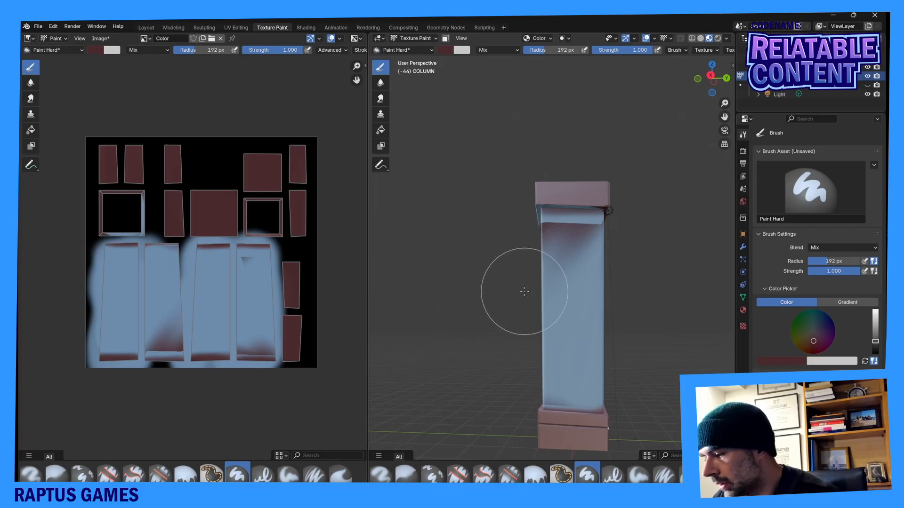
pyautogui.click(637, 474)
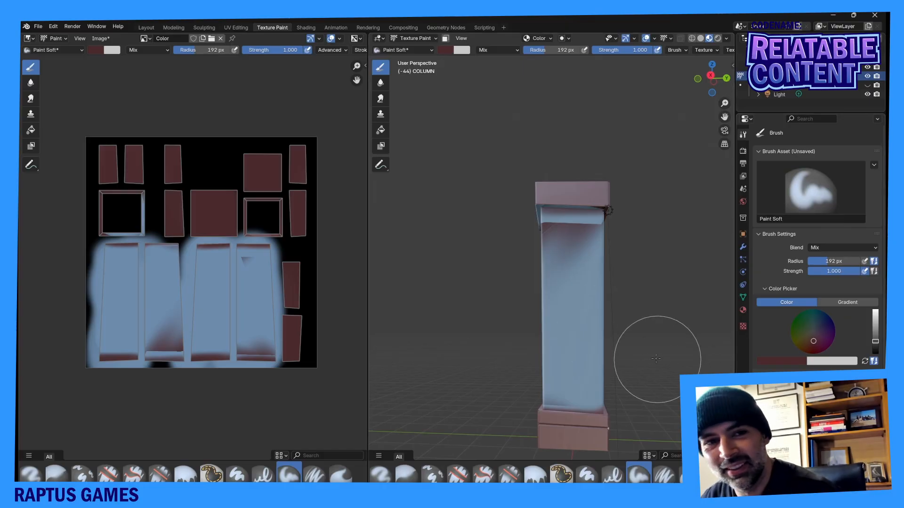
# Sample the shaft's blue-gray, set the brush radius to 98 px, and paint over the red spill on the shaft and its UV islands.
pyautogui.press('s')
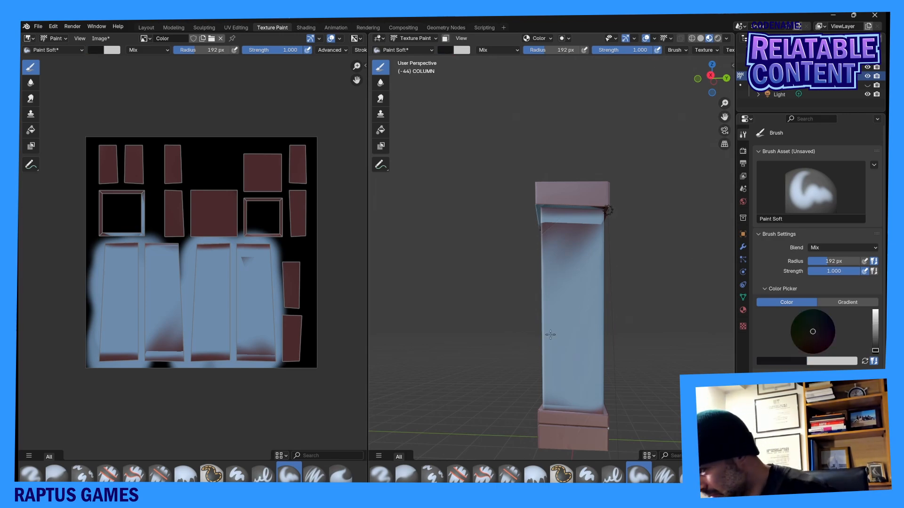
pyautogui.hotkey('shift', 'x')
pyautogui.click(559, 246)
pyautogui.hotkey('ctrl', 'z')
pyautogui.moveTo(188, 50); pyautogui.dragTo(177, 50)
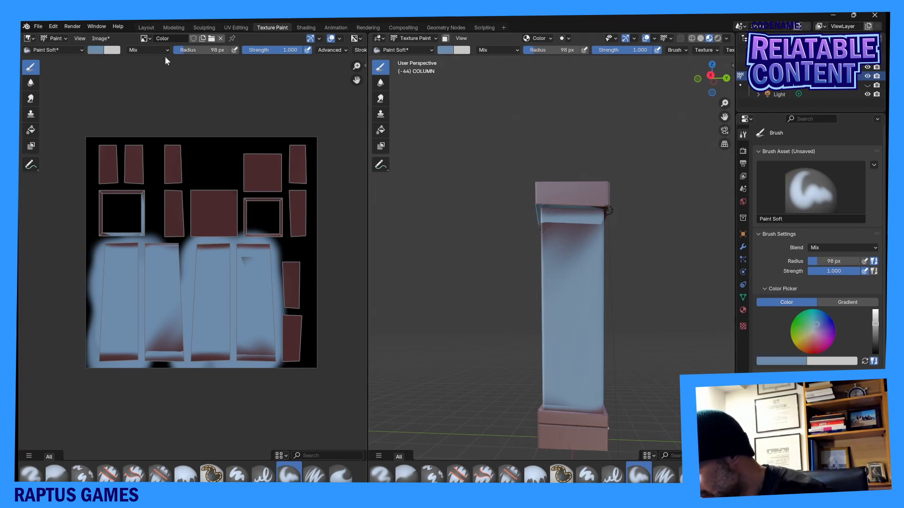
pyautogui.moveTo(576, 237); pyautogui.dragTo(563, 266)
pyautogui.click(134, 248)
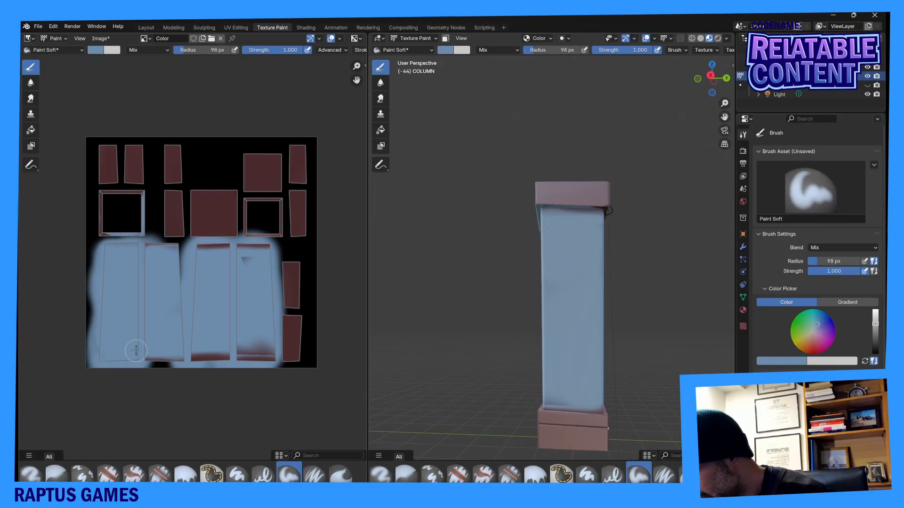
pyautogui.moveTo(160, 248); pyautogui.dragTo(234, 247)
pyautogui.moveTo(253, 342); pyautogui.dragTo(160, 357)
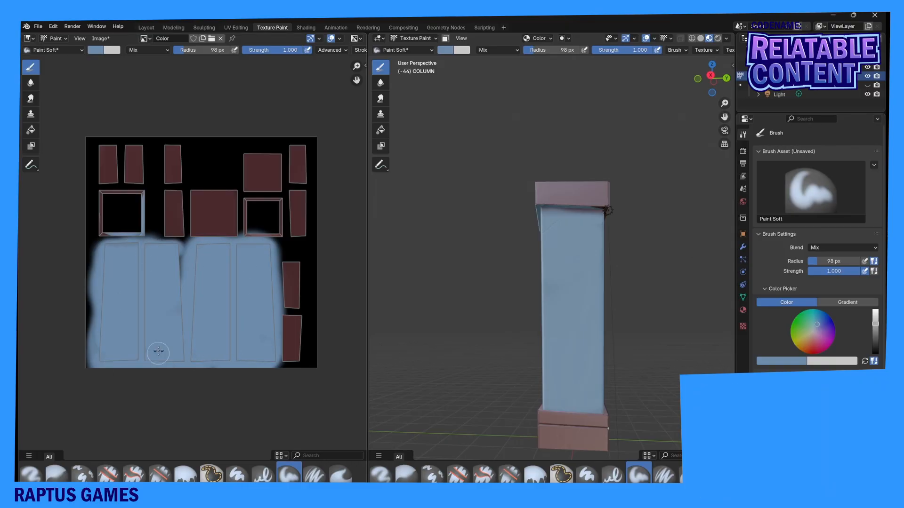
# Sample the dark red, set the brush radius to 41 px, and paint over the blue edge of the square frame's UV island.
pyautogui.hotkey('shift', 'f')
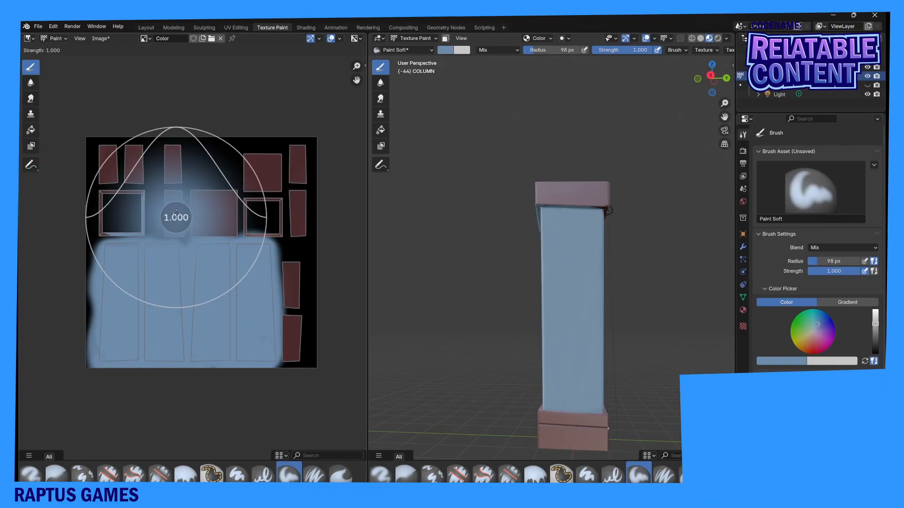
pyautogui.press('Escape')
pyautogui.press('s')
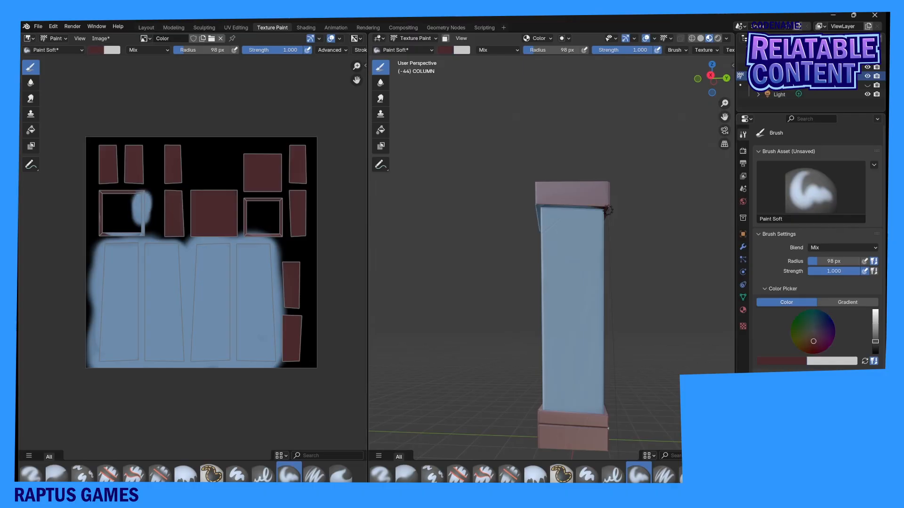
pyautogui.press('f')
pyautogui.click(130, 233)
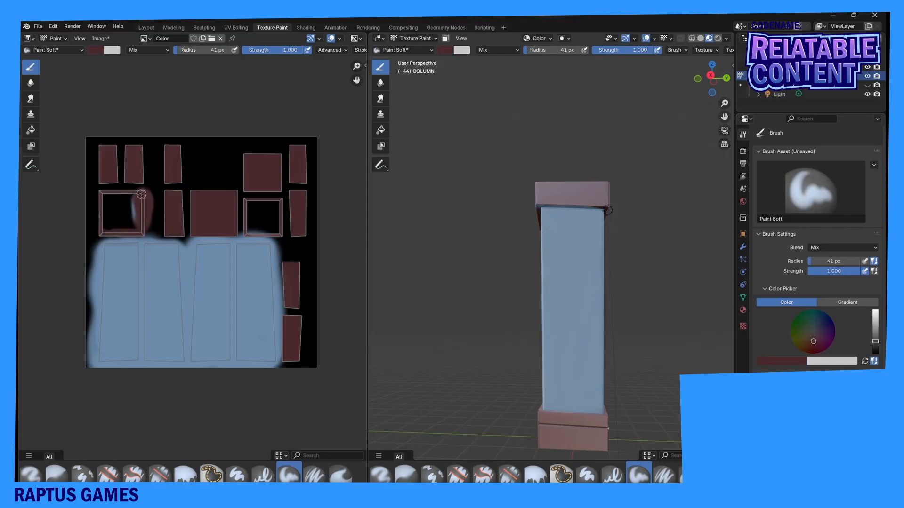
pyautogui.moveTo(461, 254); pyautogui.dragTo(504, 250, button='middle')
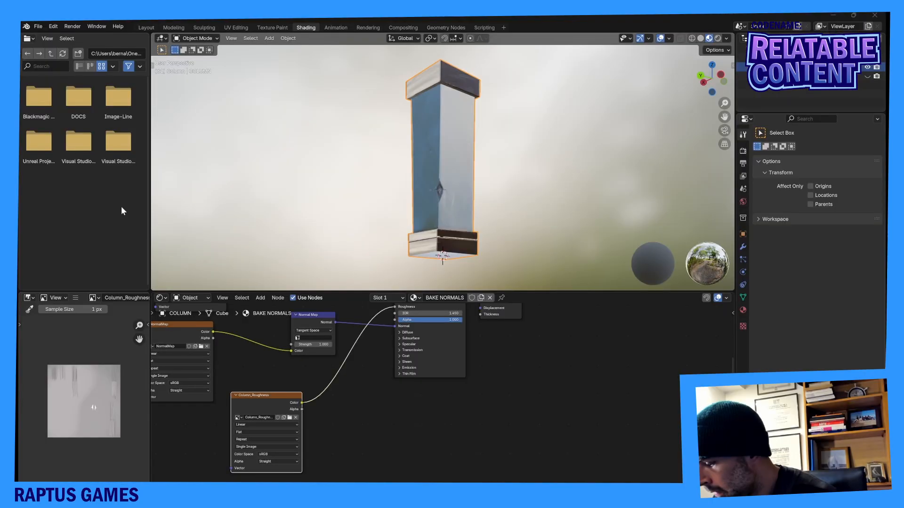
# Show the column in Material Preview shading while editing its mesh, with the top of the cap in view.
pyautogui.moveTo(510, 198)
pyautogui.mouseDown(button='middle')
pyautogui.moveTo(403, 199)
pyautogui.moveTo(458, 186)
pyautogui.moveTo(482, 153)
pyautogui.moveTo(548, 233)
pyautogui.moveTo(581, 231)
pyautogui.moveTo(614, 194)
pyautogui.moveTo(578, 264)
pyautogui.moveTo(553, 42)
pyautogui.moveTo(461, 43)
pyautogui.moveTo(443, 276)
pyautogui.moveTo(456, 218)
pyautogui.moveTo(533, 185)
pyautogui.moveTo(584, 182)
pyautogui.moveTo(521, 152)
pyautogui.moveTo(405, 172)
pyautogui.moveTo(481, 192)
pyautogui.moveTo(541, 193)
pyautogui.mouseUp(button='middle')
pyautogui.scroll(3, 414, 201)
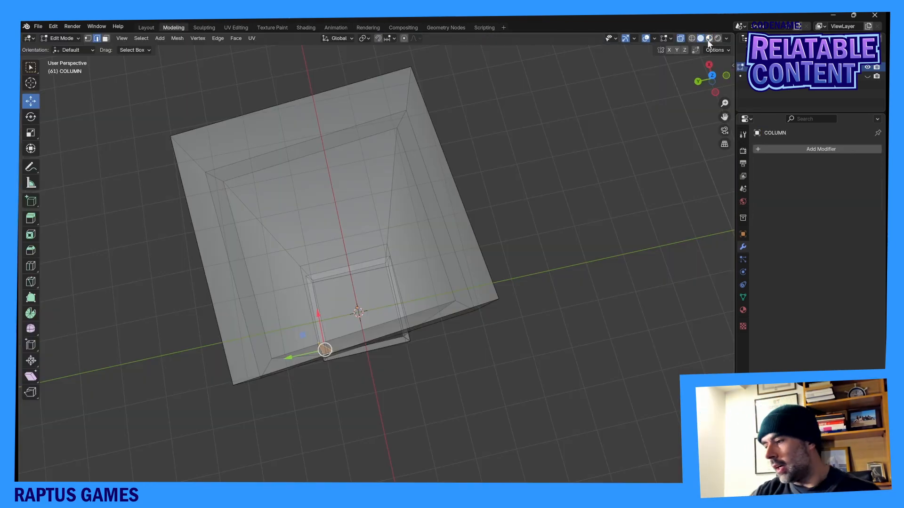
pyautogui.click(708, 38)
pyautogui.moveTo(631, 70); pyautogui.dragTo(323, 149, button='middle')
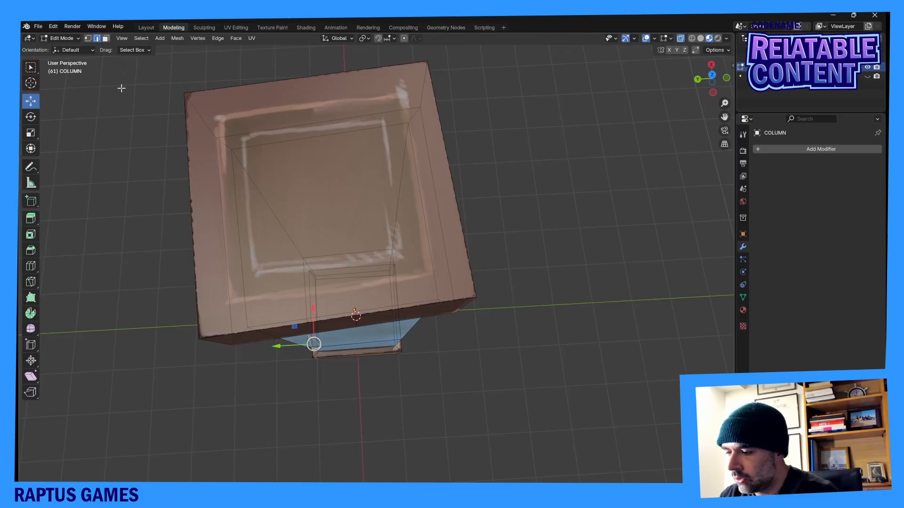
# Switch to face selection and inset the cap's top face twice, following the painted square borders.
pyautogui.click(120, 38)
pyautogui.click(105, 39)
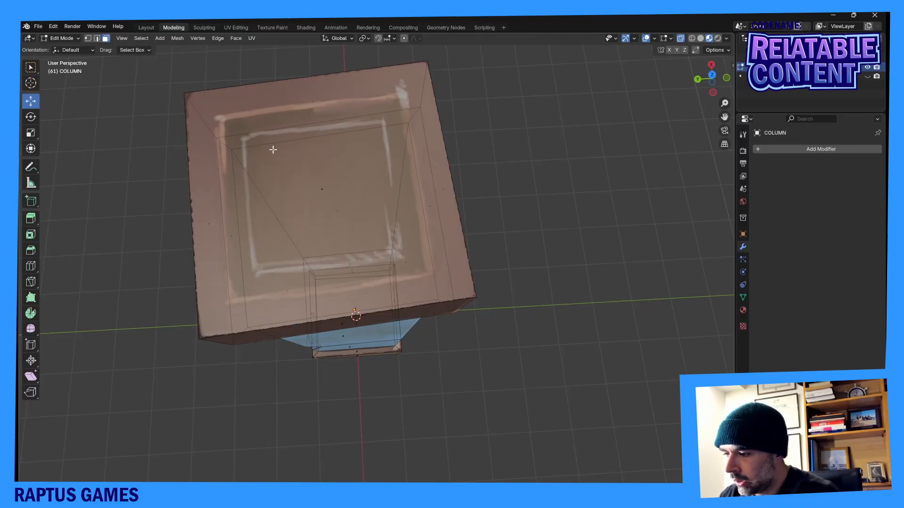
pyautogui.click(323, 192)
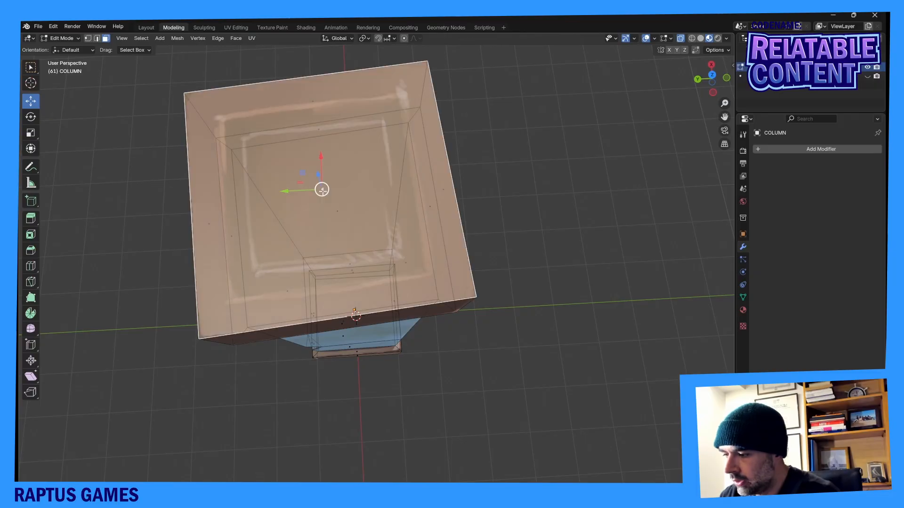
pyautogui.moveTo(322, 190); pyautogui.dragTo(349, 185, button='middle')
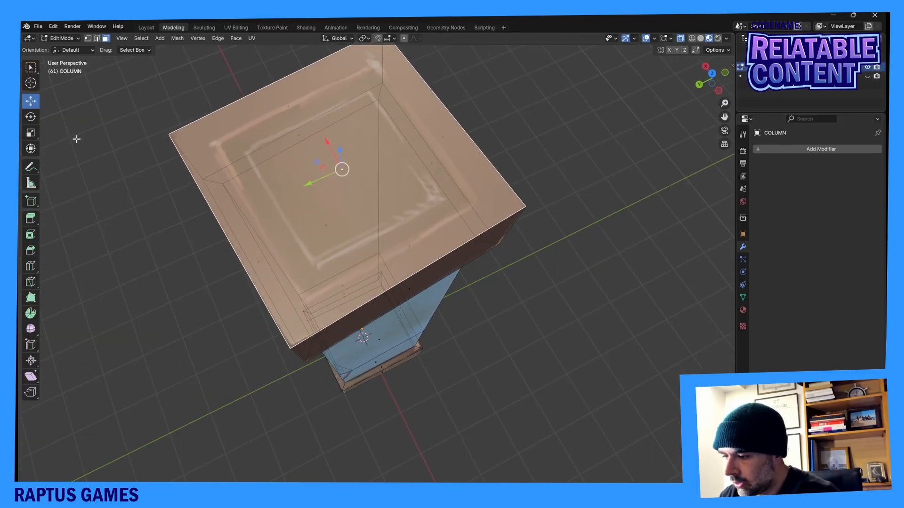
pyautogui.click(30, 234)
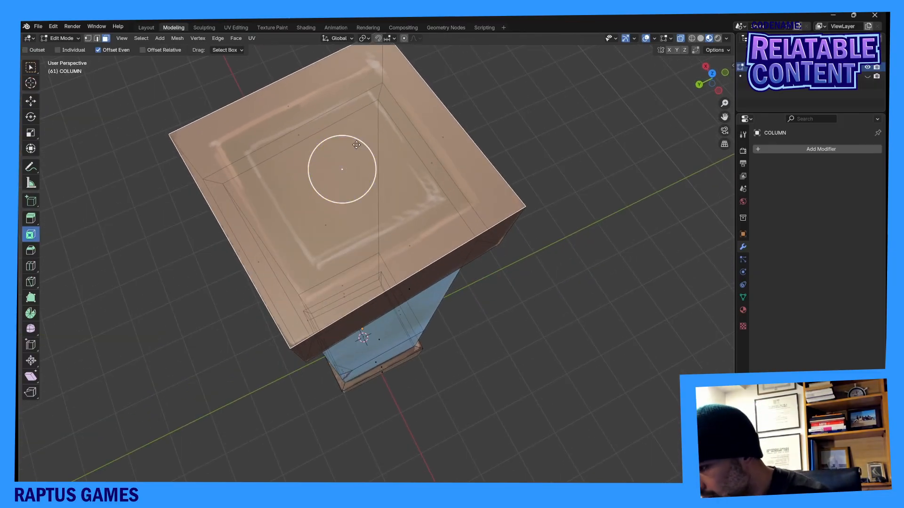
pyautogui.moveTo(356, 145); pyautogui.dragTo(346, 168)
pyautogui.moveTo(373, 138); pyautogui.dragTo(281, 126, button='middle')
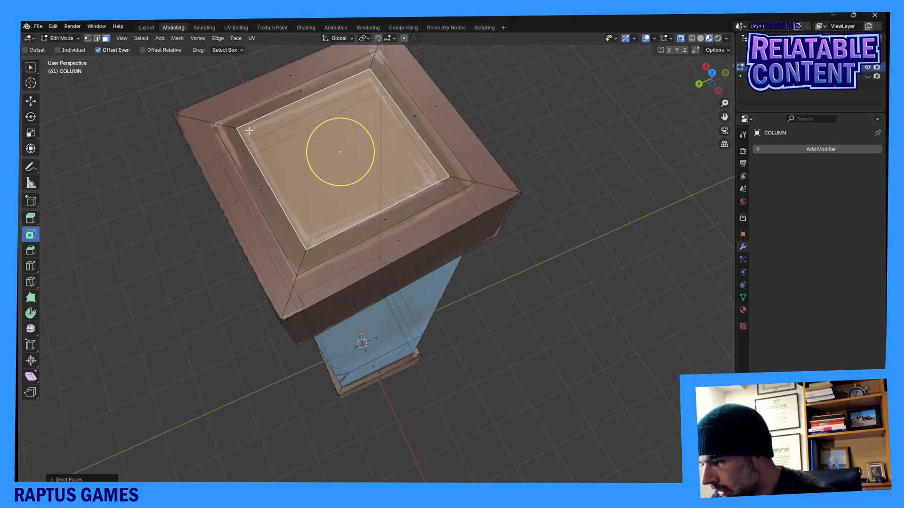
# Scale the innermost inset face on the cap slightly smaller.
pyautogui.press('w')
pyautogui.press('e')
pyautogui.press('r')
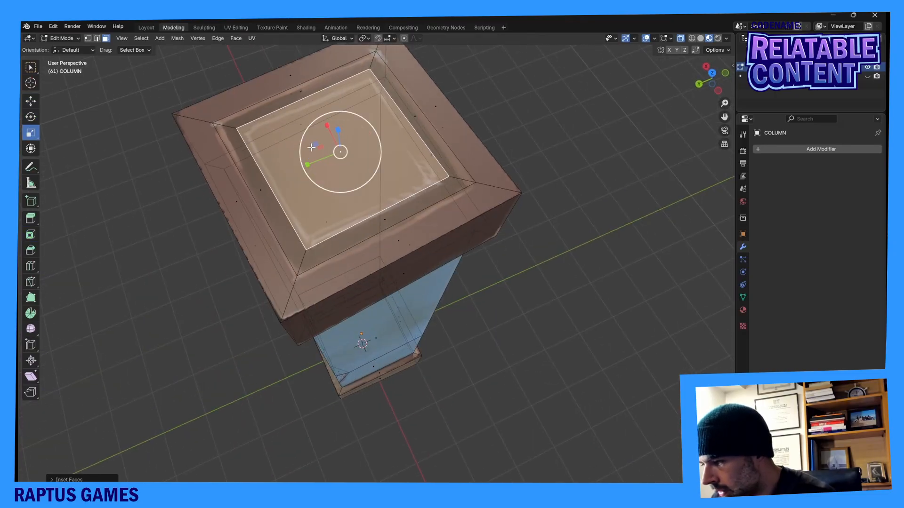
pyautogui.moveTo(315, 145); pyautogui.dragTo(316, 151)
pyautogui.moveTo(329, 148); pyautogui.dragTo(278, 129, button='middle')
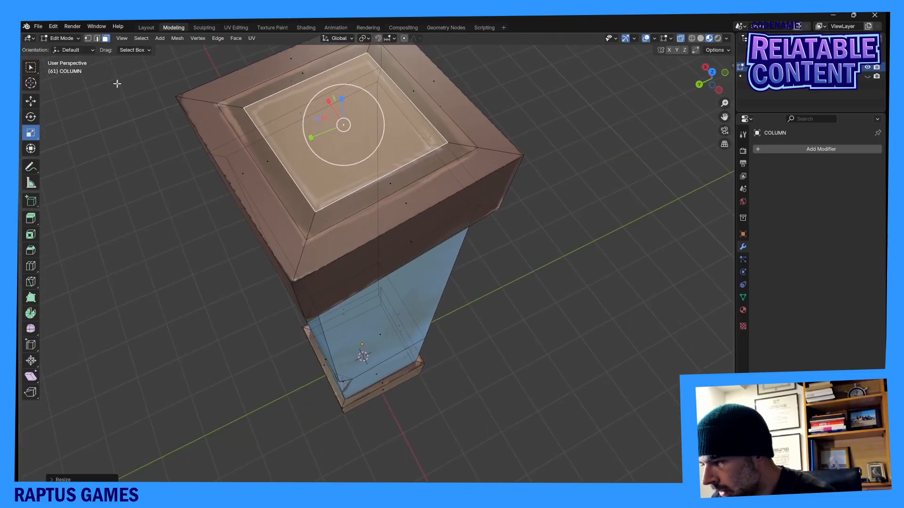
# Add a loop cut around the narrow border surrounding the cap's innermost face.
pyautogui.click(31, 266)
pyautogui.click(237, 102)
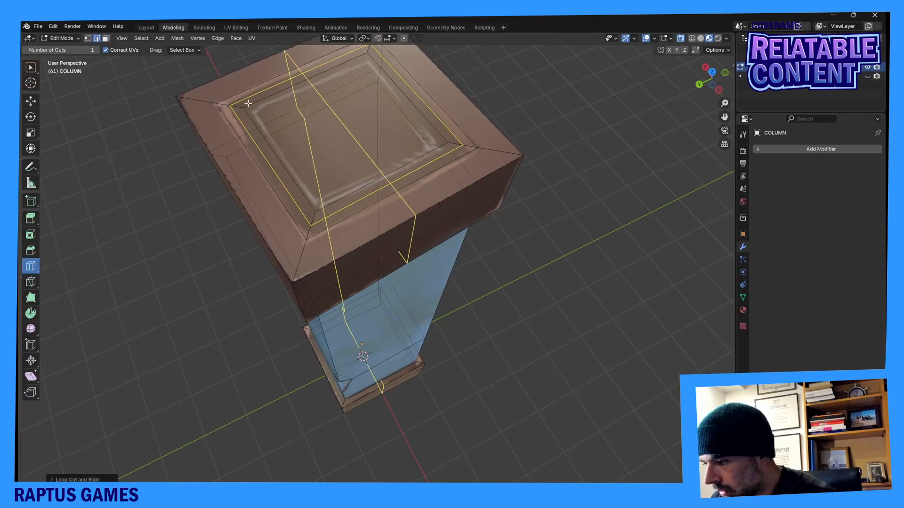
# Move the new edge loop around the cap's innermost face slightly down along the Z axis.
pyautogui.hotkey('shift', 'space')
pyautogui.press('g')
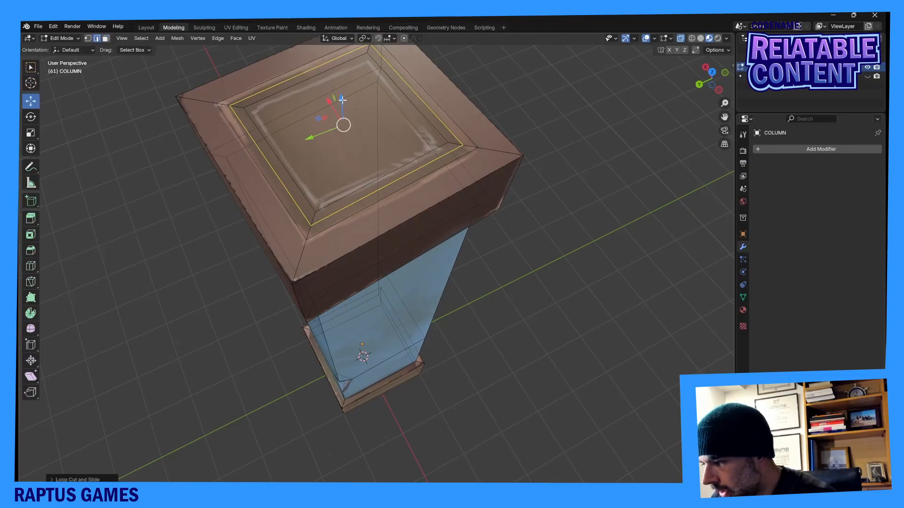
pyautogui.moveTo(342, 100); pyautogui.dragTo(344, 111)
pyautogui.moveTo(343, 110); pyautogui.dragTo(378, 200, button='middle')
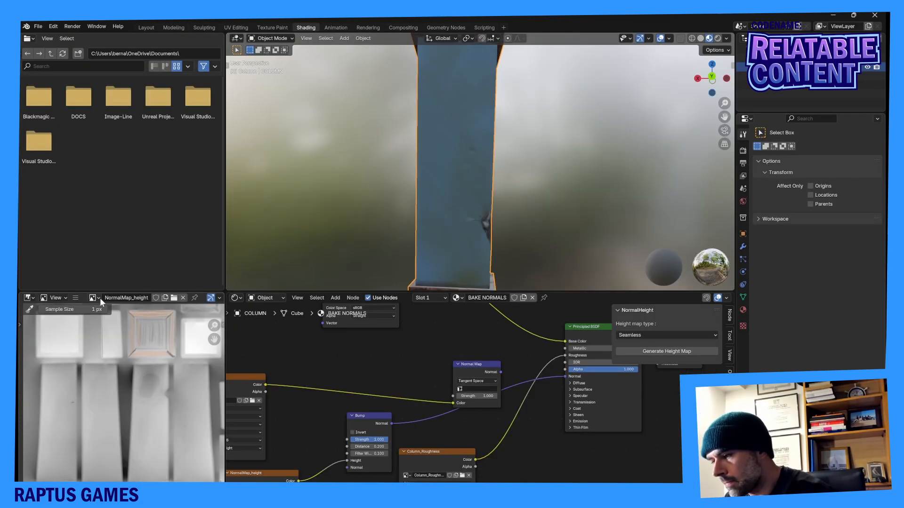
# Display the NormalMap image beside the shaded column and examine the whole column from several angles.
pyautogui.click(95, 298)
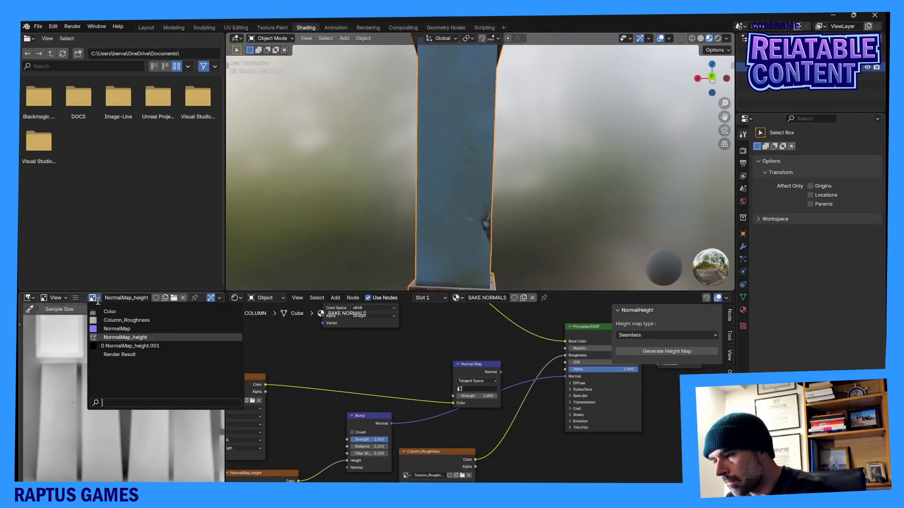
pyautogui.click(113, 329)
pyautogui.scroll(-3, 444, 201)
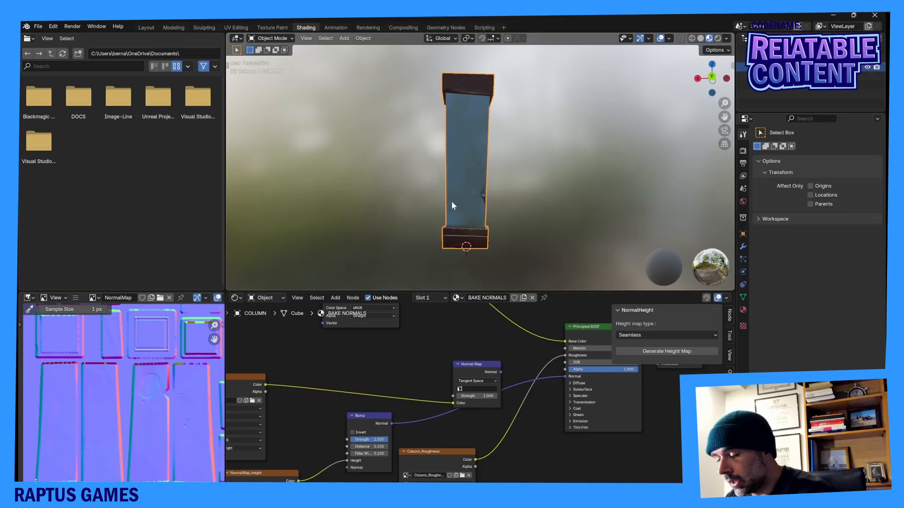
pyautogui.moveTo(451, 200); pyautogui.dragTo(427, 206, button='middle')
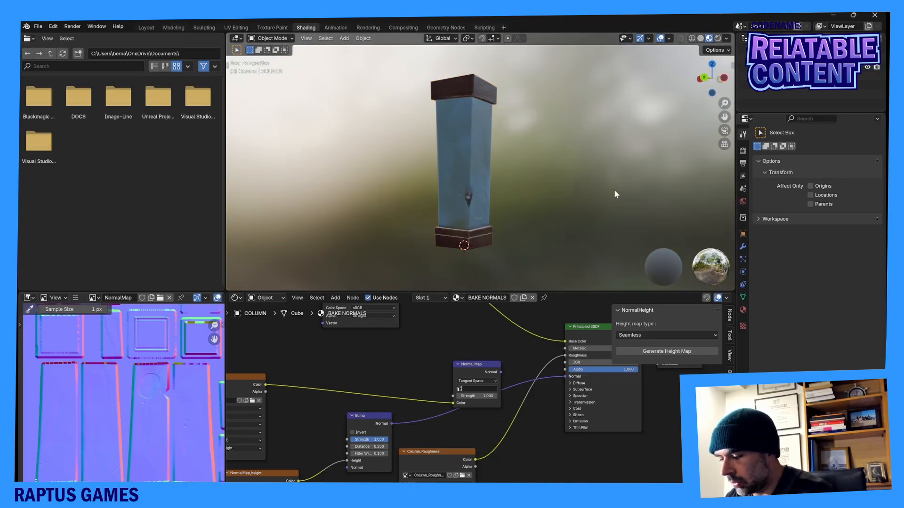
pyautogui.moveTo(577, 199); pyautogui.dragTo(644, 212, button='middle')
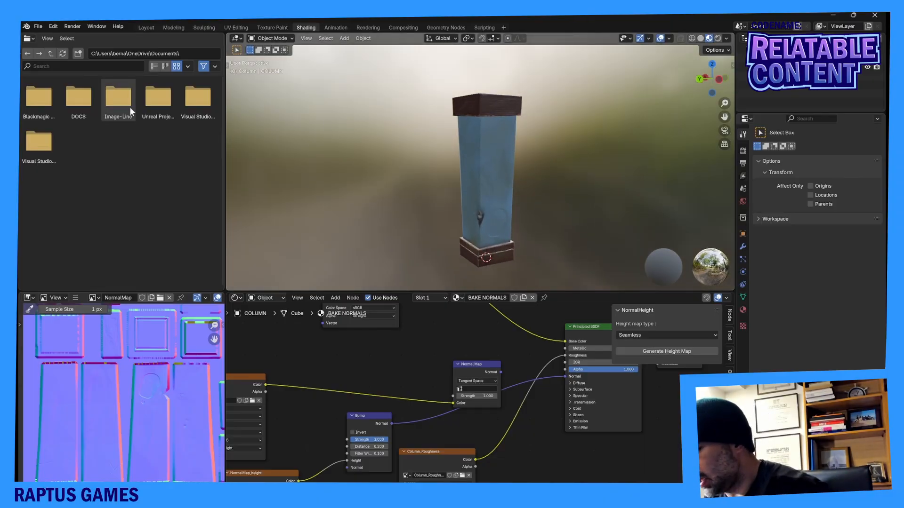
# In the texture painting workspace, view the column's NormalMap image and then its Color image.
pyautogui.click(271, 28)
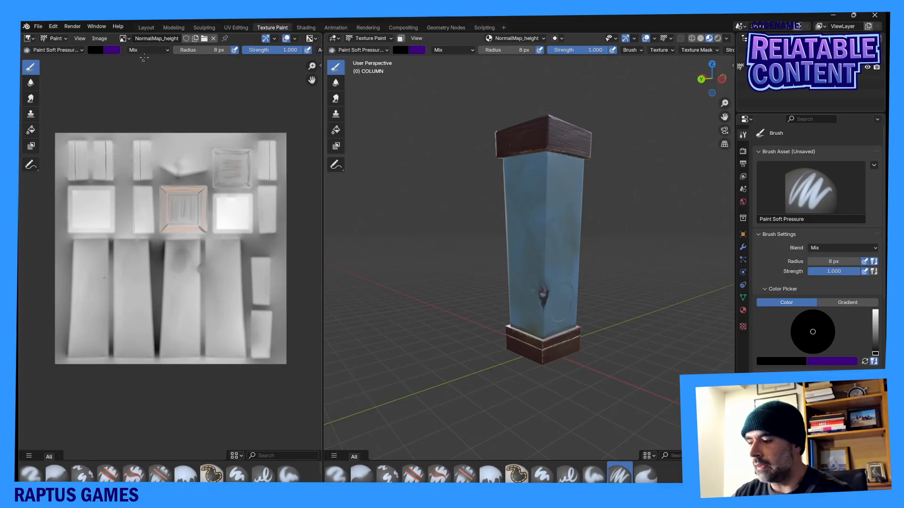
pyautogui.click(124, 38)
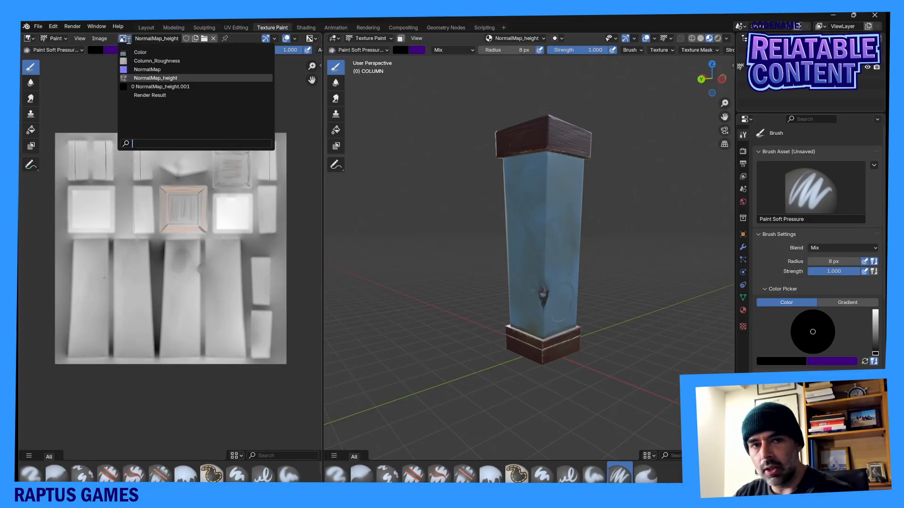
pyautogui.click(133, 71)
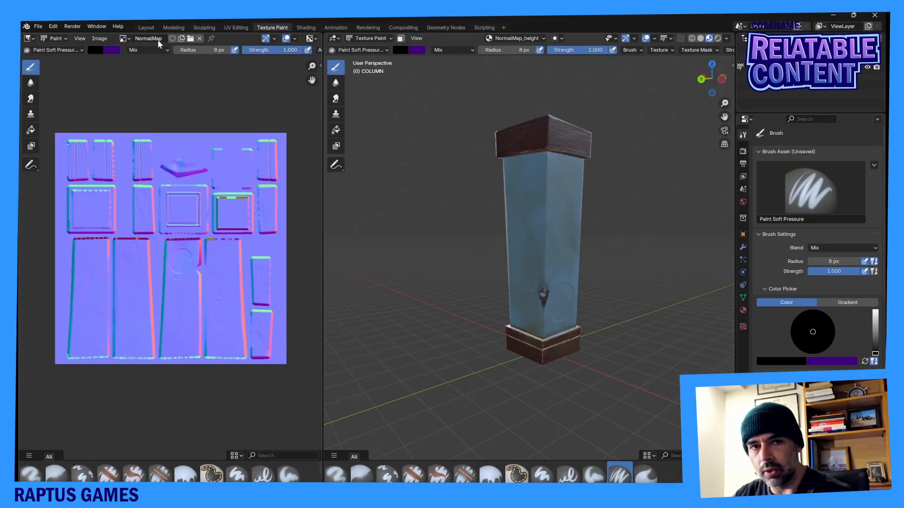
pyautogui.click(129, 39)
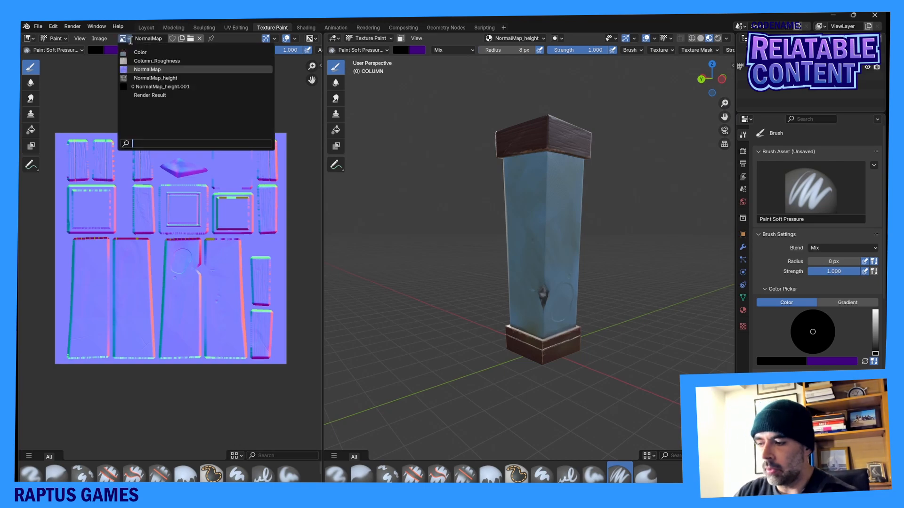
pyautogui.click(137, 52)
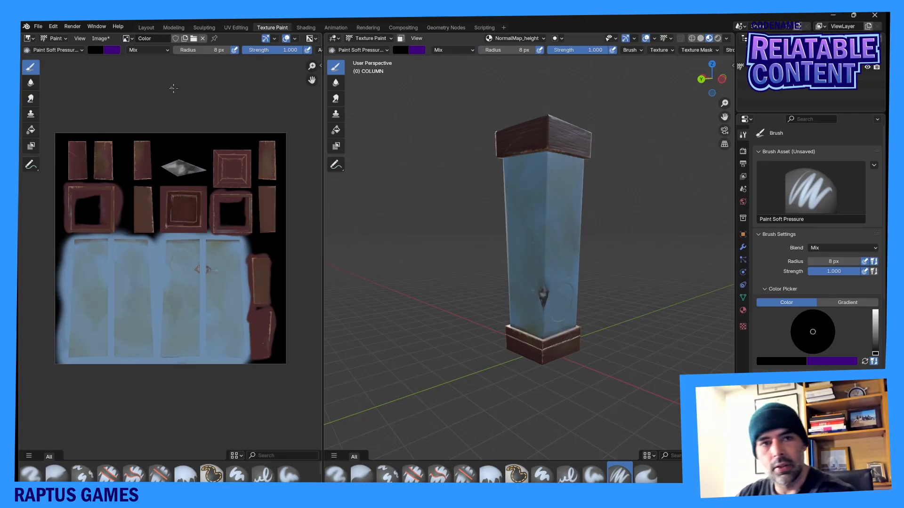
# Save all modified images and unpack the file's packed resources.
pyautogui.click(98, 38)
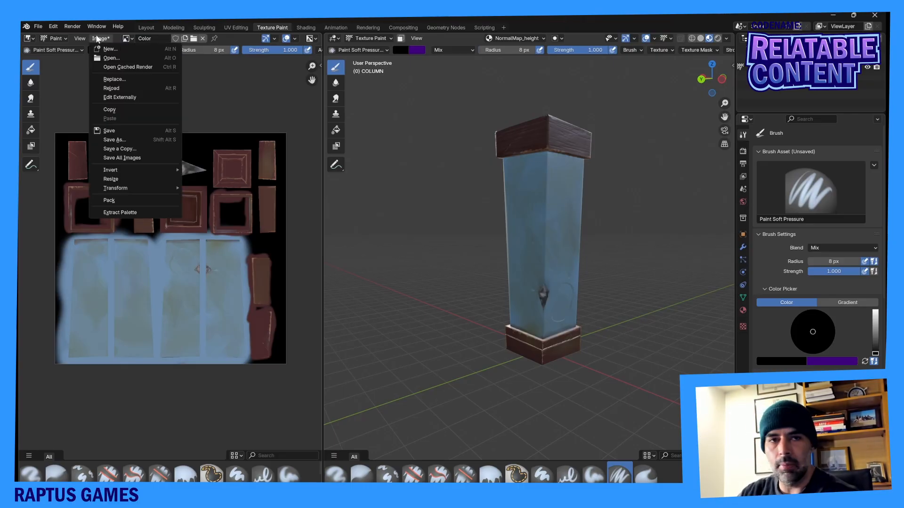
pyautogui.click(125, 157)
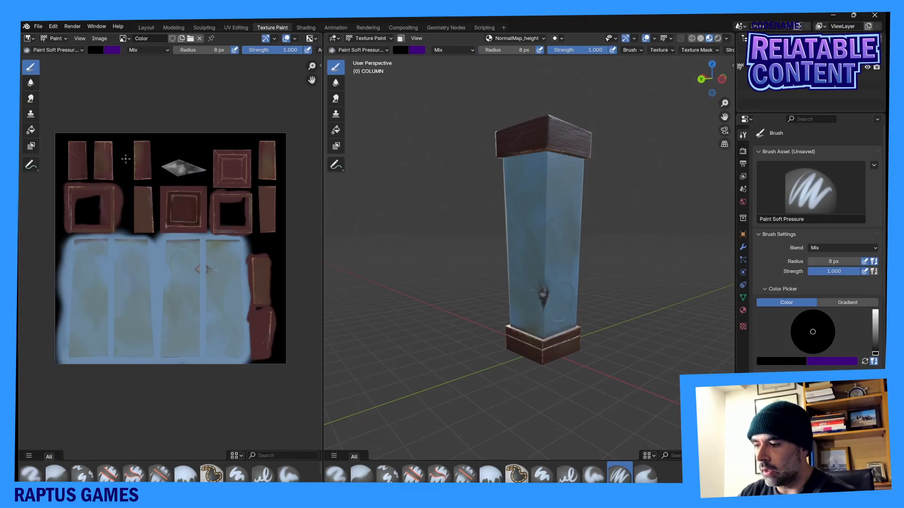
pyautogui.click(38, 26)
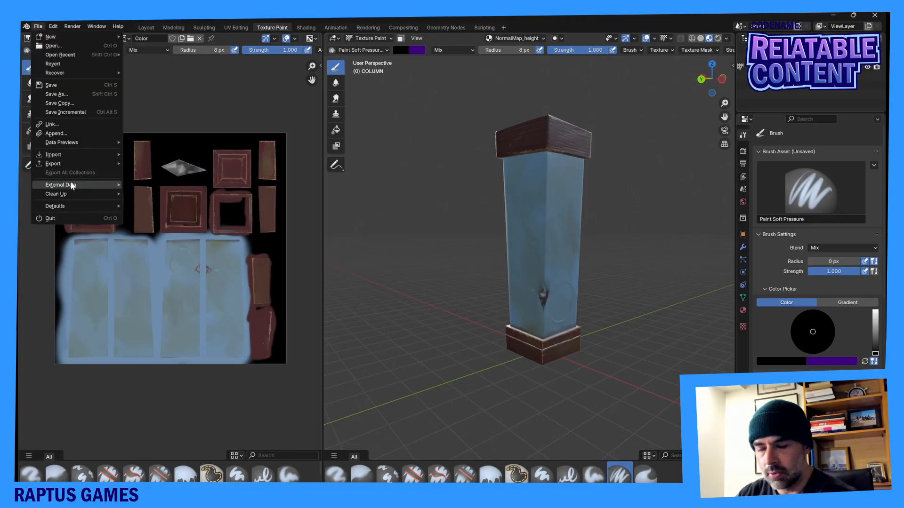
pyautogui.moveTo(65, 188)
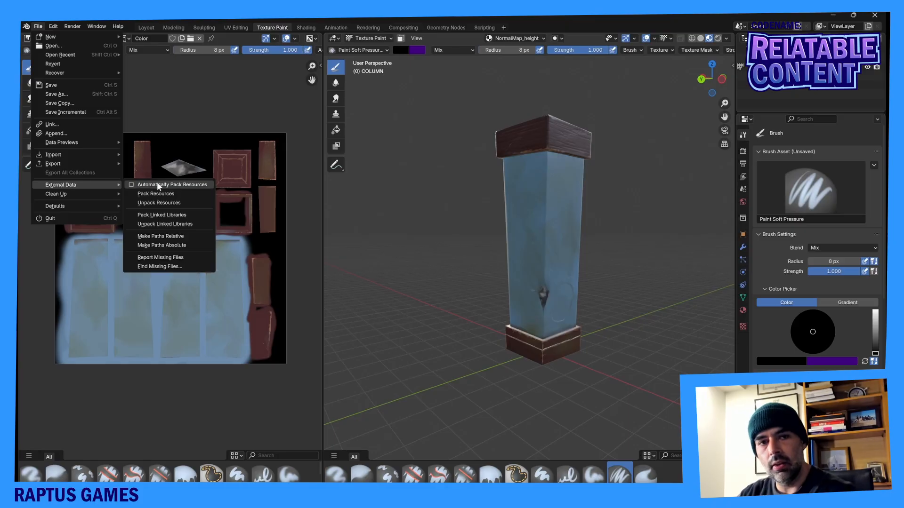
pyautogui.click(156, 202)
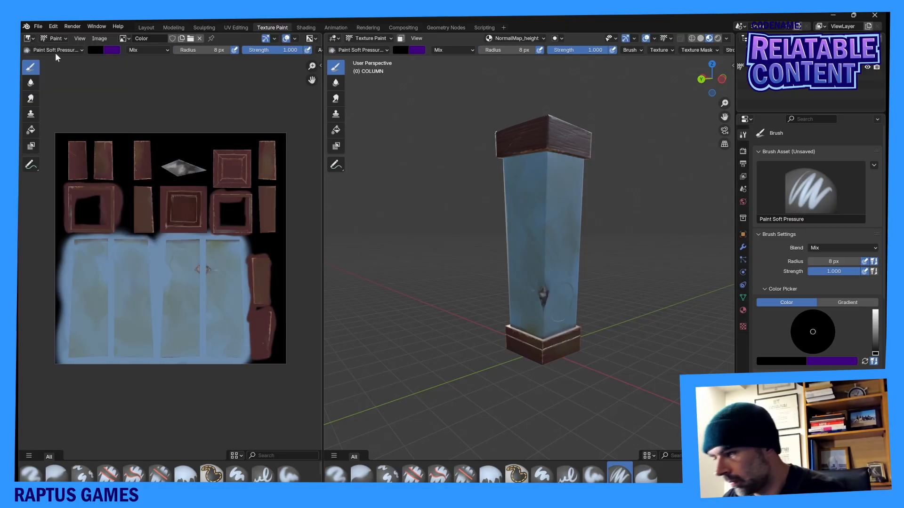
# In the Layout workspace, select the column and export it as FBX over the existing Column.fbx in the 3D folder.
pyautogui.click(148, 27)
pyautogui.click(377, 191)
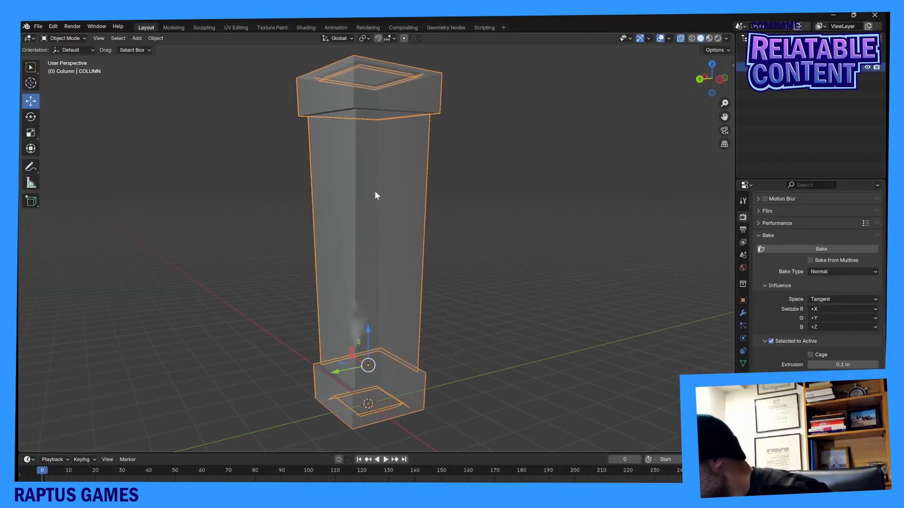
pyautogui.moveTo(376, 191); pyautogui.dragTo(380, 188, button='middle')
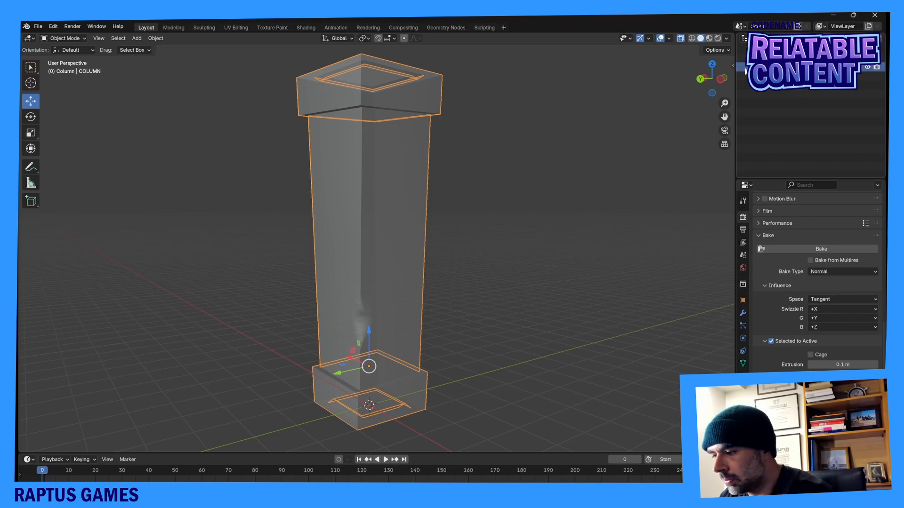
pyautogui.click(38, 27)
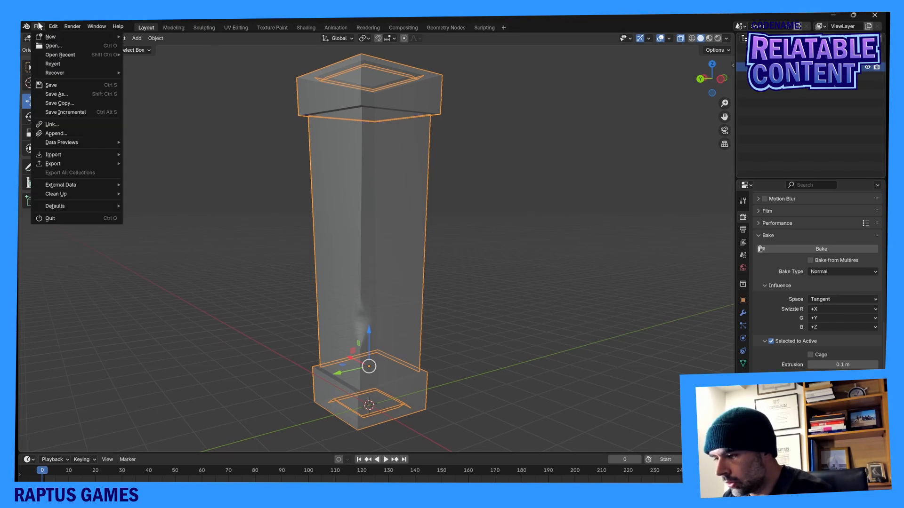
pyautogui.moveTo(69, 163)
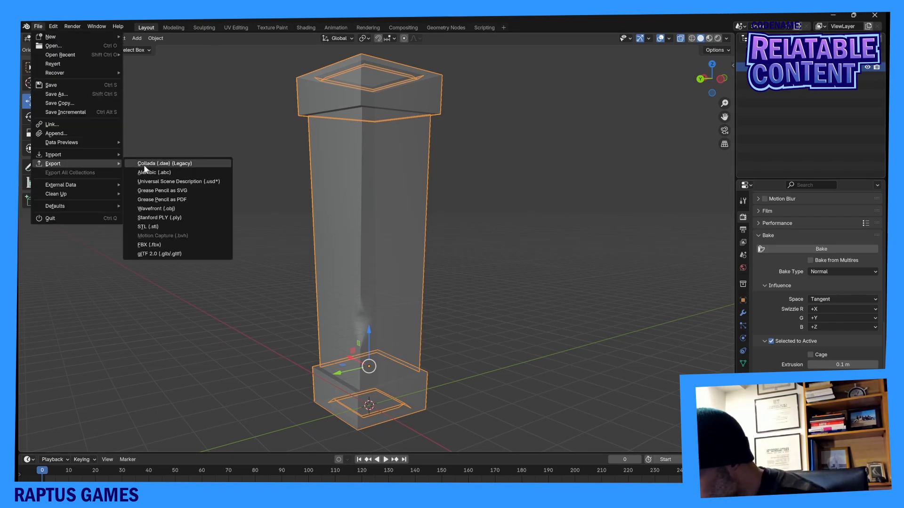
pyautogui.click(172, 245)
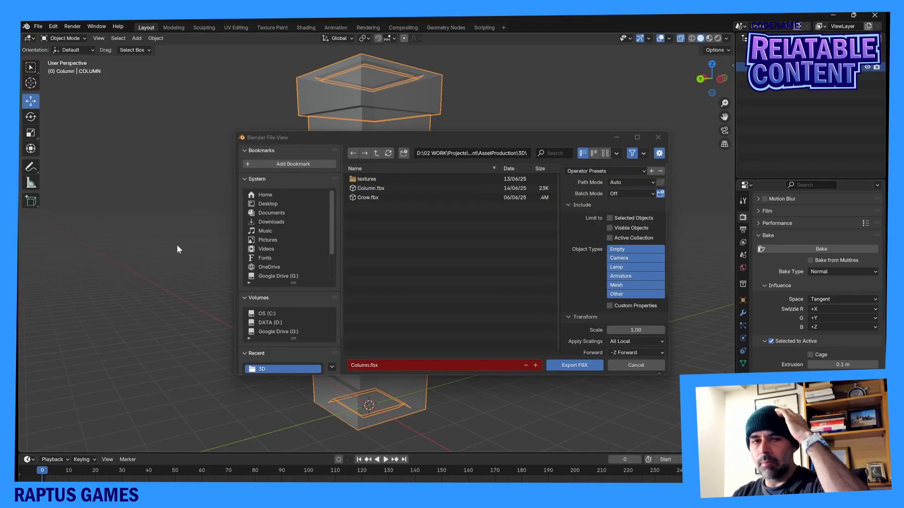
pyautogui.click(392, 187)
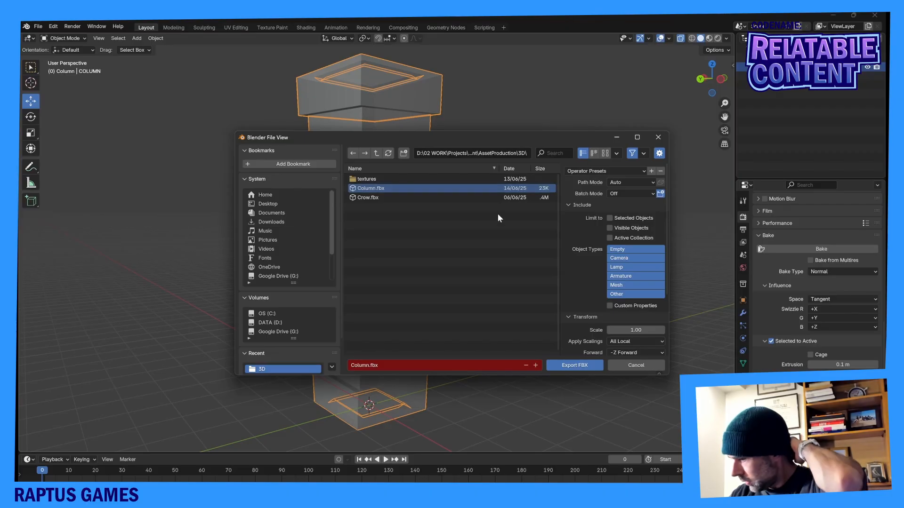
pyautogui.click(576, 366)
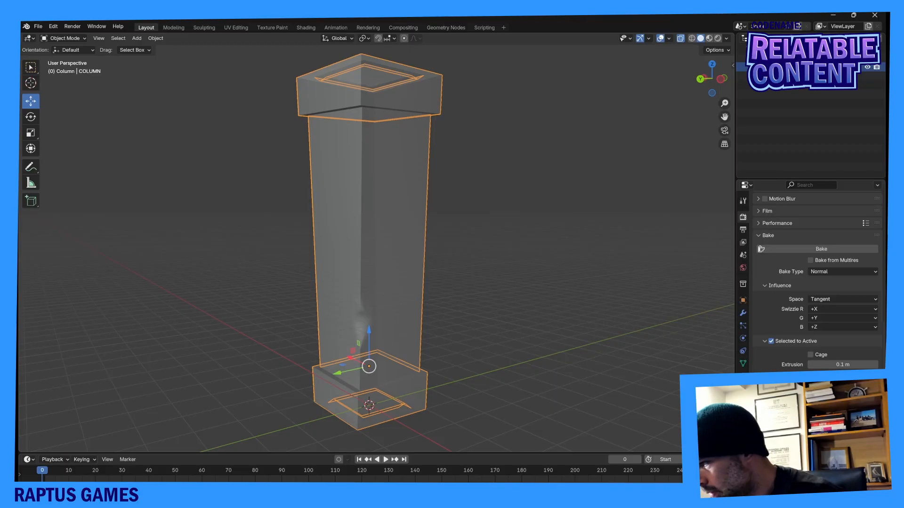
# Switch to Unity and run the demo scene in play mode.
pyautogui.hotkey('alt', 'Tab')
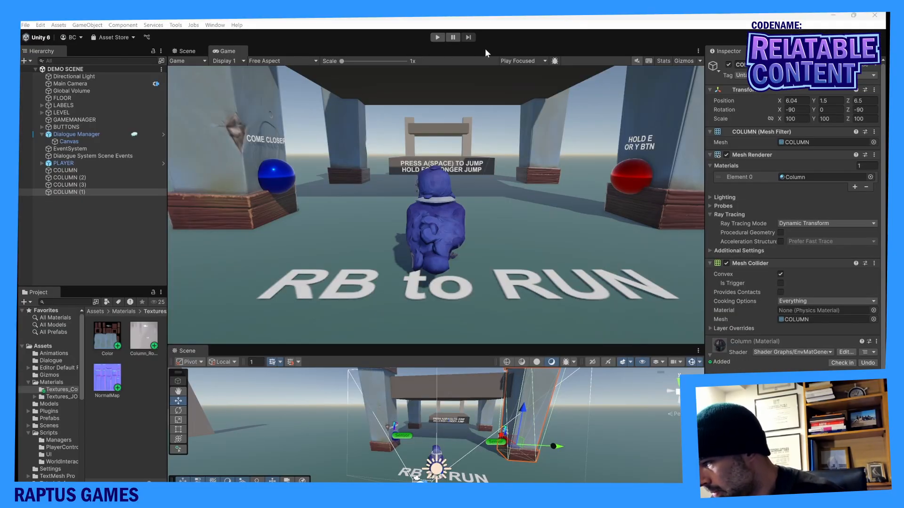
pyautogui.click(437, 37)
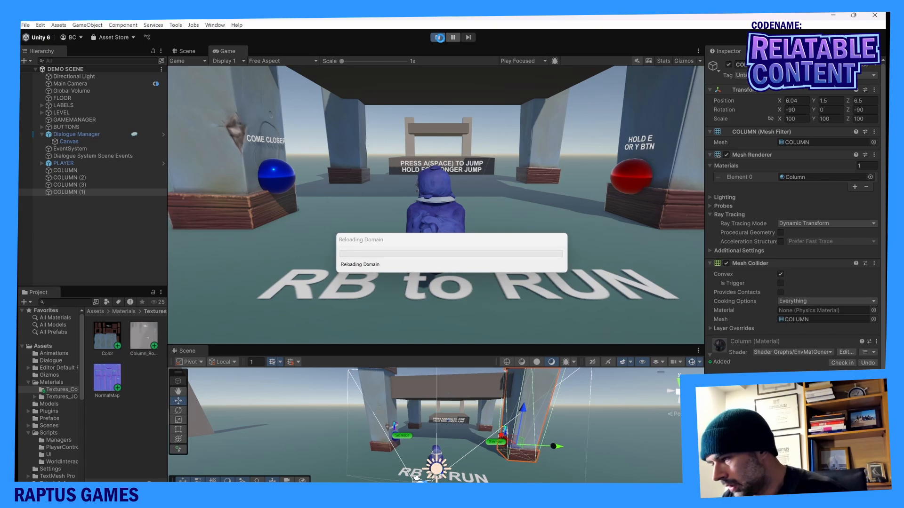